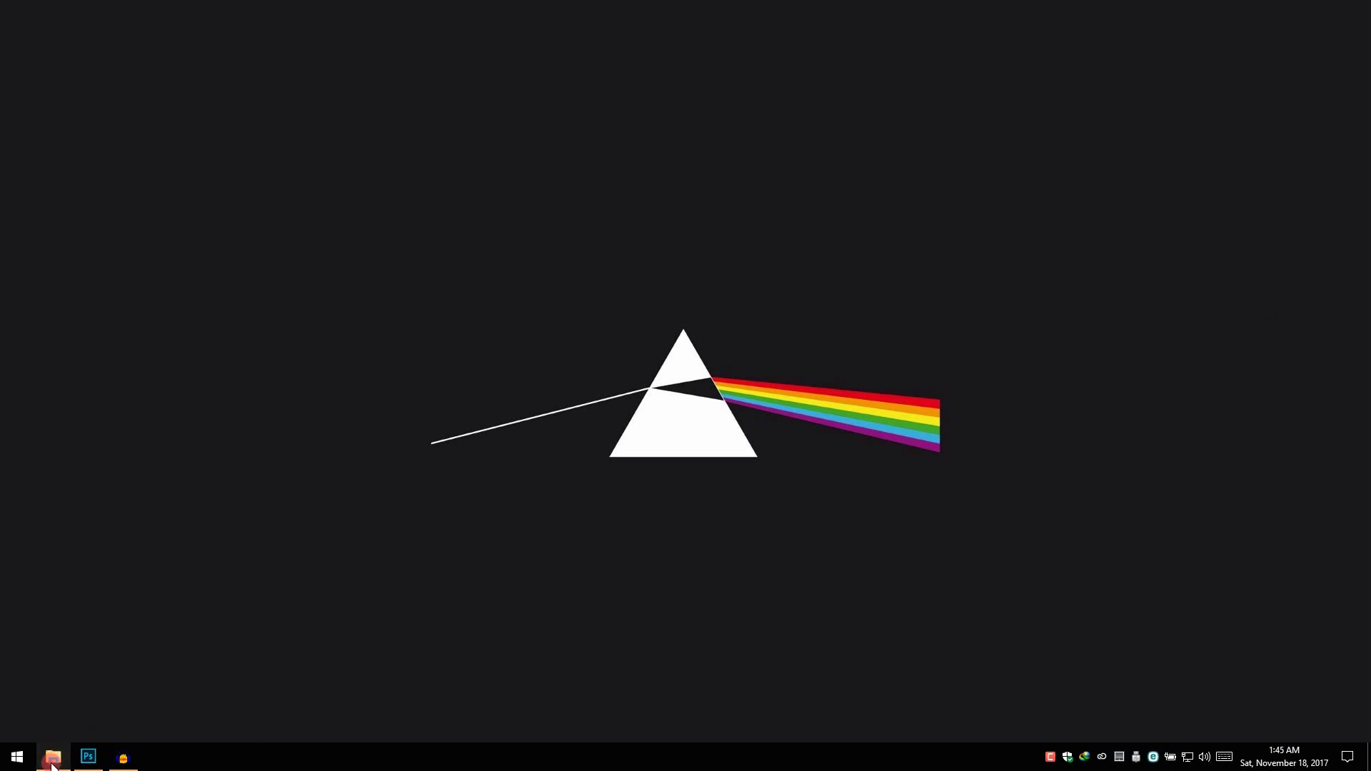
Step: Review the texture, pattern and font files in the Tuto folder, and switch to Photoshop
click(50, 753)
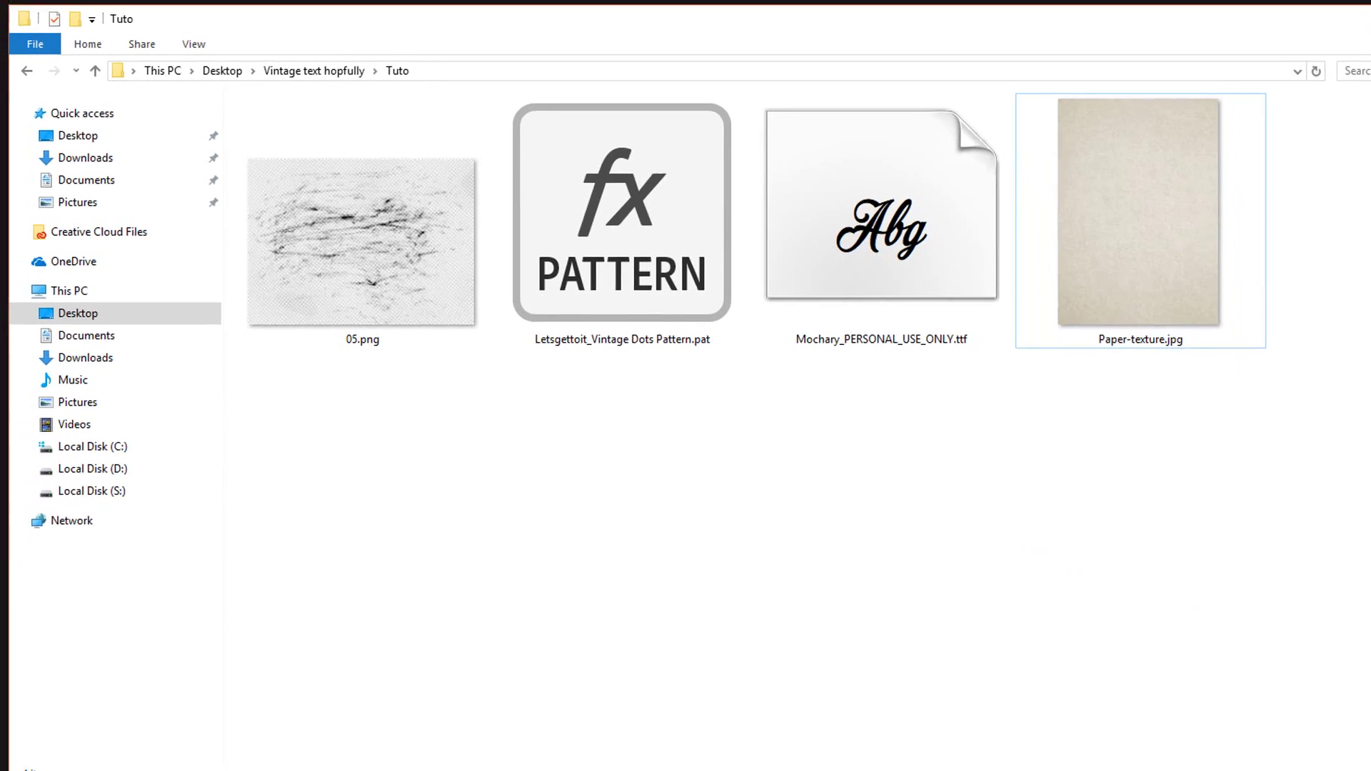
click(1241, 59)
click(88, 758)
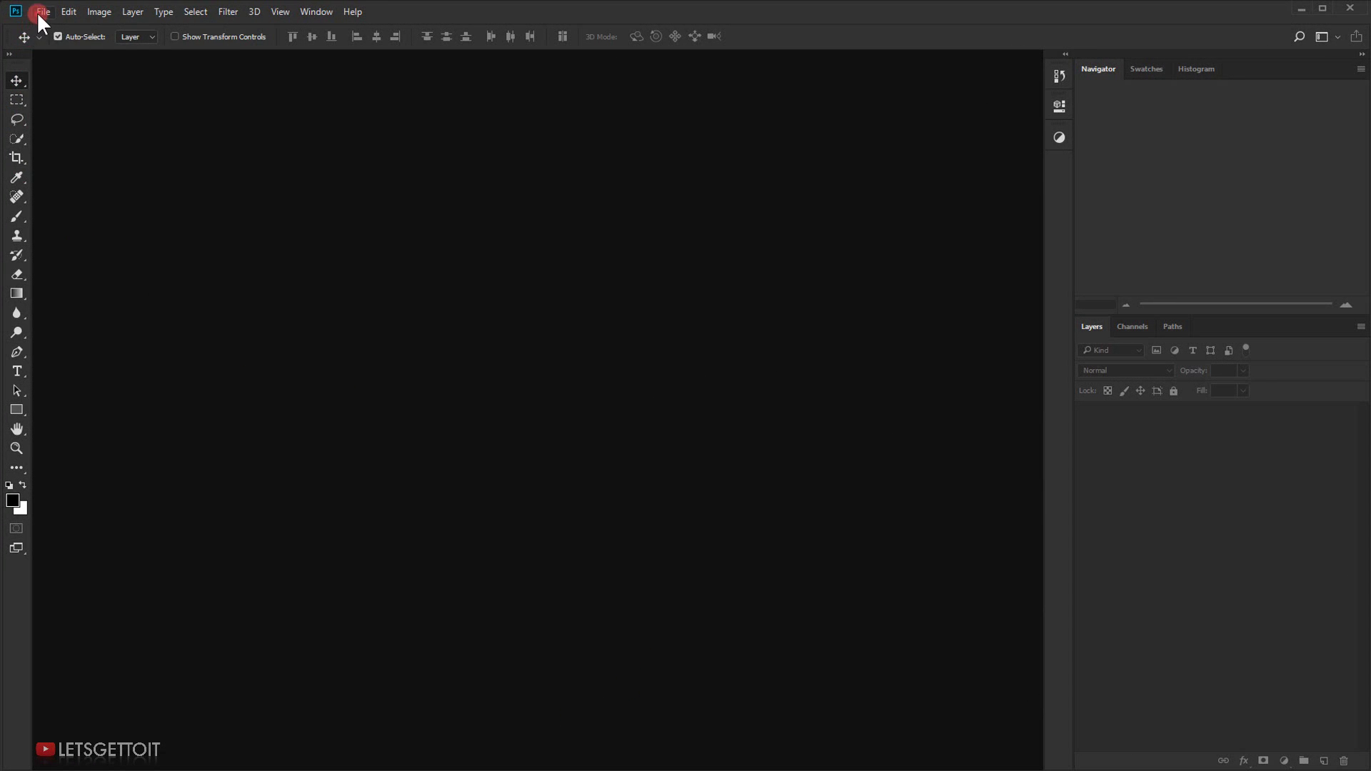
Step: Create a new document 1920 pixels wide and 1080 pixels high
click(41, 12)
click(44, 30)
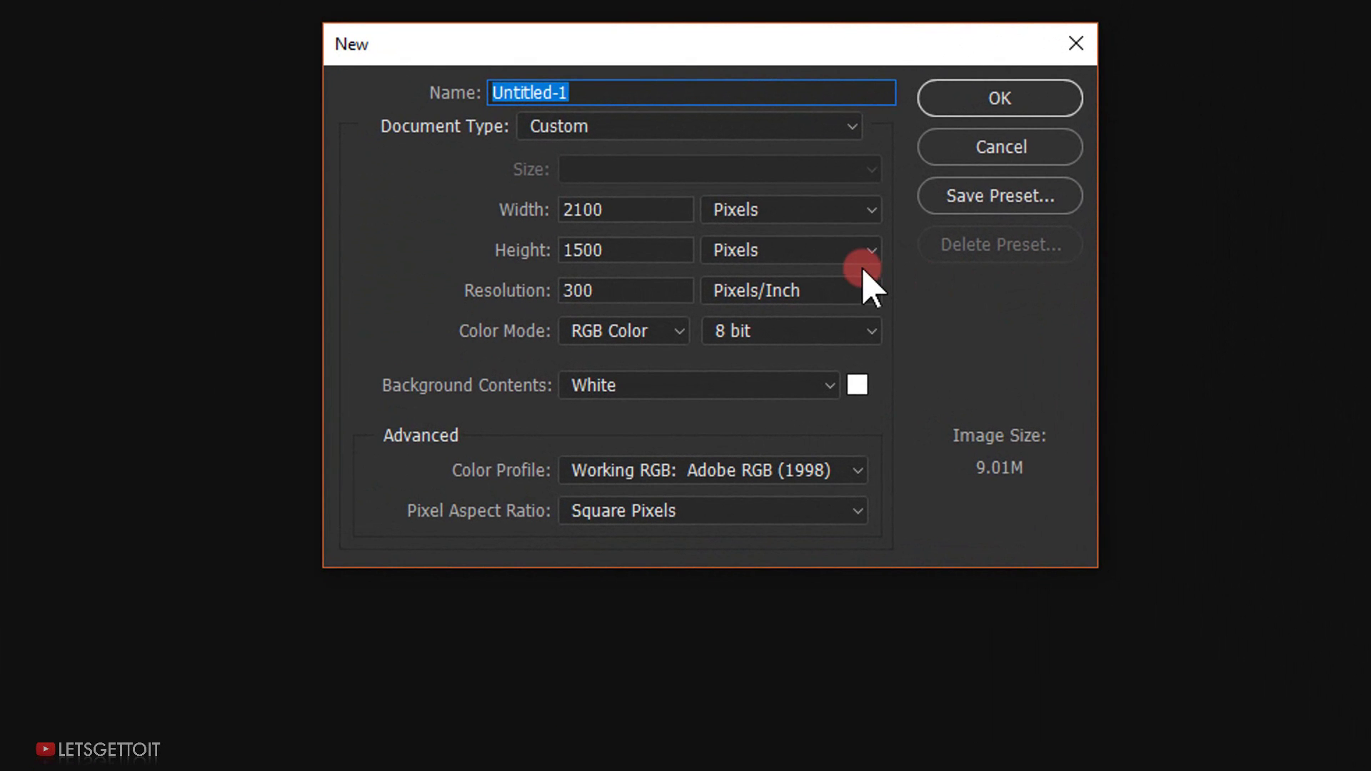
click(645, 208)
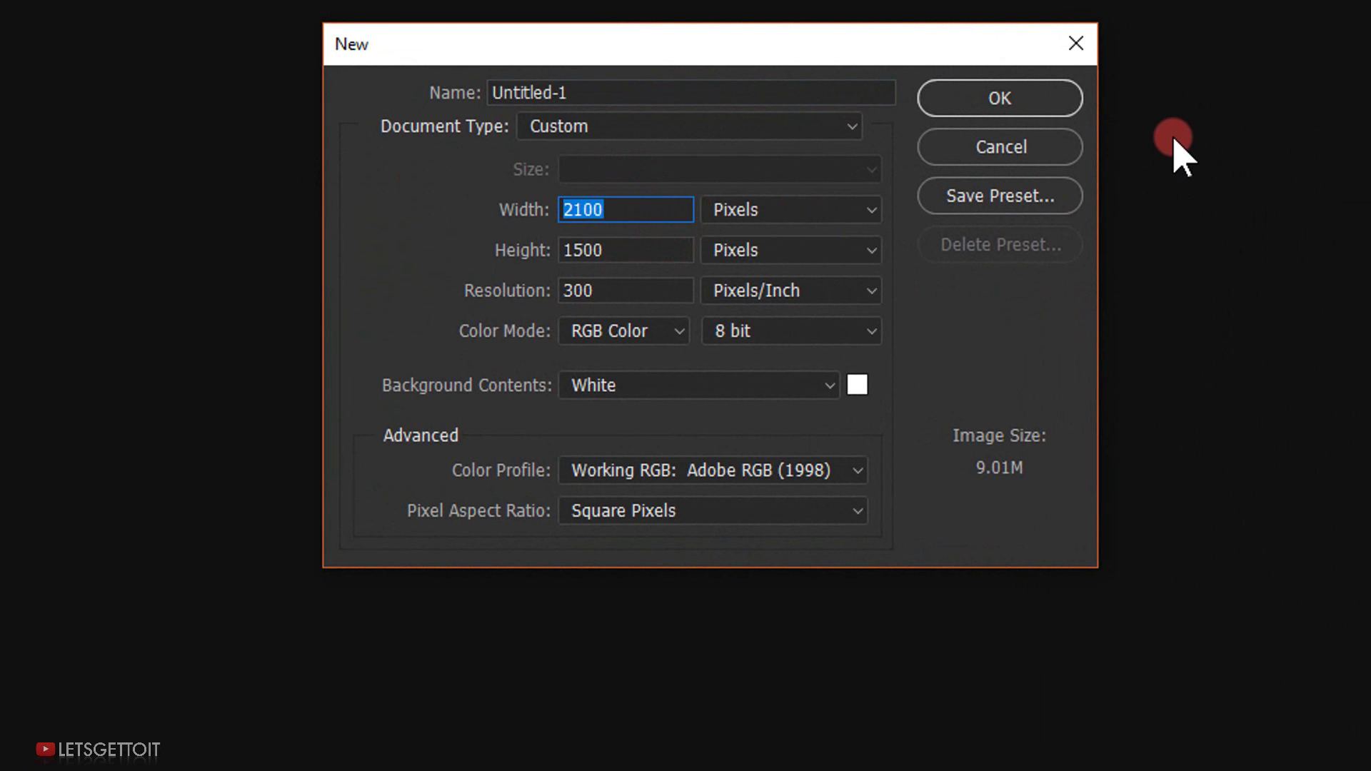
text(1920)
click(634, 252)
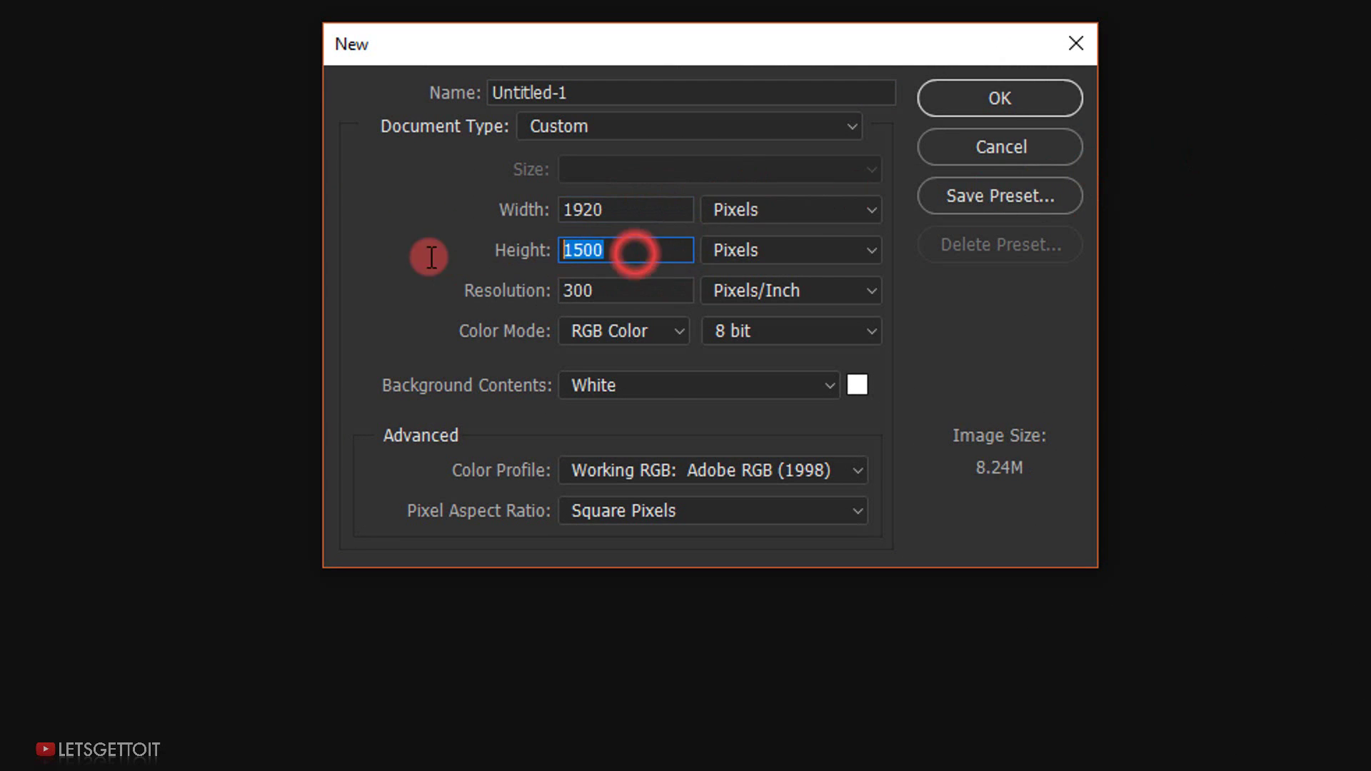
text(1080)
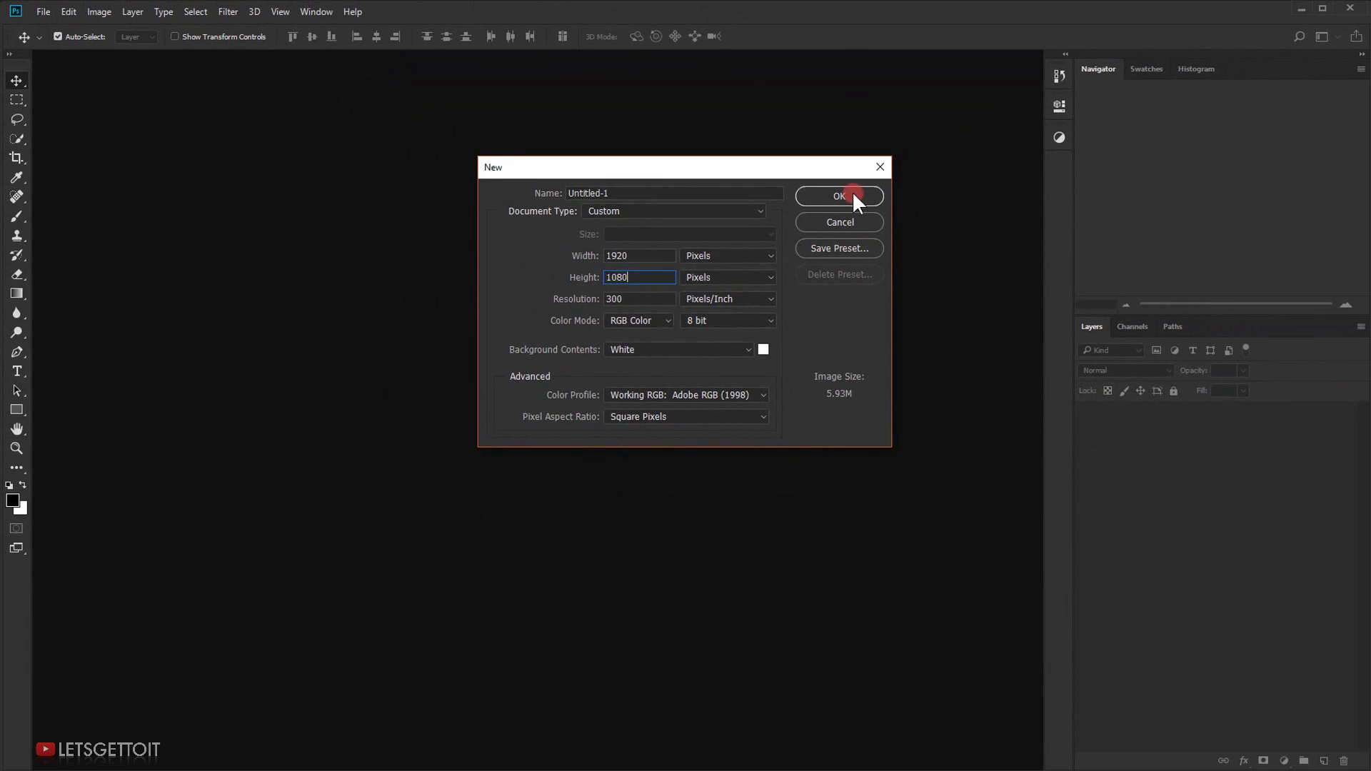
click(1000, 98)
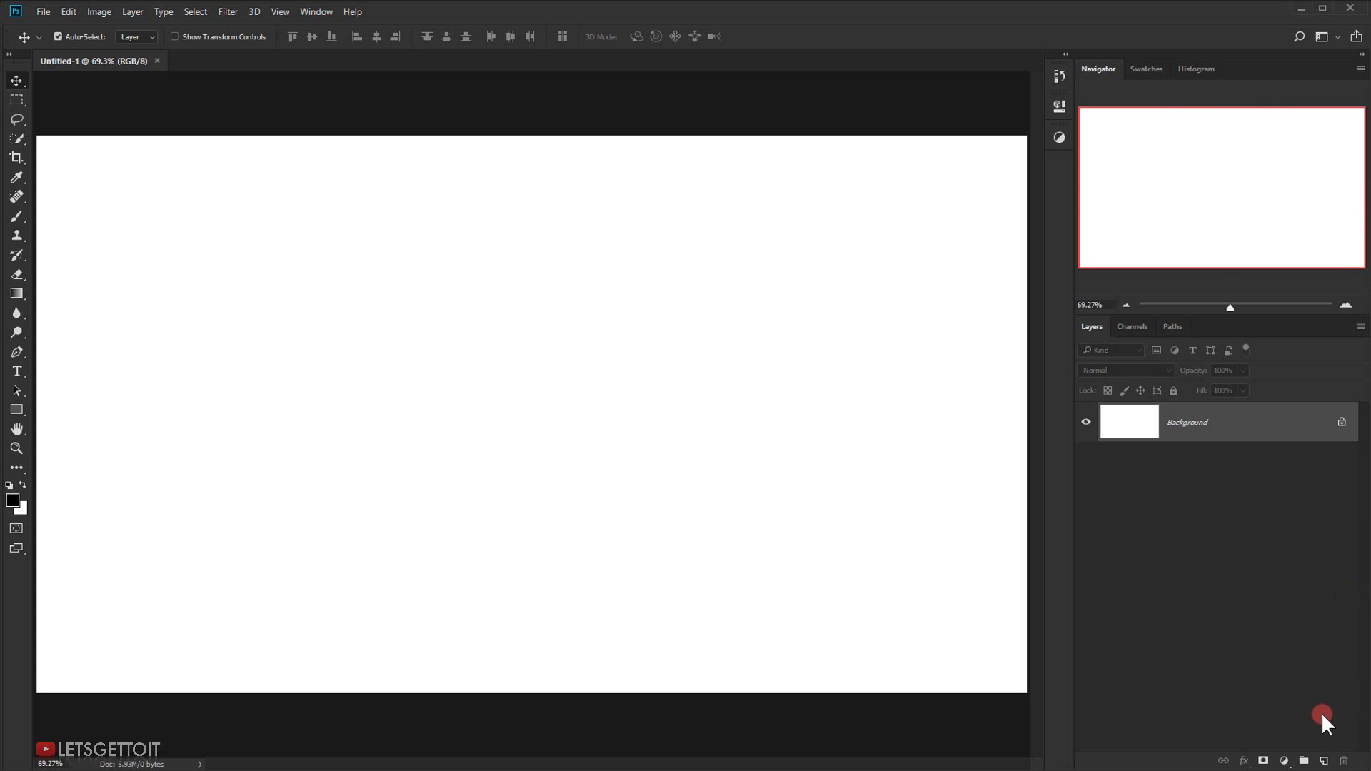
Step: Add a Solid Color fill layer in the colour #f89775 above the background
click(1285, 762)
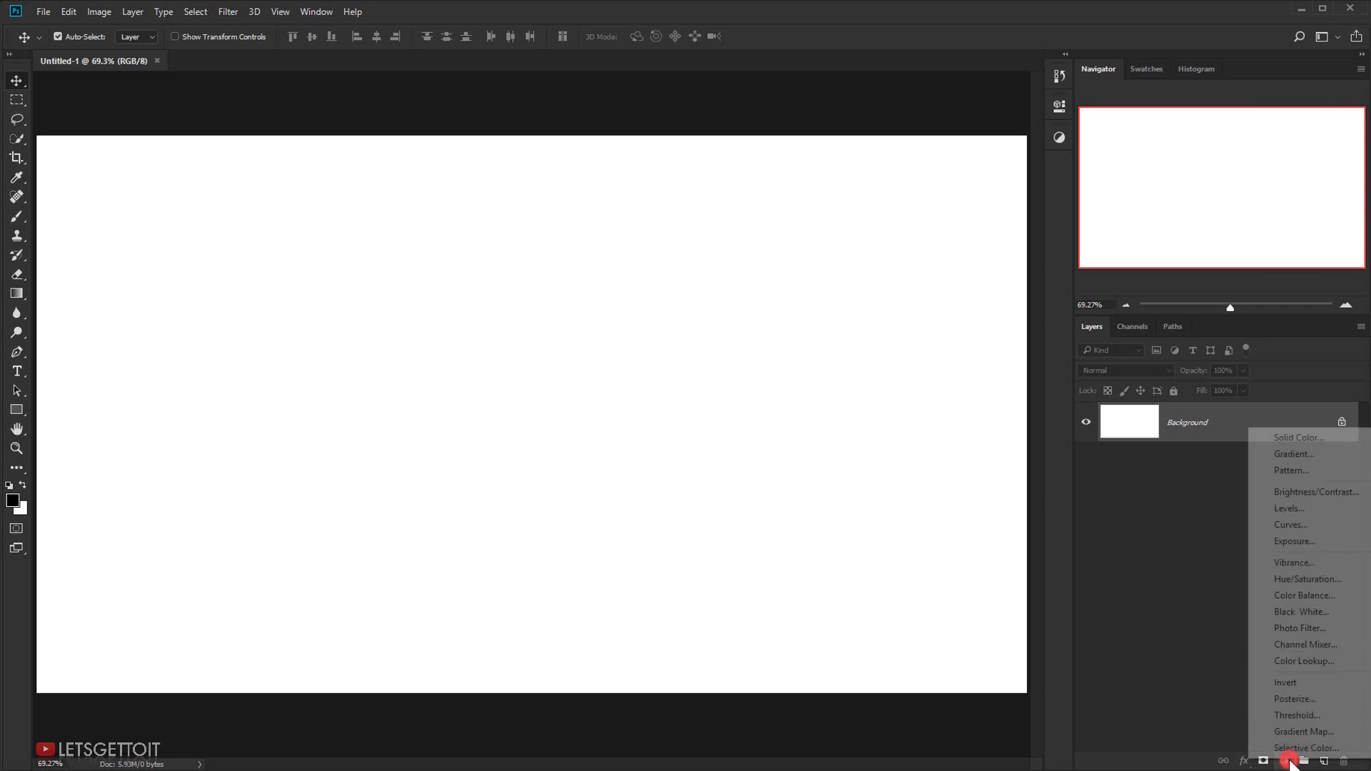
click(1313, 437)
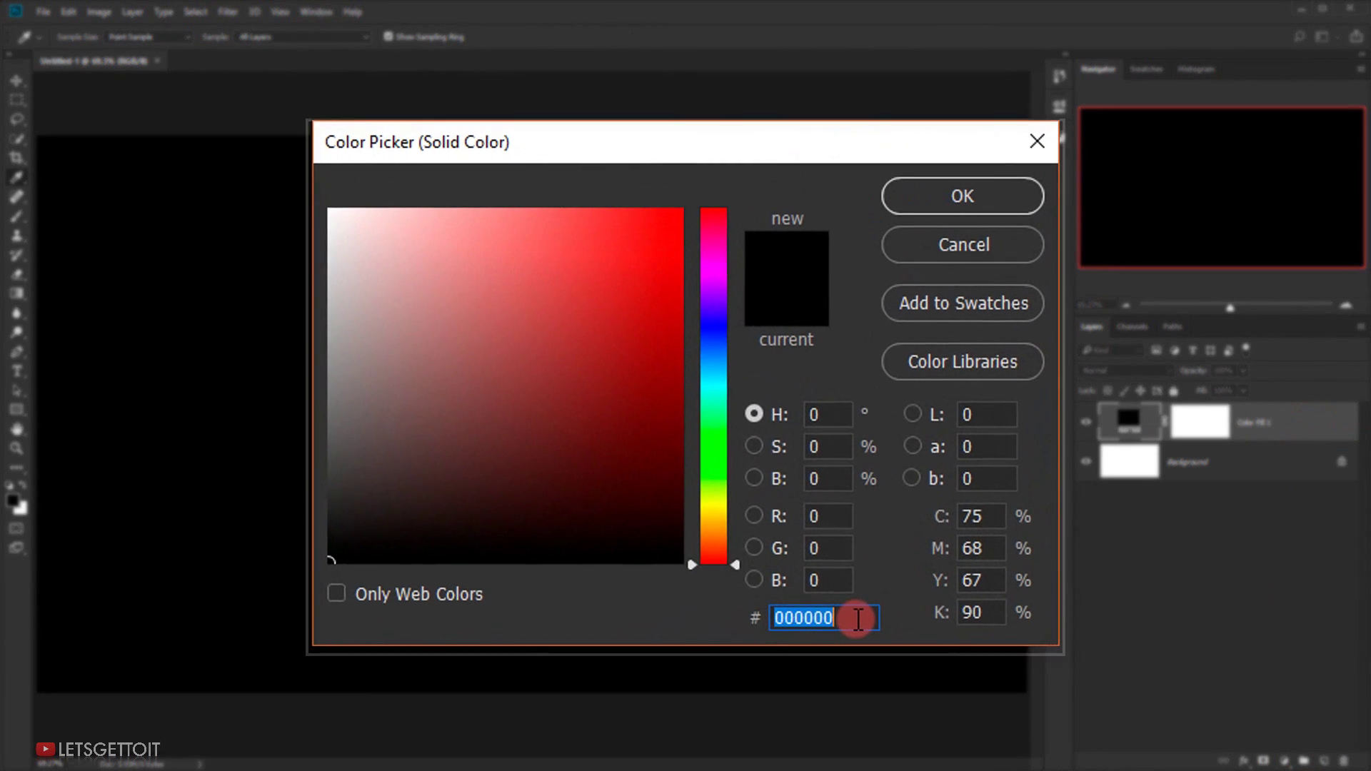
text(f89)
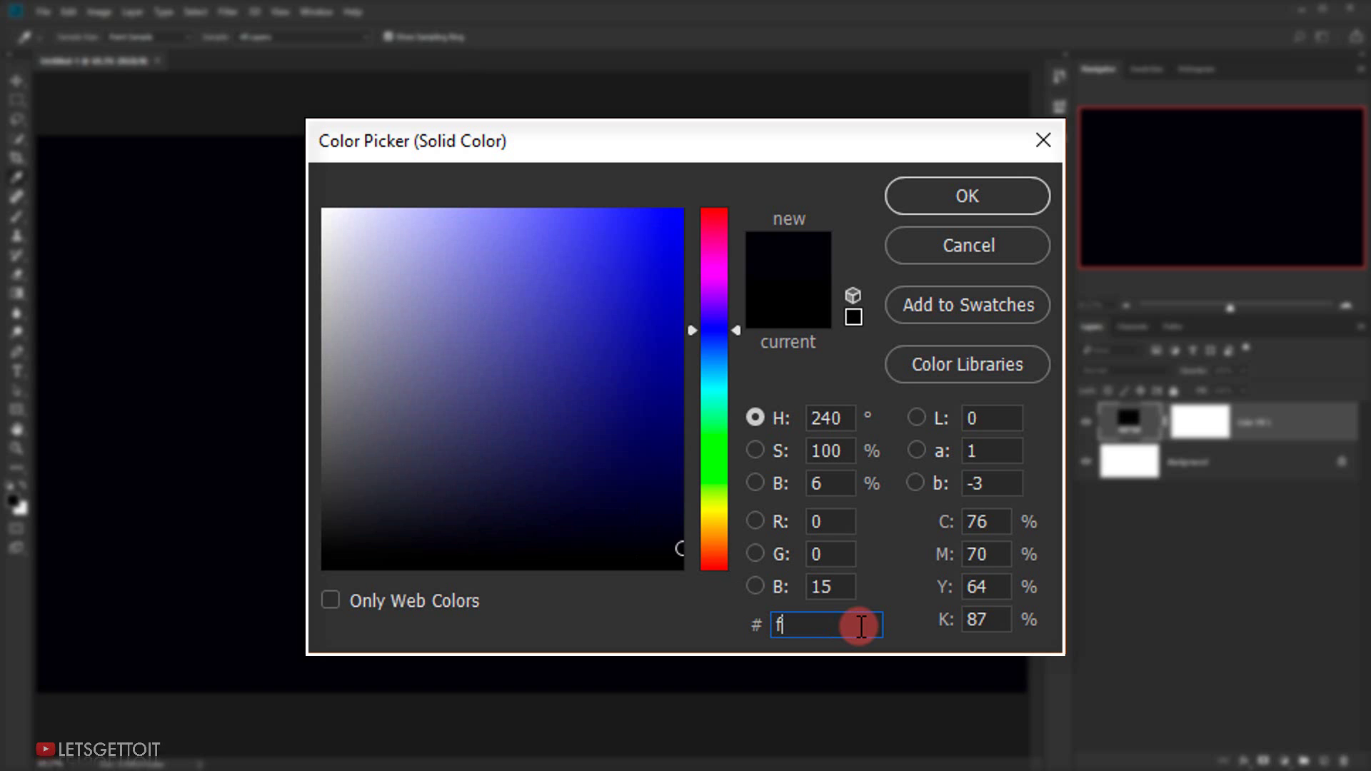
text(775)
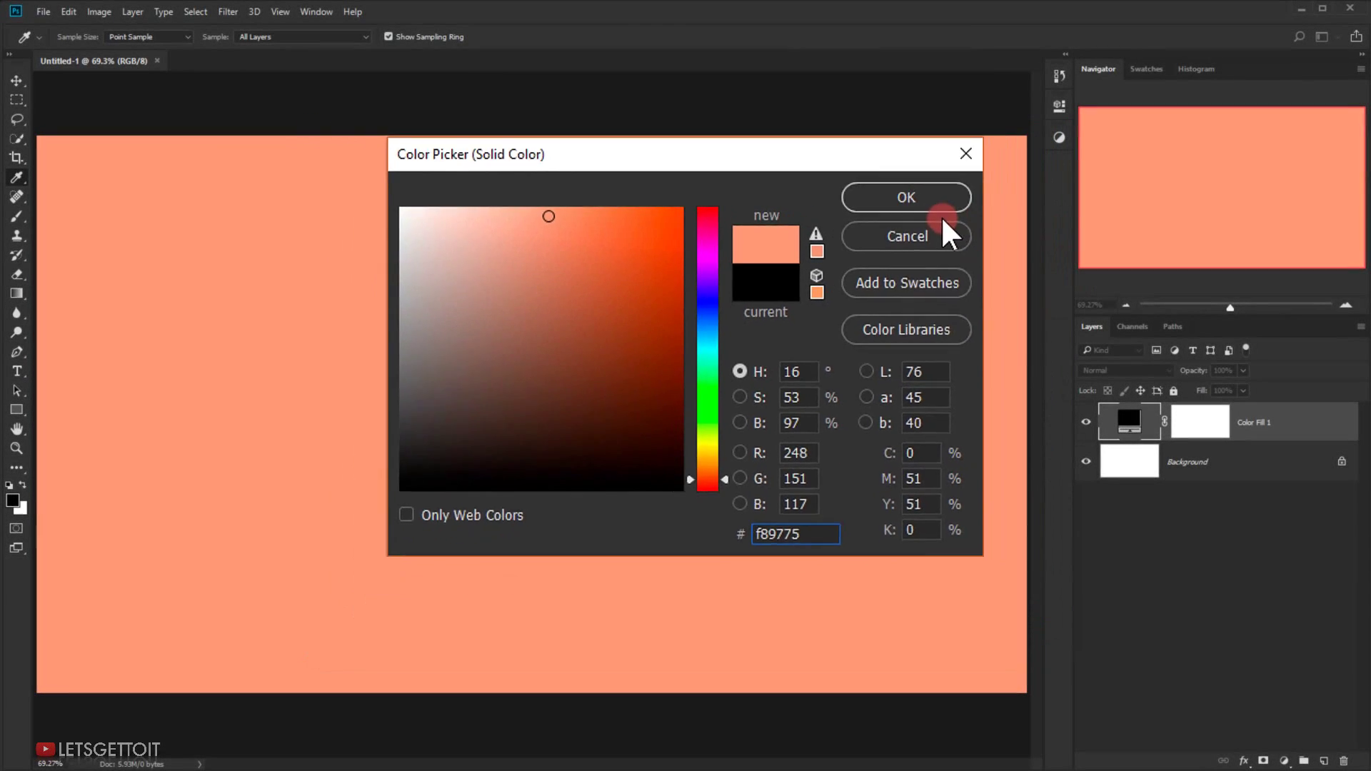
click(968, 195)
Step: Delete the white Background layer and rename the colour fill layer as BG
click(1205, 467)
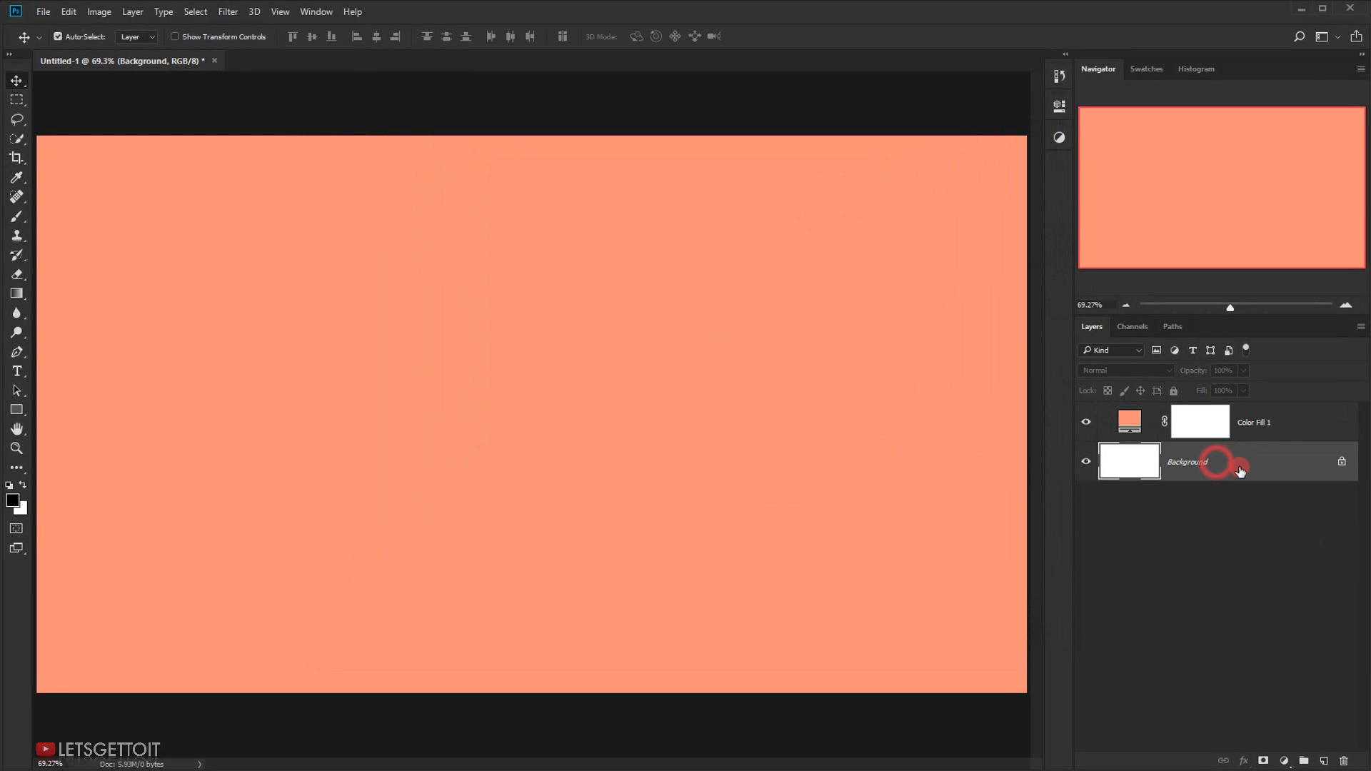
key(Delete)
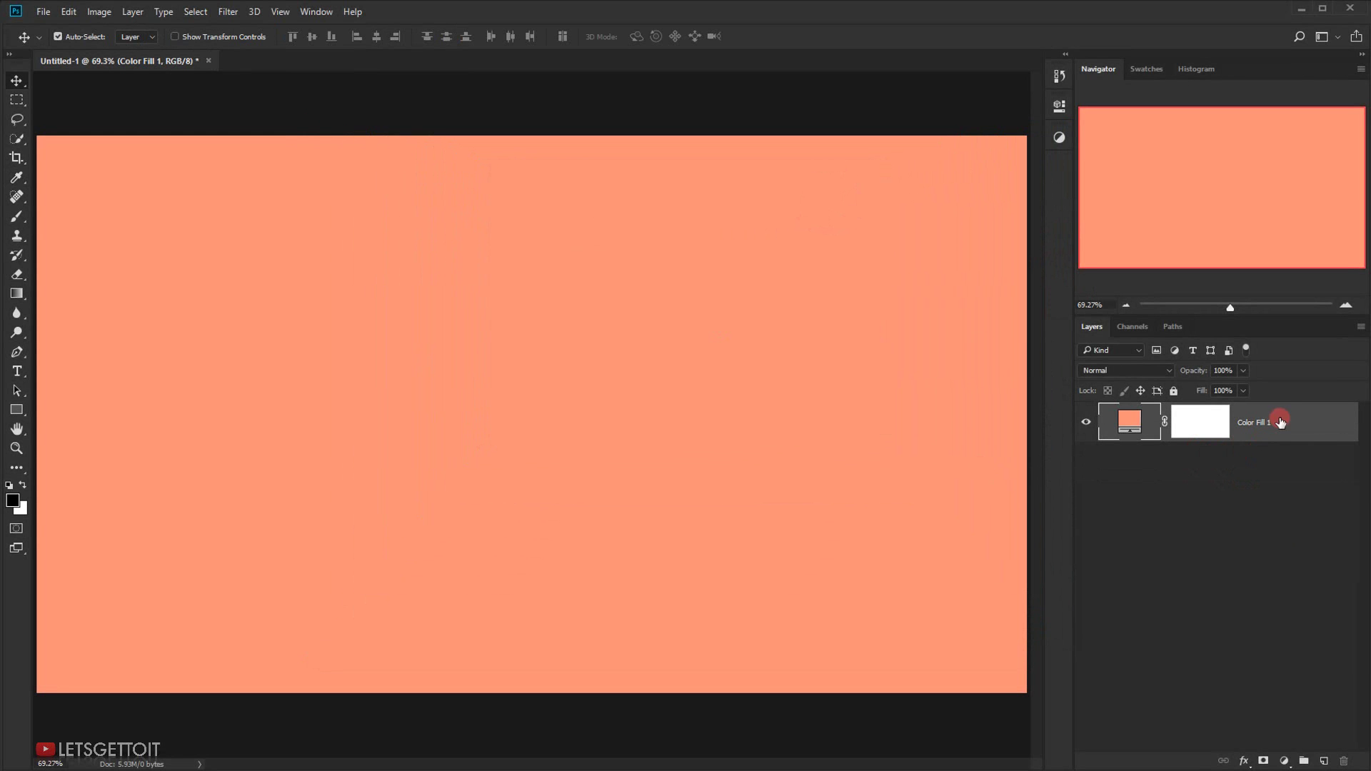
double_click(1256, 423)
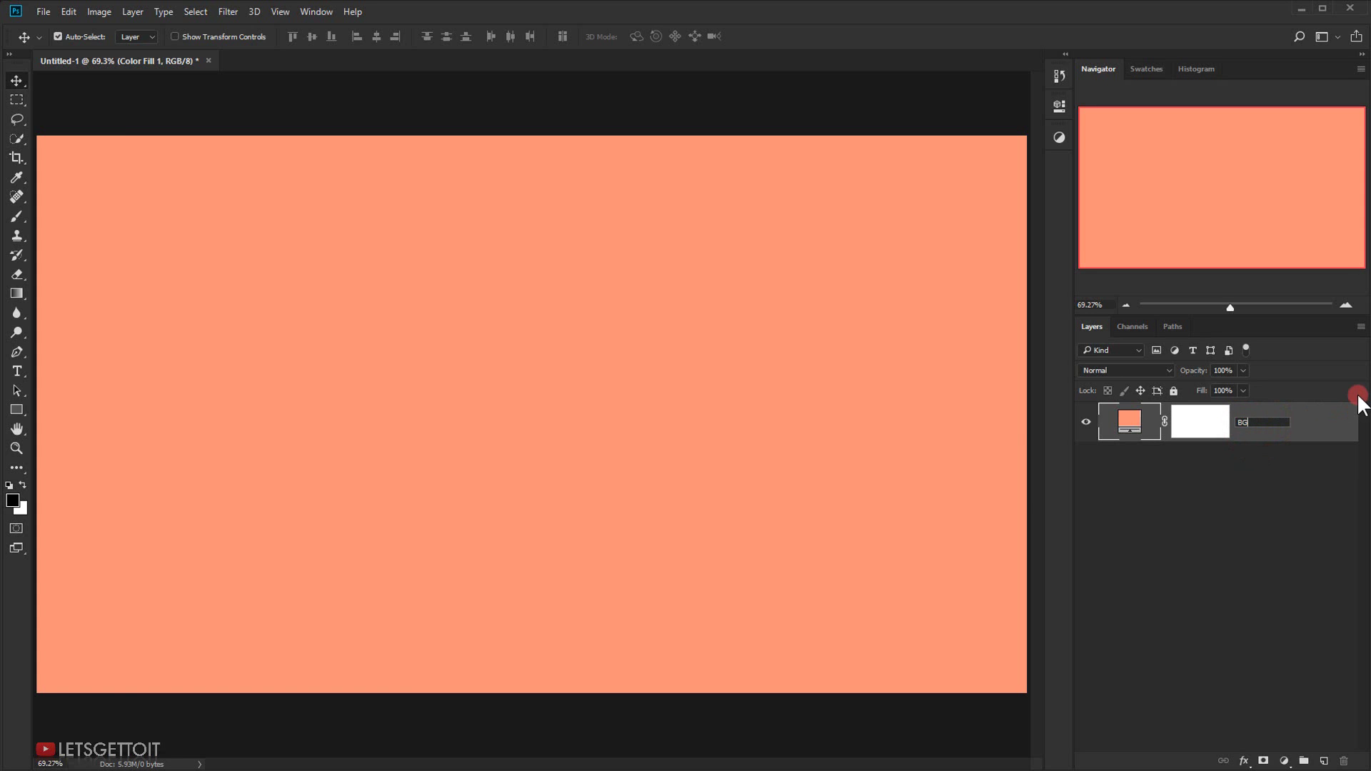
click(1358, 397)
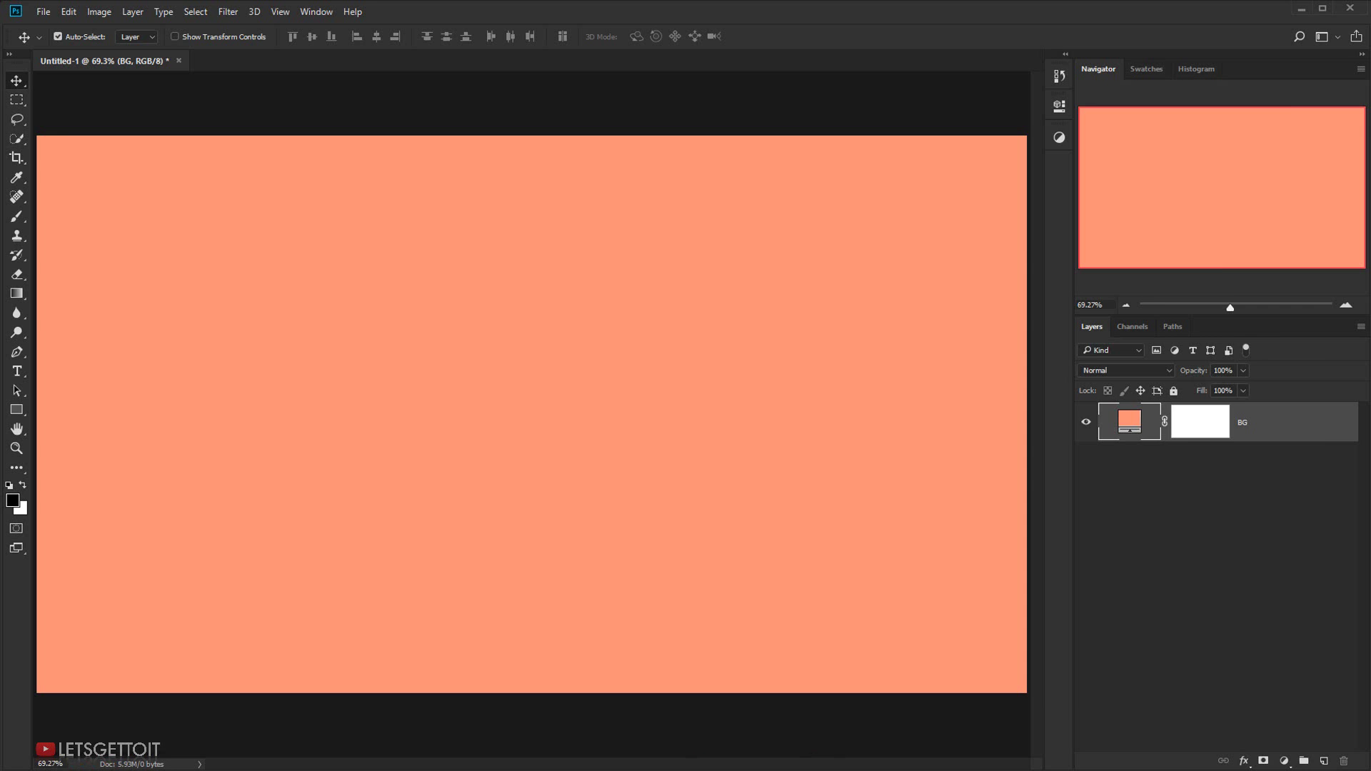
Step: Place Paper-texture.jpg from the Tuto folder into the document and centre it on the canvas
key(alt+Tab)
click(1040, 284)
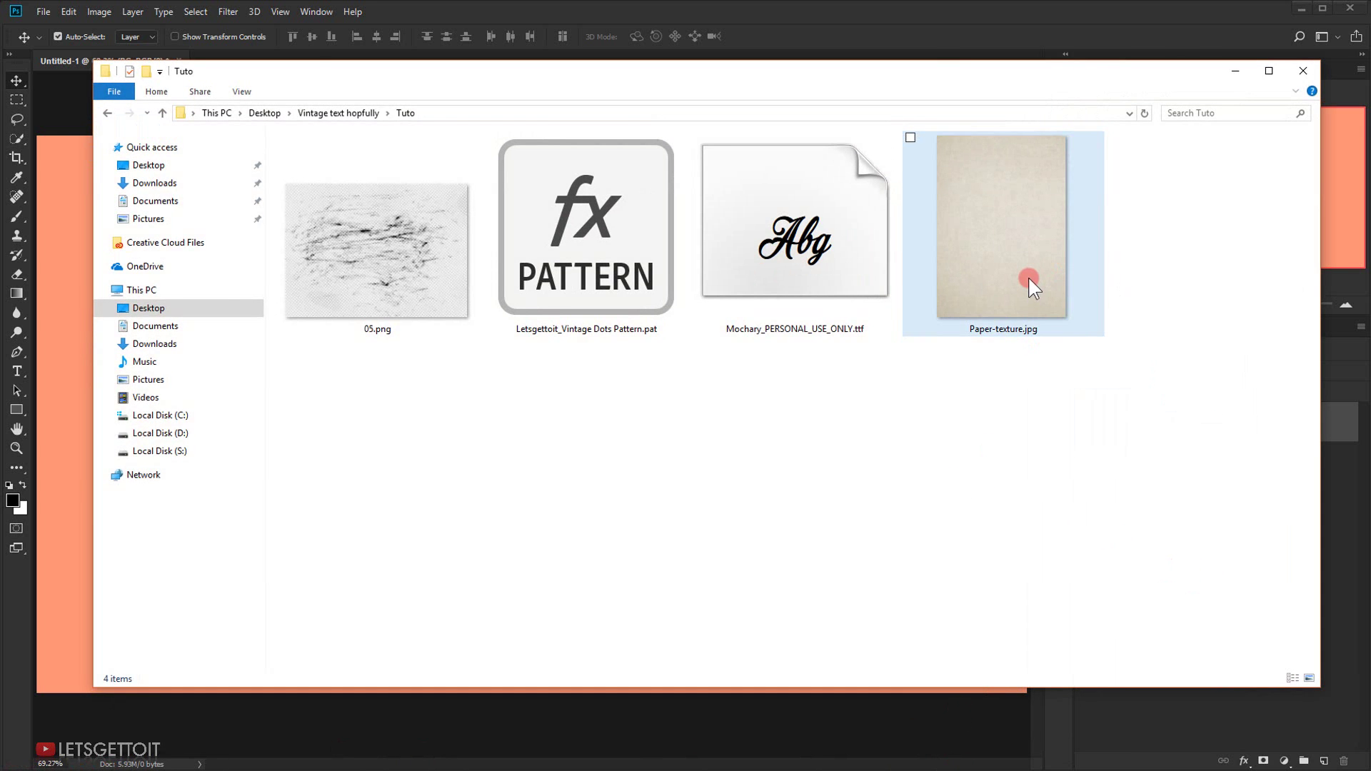
drag(1034, 287, 59, 313)
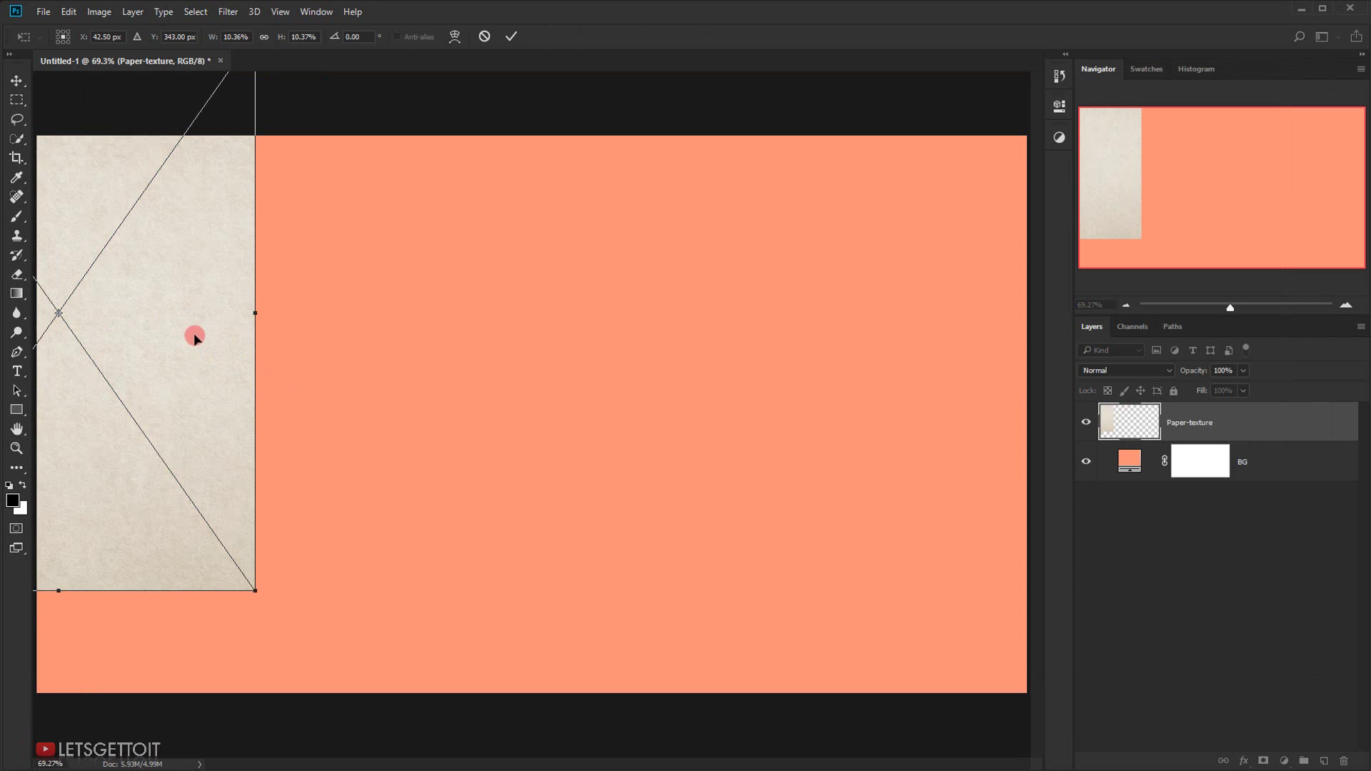
drag(169, 300, 643, 395)
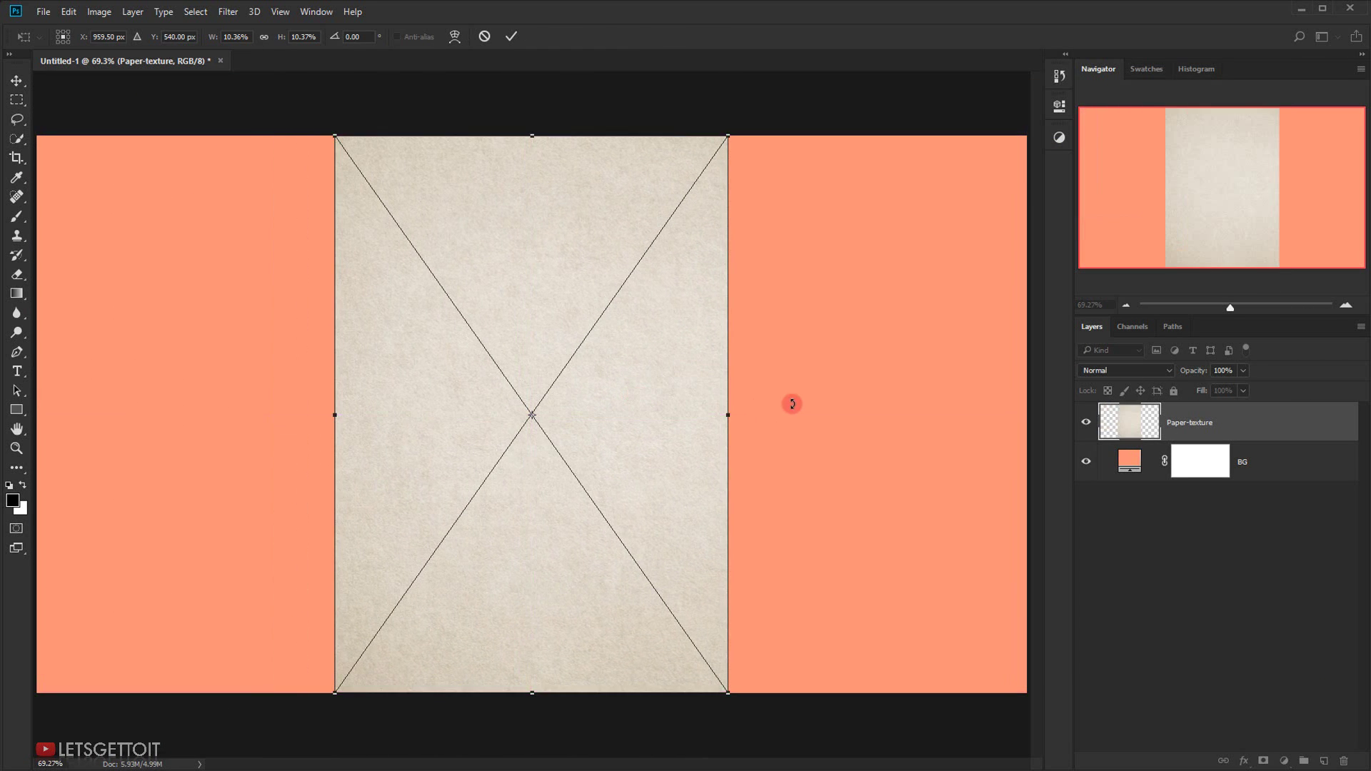
Step: Rotate the paper texture by -90° and scale it proportionally from its centre to about 18.5%, covering the whole canvas
key(shift)
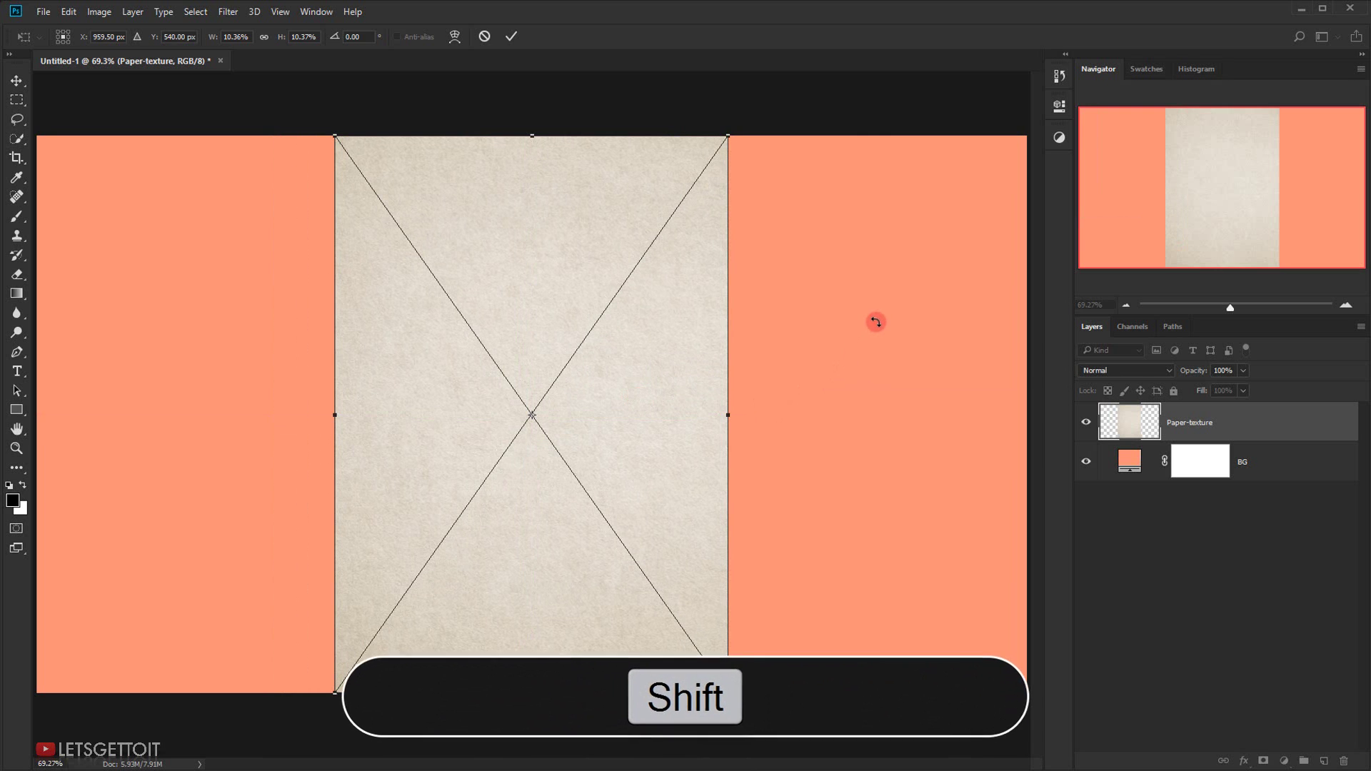
drag(788, 132, 319, 197)
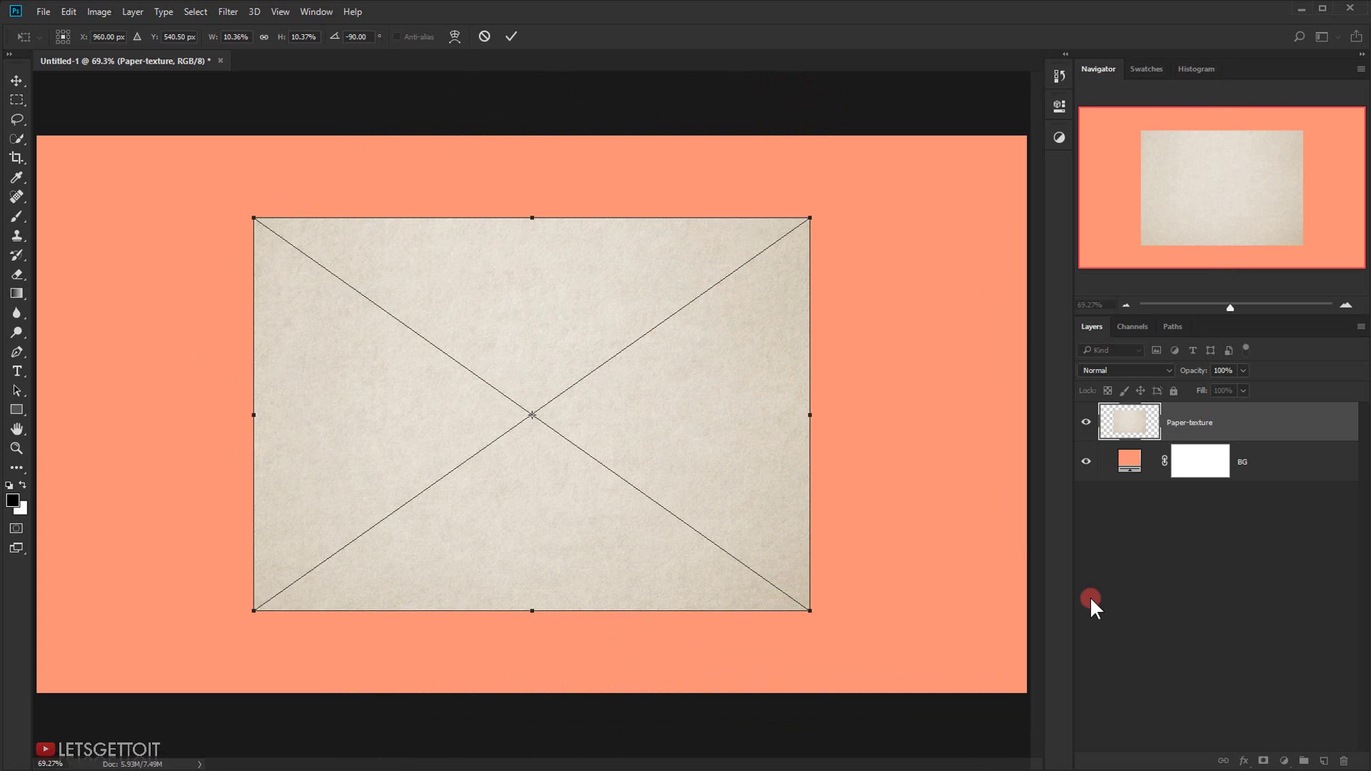
key(alt+shift)
drag(813, 612, 1053, 738)
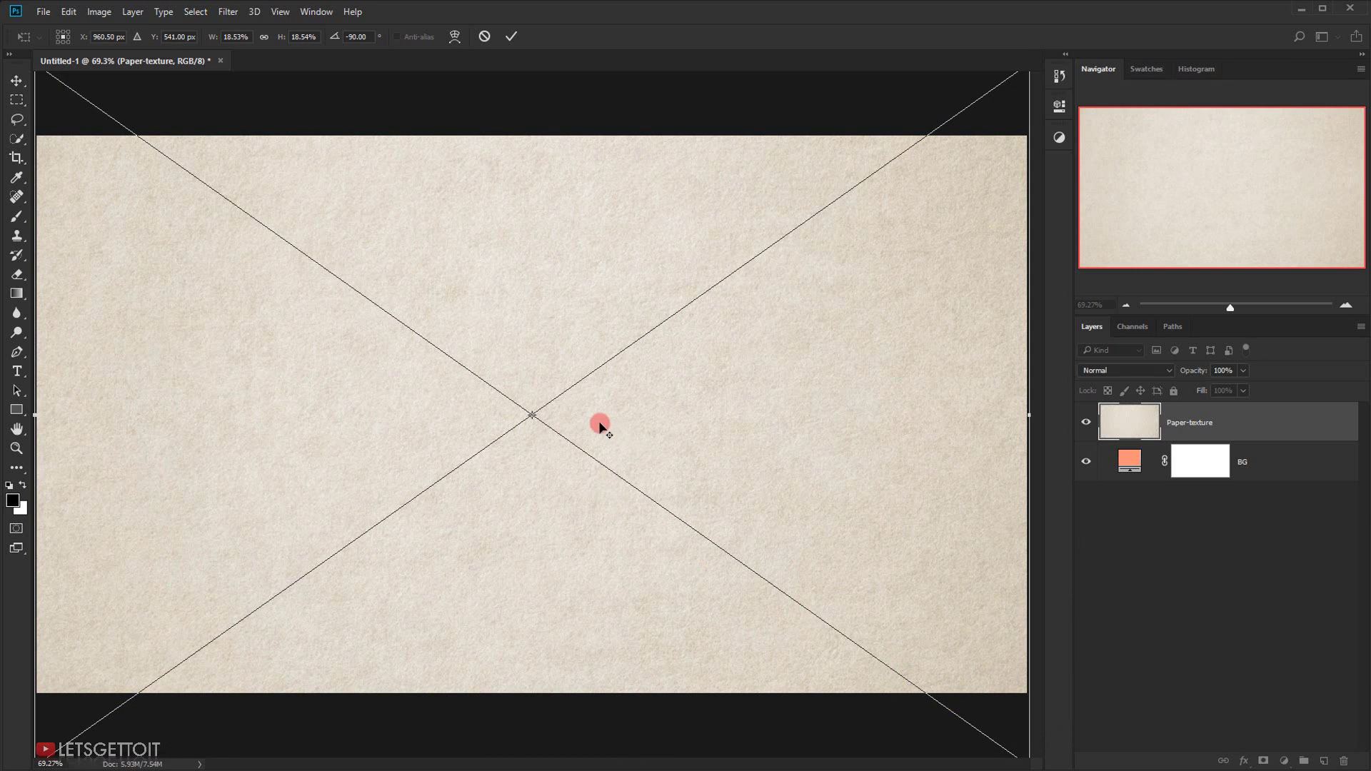
click(514, 37)
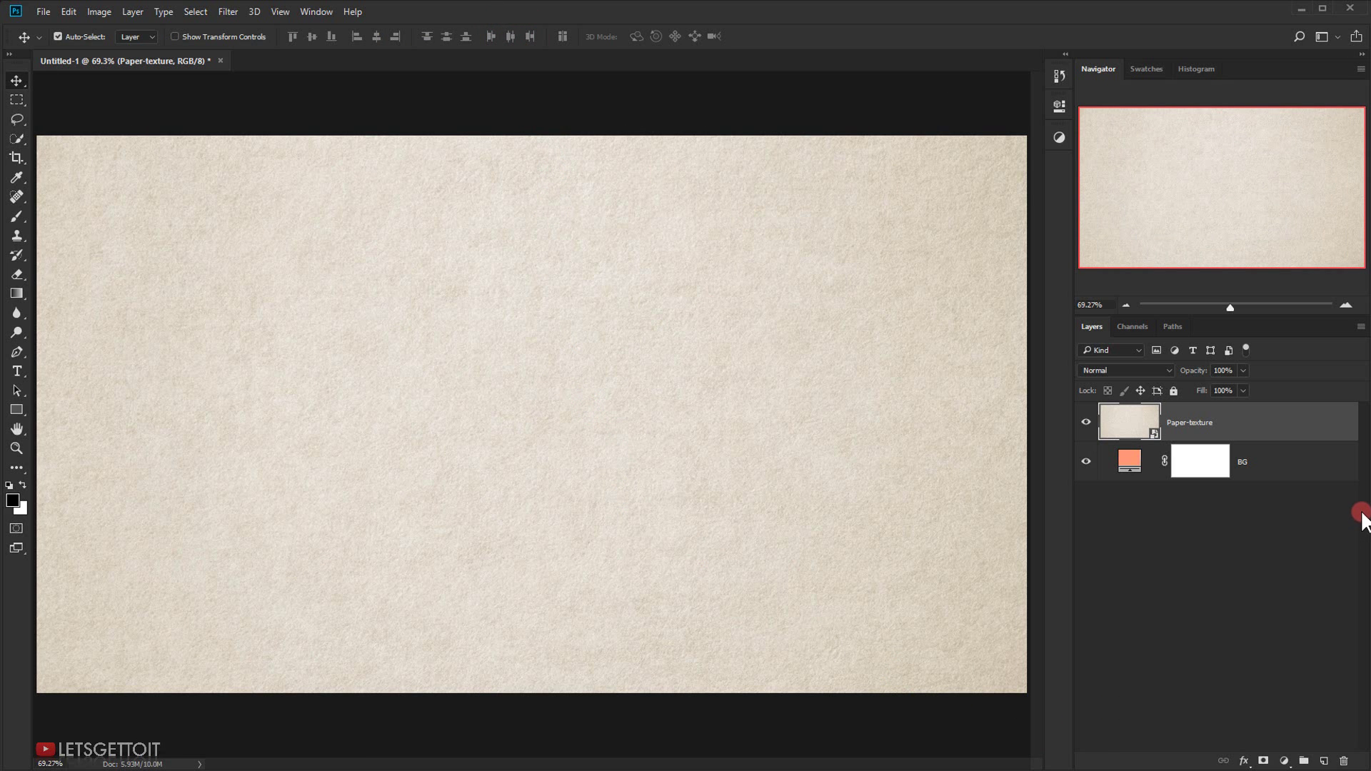
Step: Rasterize the Paper-texture layer and rename it as Tex 1
right_click(1199, 420)
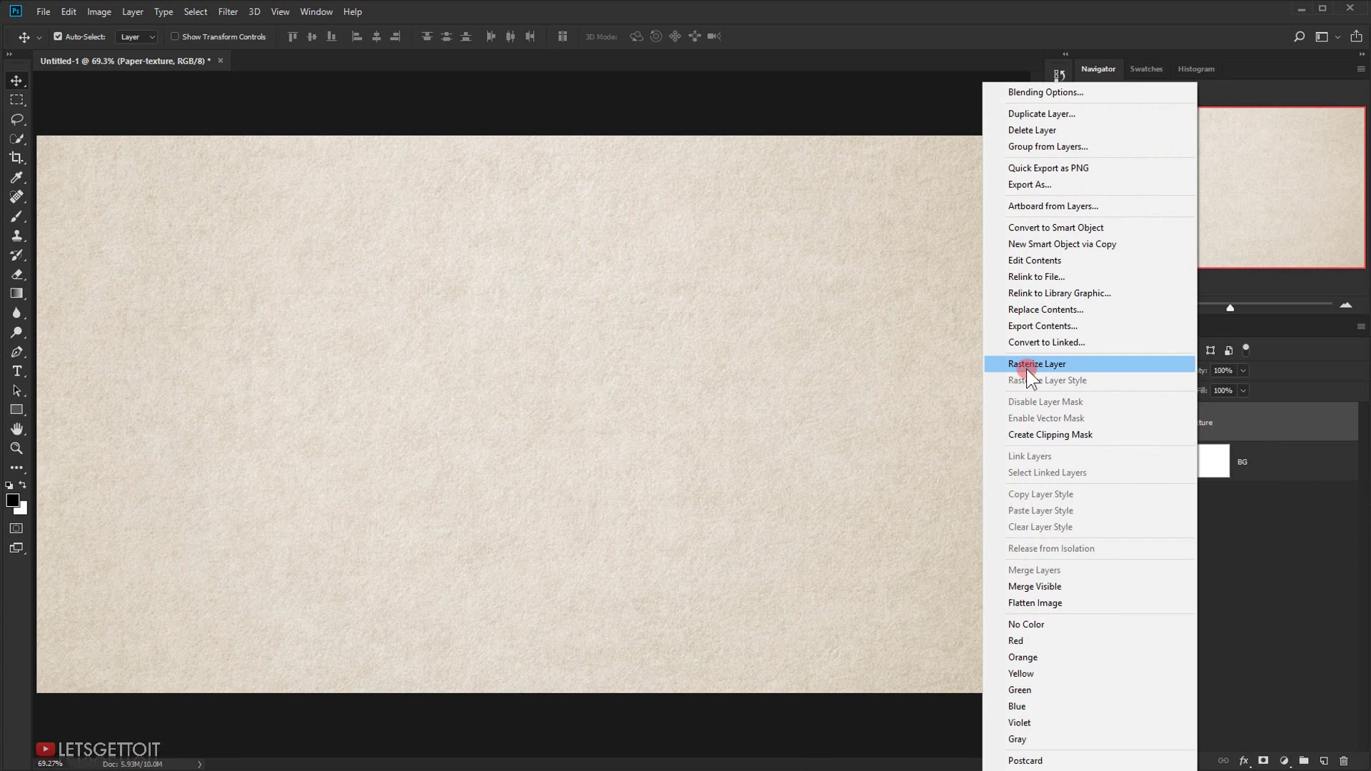
click(1027, 365)
double_click(1191, 422)
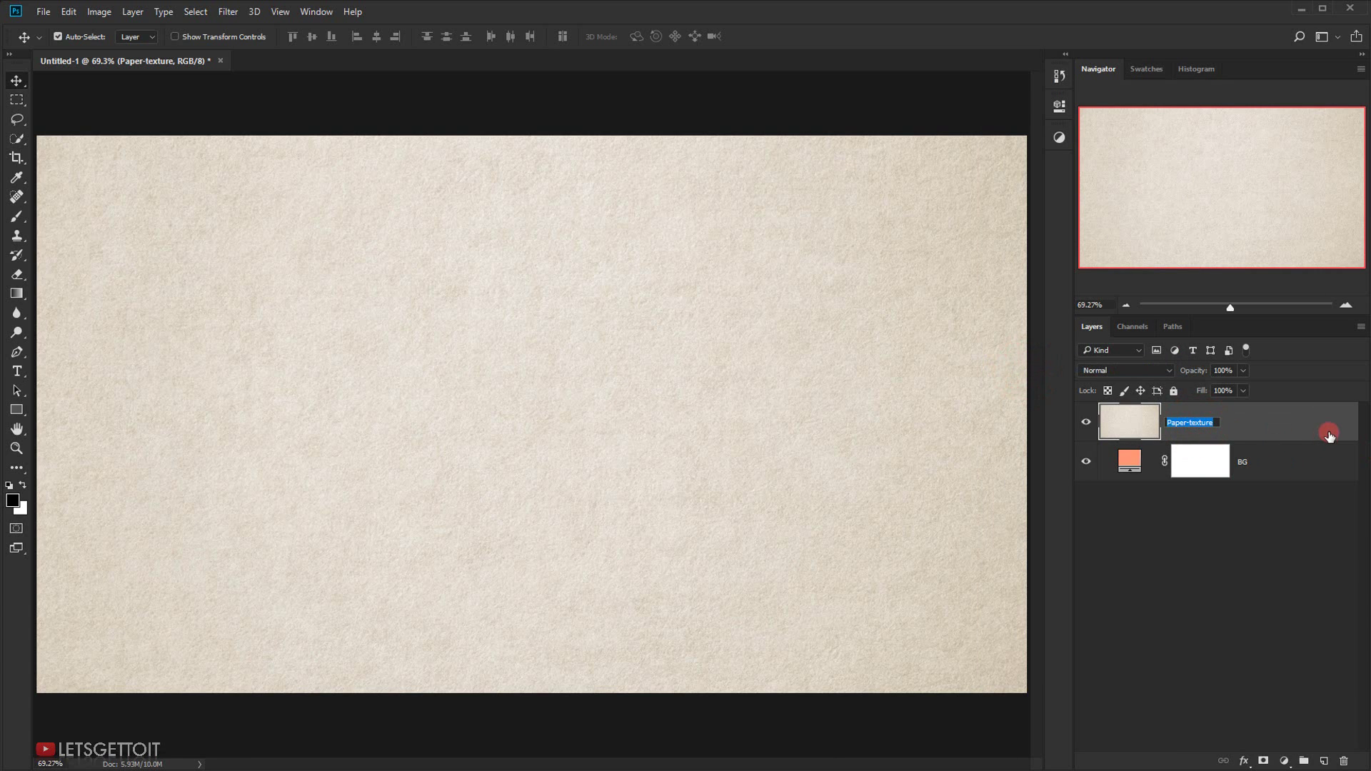
text(Tex 1)
key(Return)
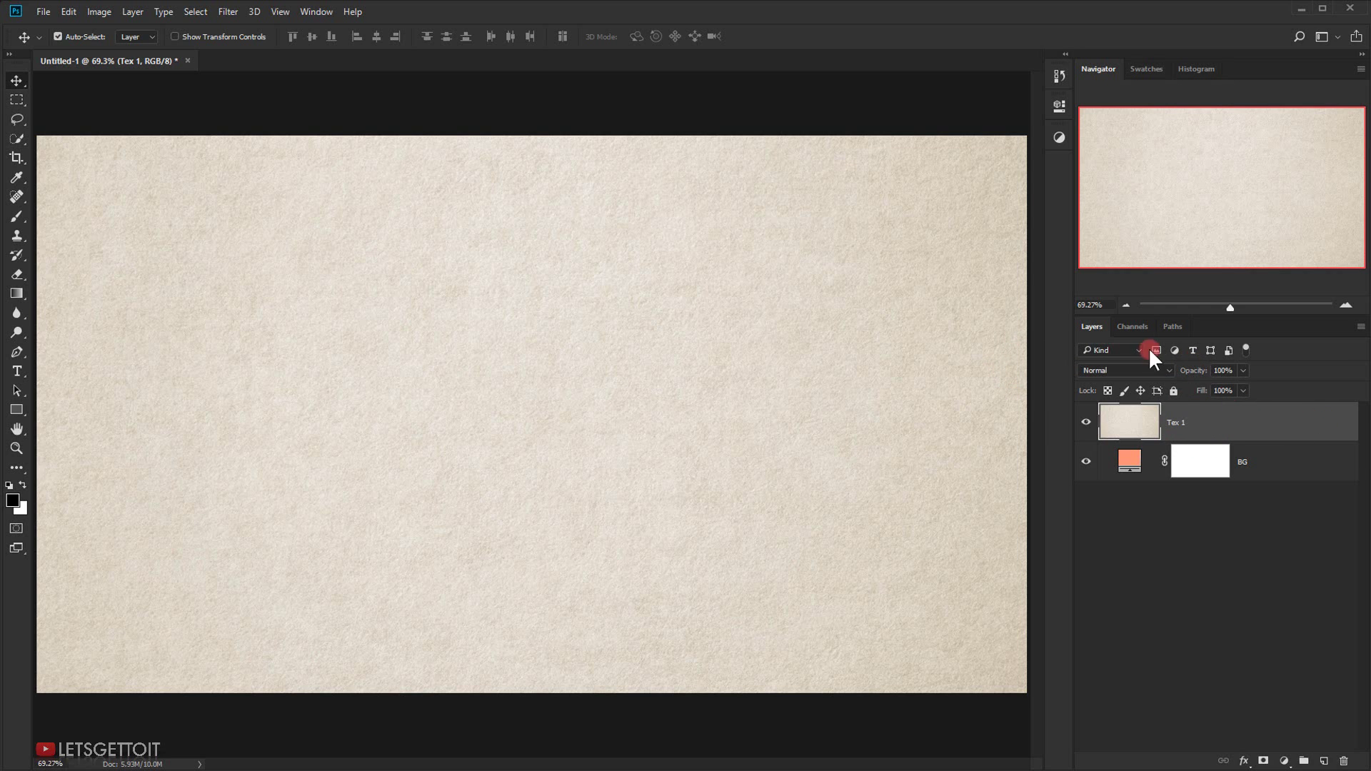
Step: Set the Tex 1 layer's blend mode to Multiply and deselect the layer
click(1096, 364)
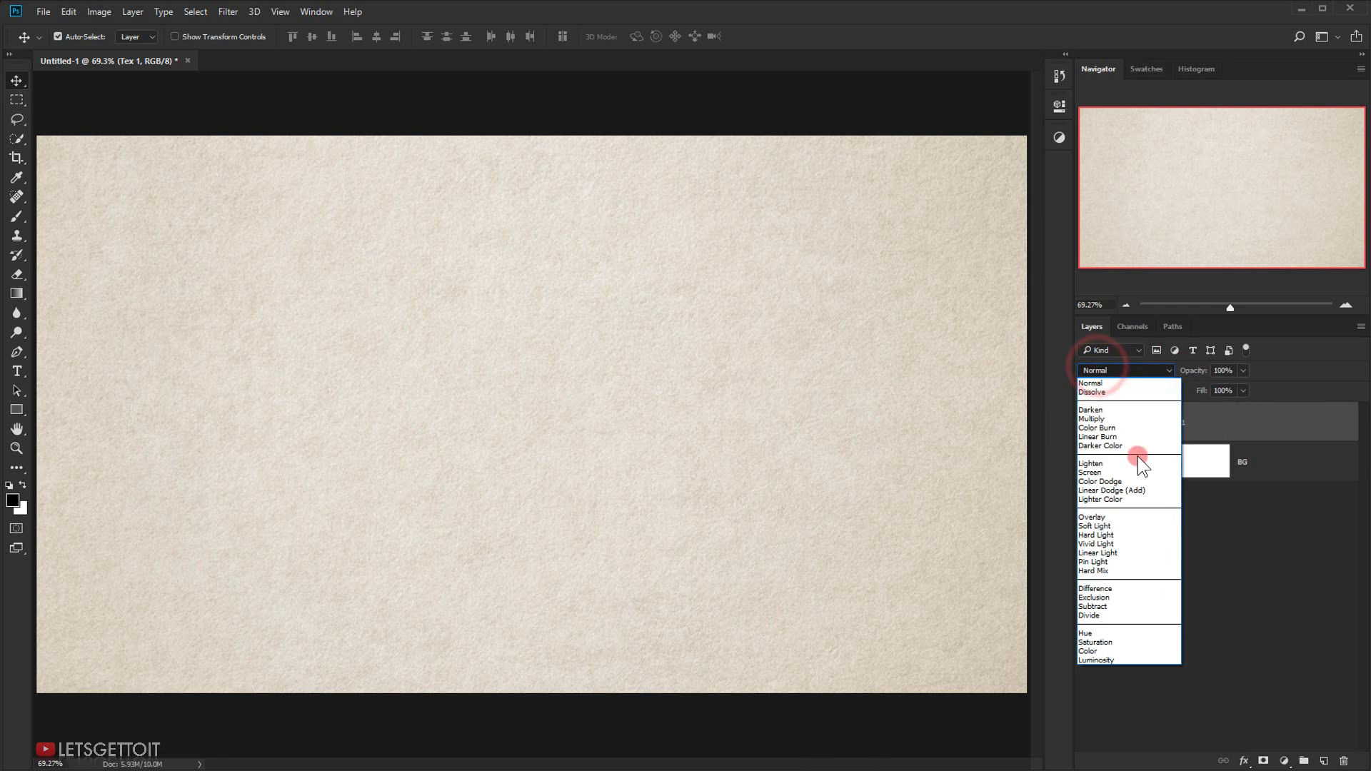
click(1108, 425)
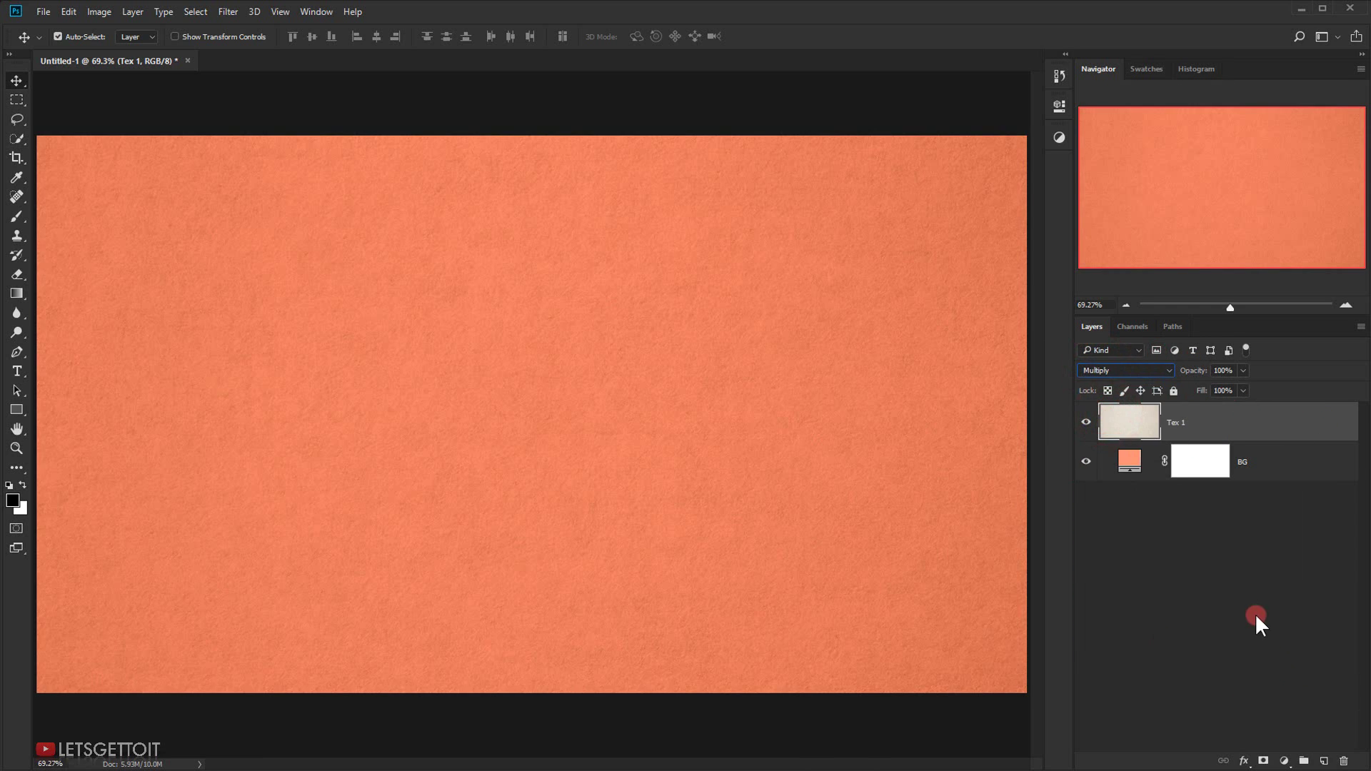
click(1254, 614)
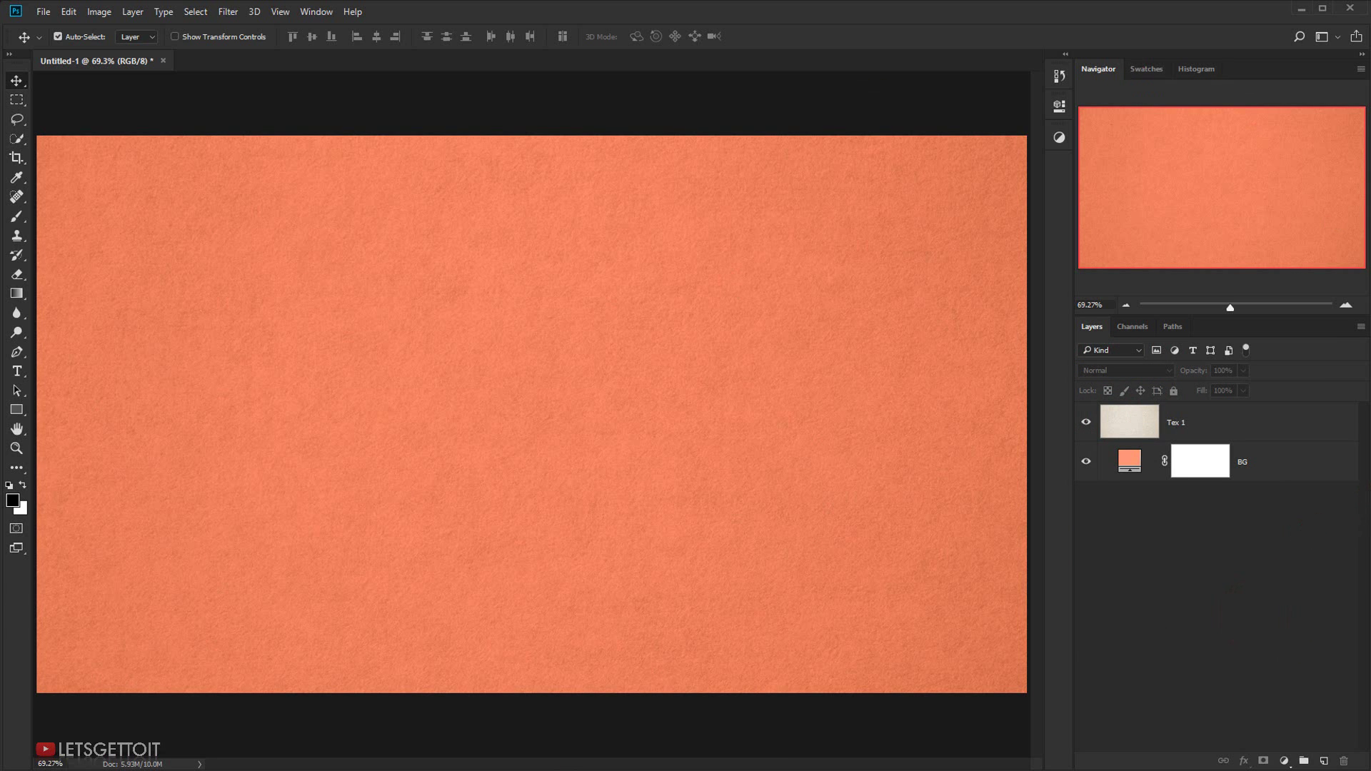
Step: Place 05.png from the Tuto folder into the document and centre it on the canvas
key(alt+Tab)
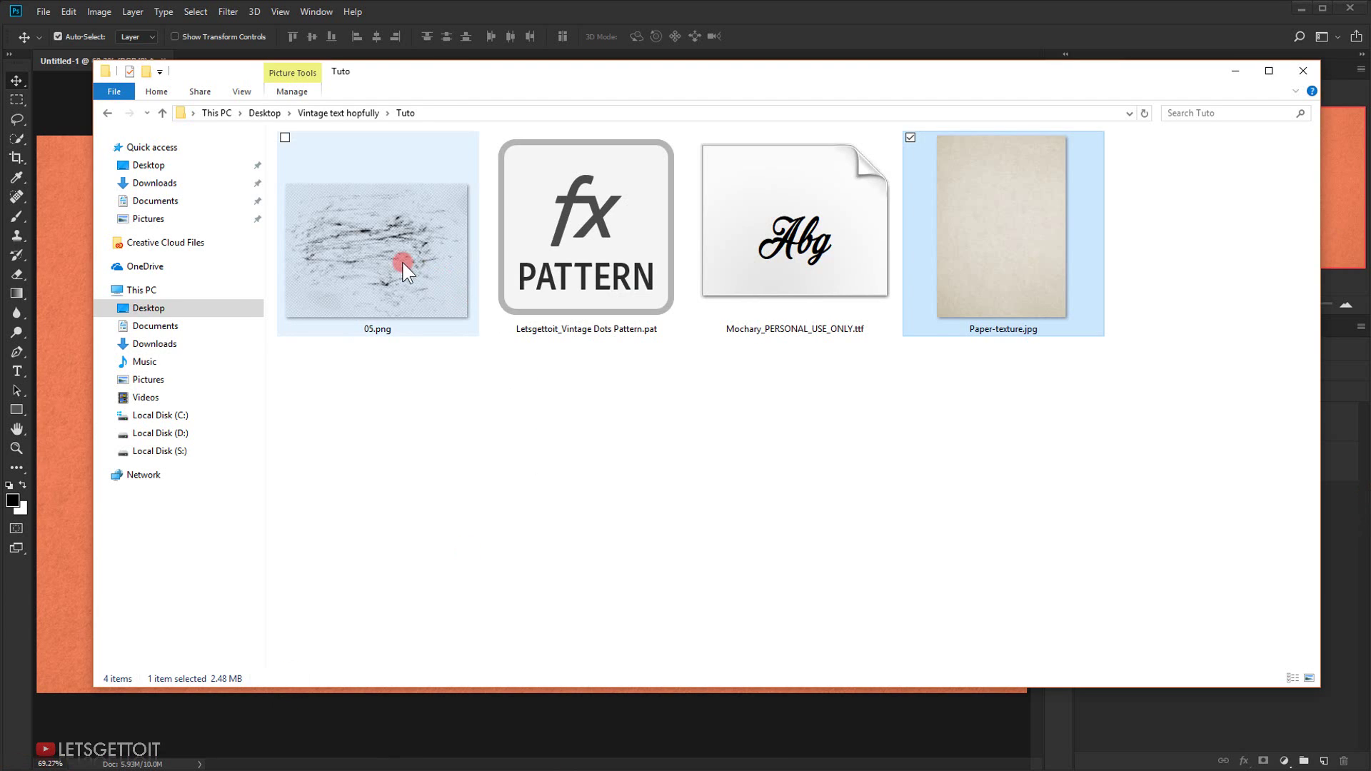
drag(398, 269, 80, 310)
drag(236, 282, 672, 380)
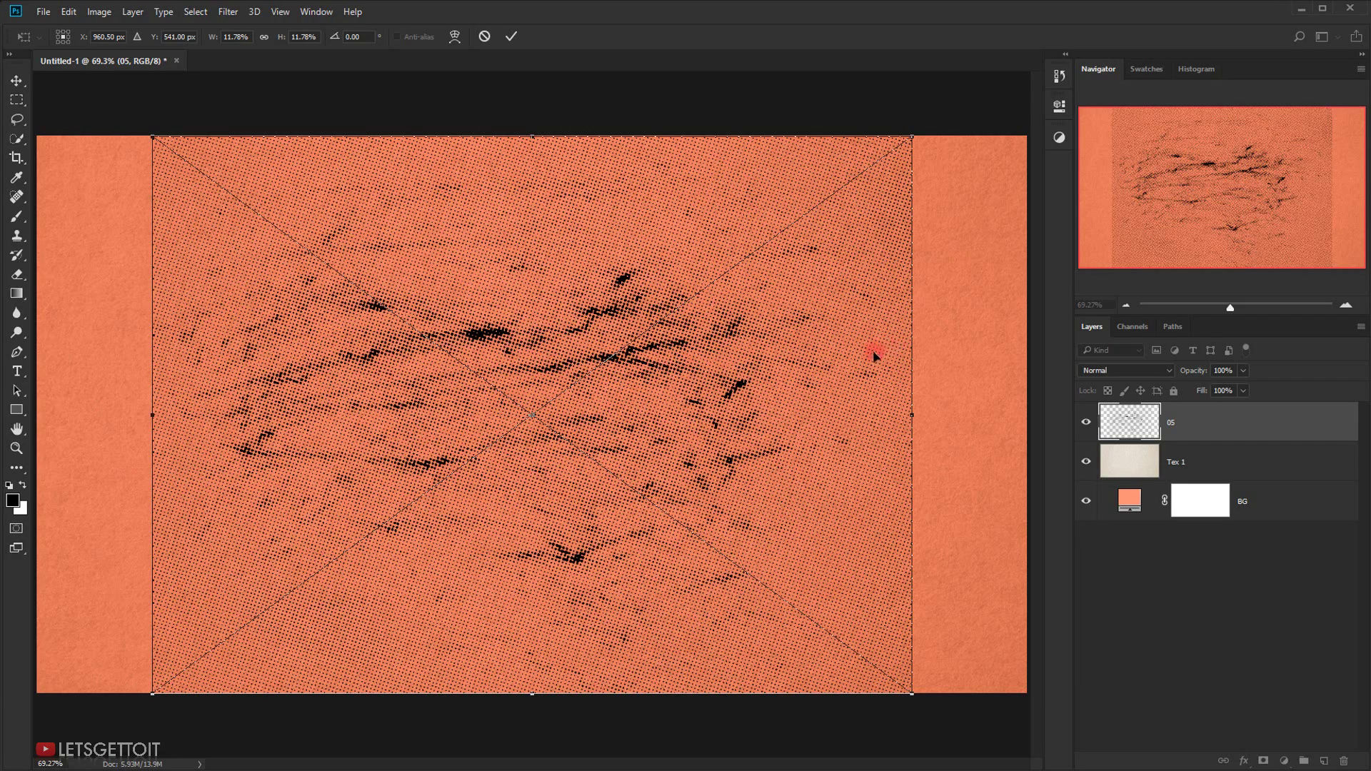
Step: Scale the 05 texture proportionally to about 16.18% and shift it so its left edge meets the canvas edge, covering the whole canvas
key(alt+shift)
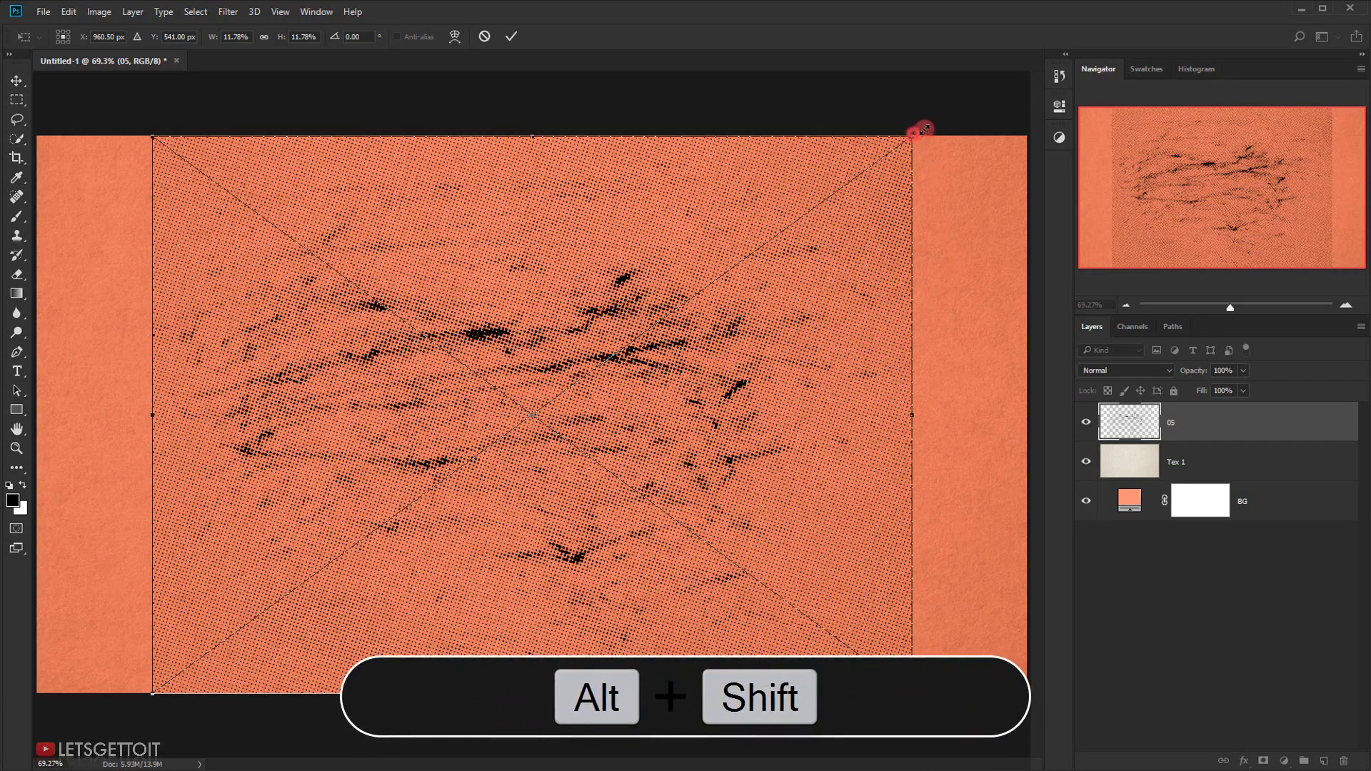
drag(923, 129, 1048, 41)
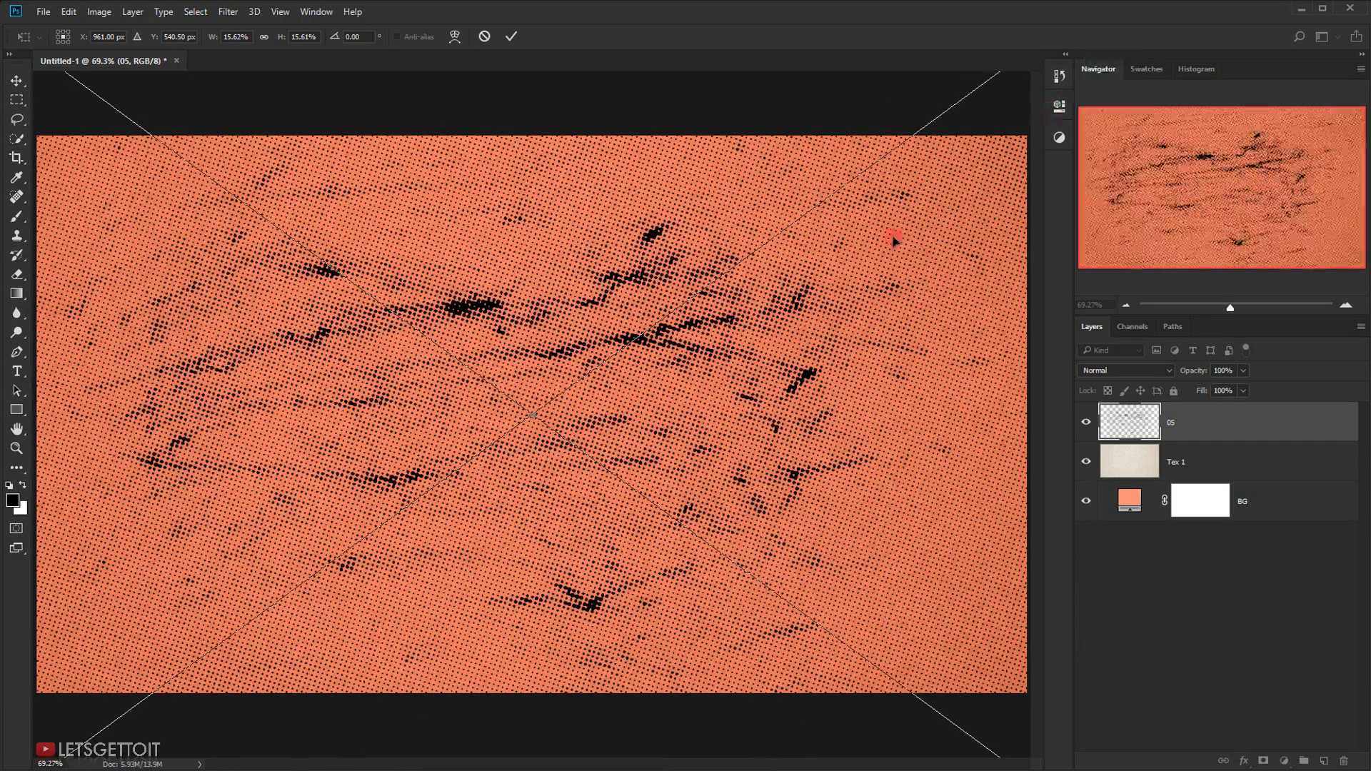
key(ctrl+0)
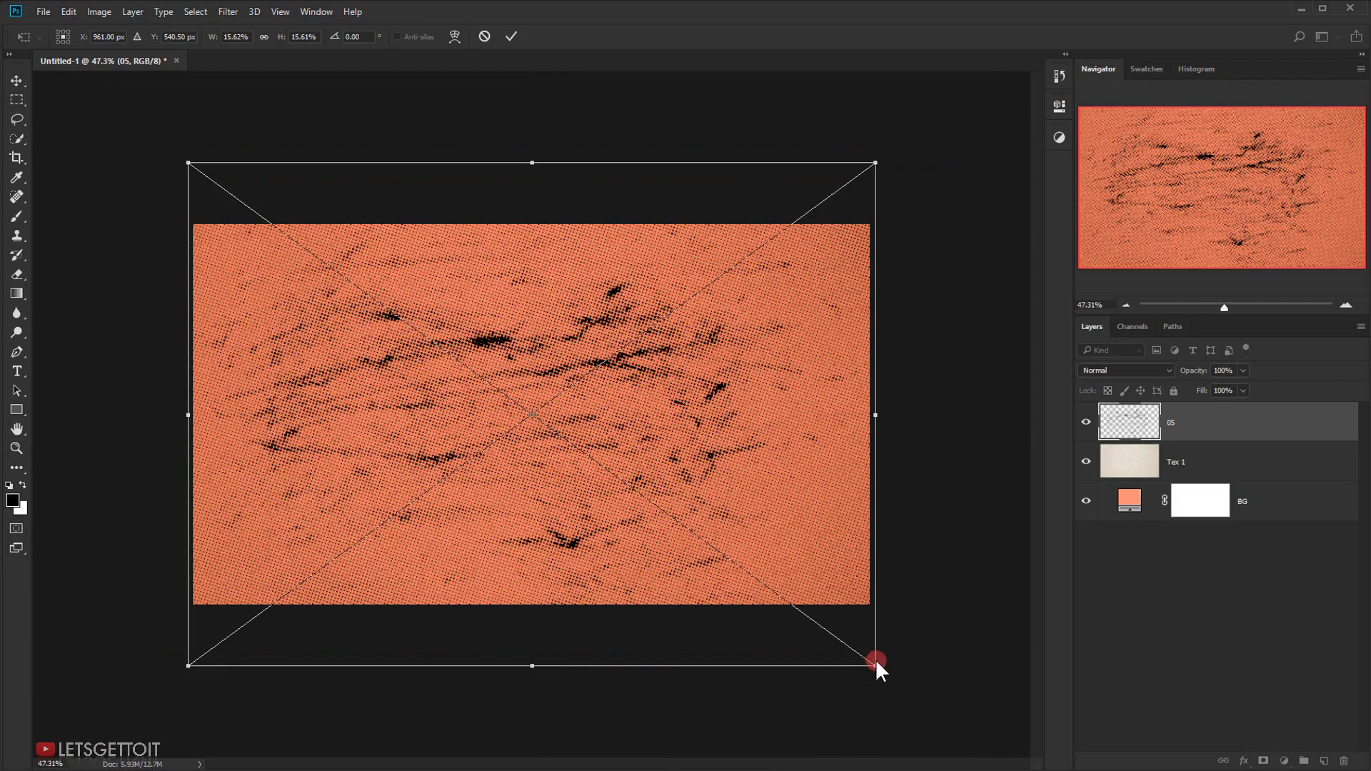
drag(876, 664, 900, 684)
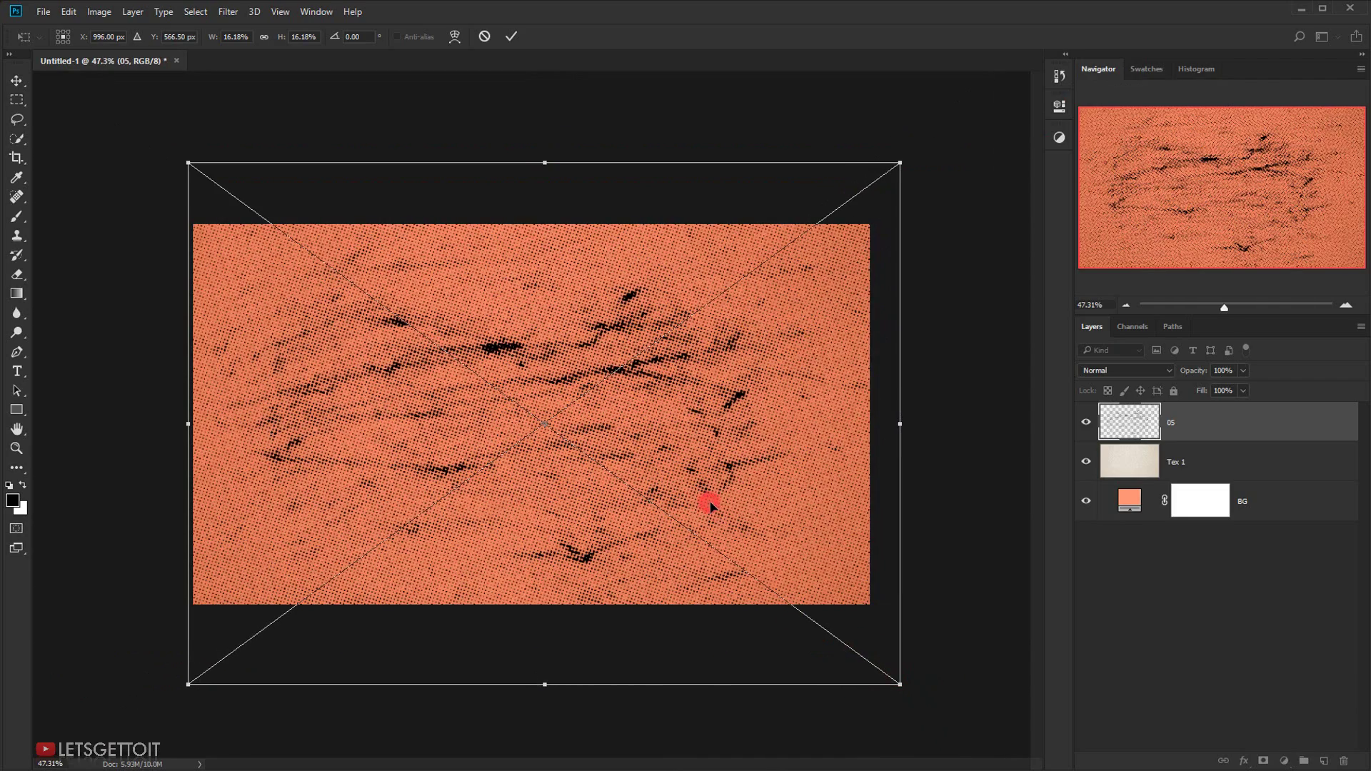
drag(710, 505, 730, 504)
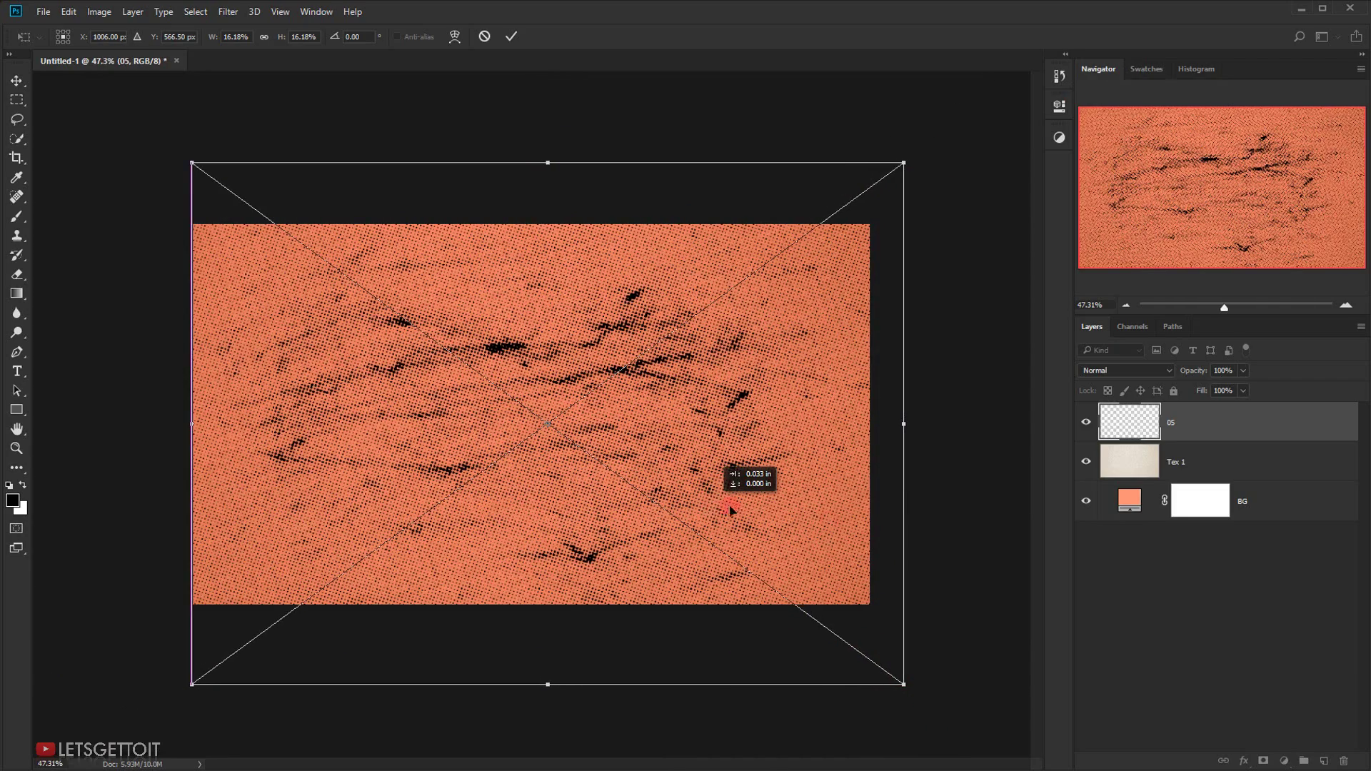
click(514, 37)
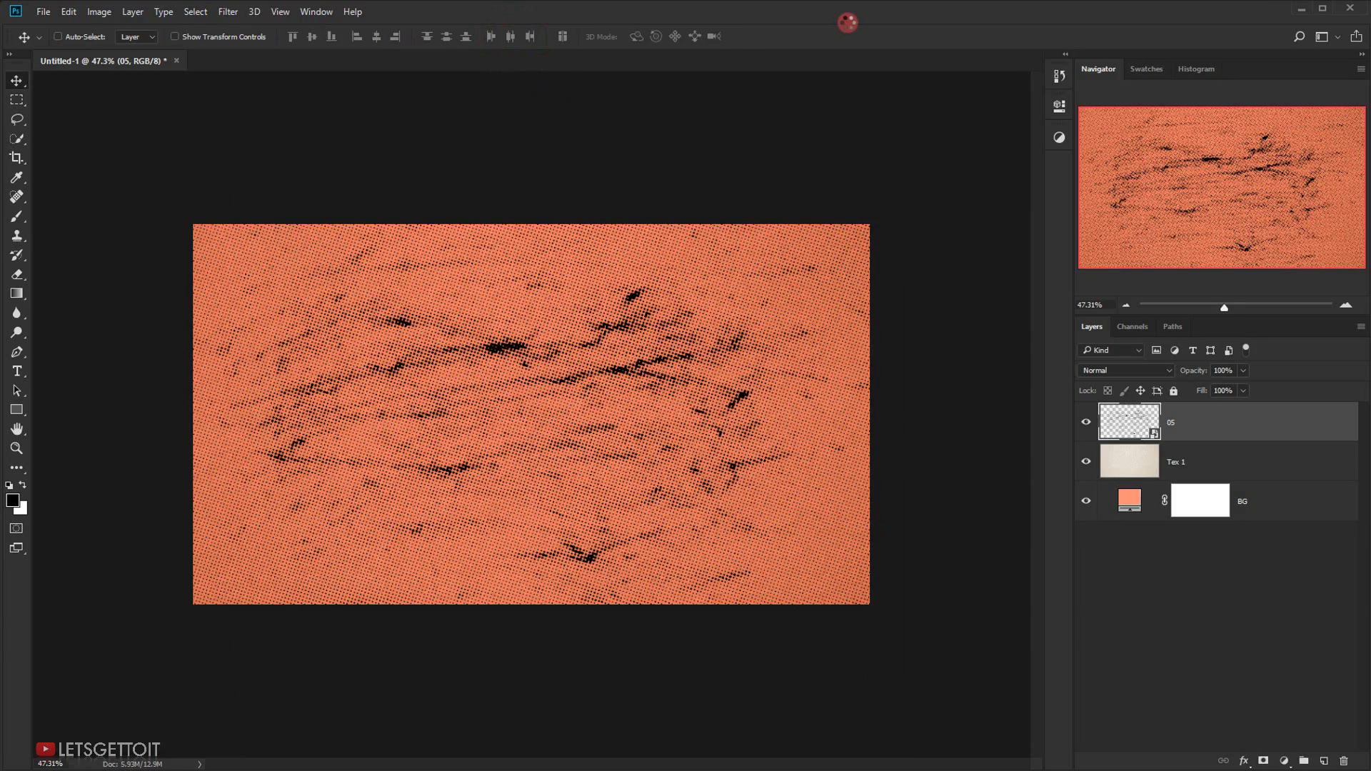
key(ctrl+0)
Step: Rasterize the 05 layer and rename it as Tex 2
click(1199, 423)
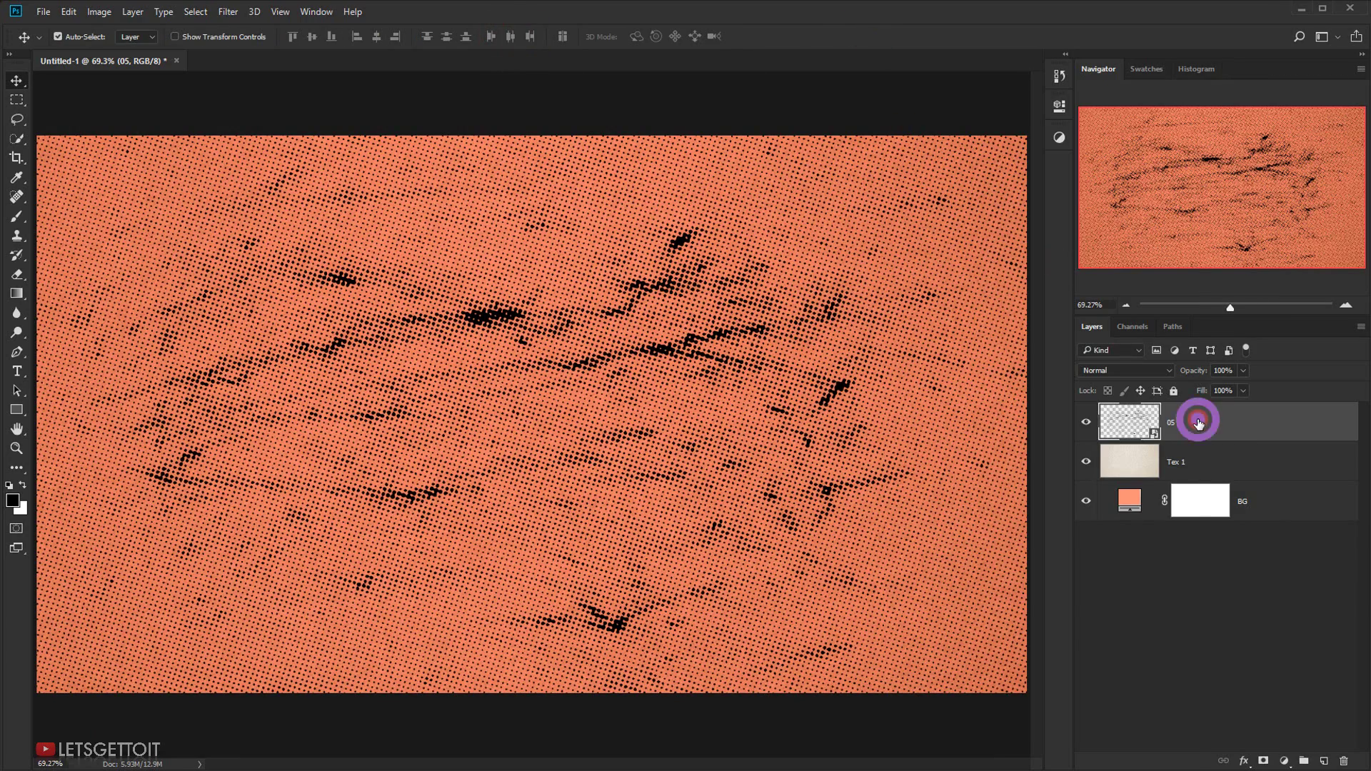
right_click(1198, 423)
click(998, 361)
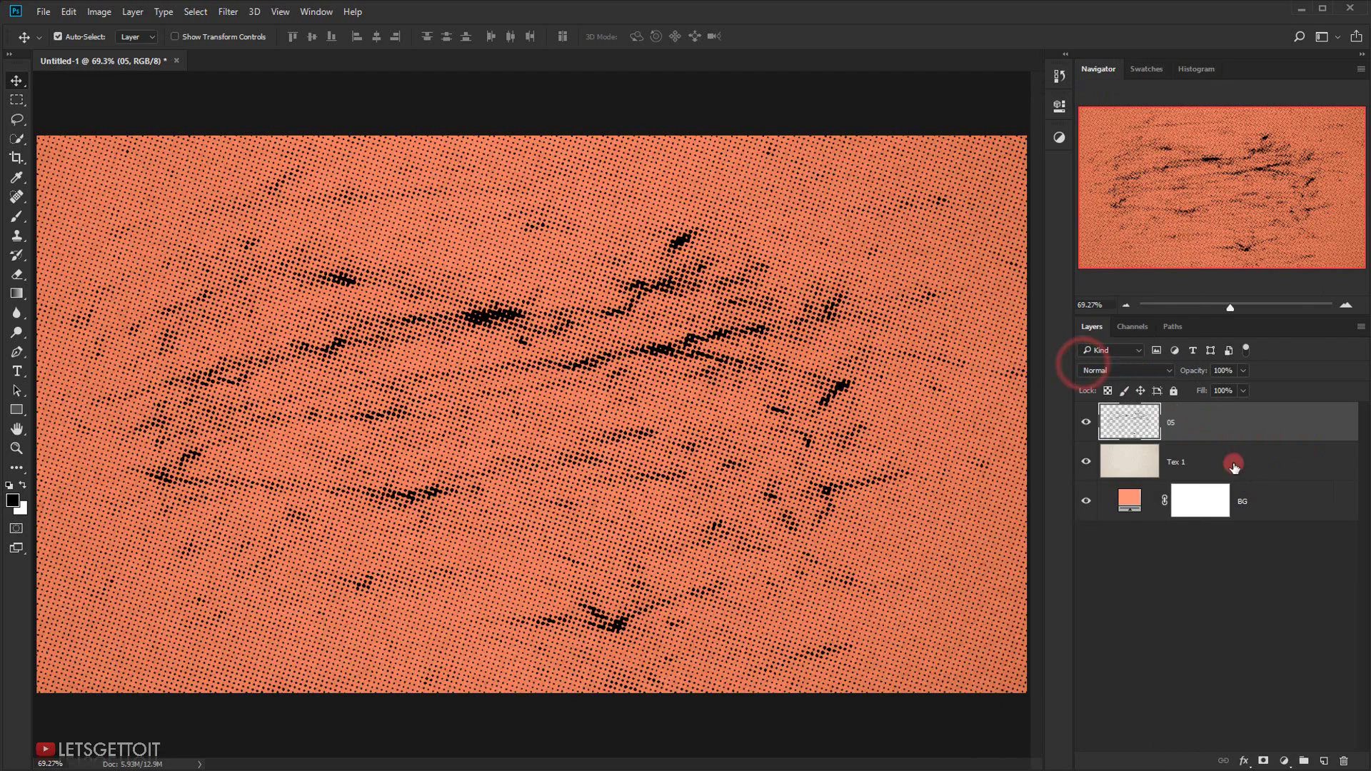
double_click(1181, 424)
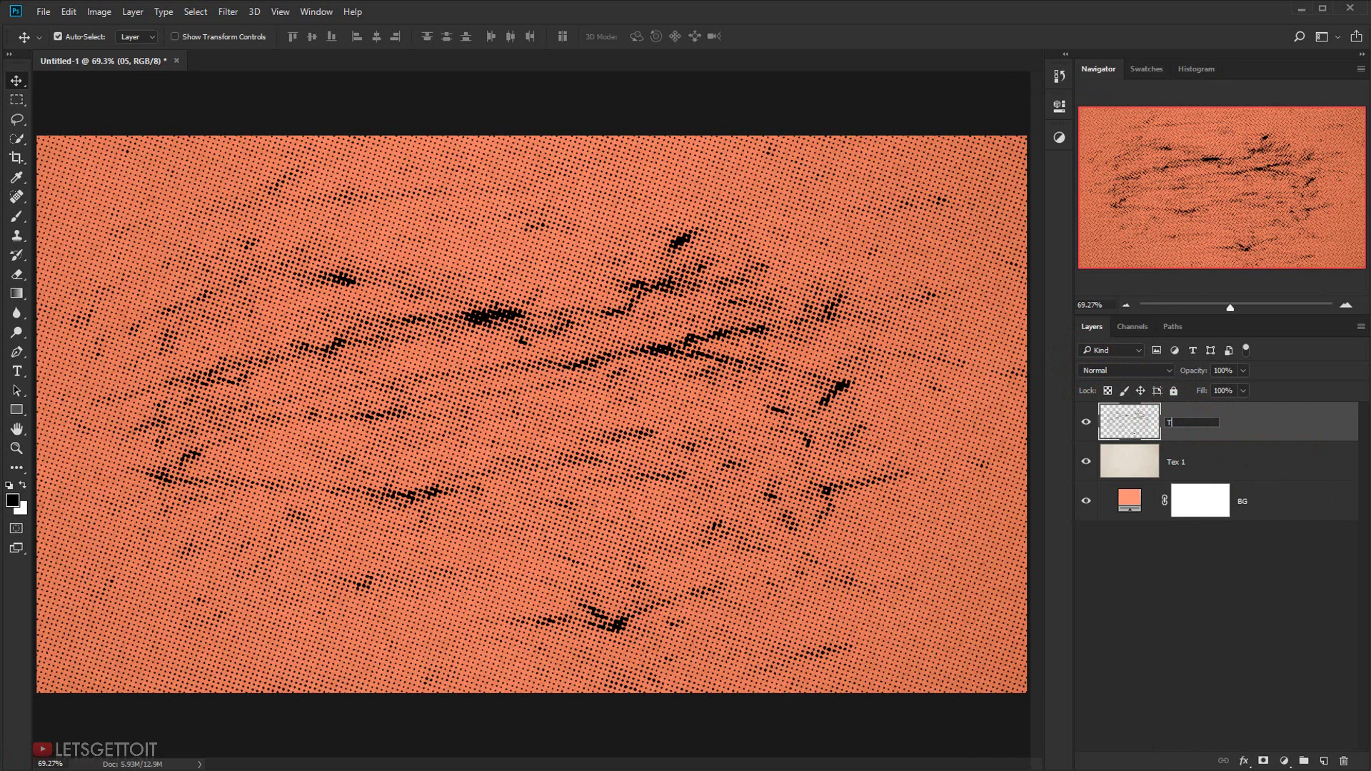
text(Tex 2)
key(Return)
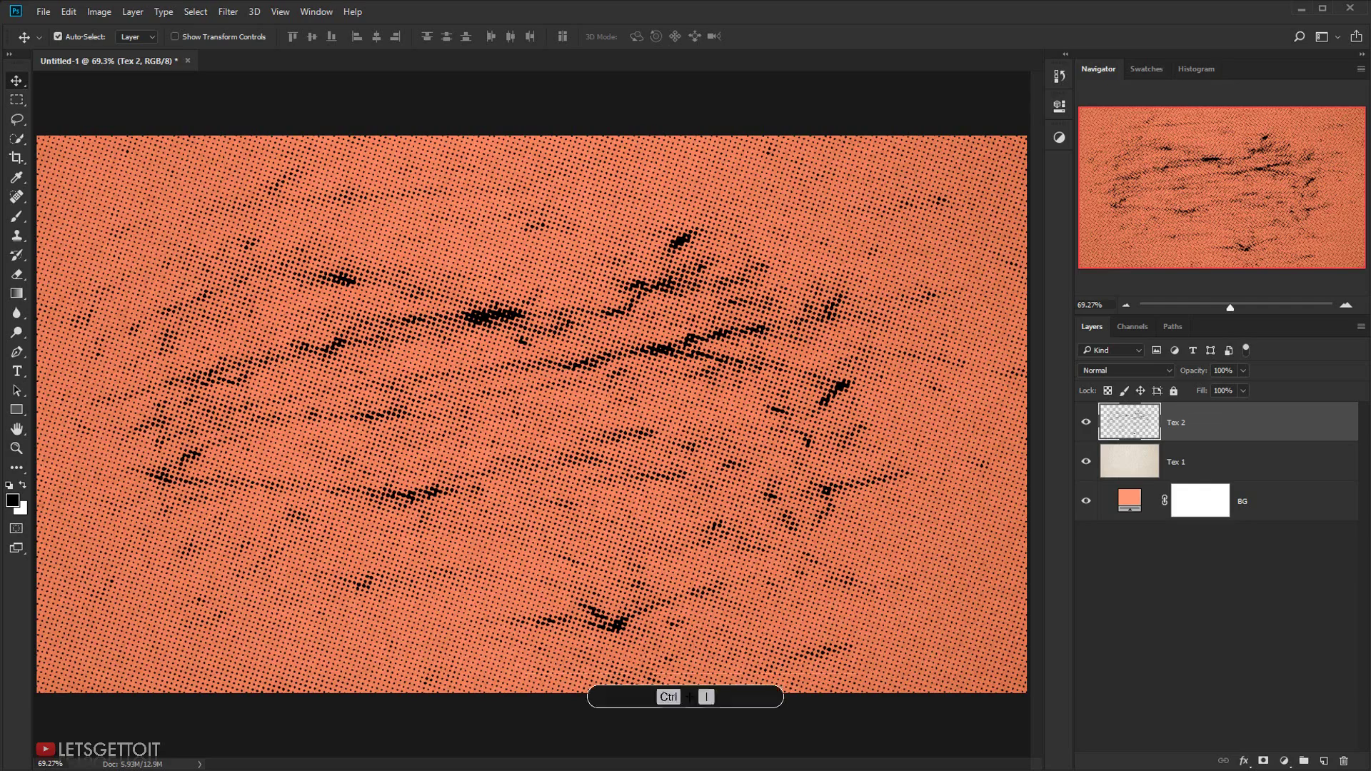
Step: Invert the colours of the Tex 2 layer and set it to Overlay blending at 50% opacity
key(ctrl+i)
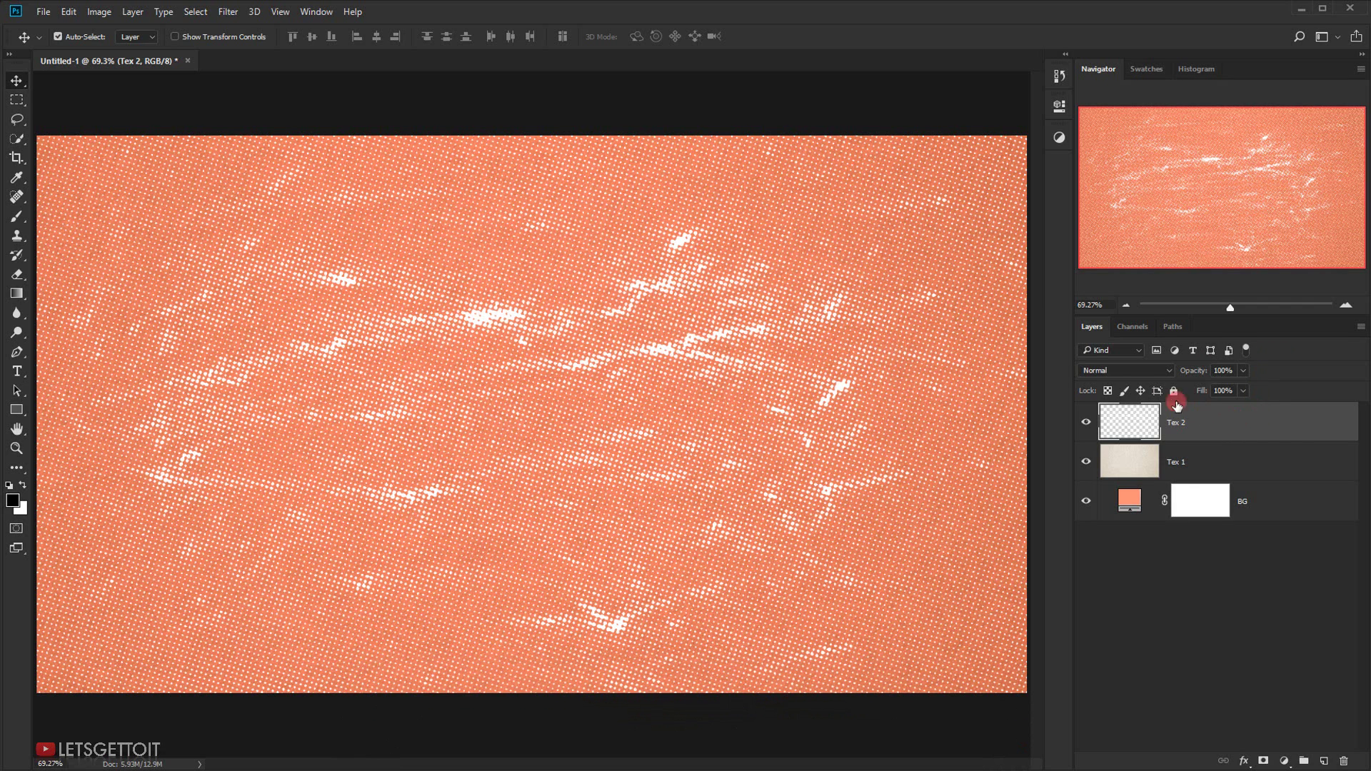
click(1143, 367)
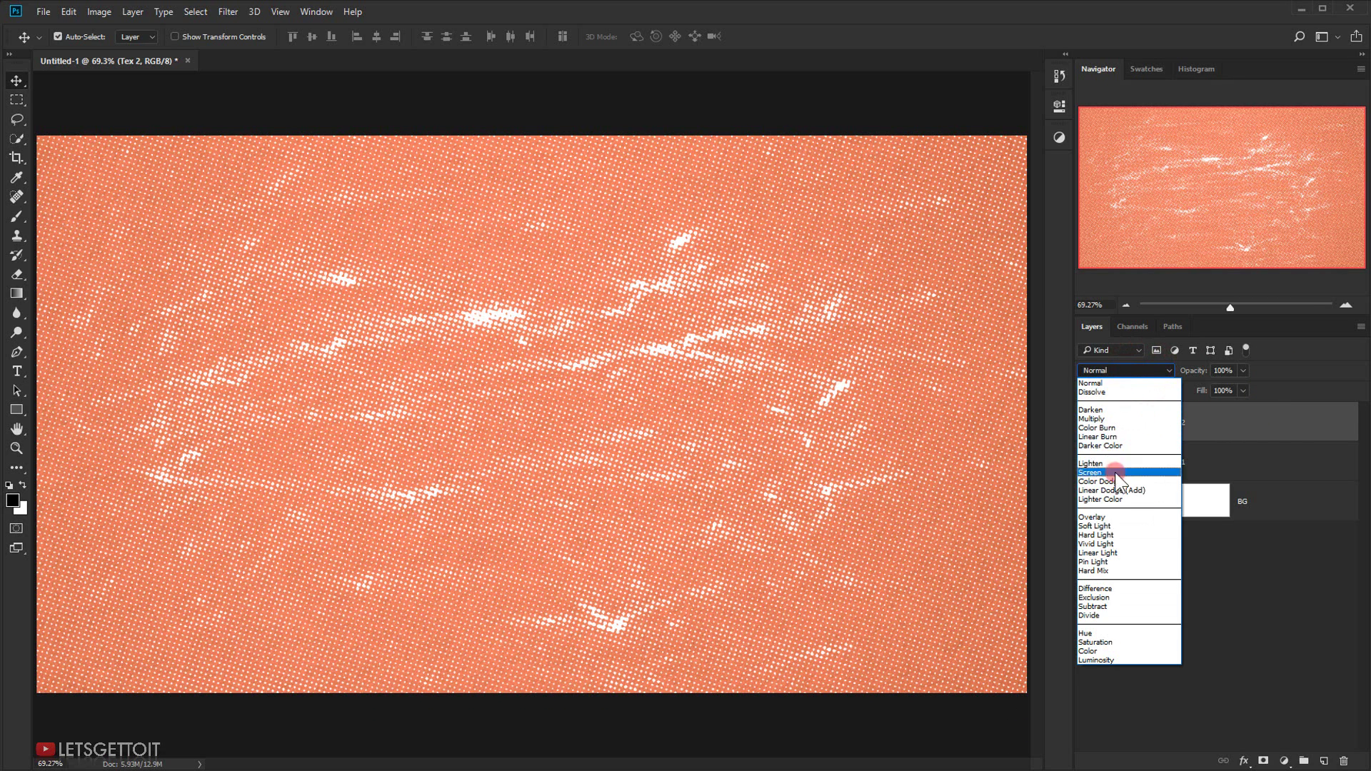
click(1121, 514)
click(1223, 391)
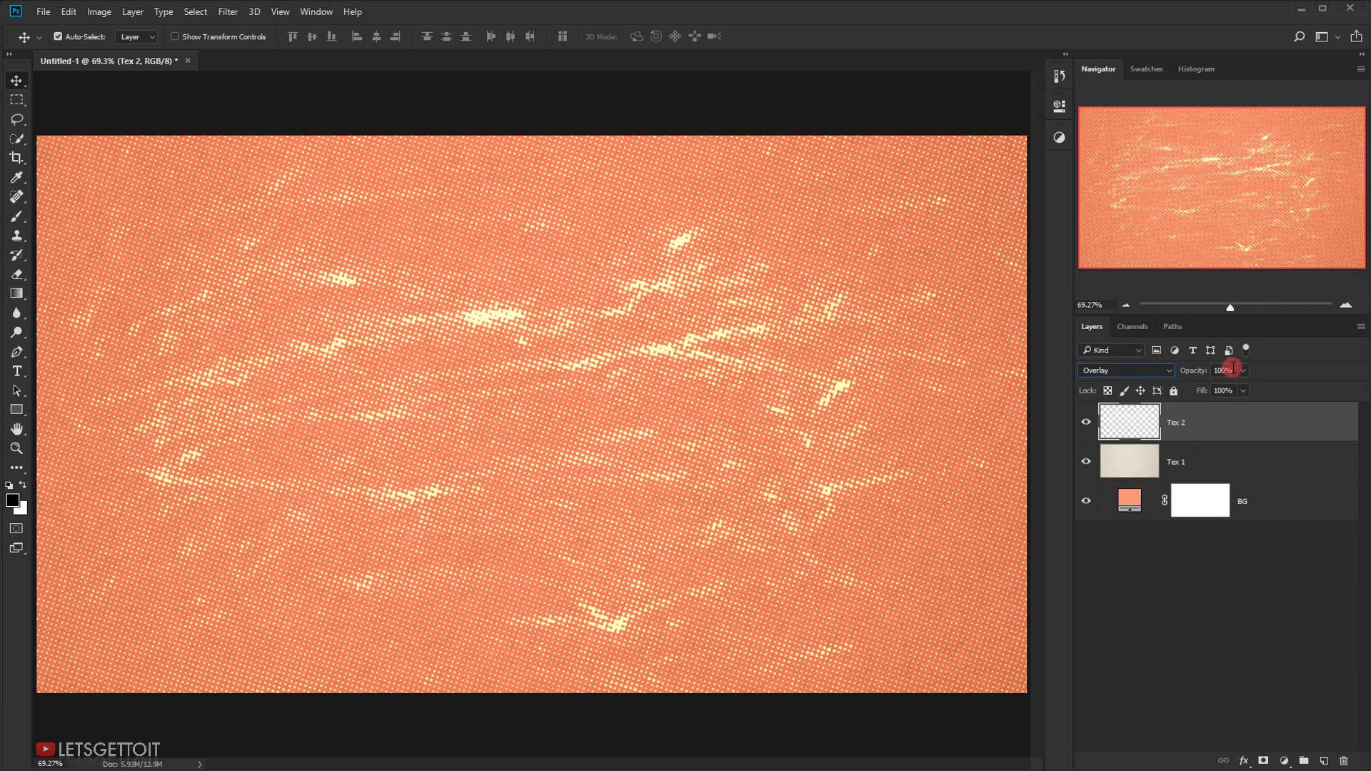
click(1232, 370)
text(50)
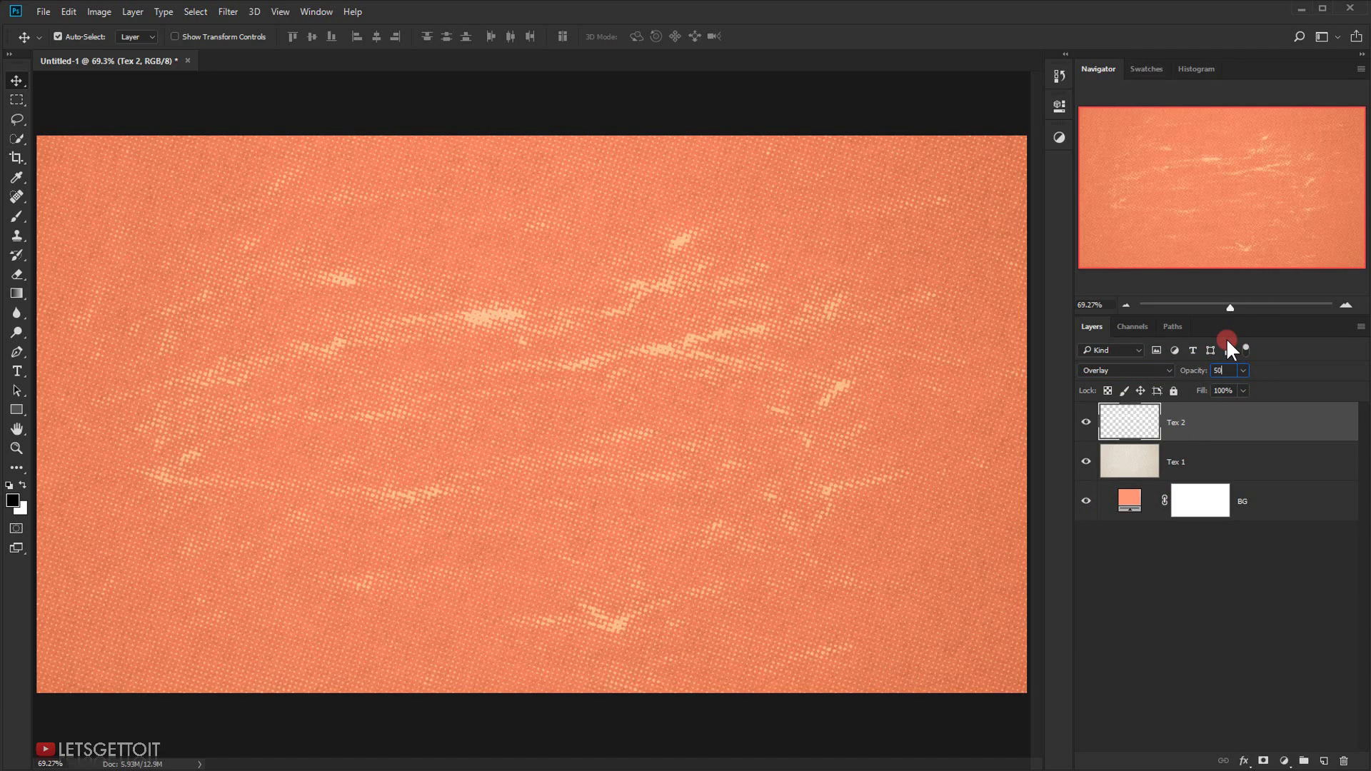
Step: Group the Tex 2, Tex 1 and BG layers and name the group BG
click(1260, 436)
shift+click(1294, 504)
key(ctrl+g)
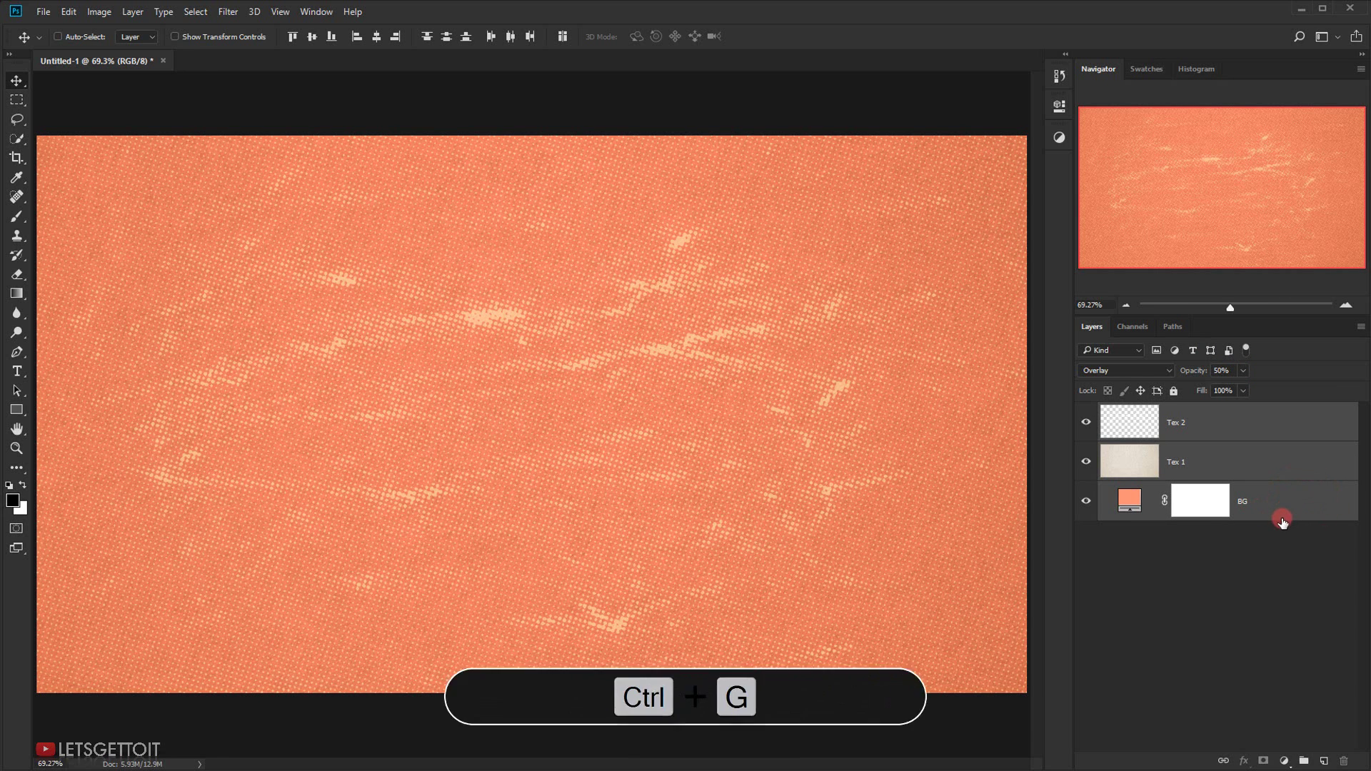
double_click(1145, 412)
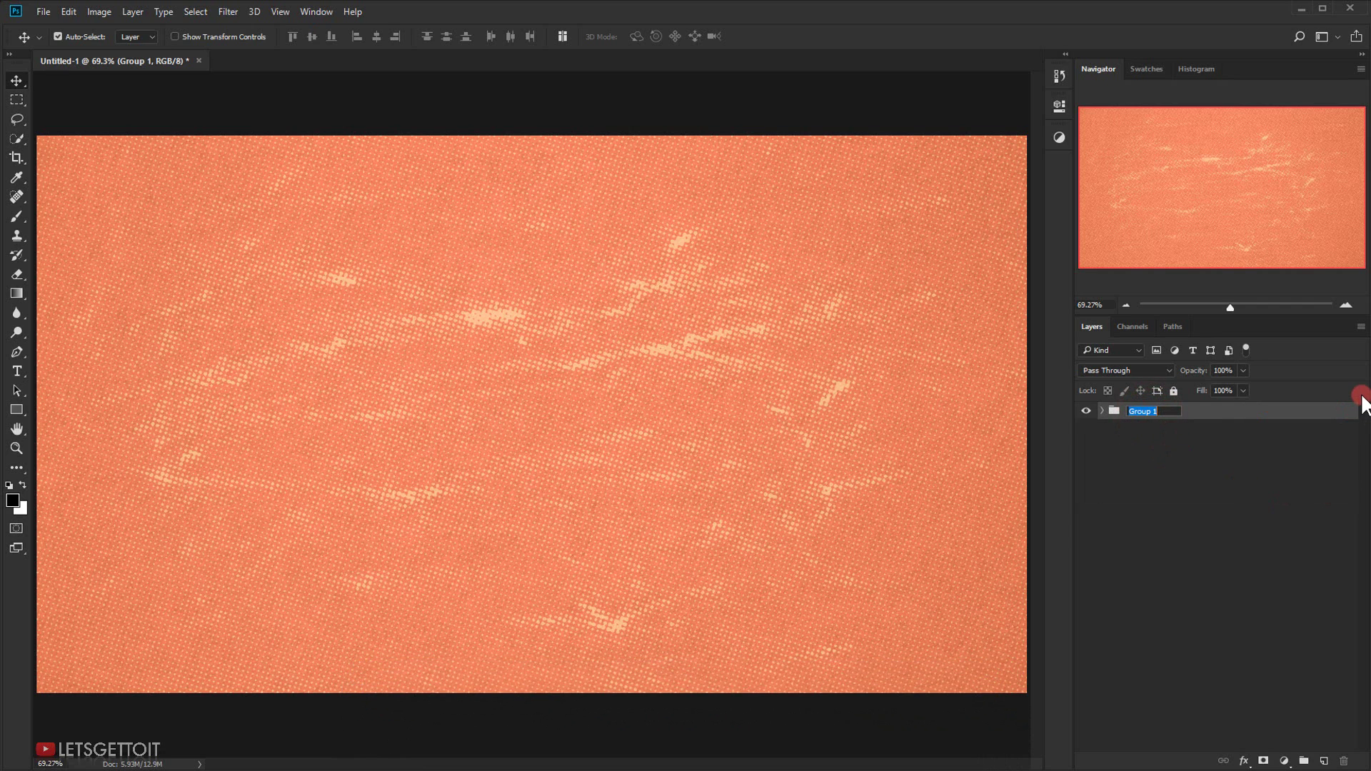
click(1363, 404)
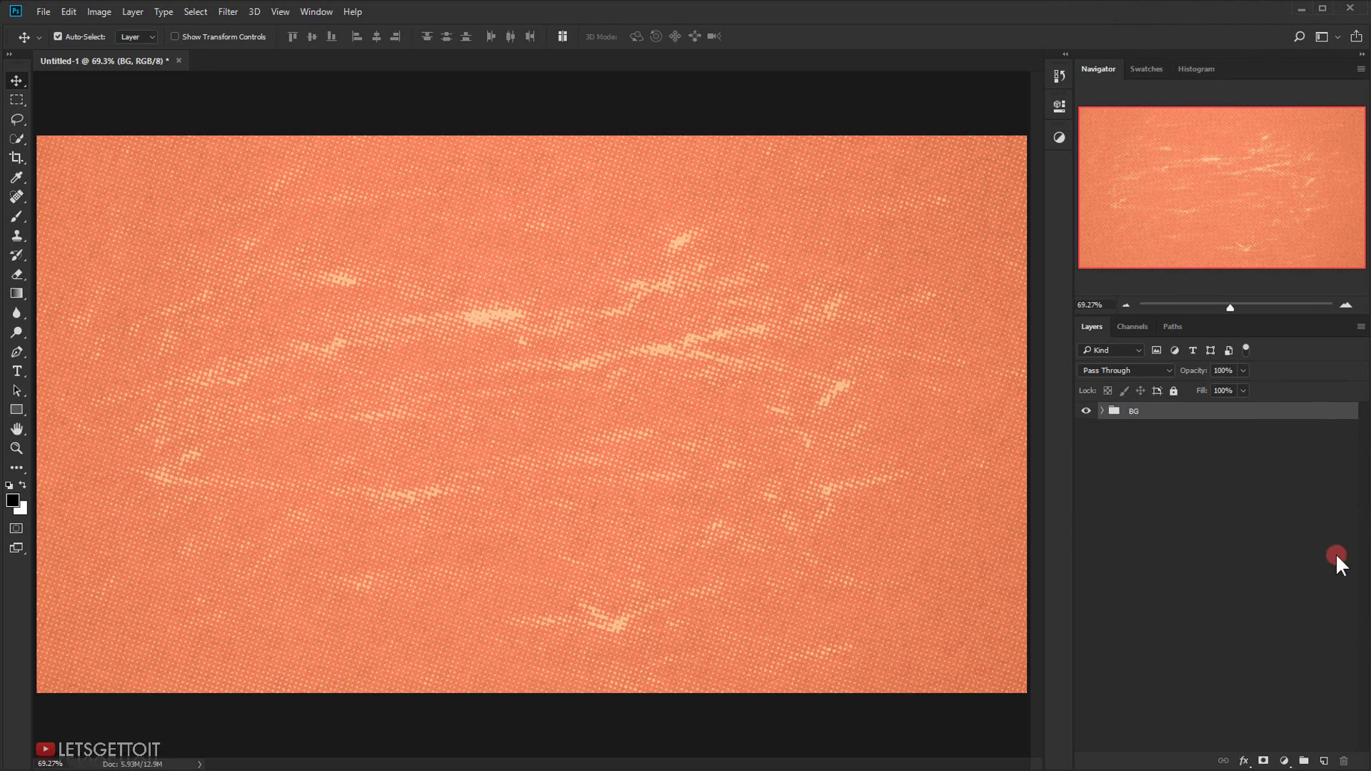
Step: Create a new empty layer above the BG group and name it Main Text
click(1325, 761)
click(1201, 424)
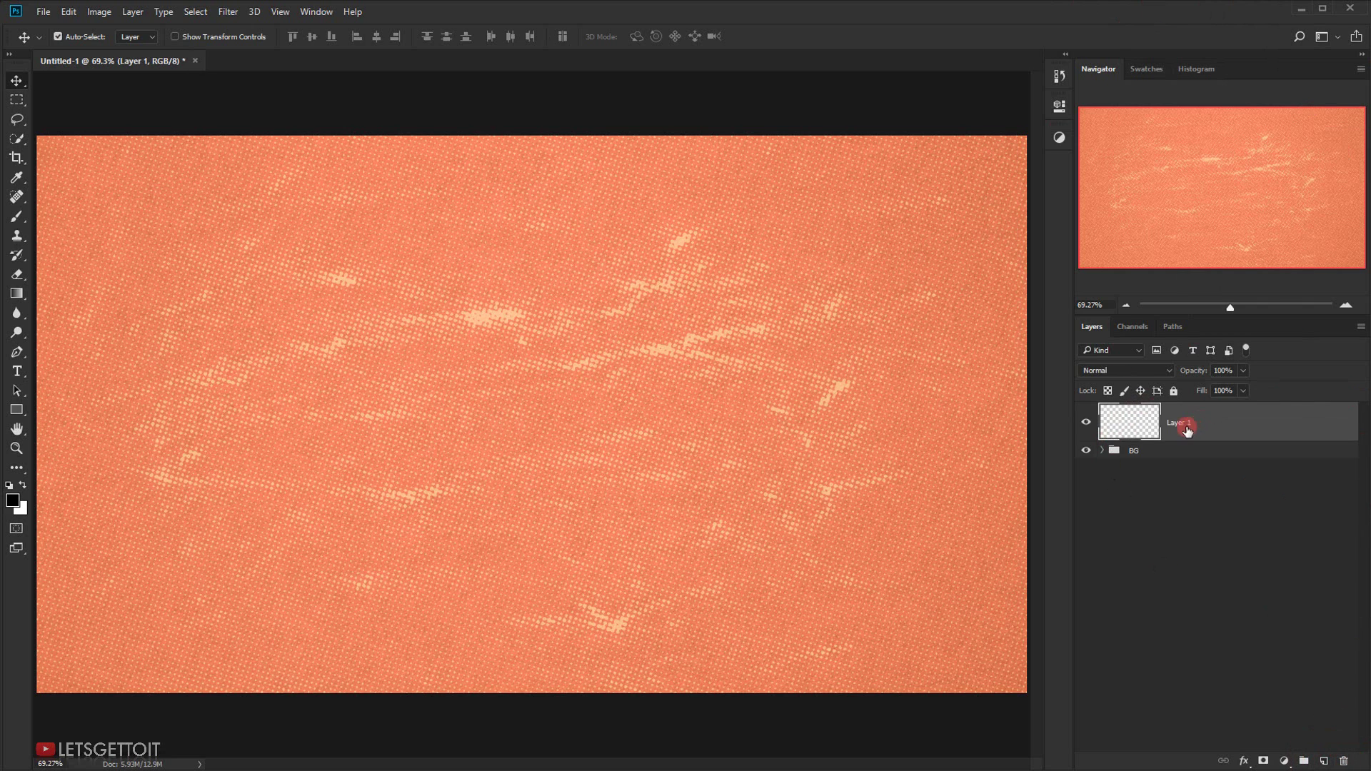
double_click(1179, 423)
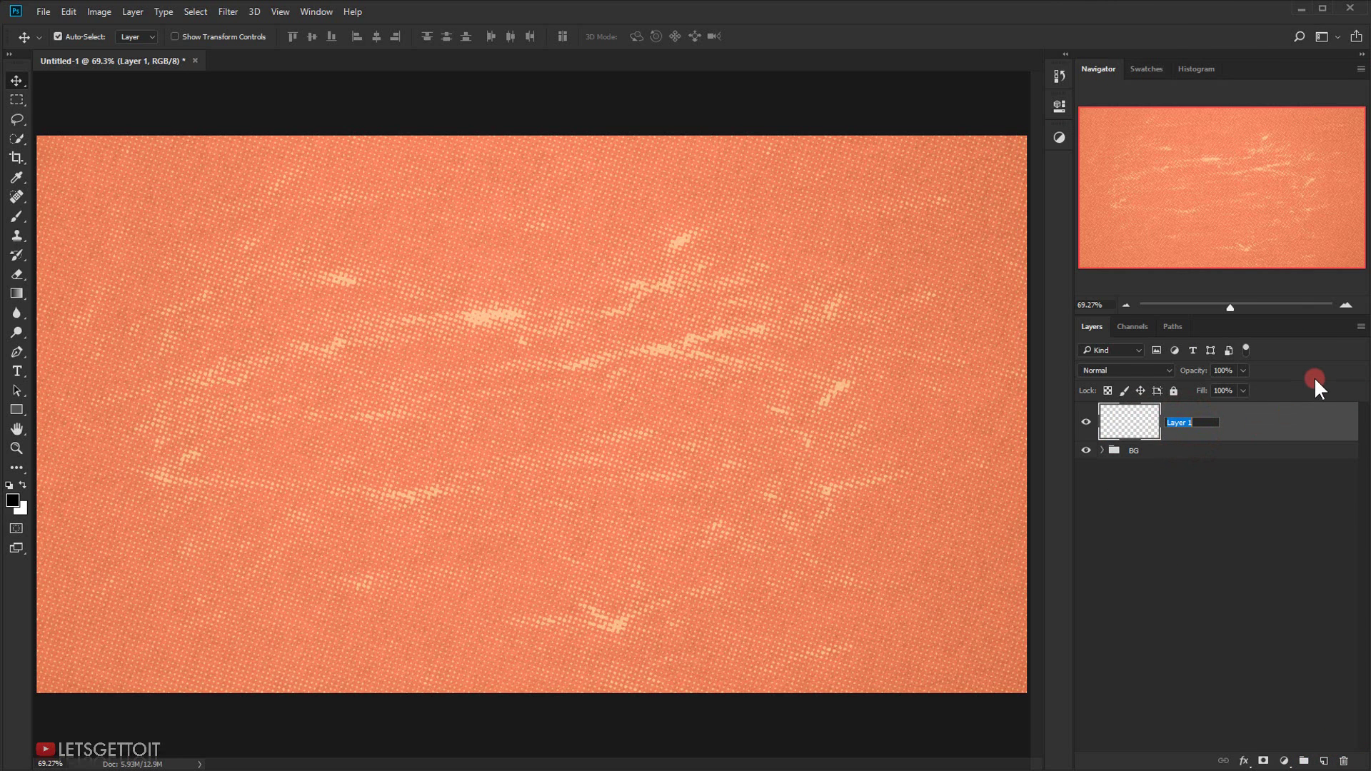
text(Main Text)
key(Return)
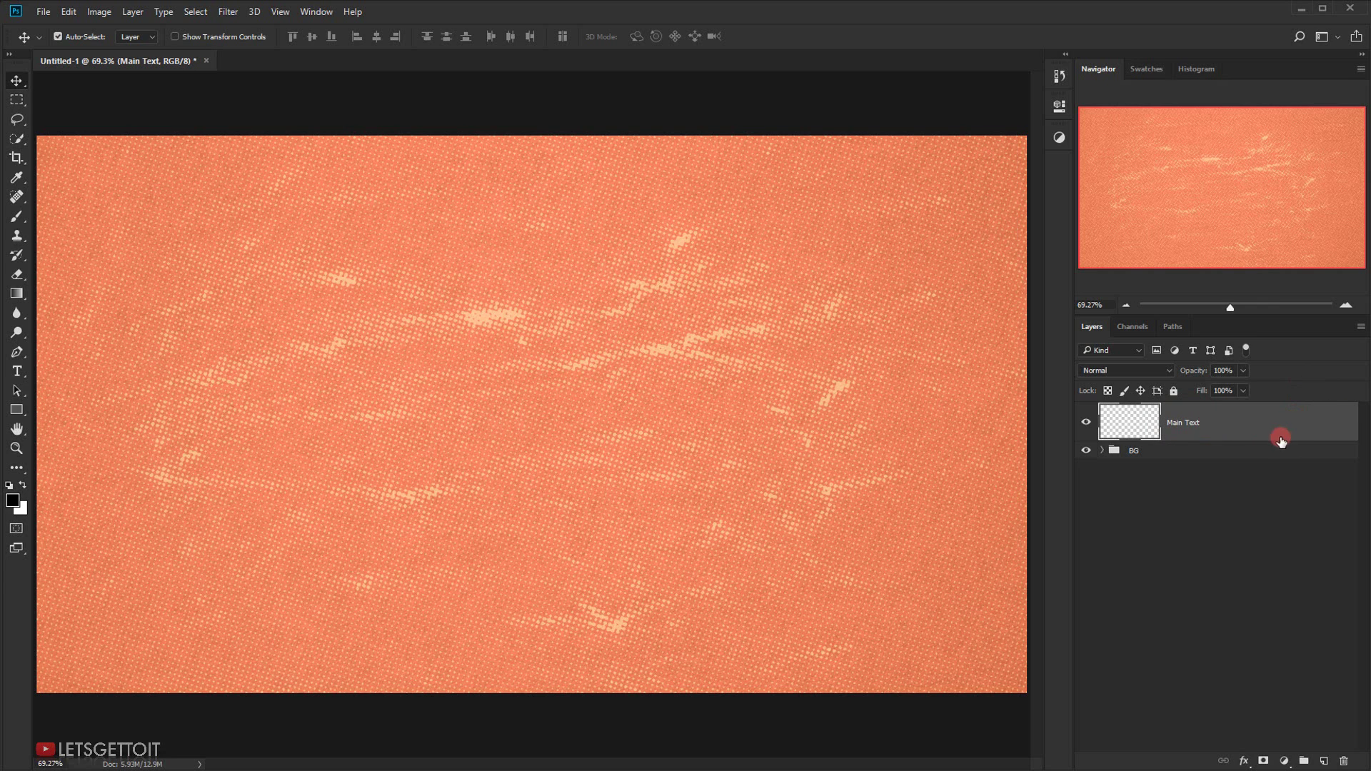
Step: Convert the Main Text layer to a smart object and open its contents for editing
right_click(1255, 421)
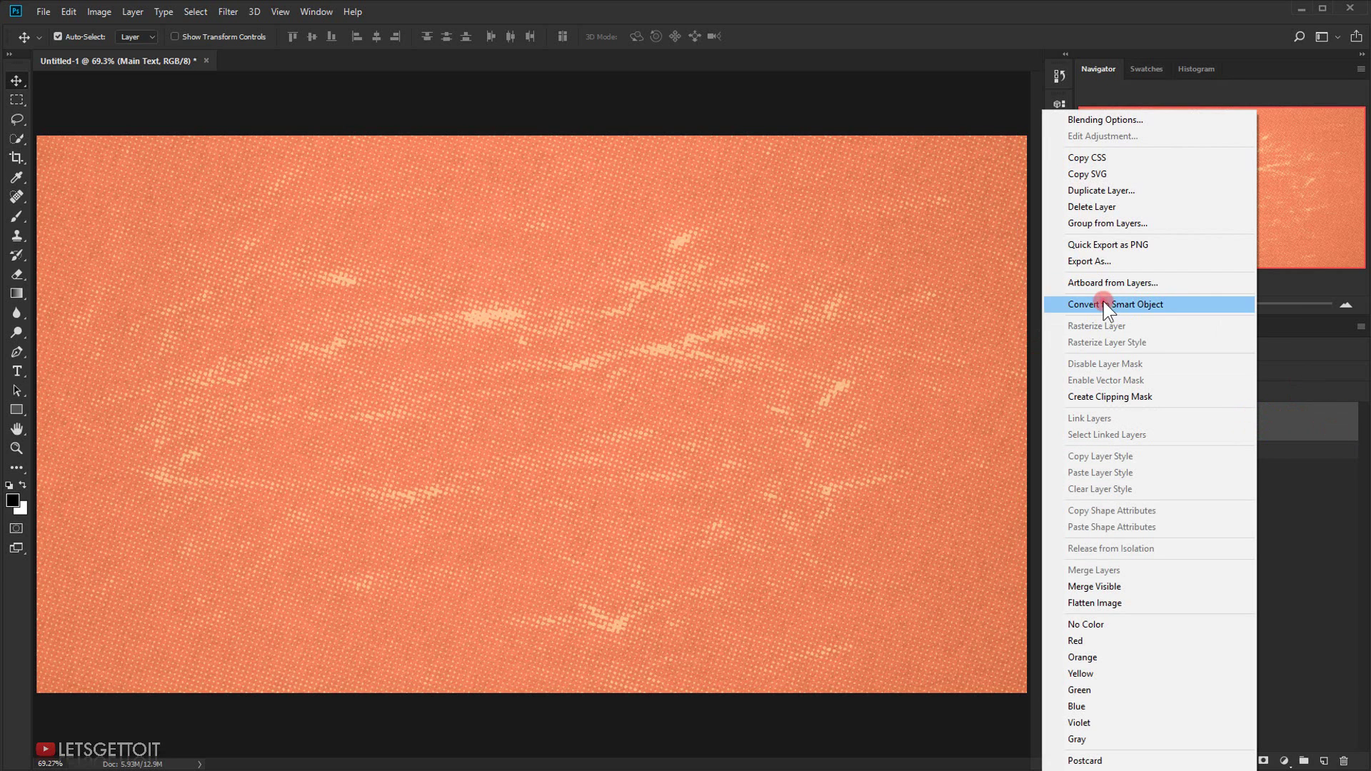
click(1104, 301)
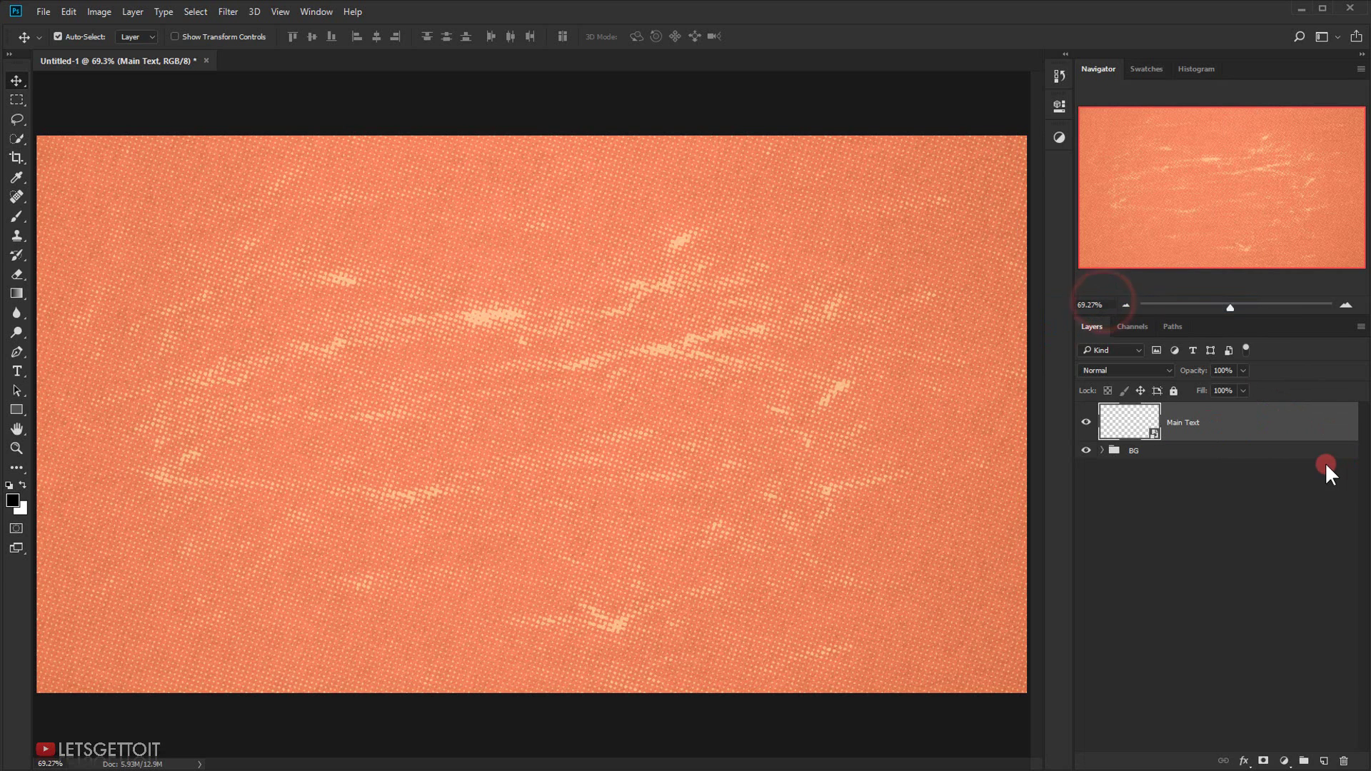
double_click(1129, 423)
click(696, 299)
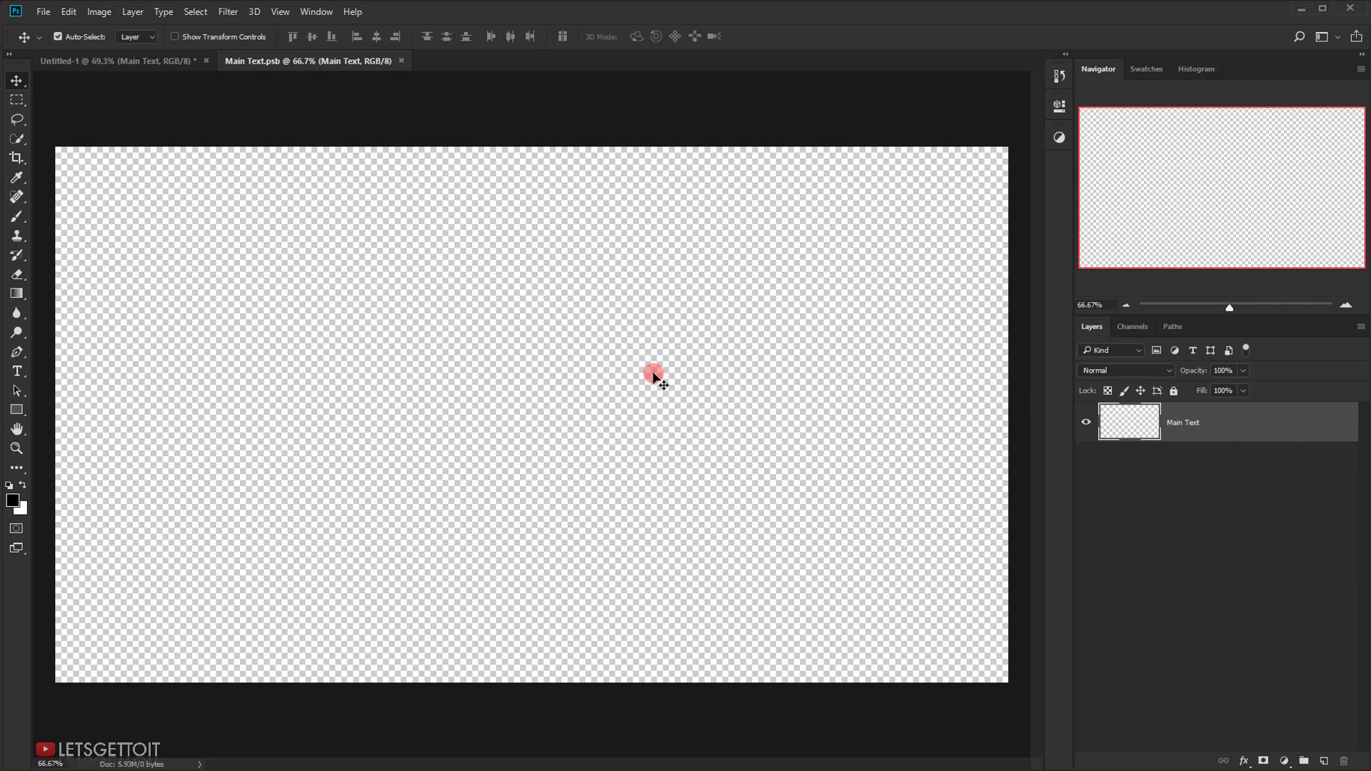
Step: Set the Type tool's font to Mochary PERSONAL USE ONLY Regular at 200 pt
click(16, 373)
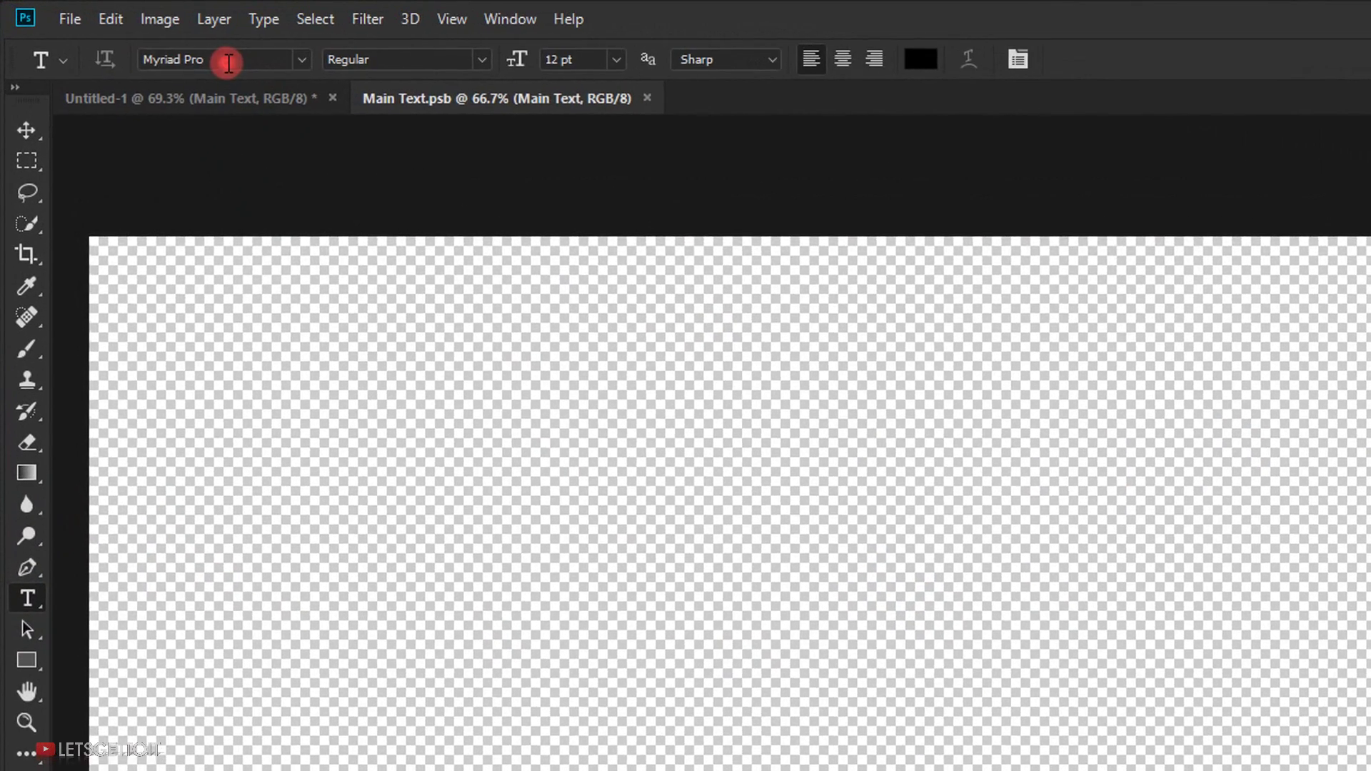
double_click(141, 38)
click(229, 63)
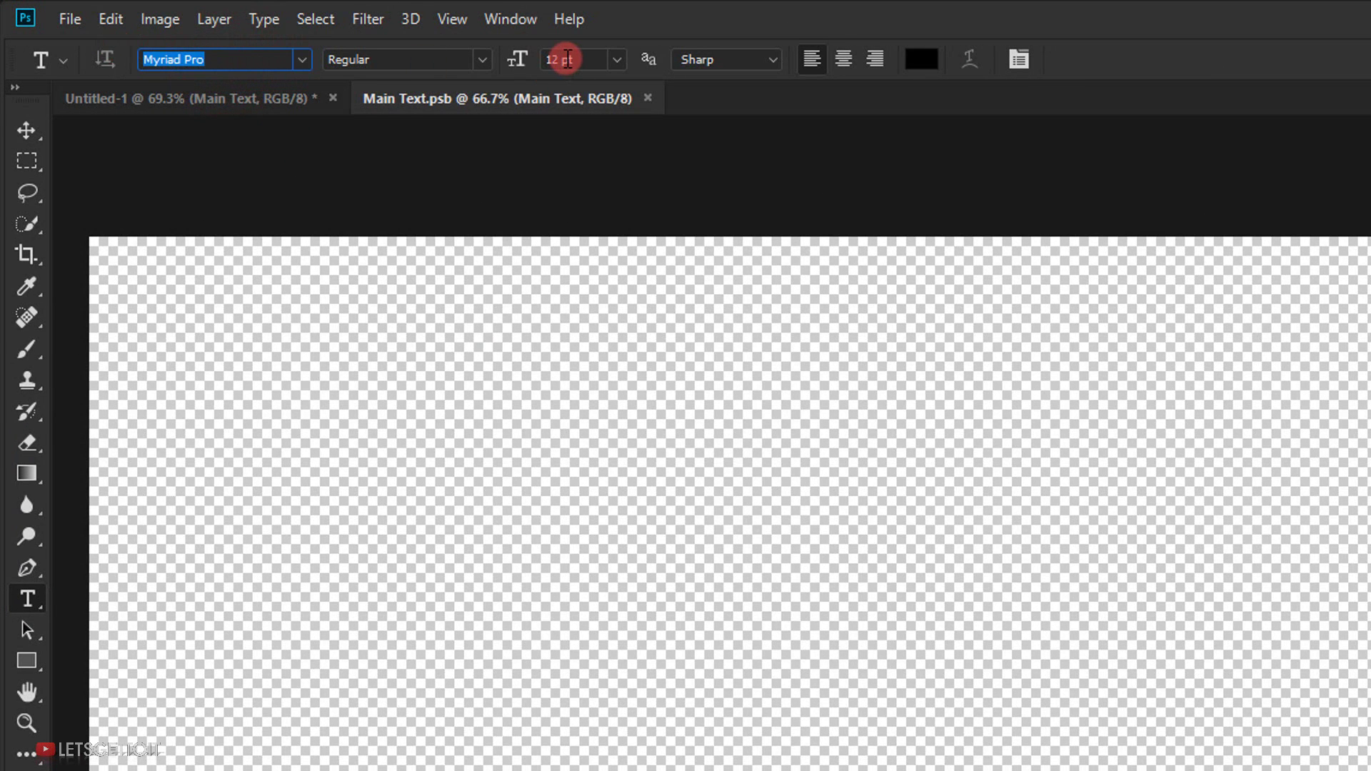
text(Moch)
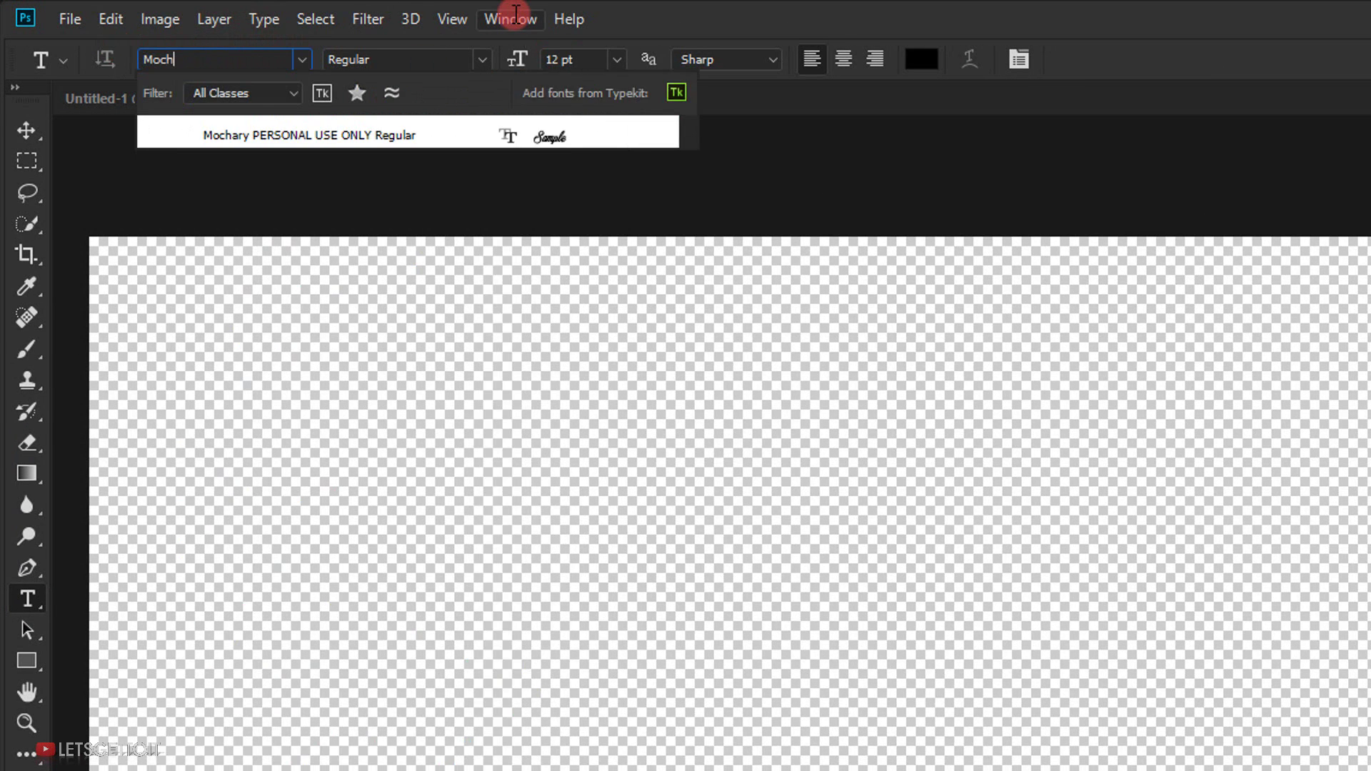
click(332, 135)
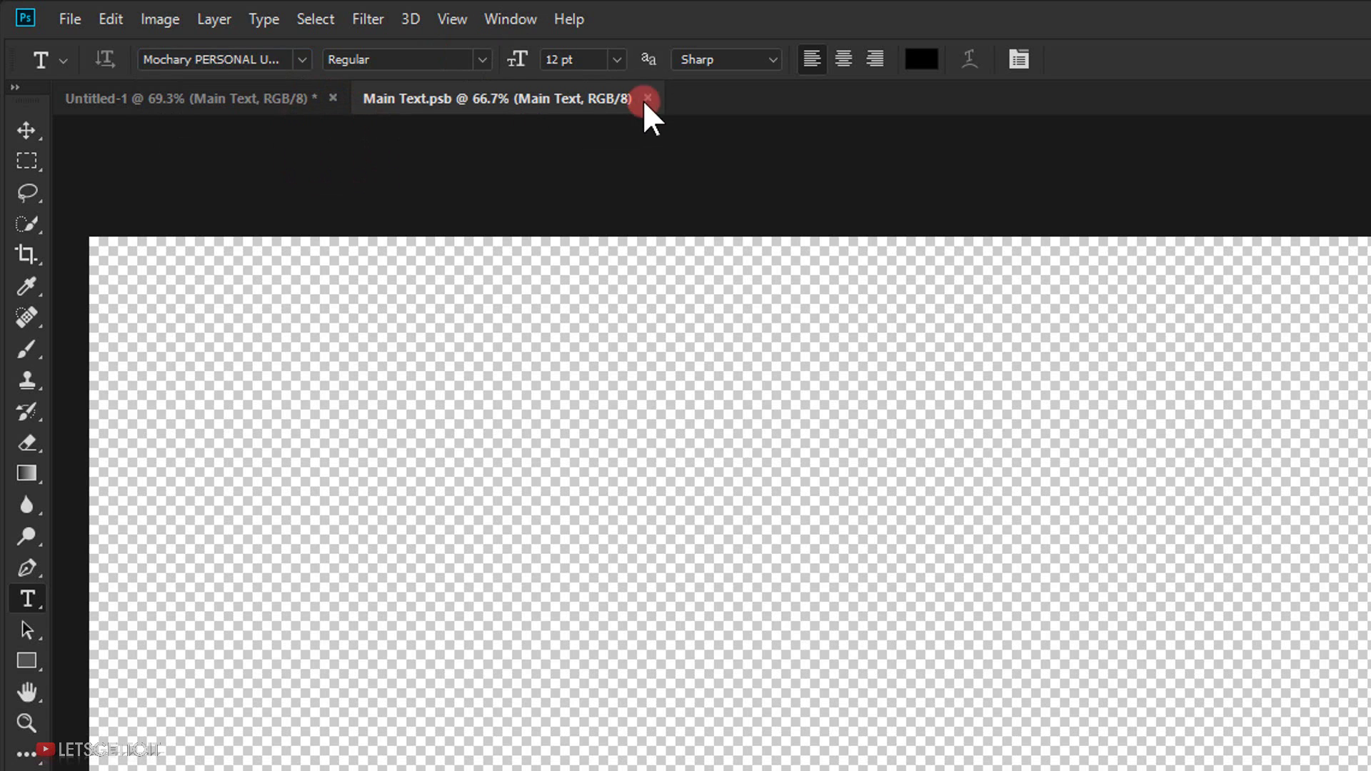
click(590, 60)
text(200)
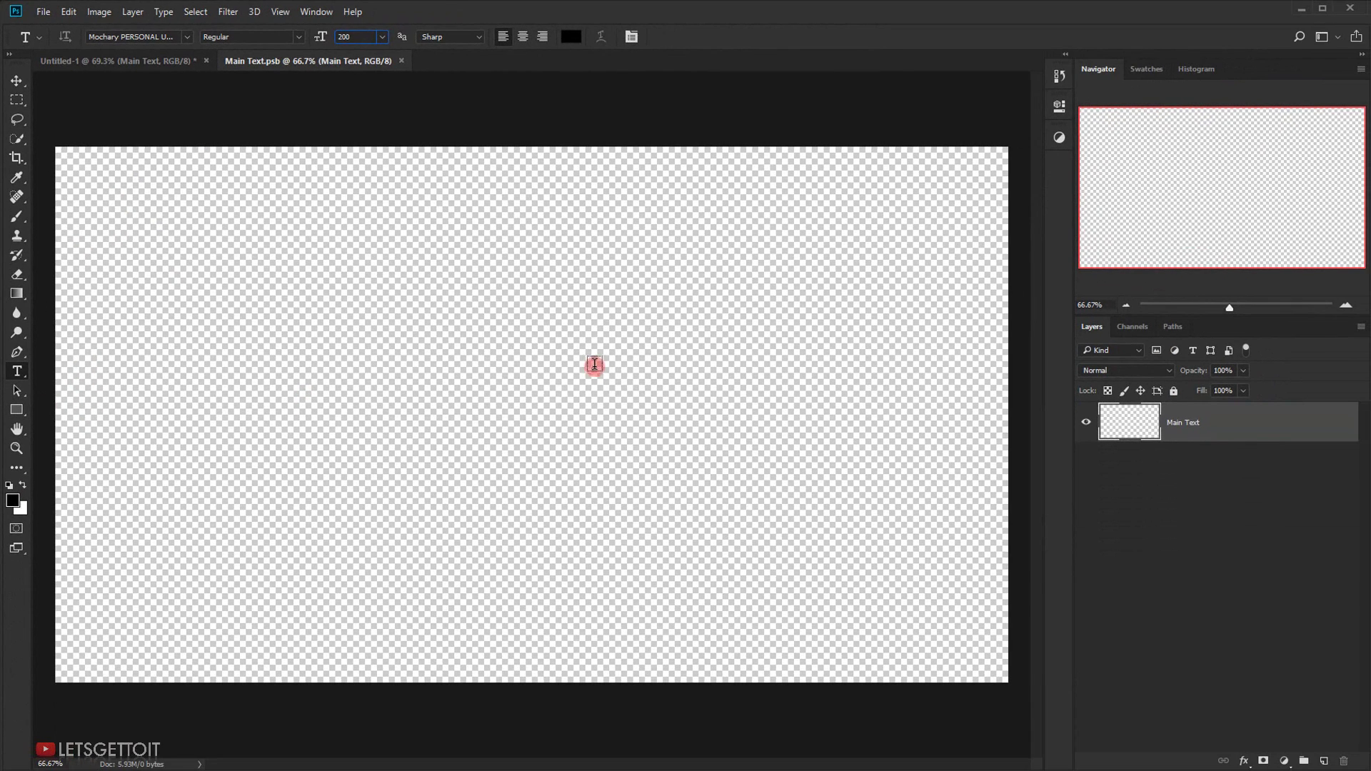
Step: Add the text "Vintage" on the Main Text layer and centre it on the canvas
click(516, 414)
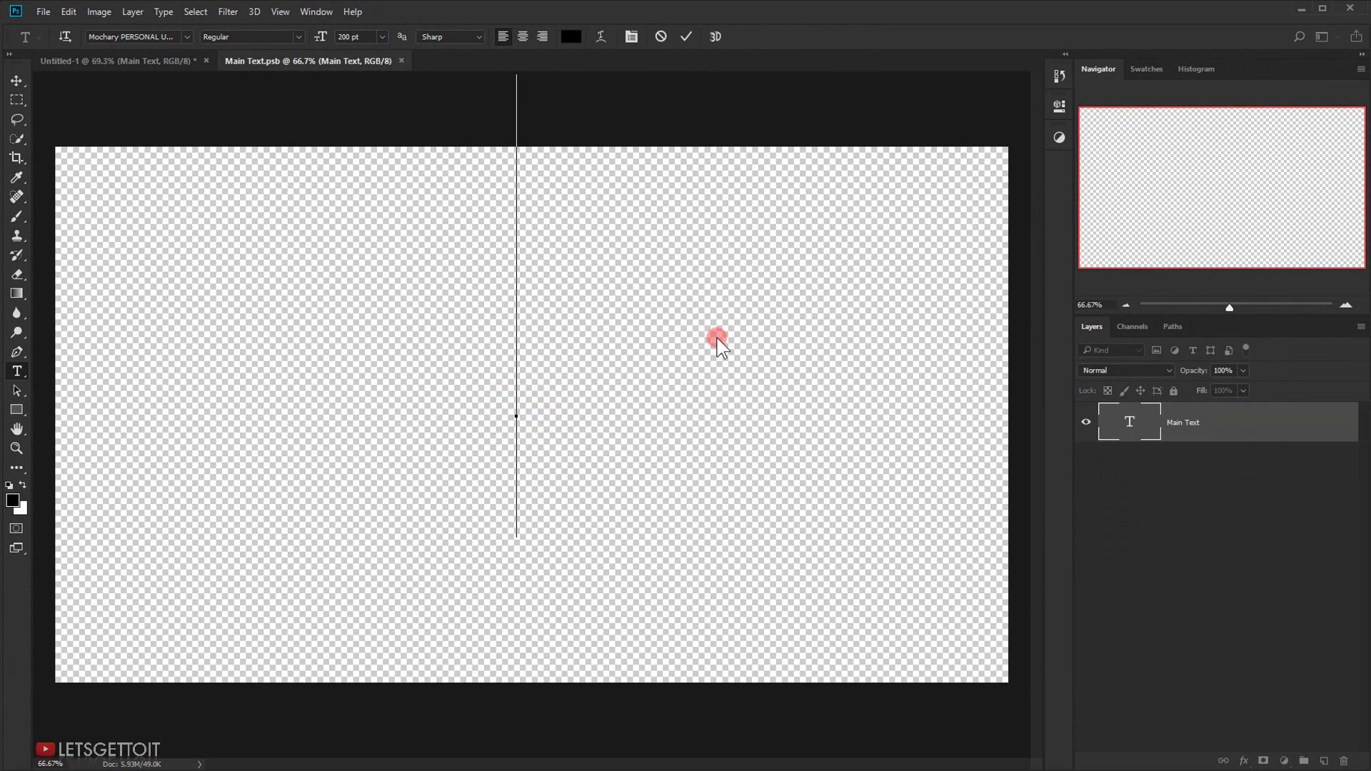
text(Vint)
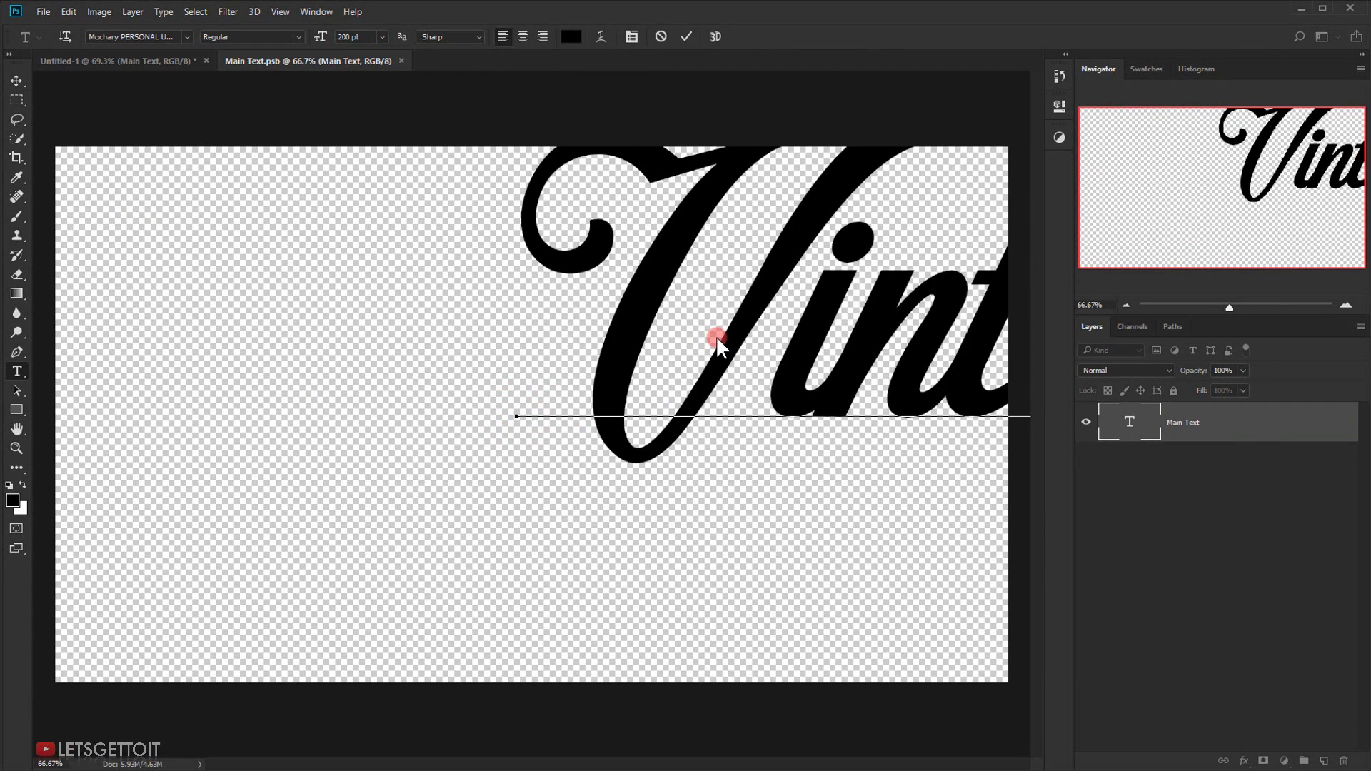
click(17, 81)
drag(845, 312, 388, 412)
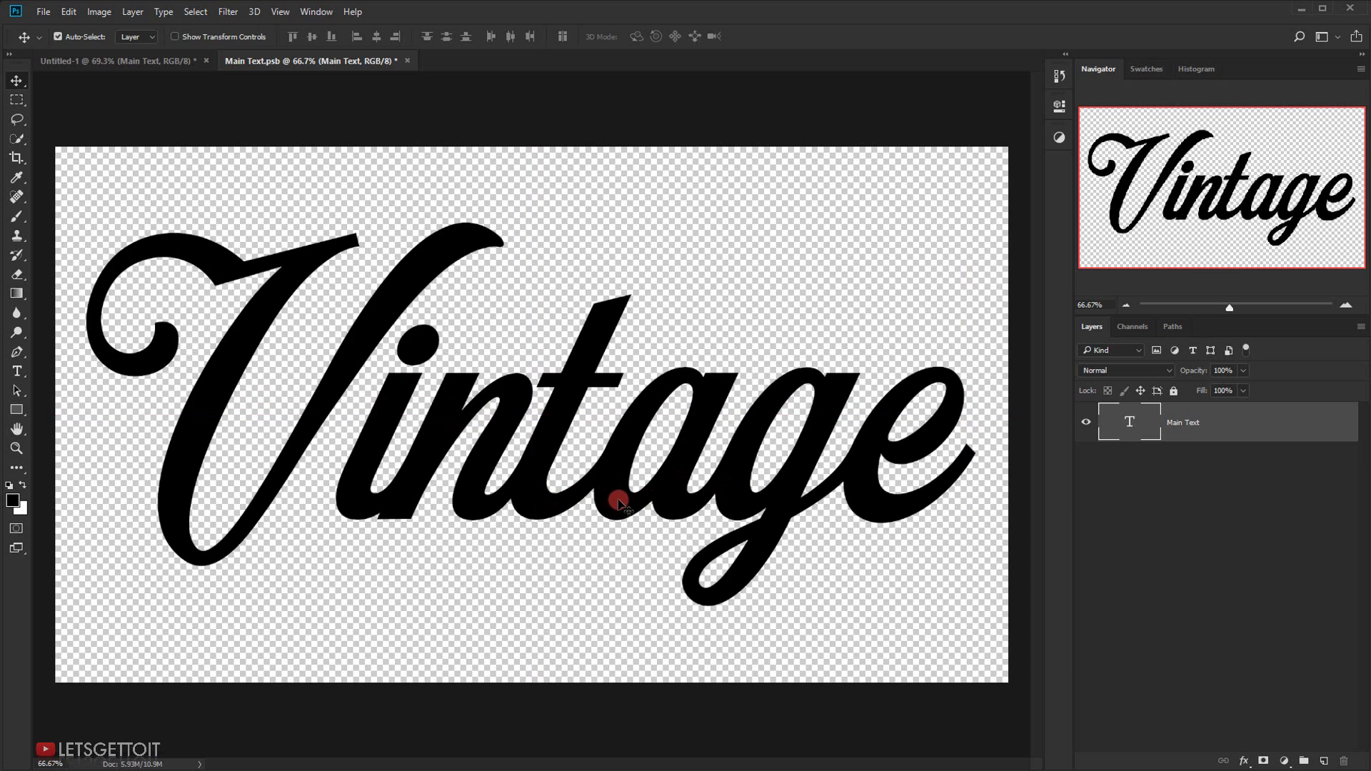
Step: Group the Vintage text layer and scale the group down proportionally from its centre, leaving wide margins around it
key(ctrl+g)
key(ctrl+t)
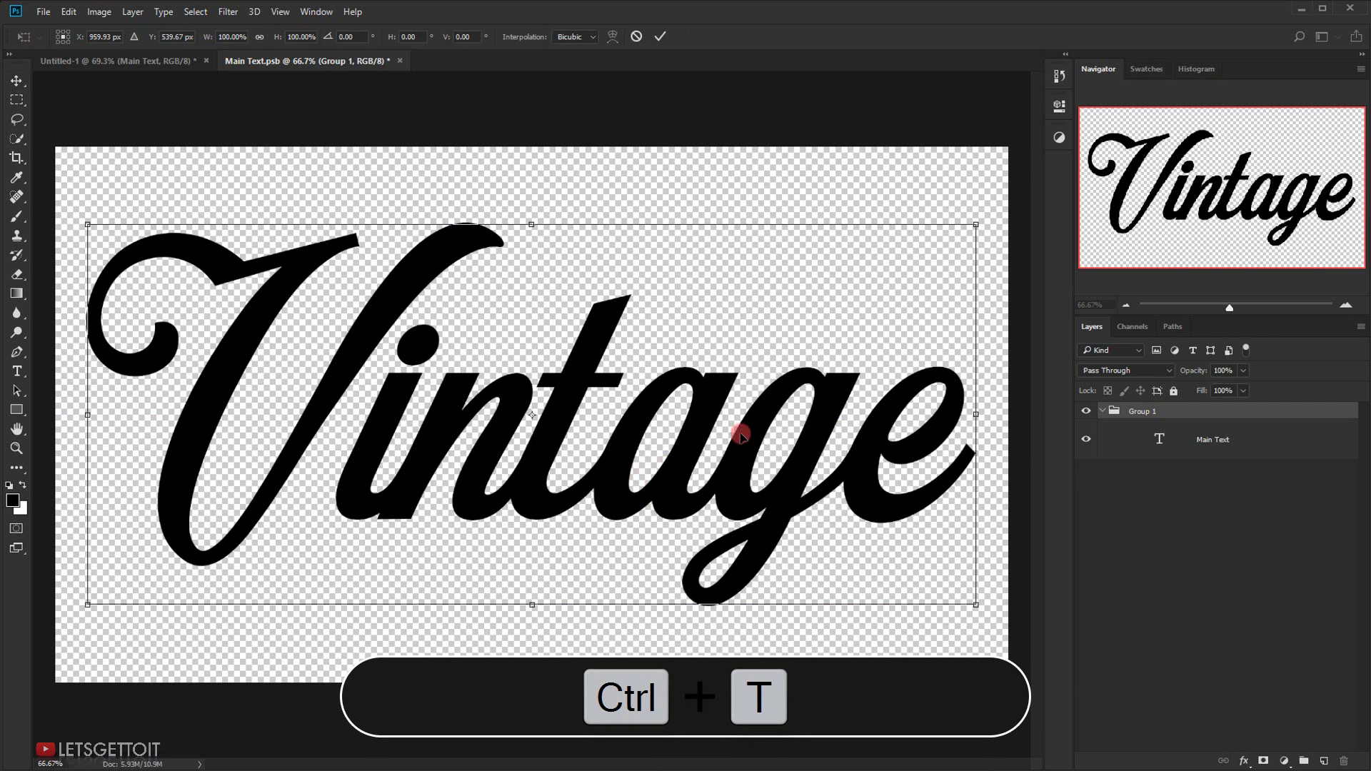
drag(976, 222, 865, 274)
key(Return)
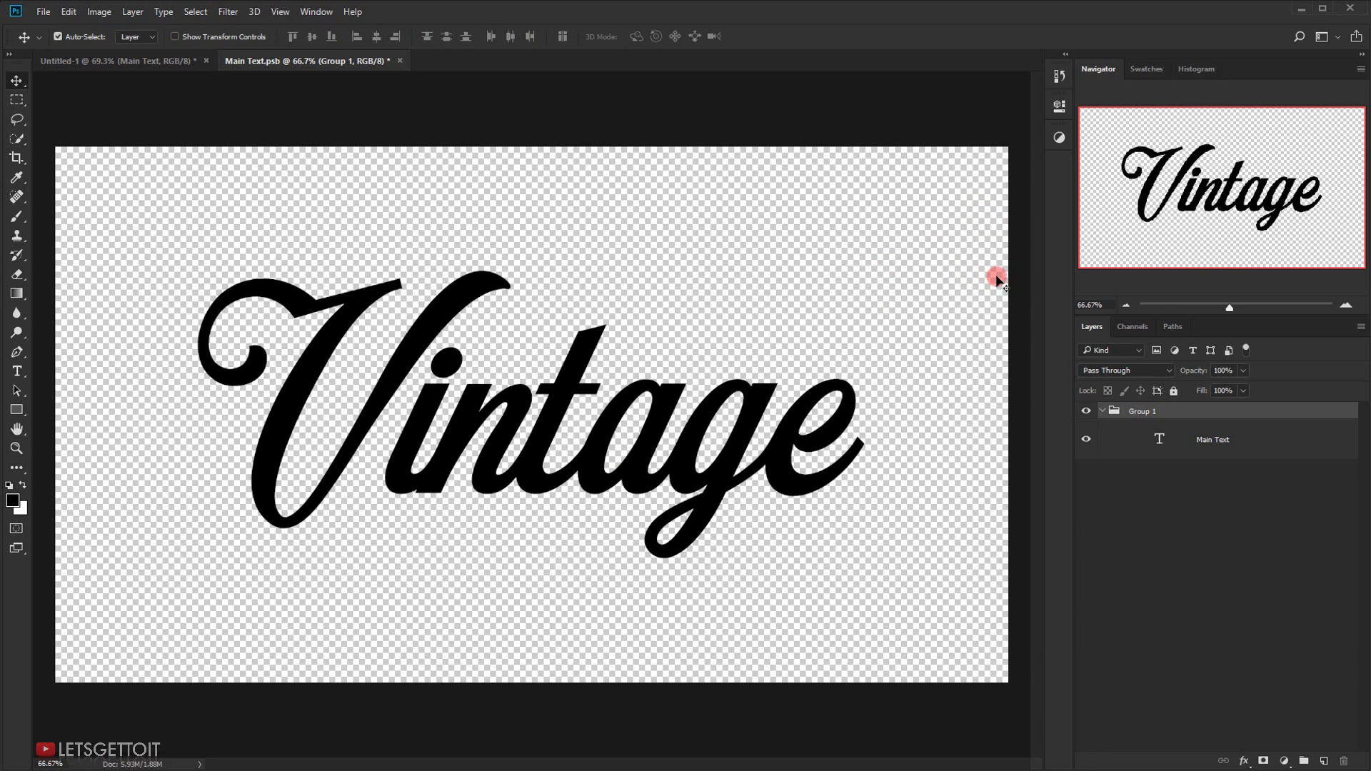
Step: Close the Main Text.psb smart object and save its changes to the main document
click(400, 61)
click(607, 290)
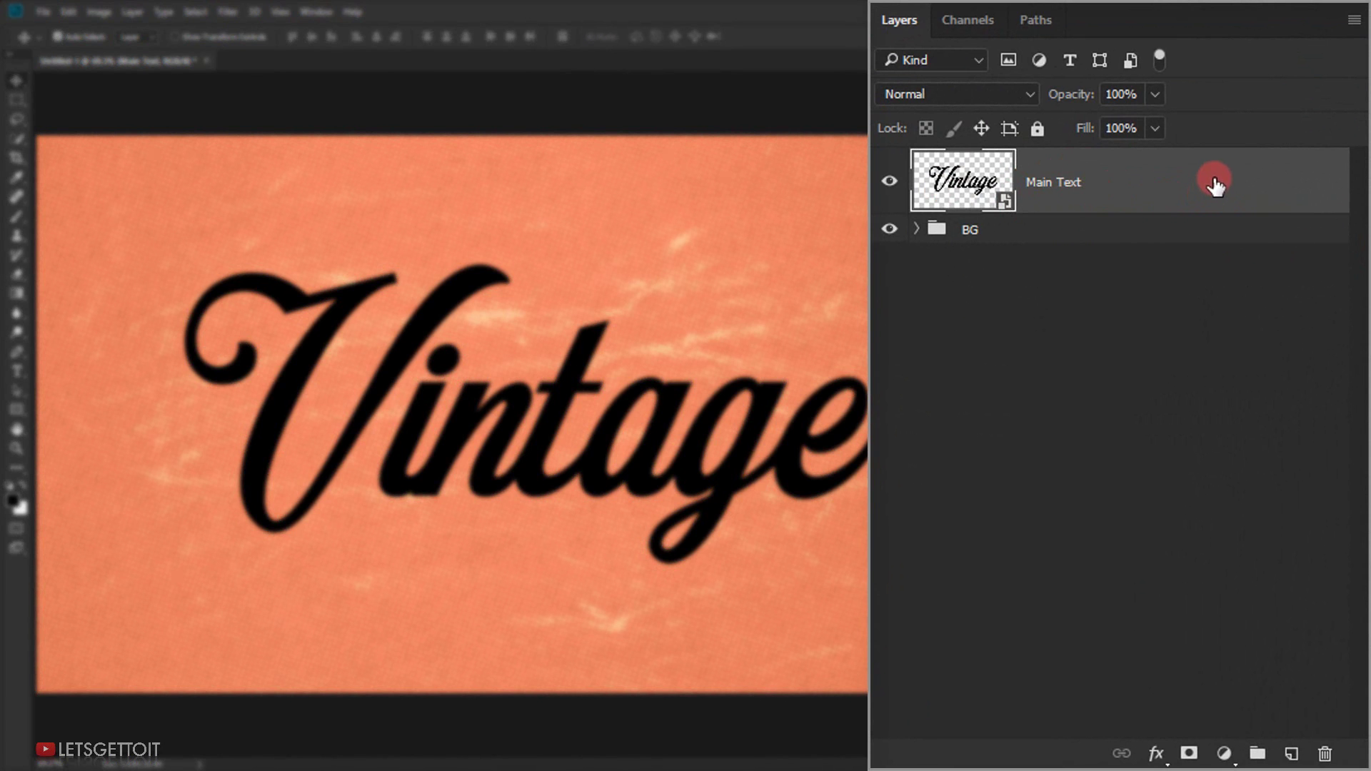
Step: Duplicate the Main Text smart object layer three times
key(ctrl+j)
key(ctrl+j)
key(ctrl+j)
key(ctrl+j)
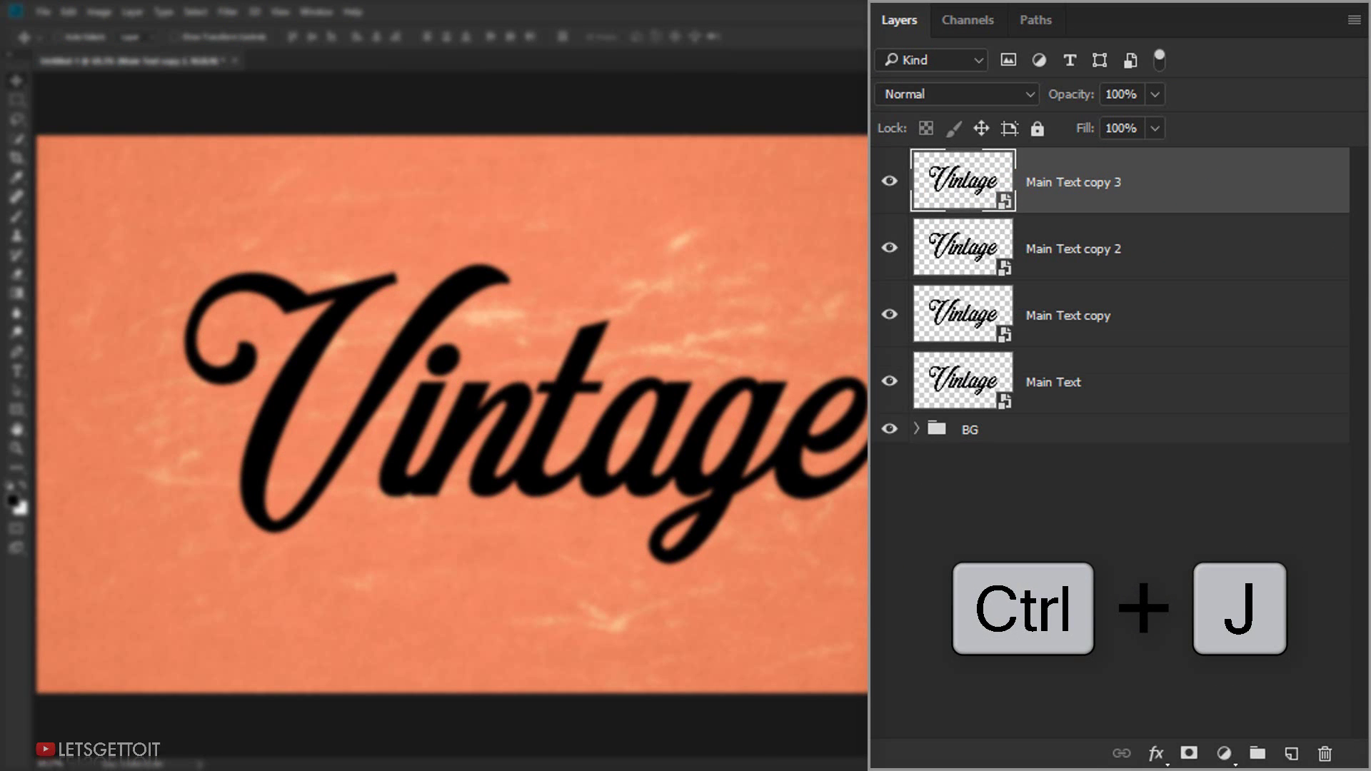
Step: Rename the three Main Text copies, from lowest to highest, as Surface1, Surface2 and Surface3
double_click(1089, 314)
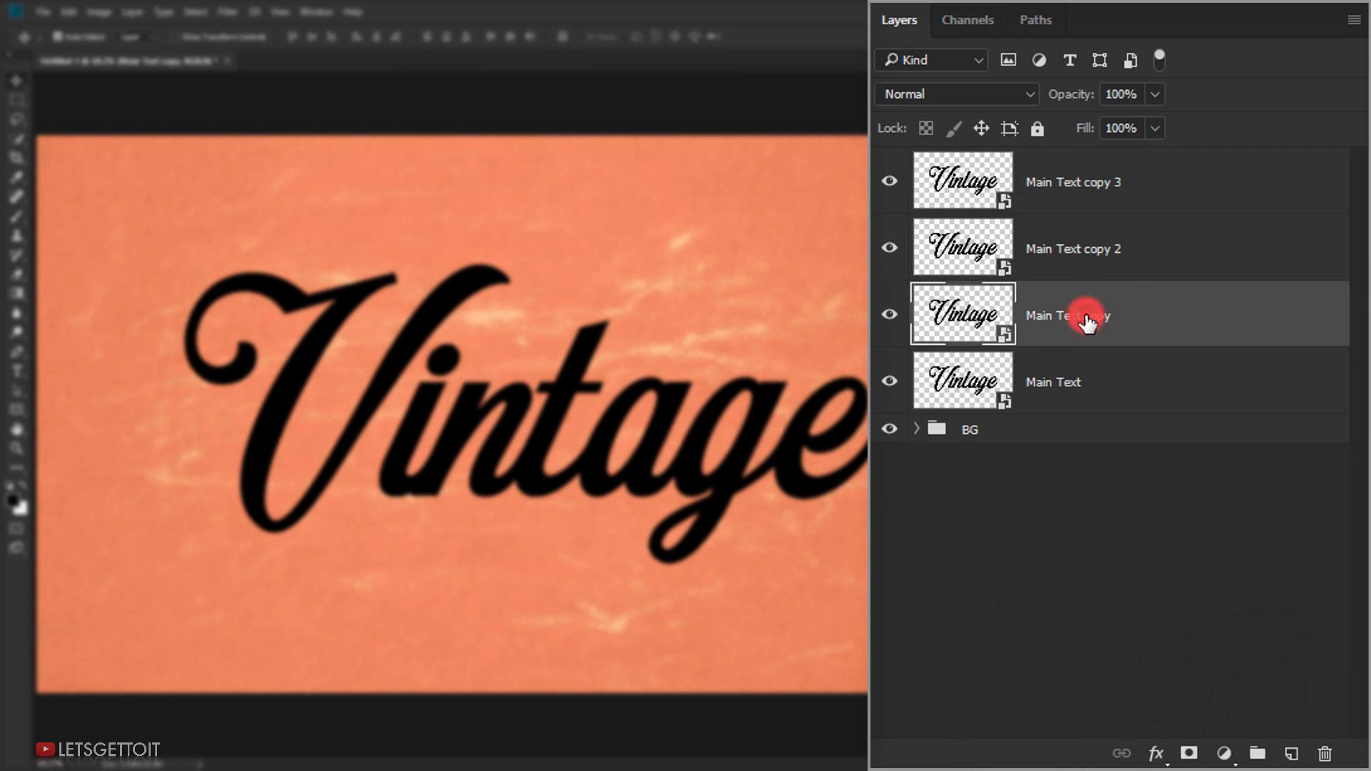
text(S)
key(Tab)
text(S)
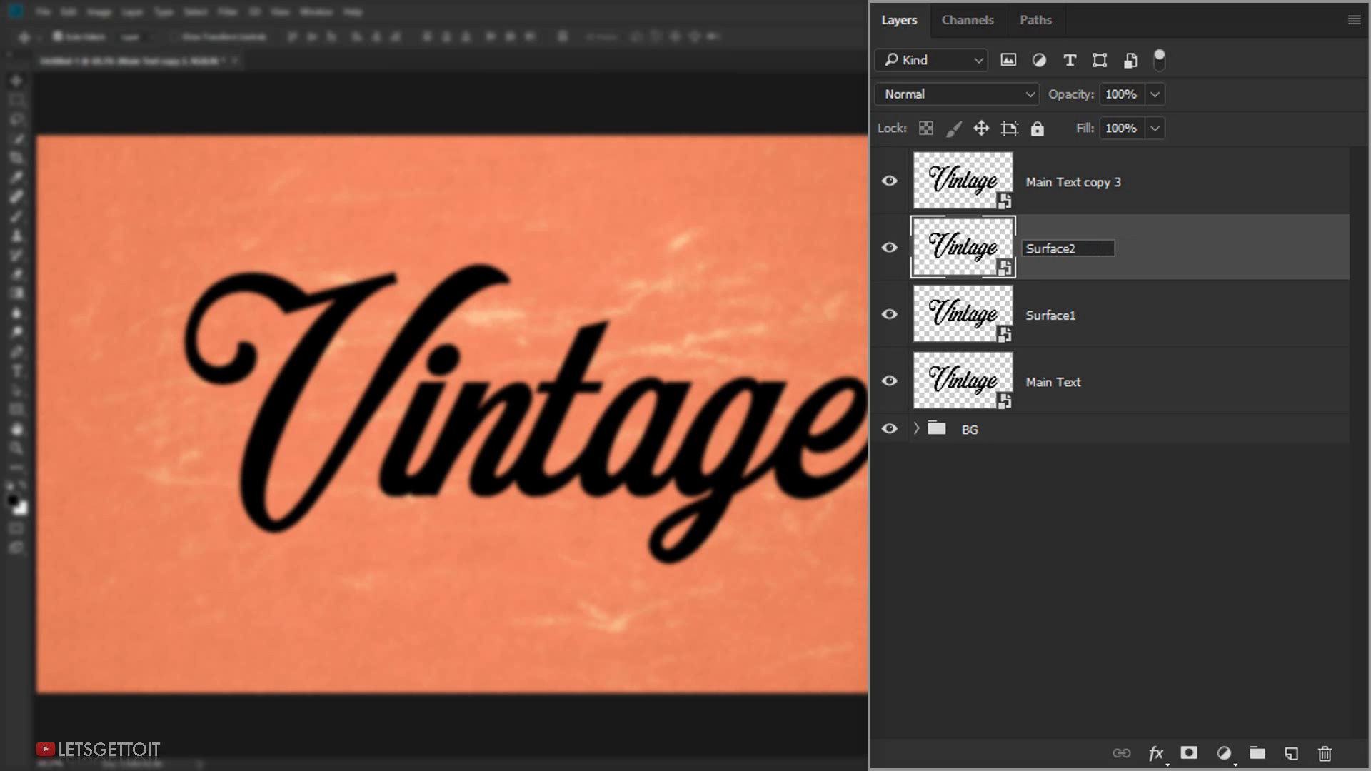
key(Tab)
text(S)
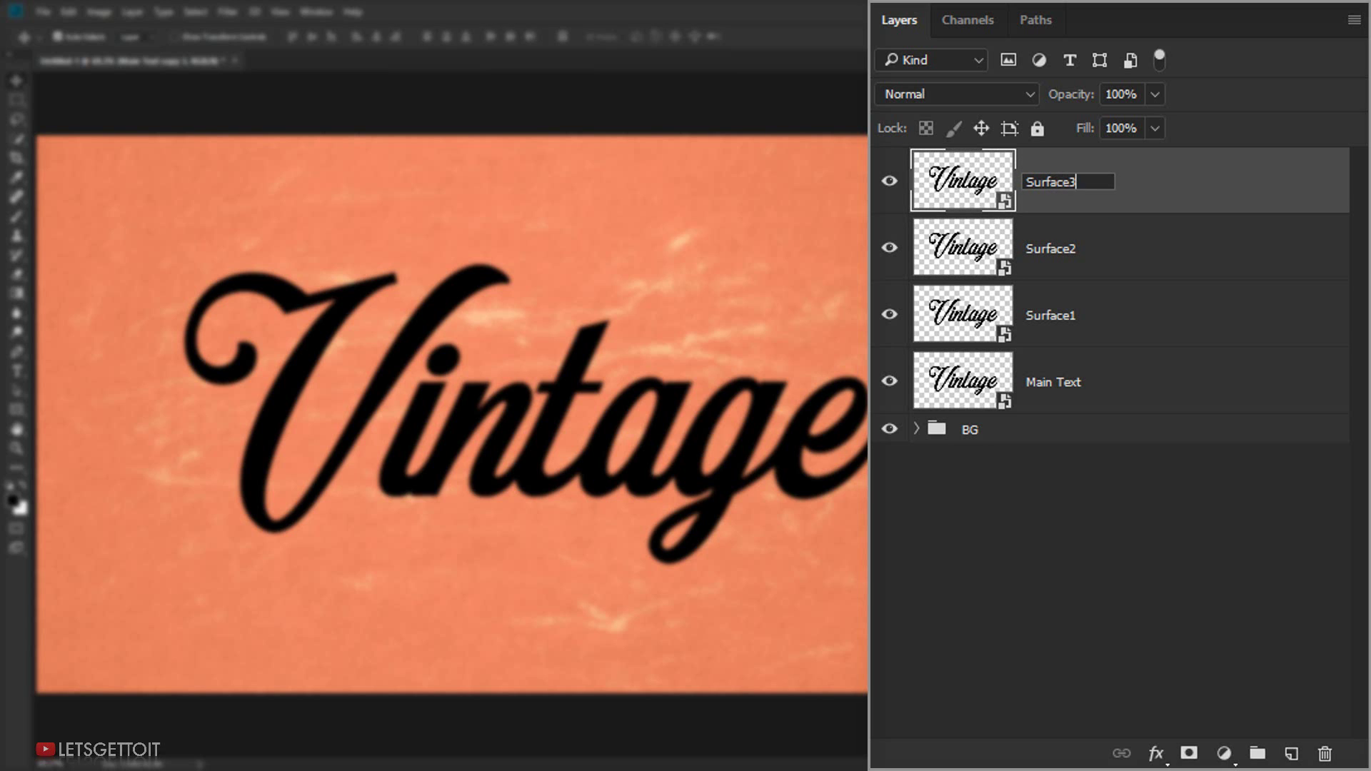
key(Return)
Step: Set the fill of the Surface1, Surface2 and Surface3 layers to 0%
shift+click(1161, 307)
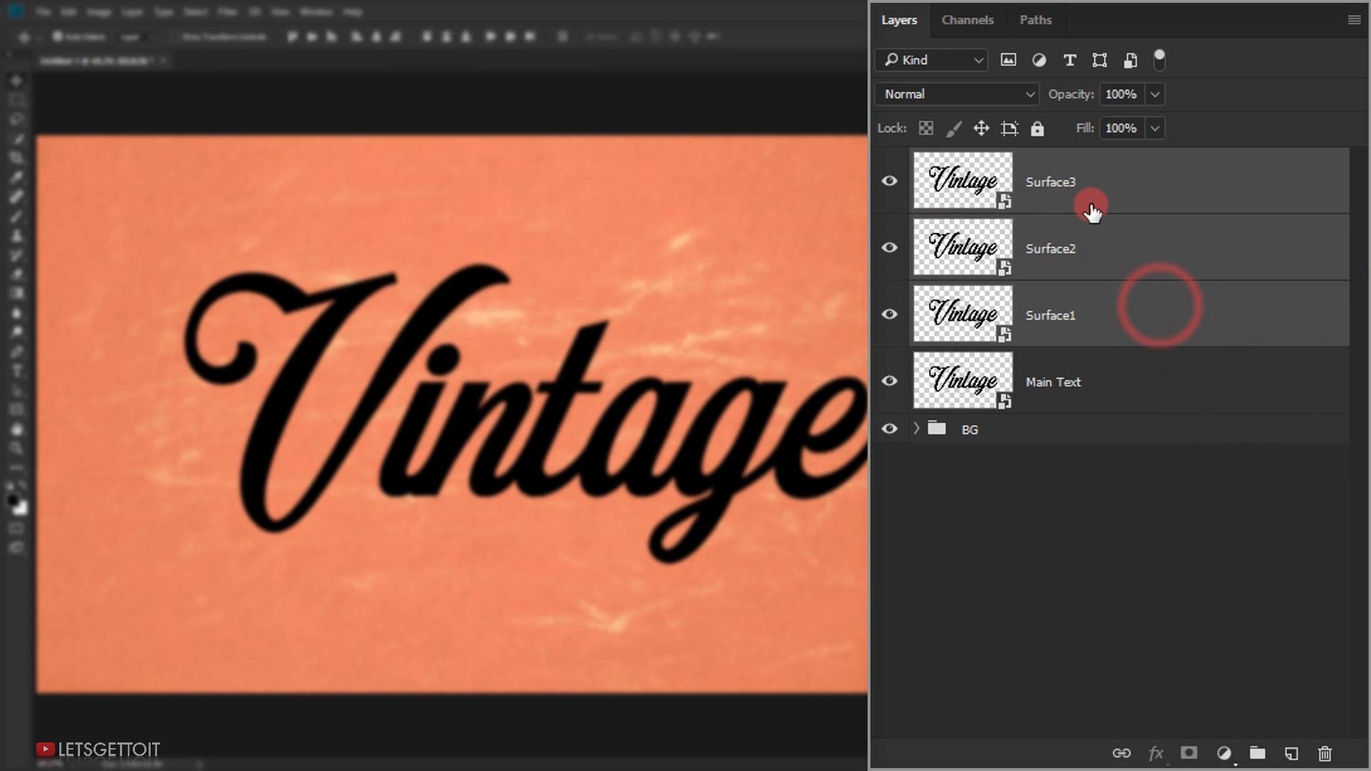
click(1086, 127)
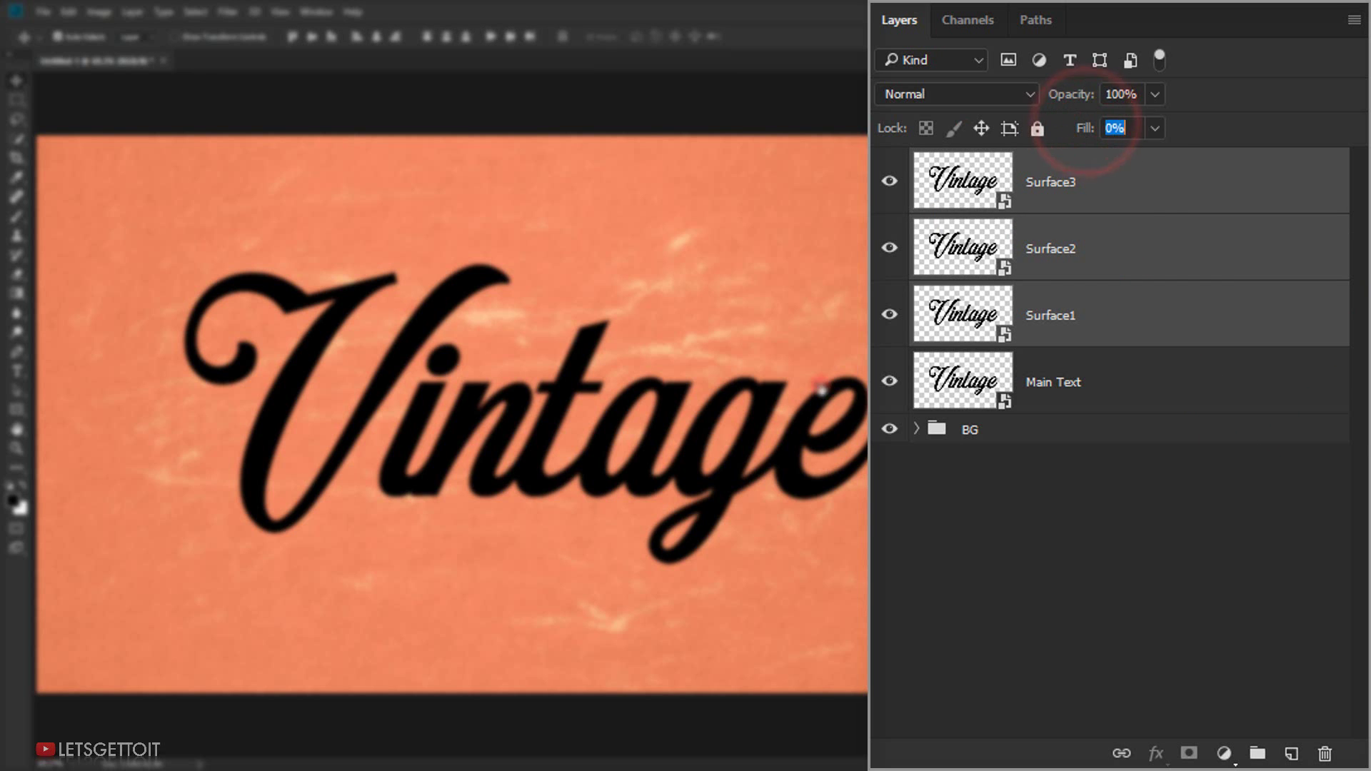
text(0)
key(Return)
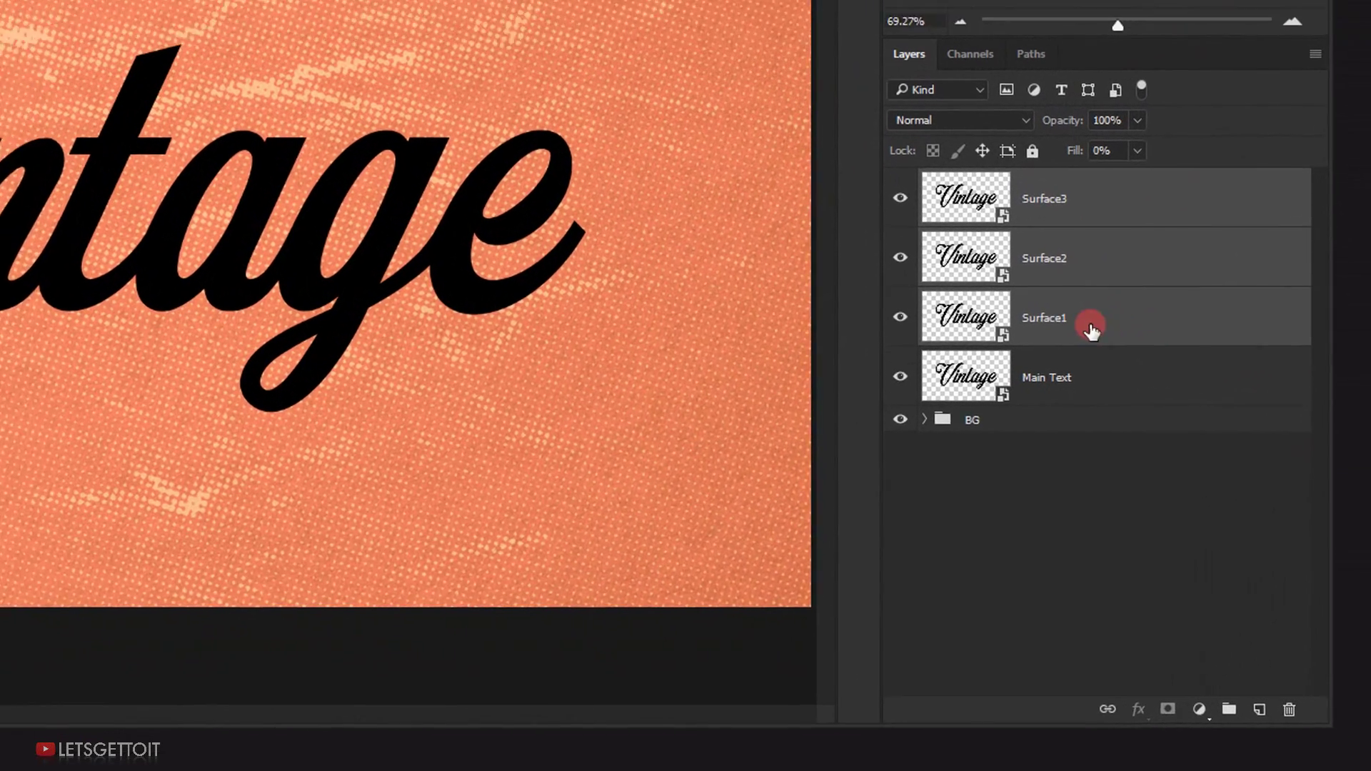
Step: Add a Color Overlay effect to the Surface1 layer using white (ffffff)
click(1202, 500)
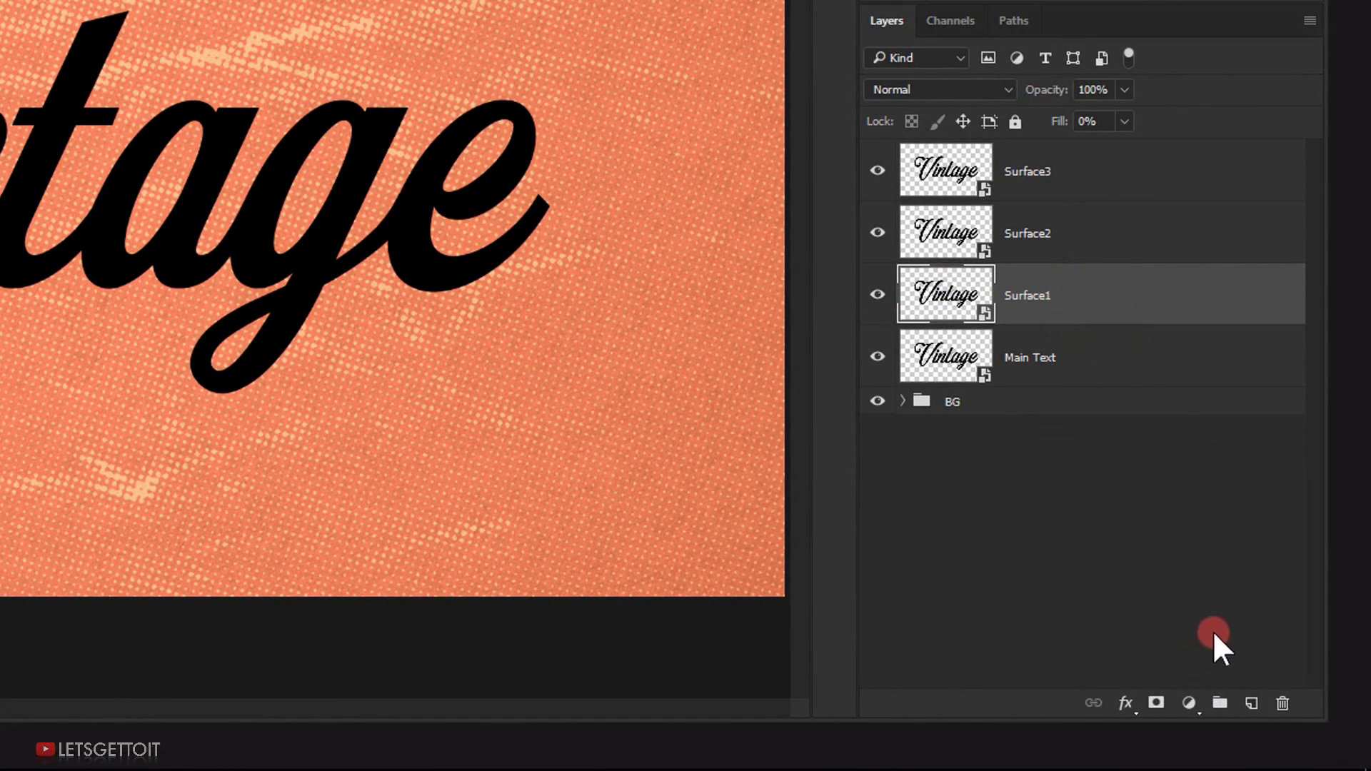
click(1125, 703)
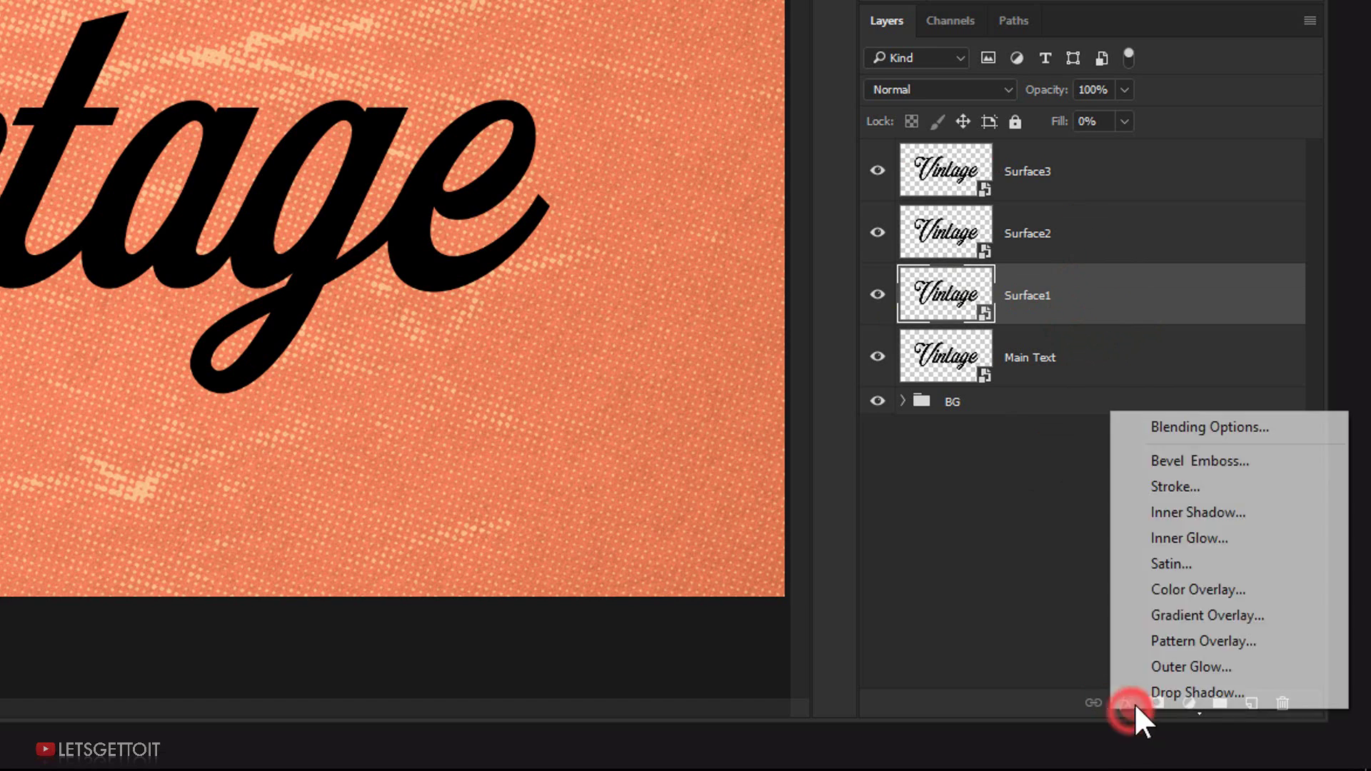
click(1230, 426)
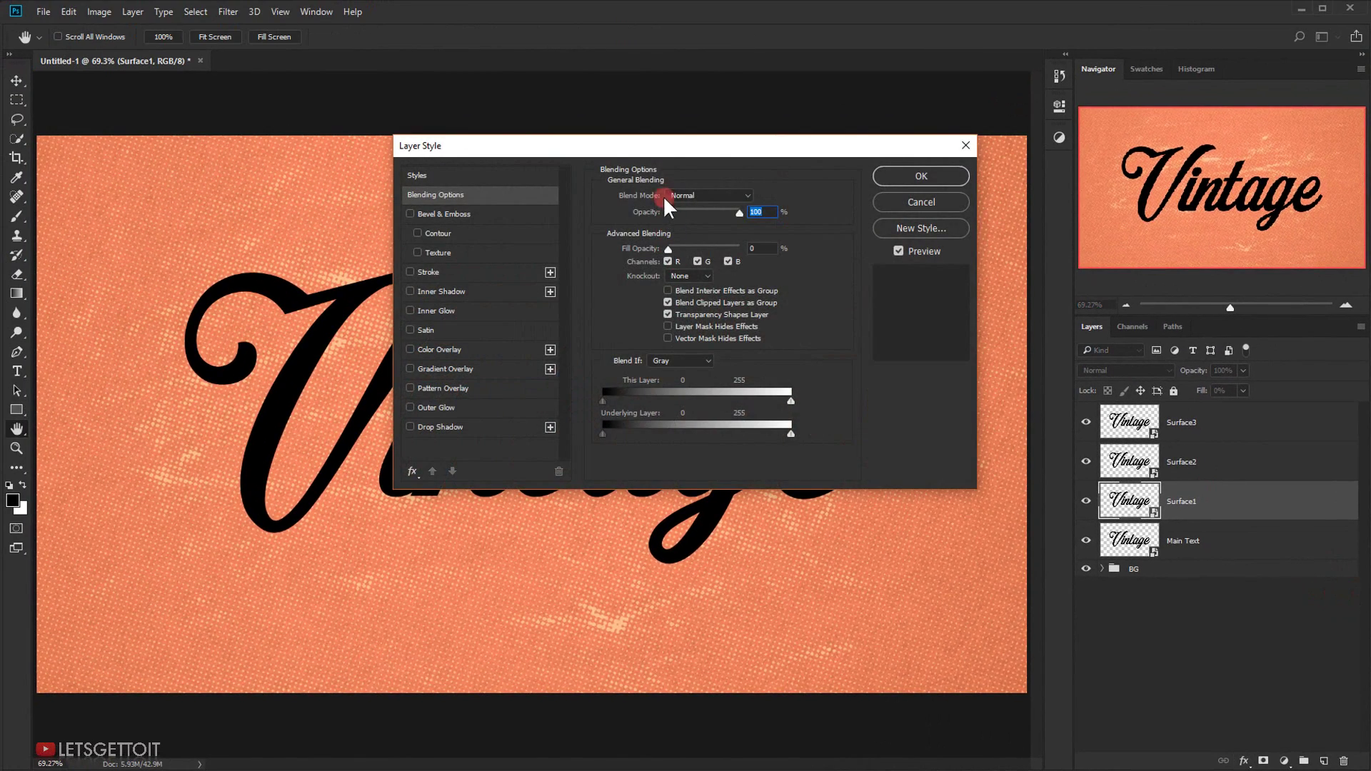
drag(652, 149, 1047, 66)
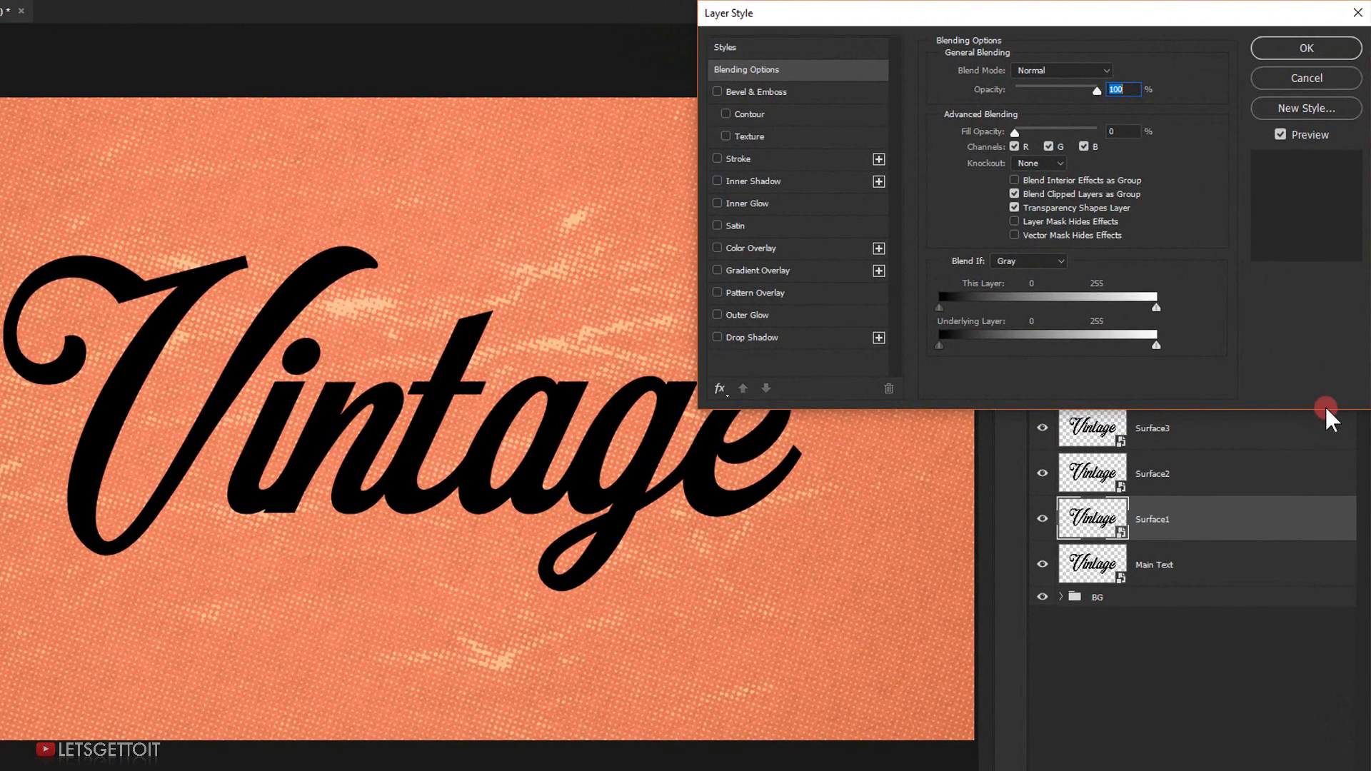
click(773, 247)
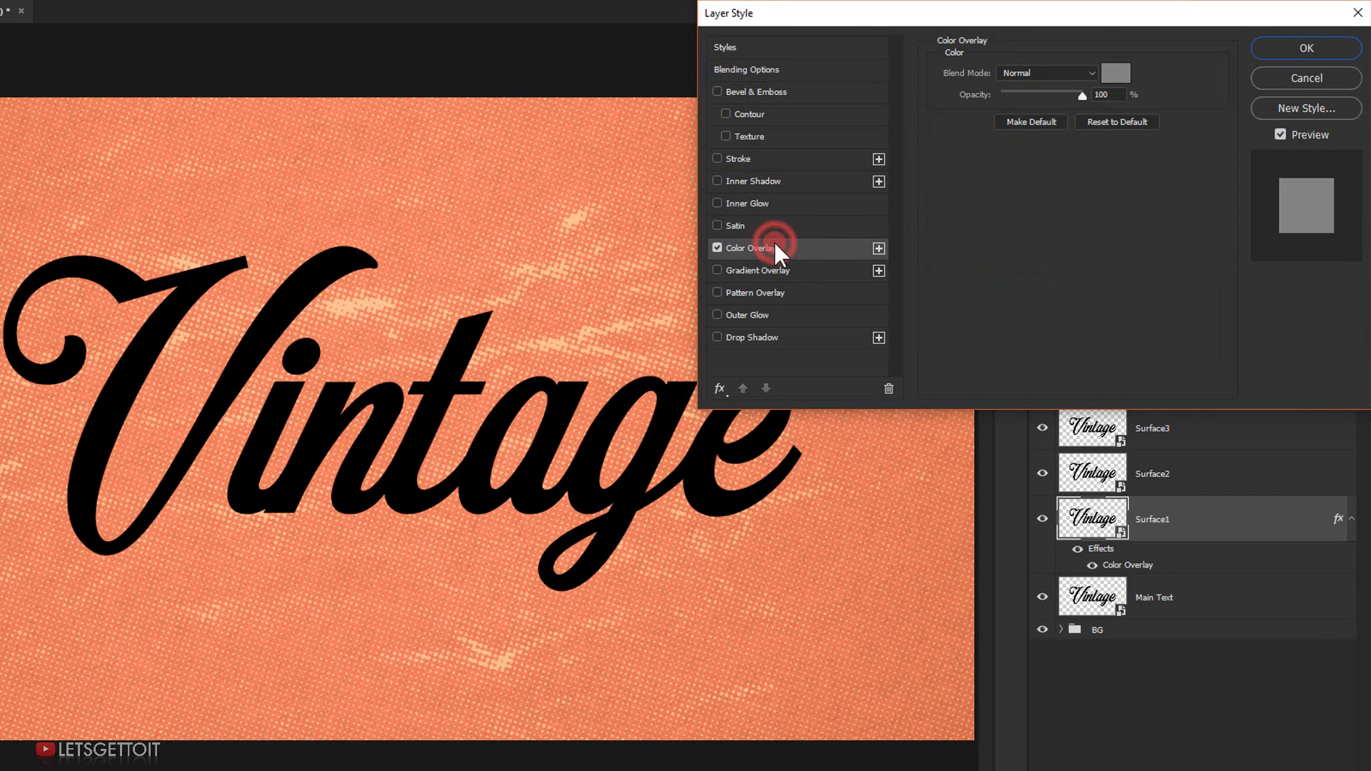
click(1130, 79)
text(ffffff)
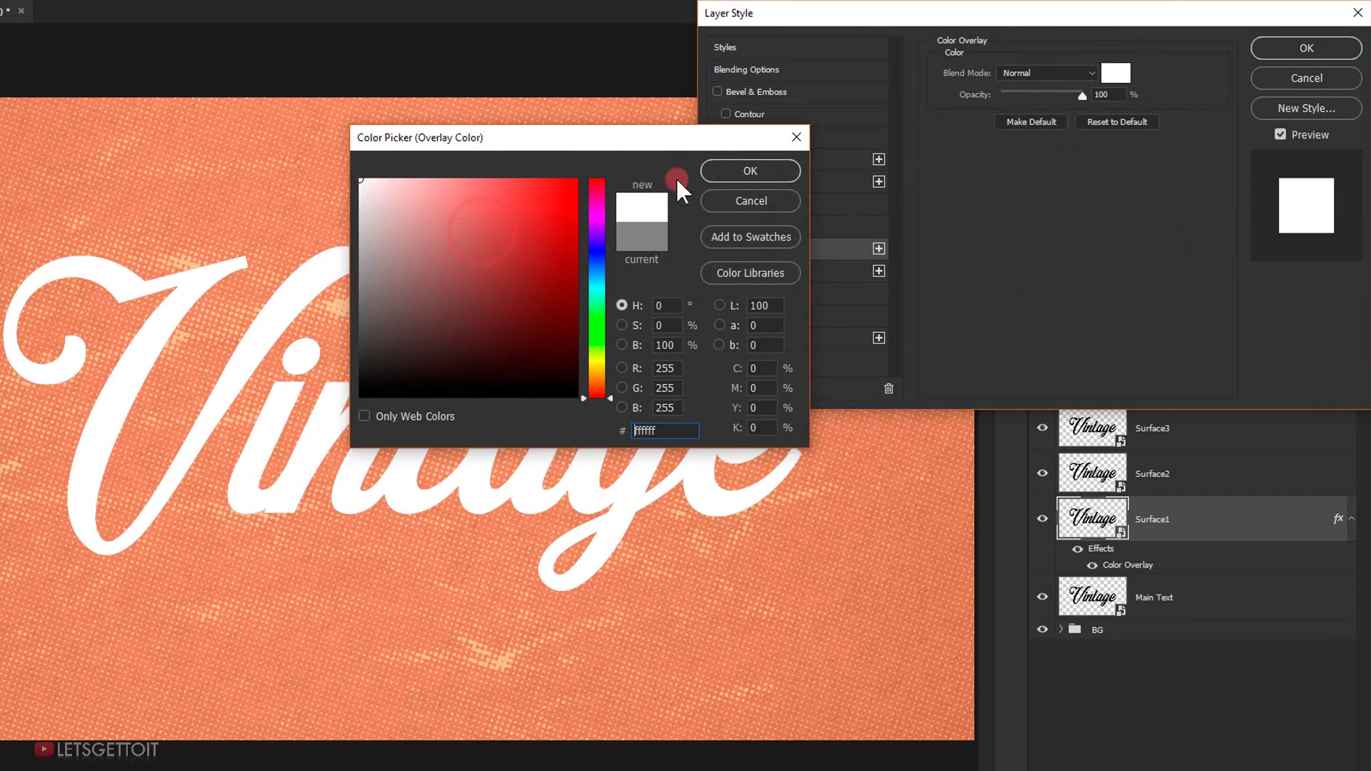
click(763, 174)
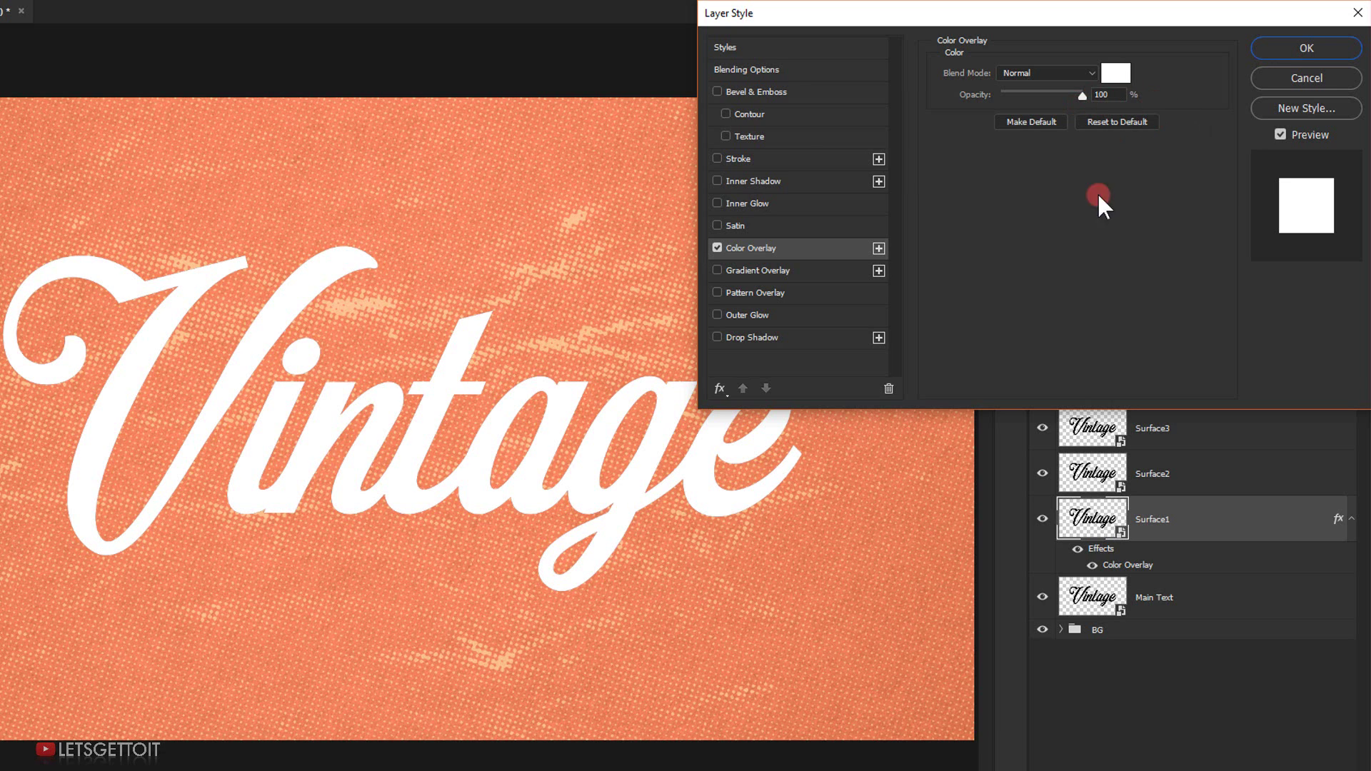
Step: Add a Bevel & Emboss effect to Surface1 with depth 115% and size 15 px
click(756, 93)
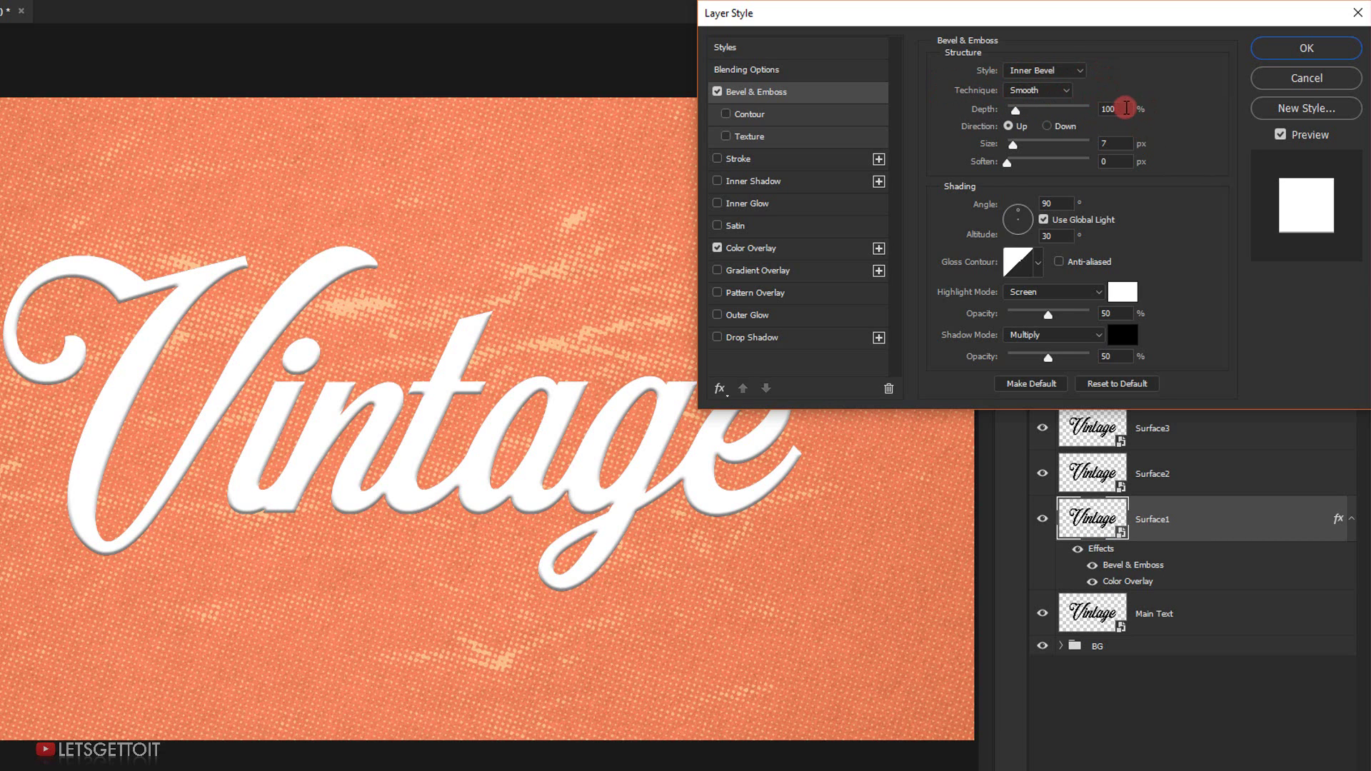
click(1126, 108)
text(1)
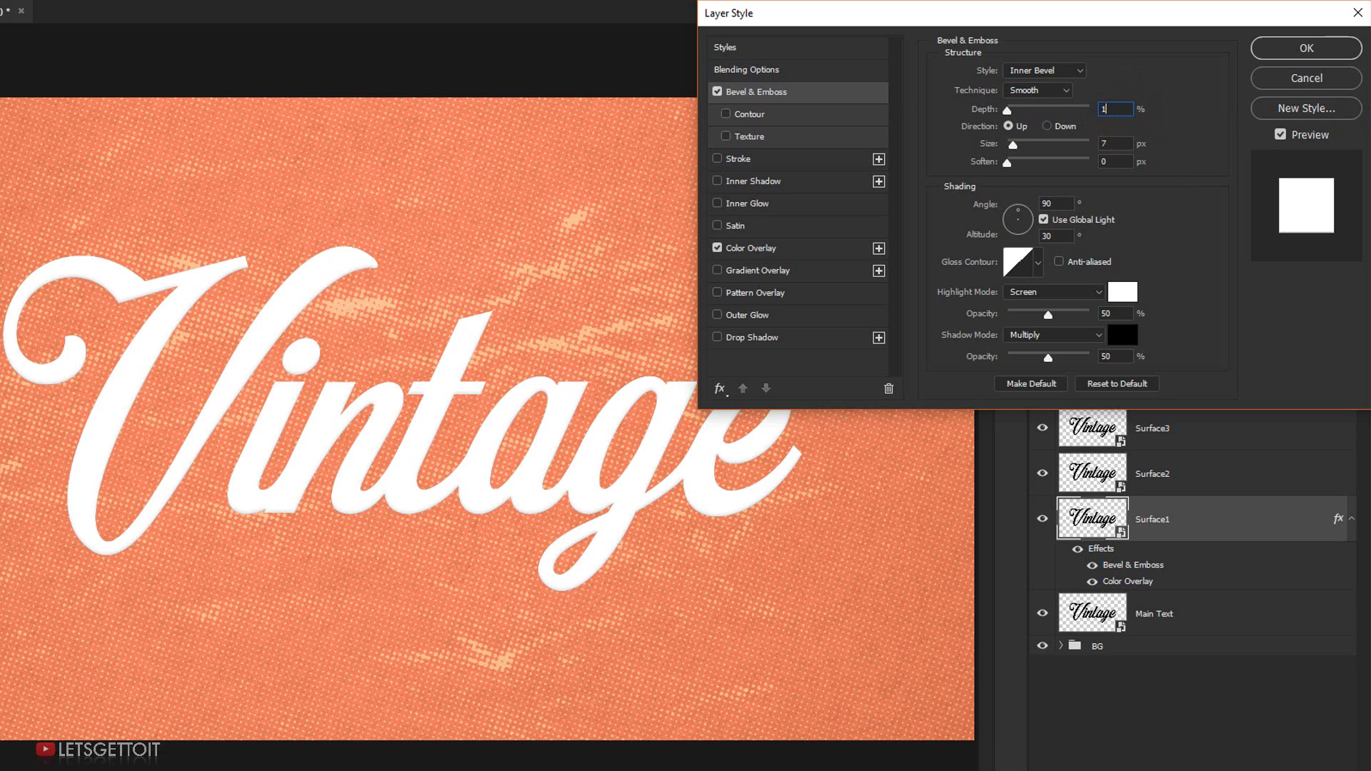
text(15)
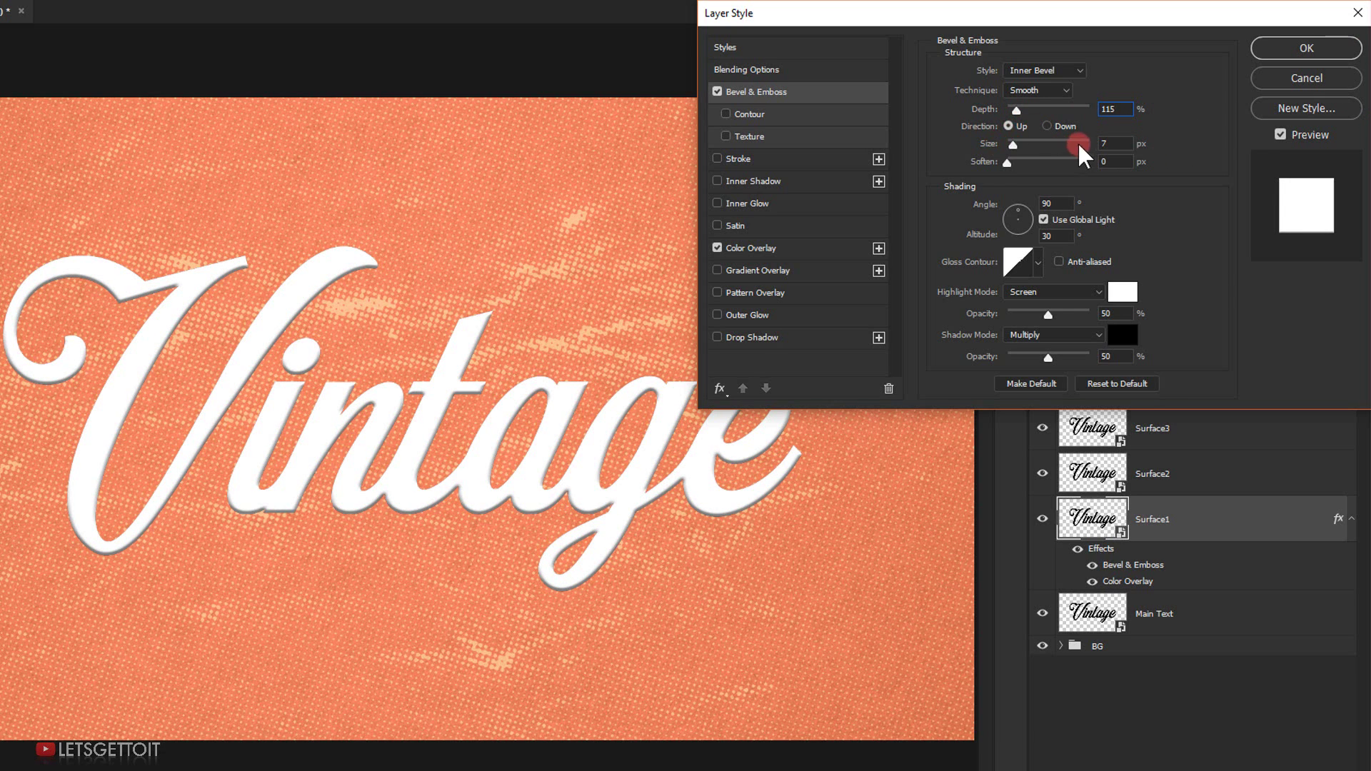
click(1127, 145)
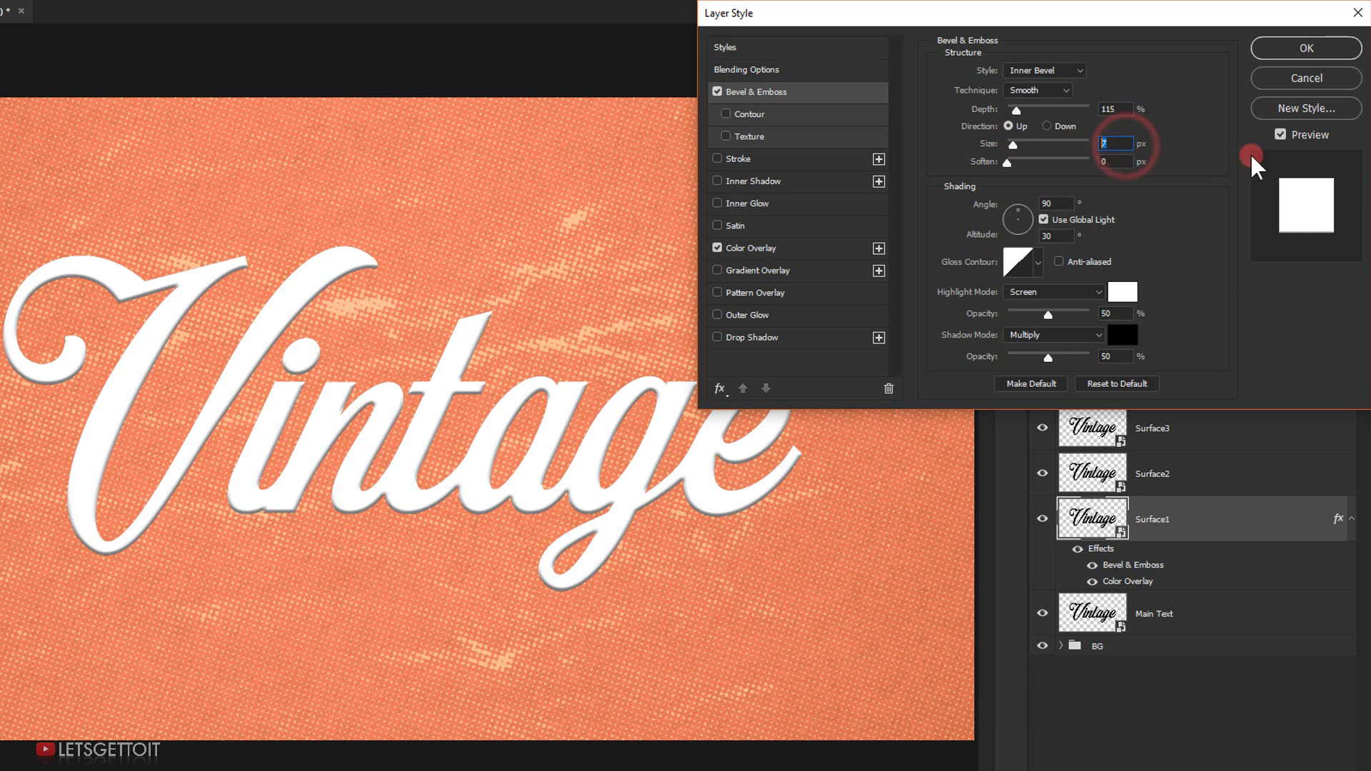
text(15)
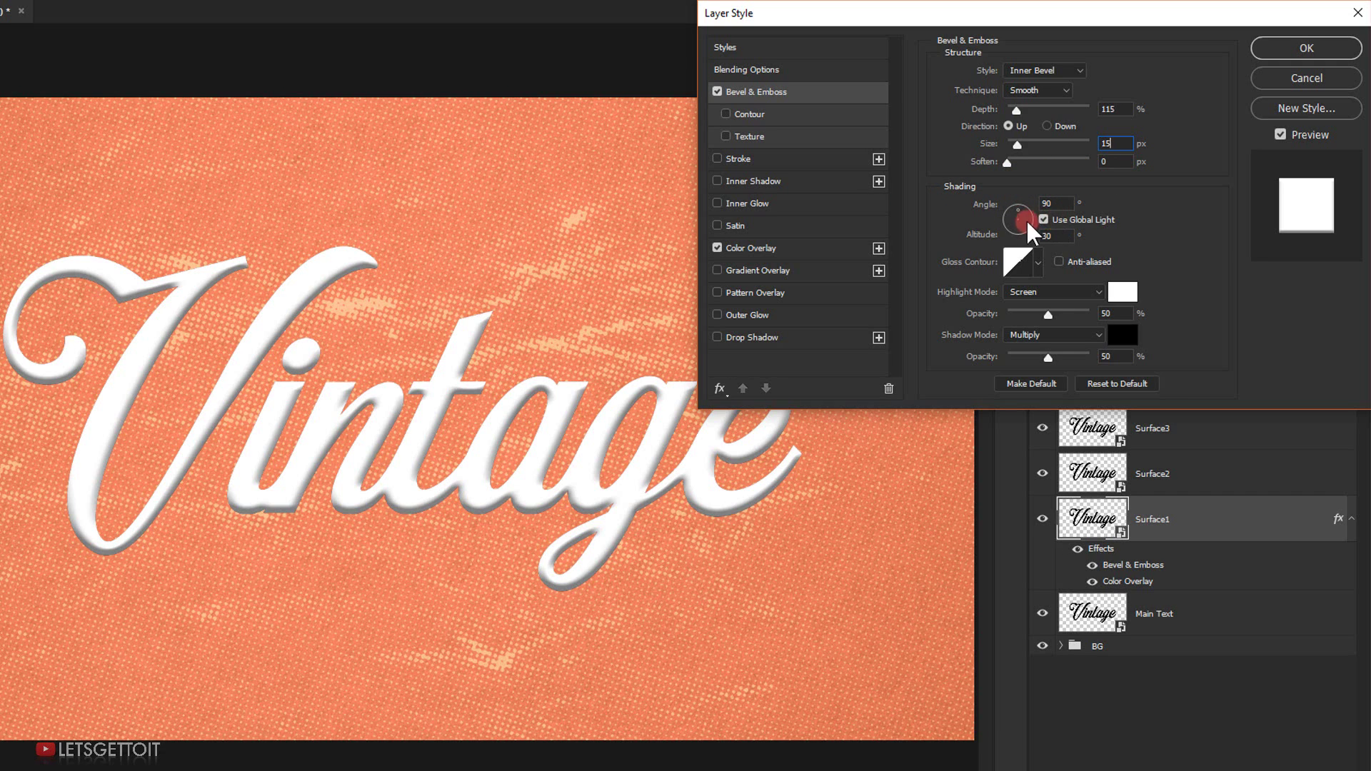
Step: Turn off global light for the bevel shading, and set its angle to 120° and highlight opacity to 56%
click(1046, 220)
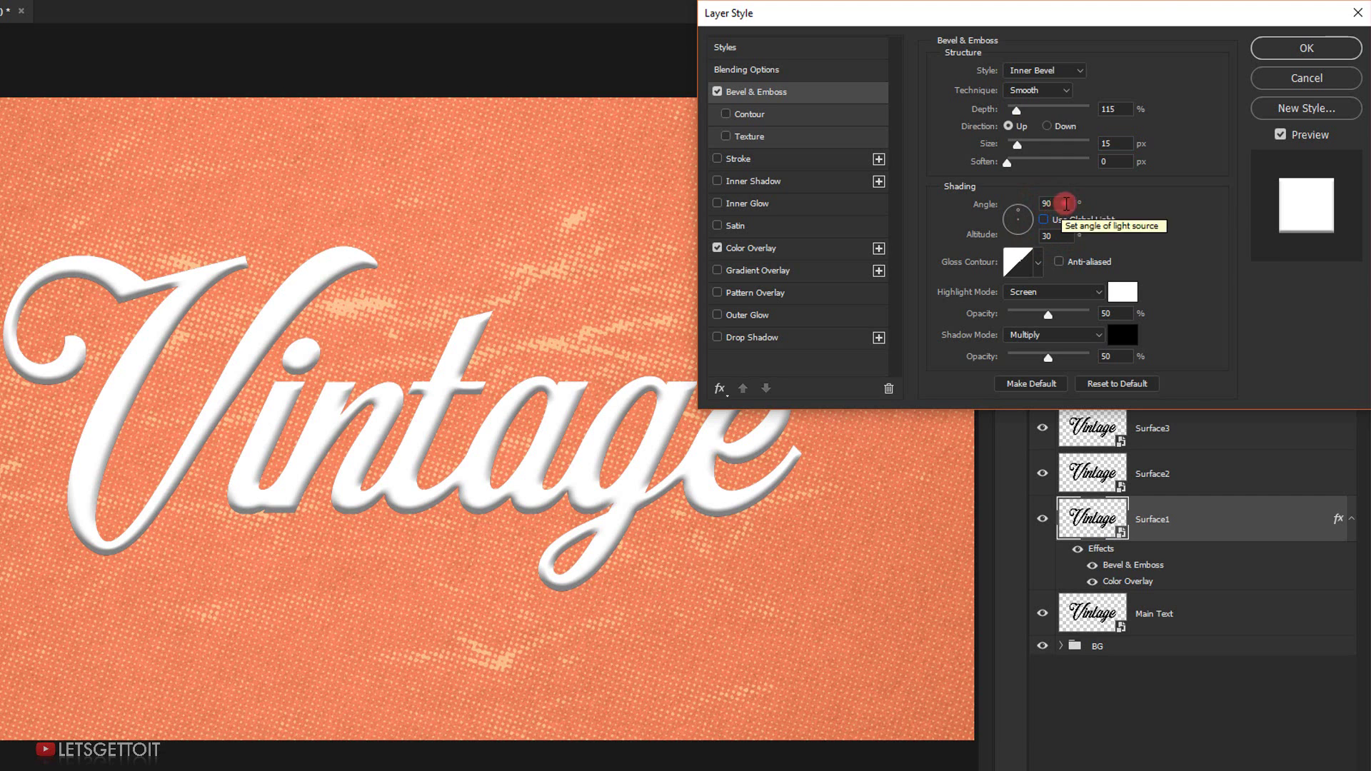
click(1064, 202)
text(120)
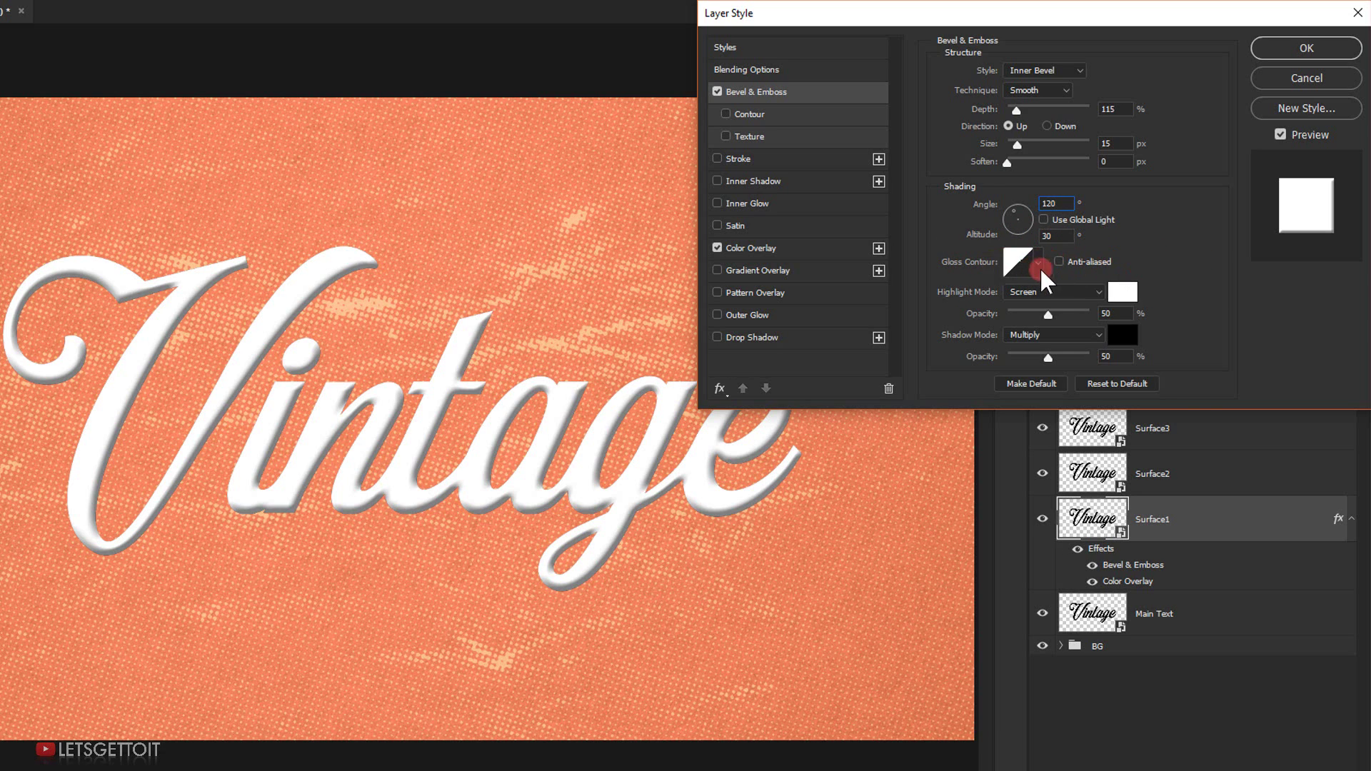
key(Tab)
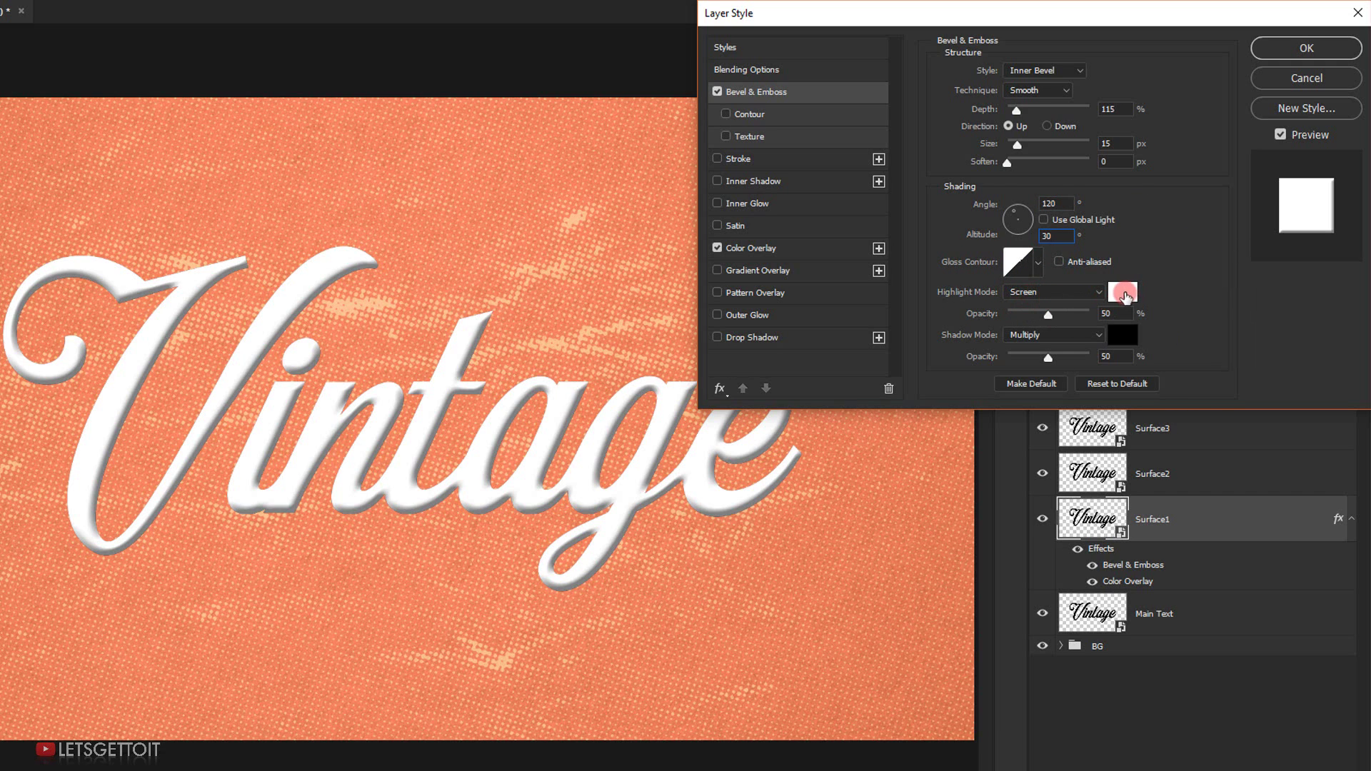
click(1119, 316)
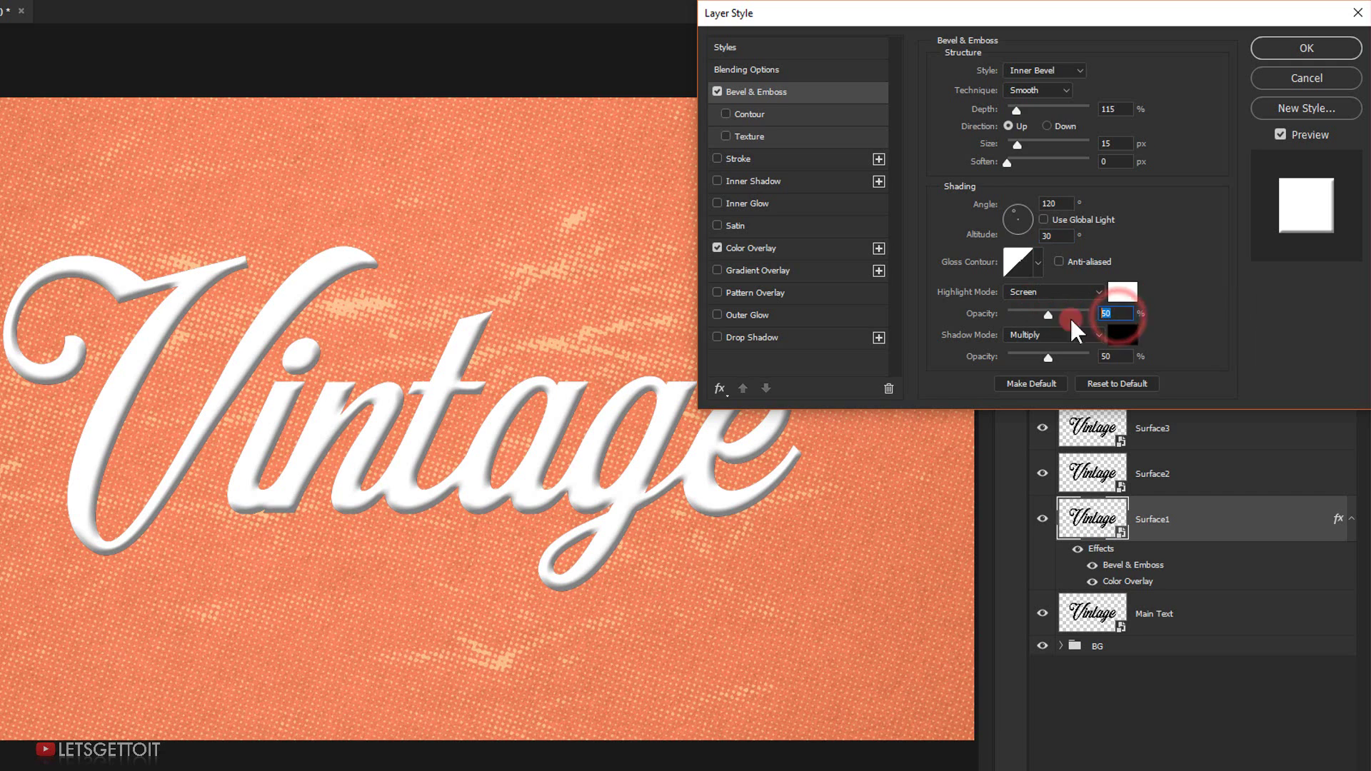
text(56)
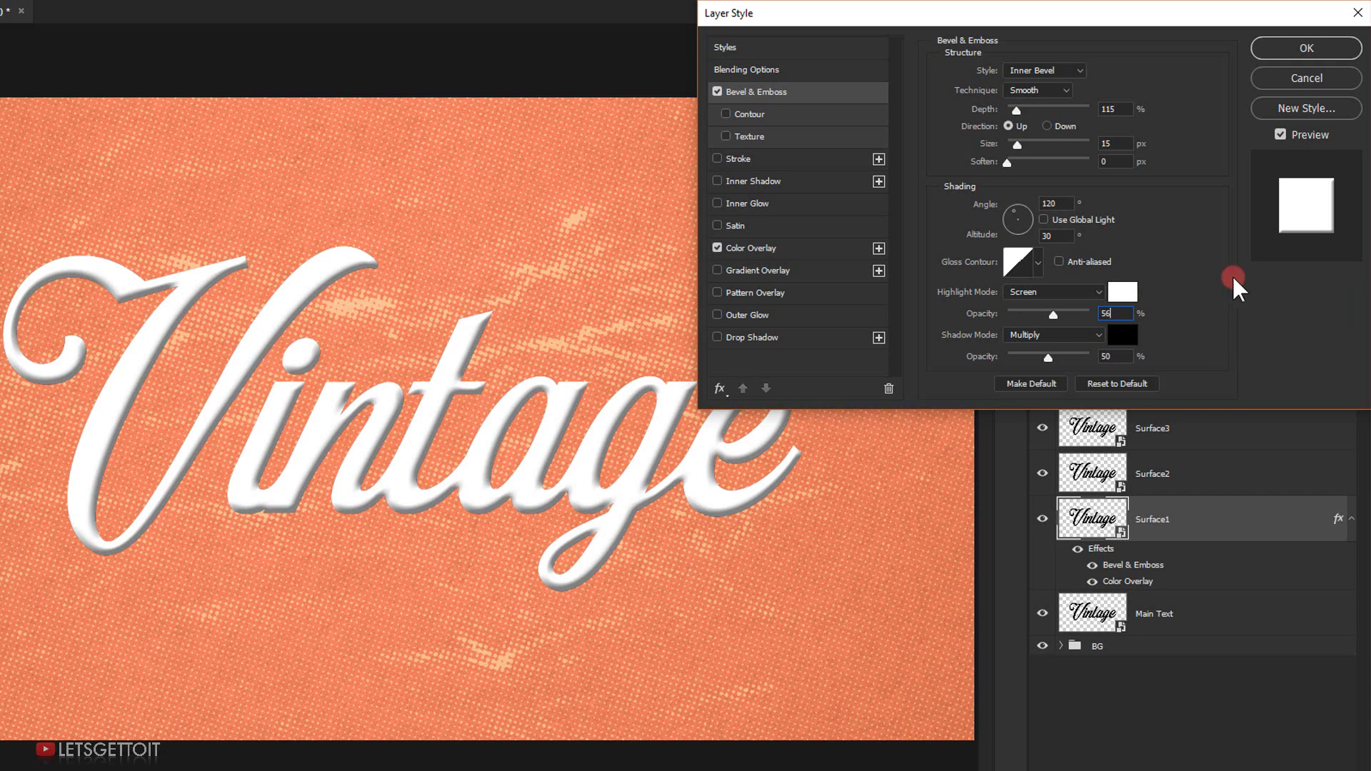
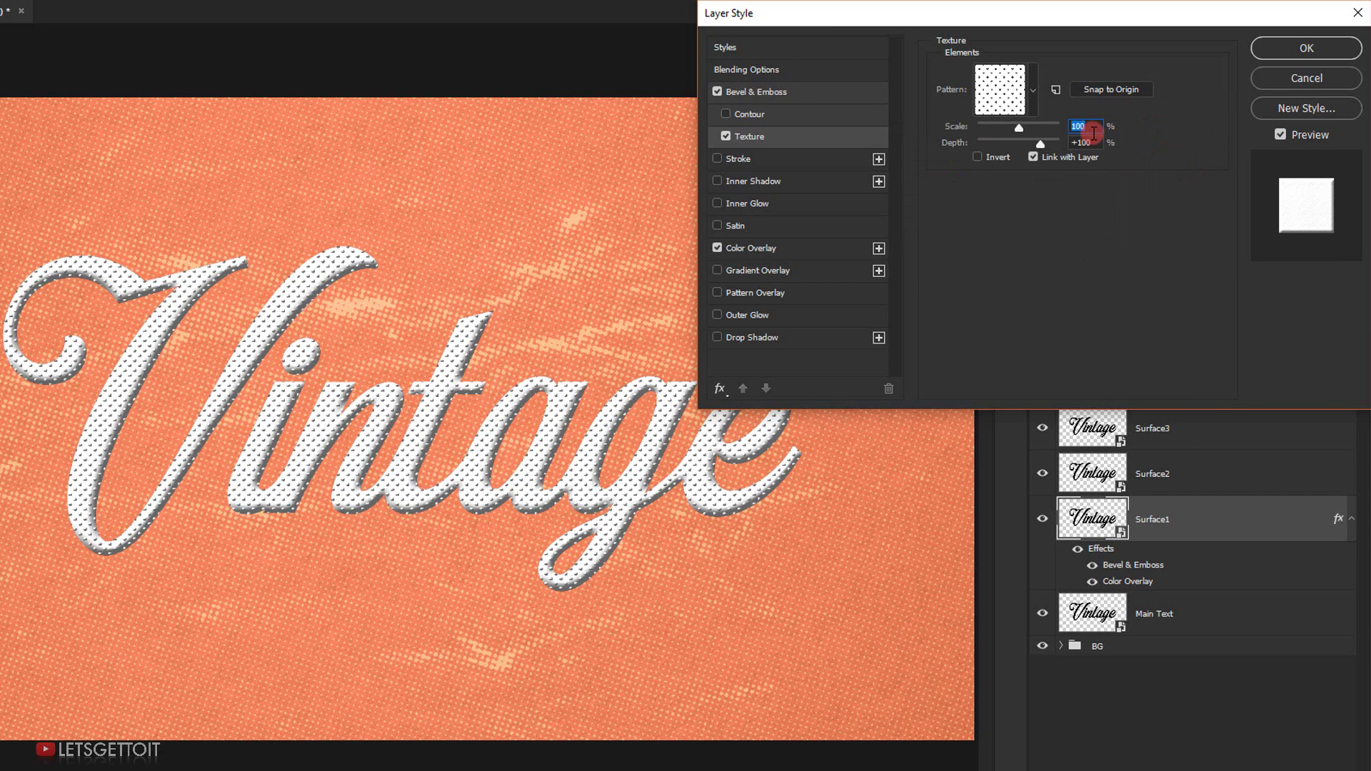
Step: Set the scale of the bevel's dotted texture pattern to 20%
text(20)
click(1016, 147)
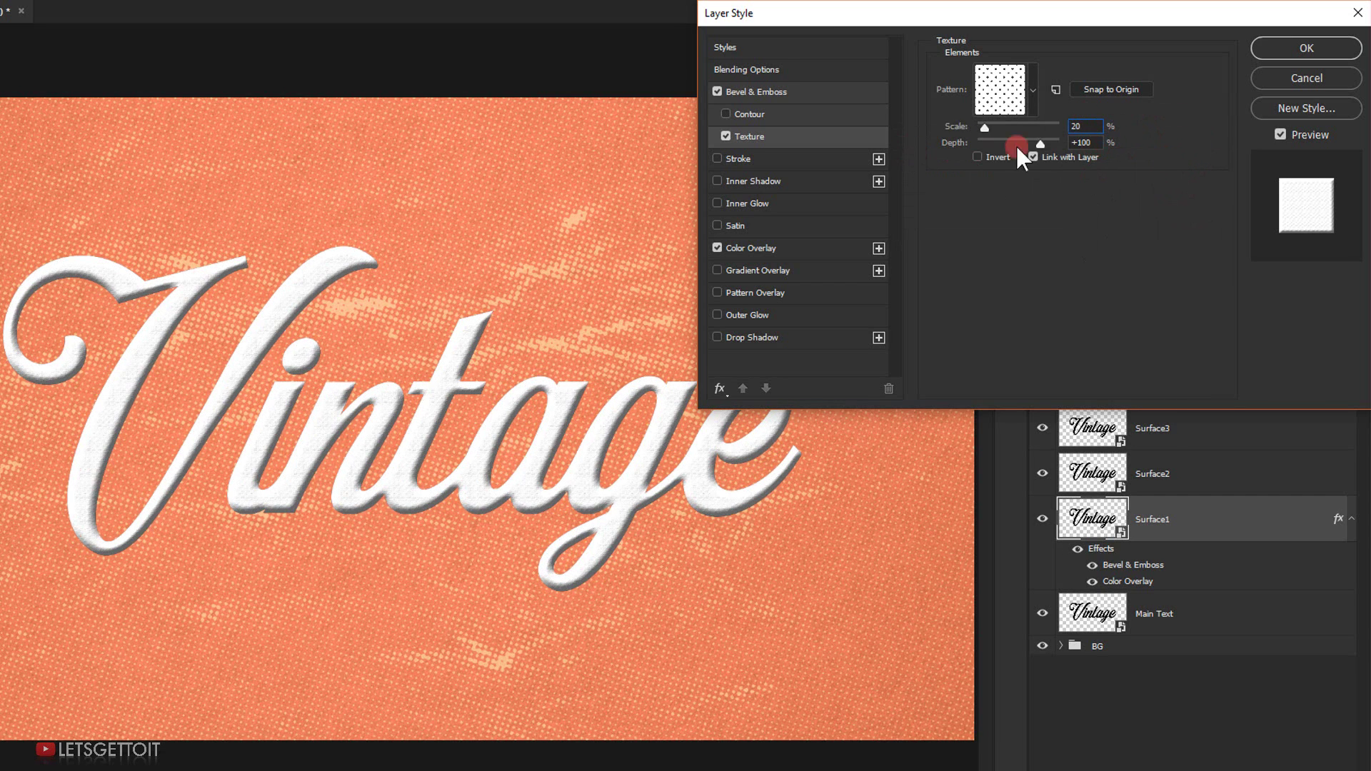
click(1075, 142)
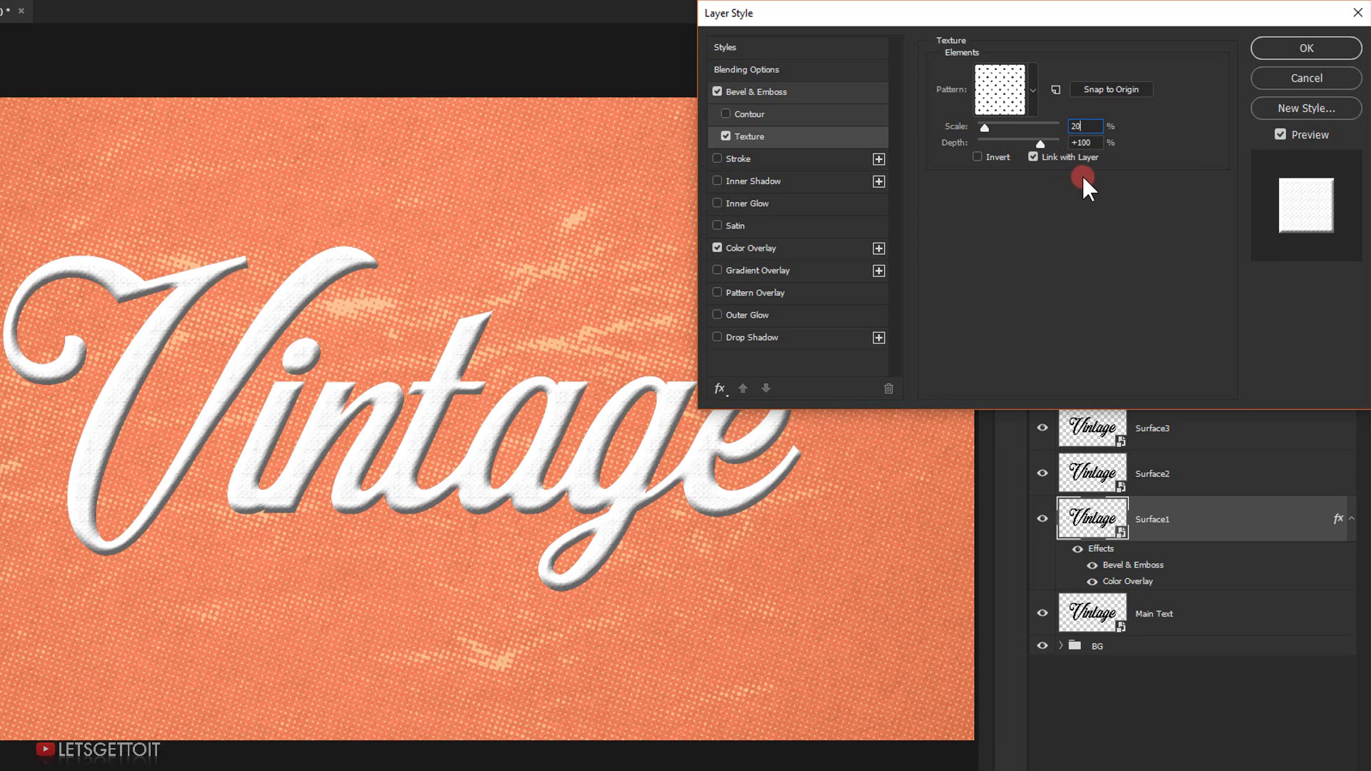
Step: Add a Drop Shadow to Surface1 with 50% opacity, global light off, a 110° angle and 2 px distance
click(743, 345)
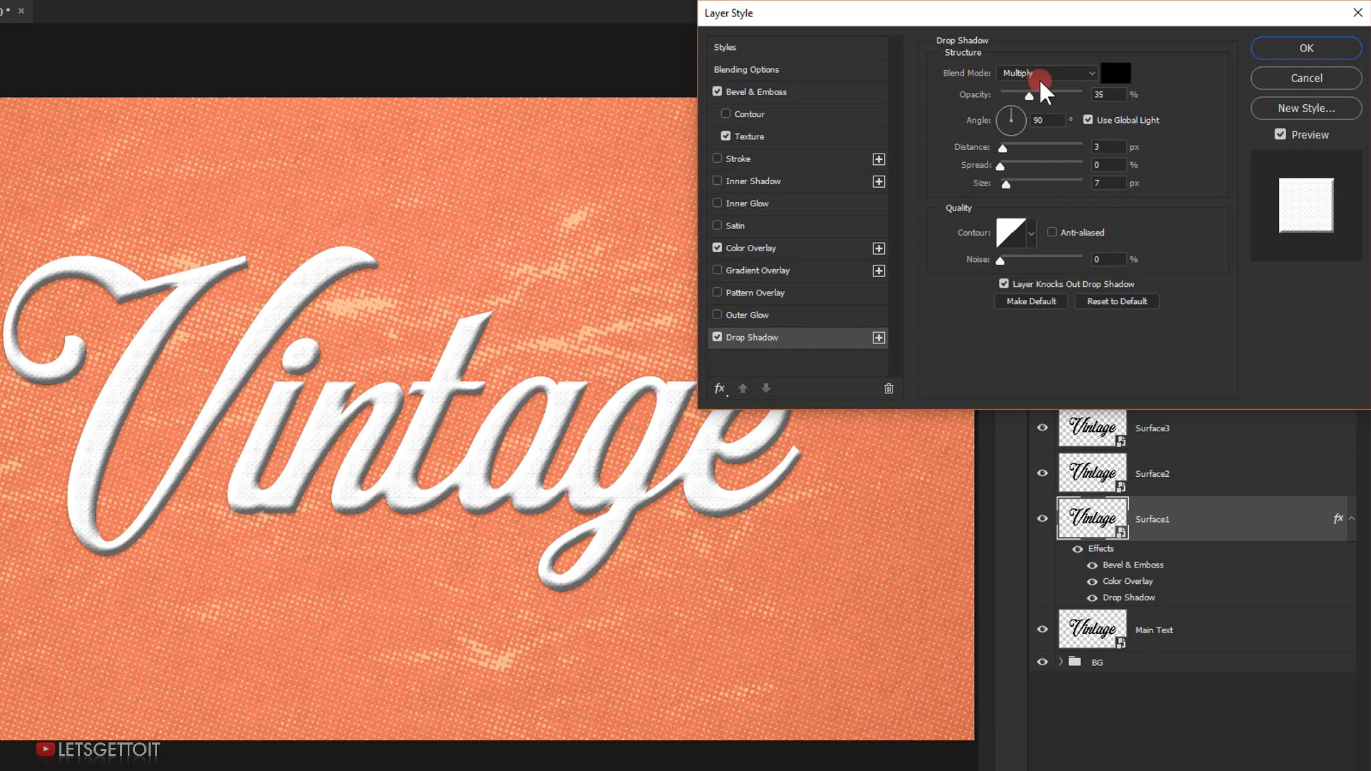
double_click(1109, 95)
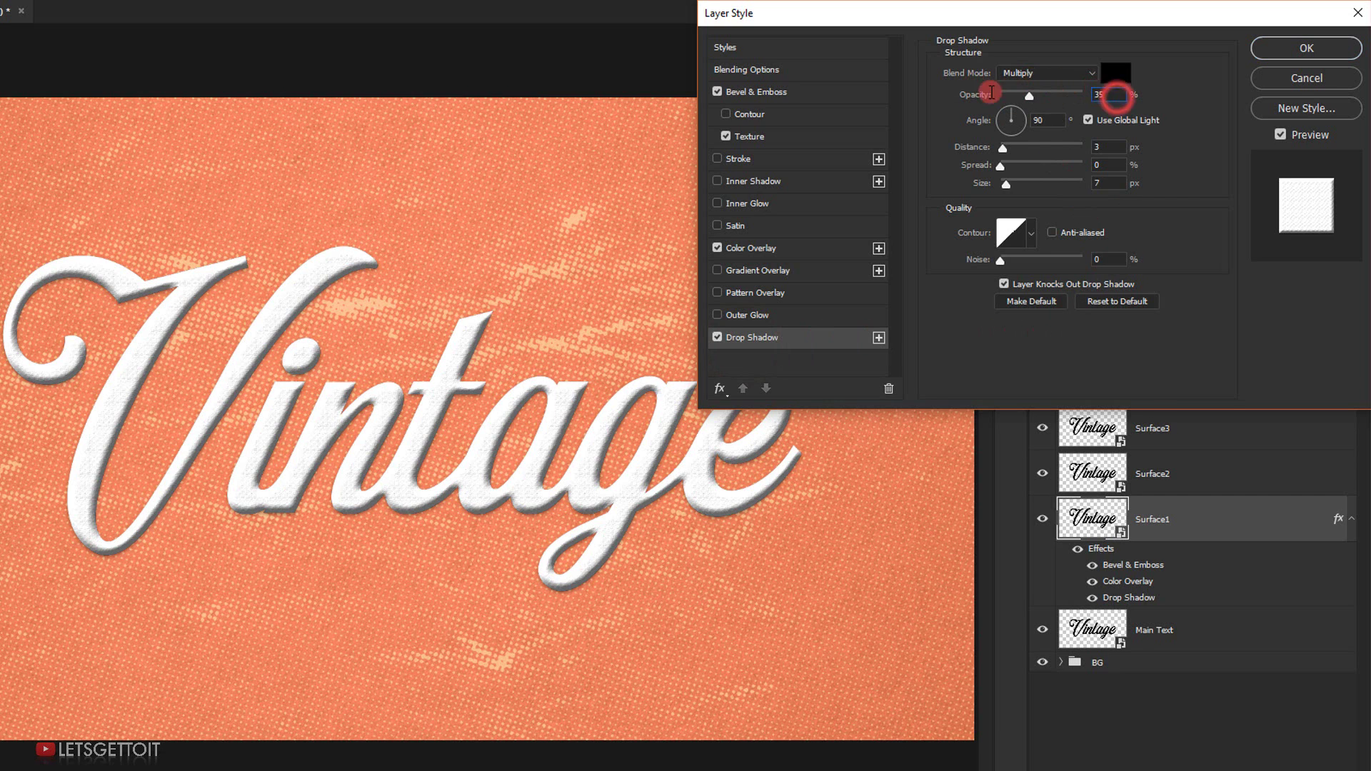
text(50)
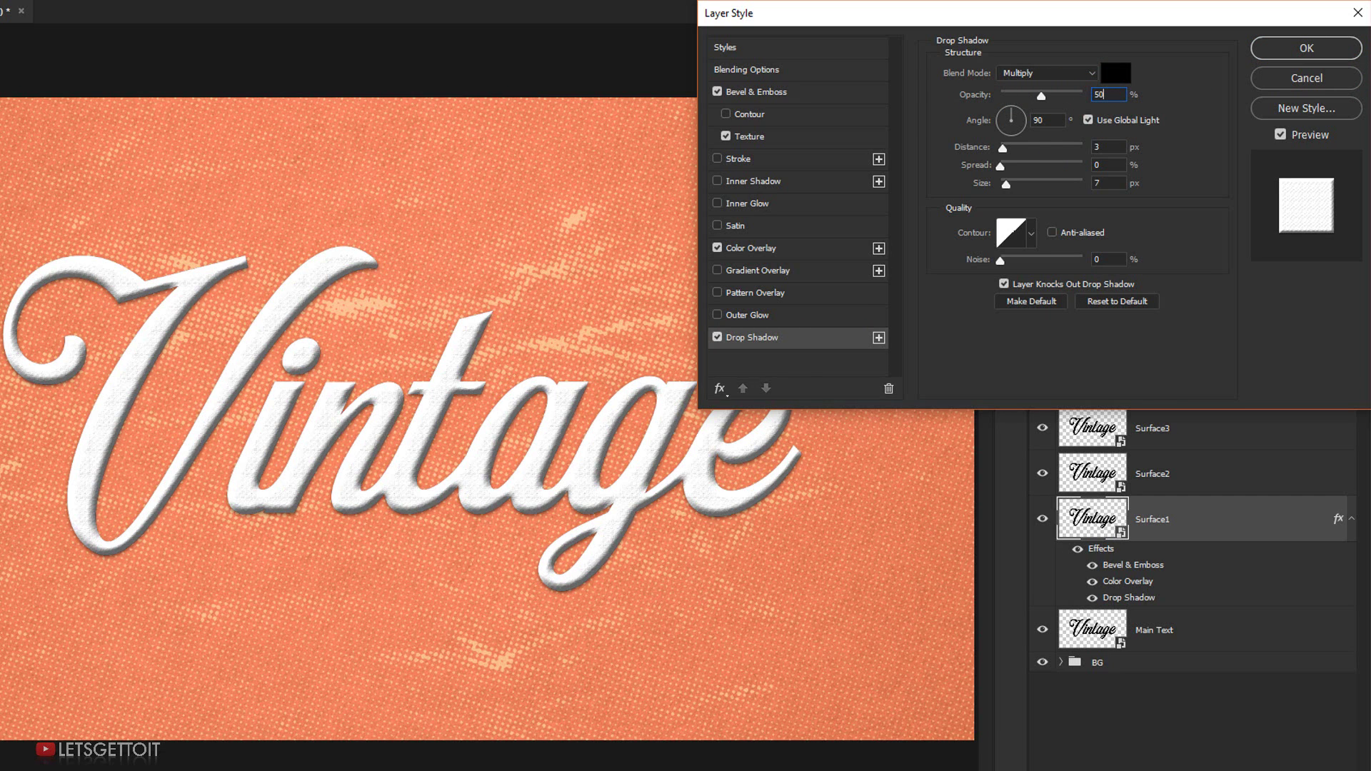
click(1087, 120)
click(951, 121)
text(110)
click(1120, 146)
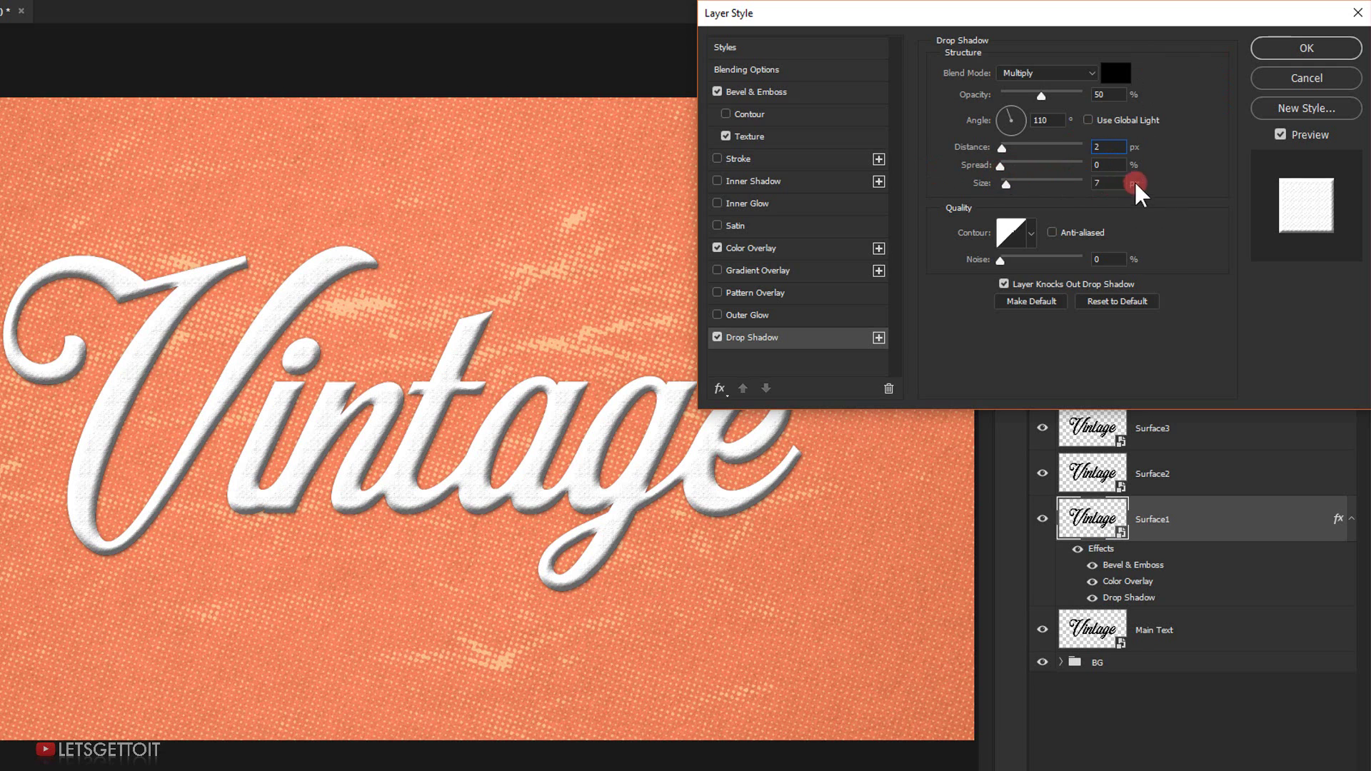
Step: Set the drop shadow's noise to 15% and apply the layer style to Surface1
click(1108, 183)
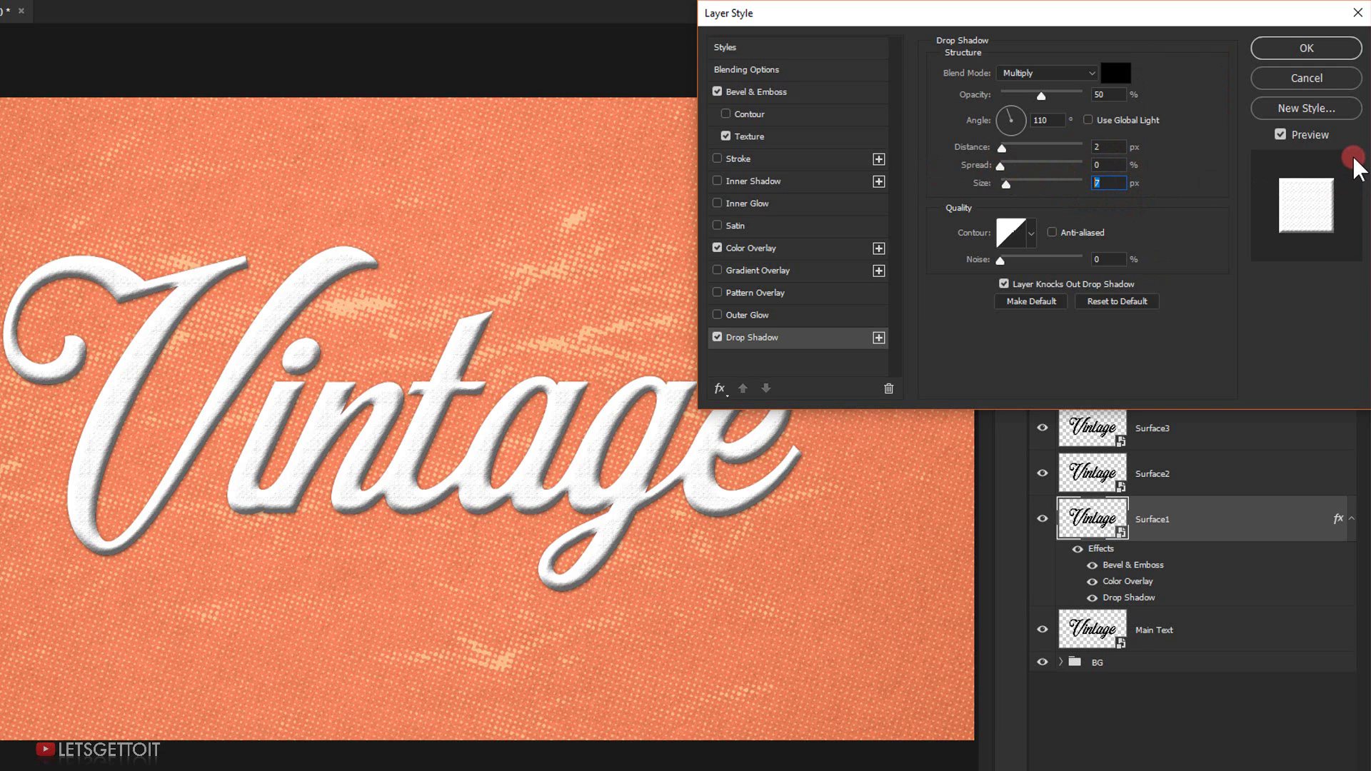
click(1117, 261)
text(15)
click(1307, 48)
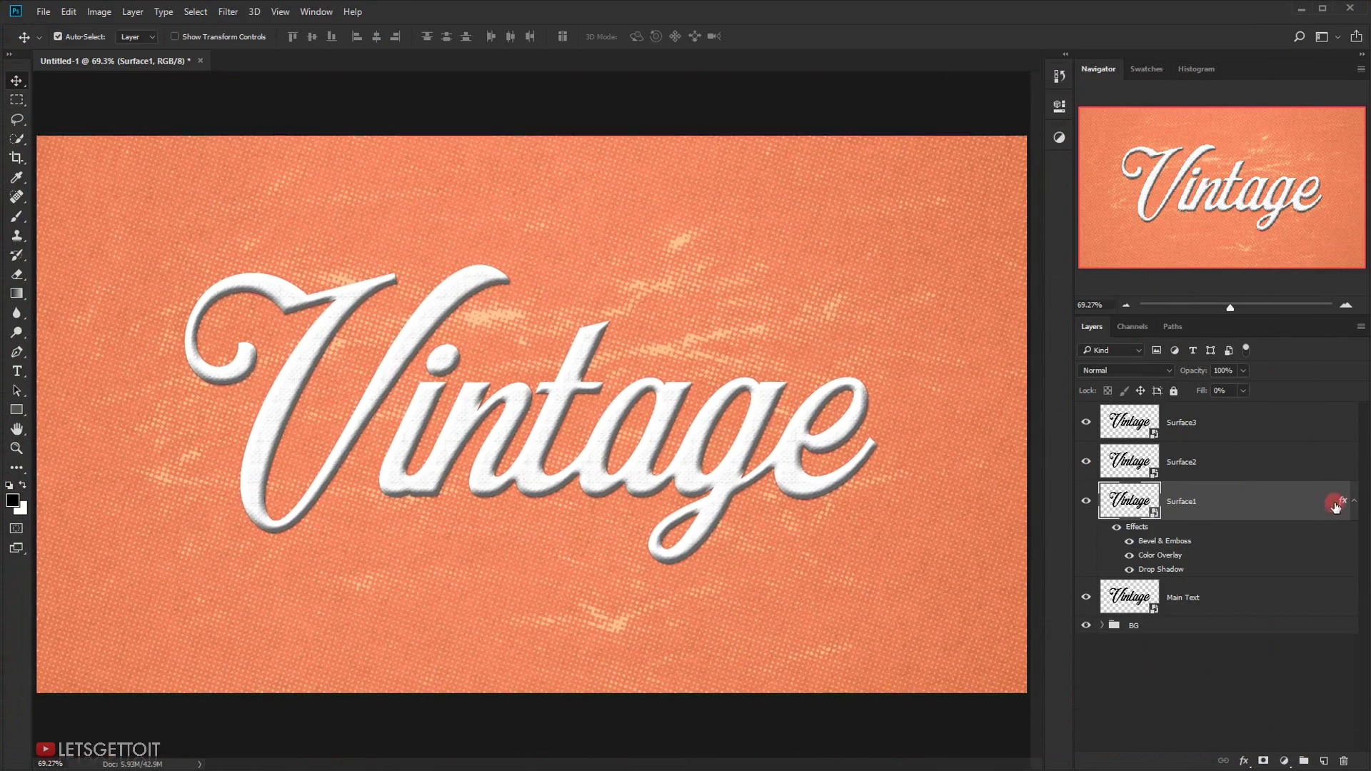
Step: Collapse Surface1's effects list and add a Bevel & Emboss with a 22 px size to the Surface2 layer
click(1350, 502)
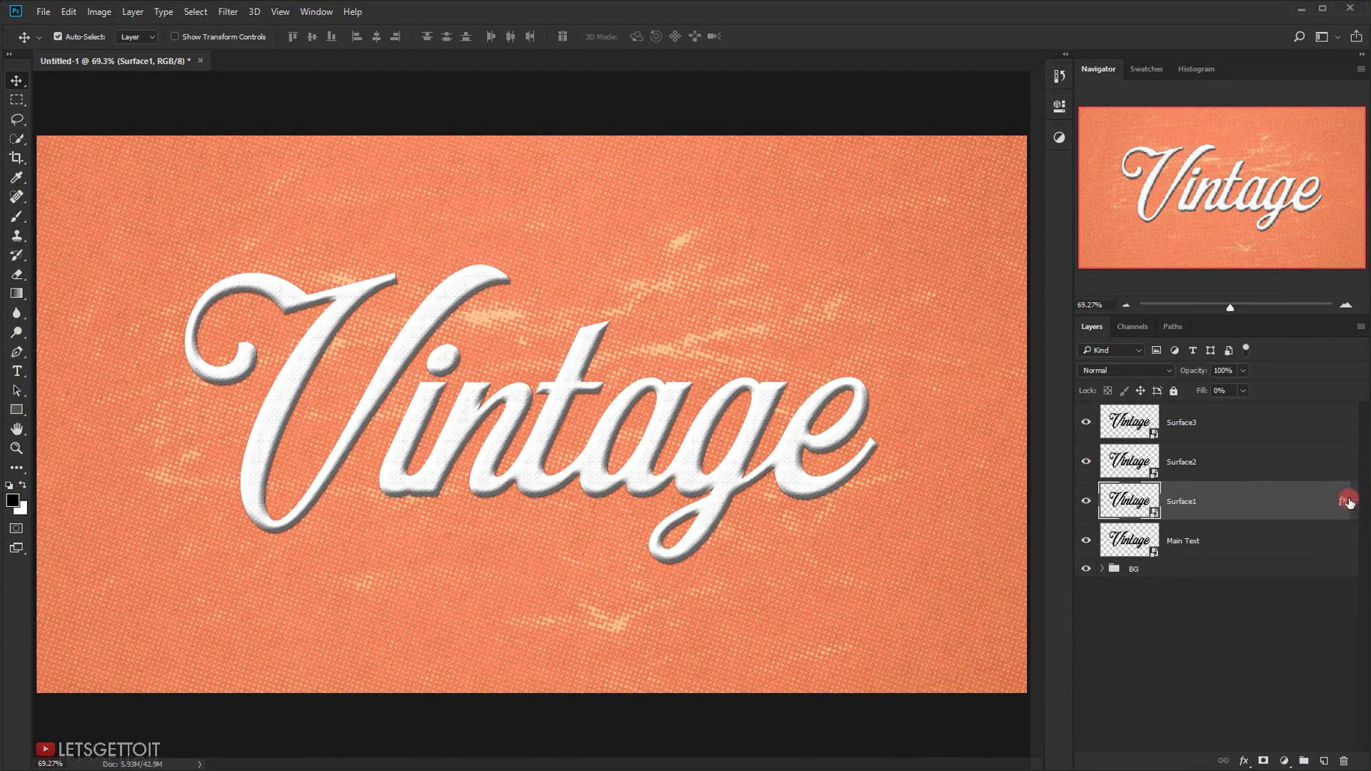
click(1211, 470)
click(1244, 762)
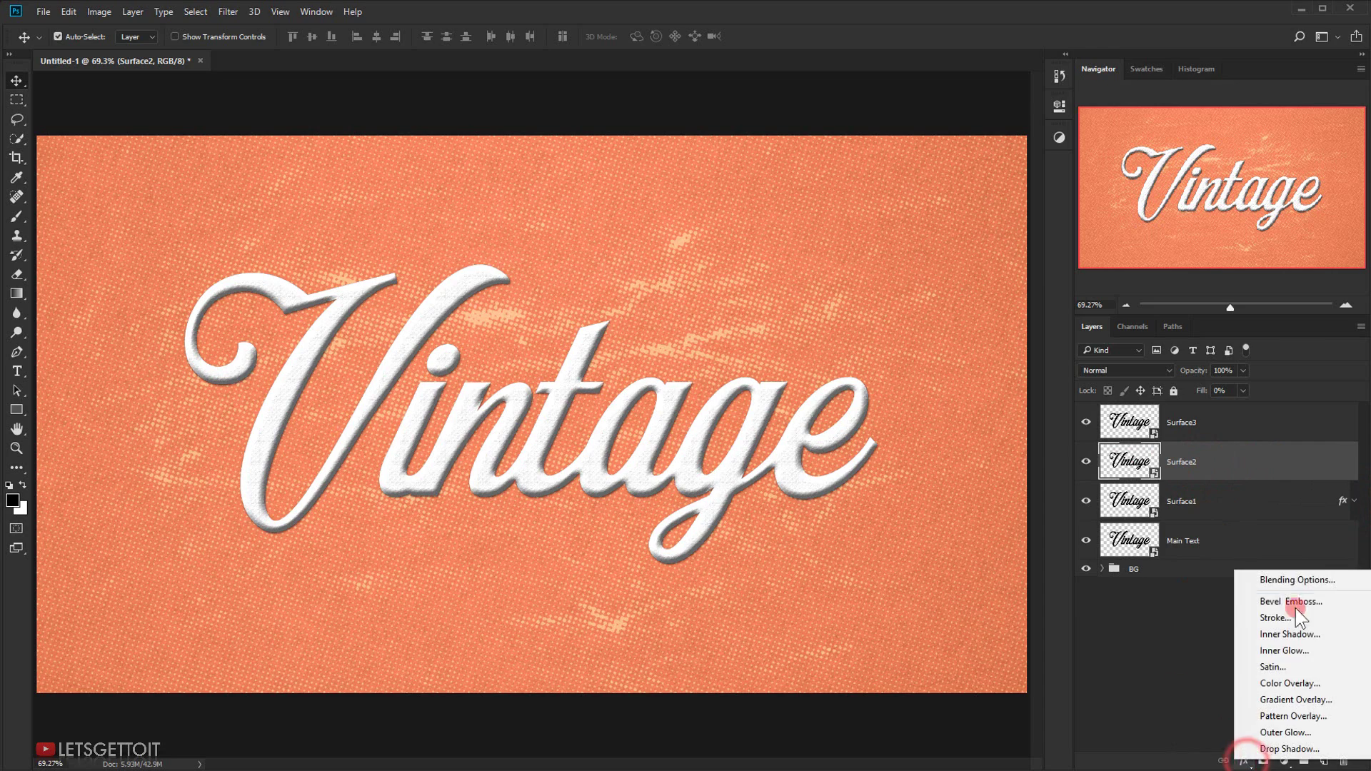
click(1318, 581)
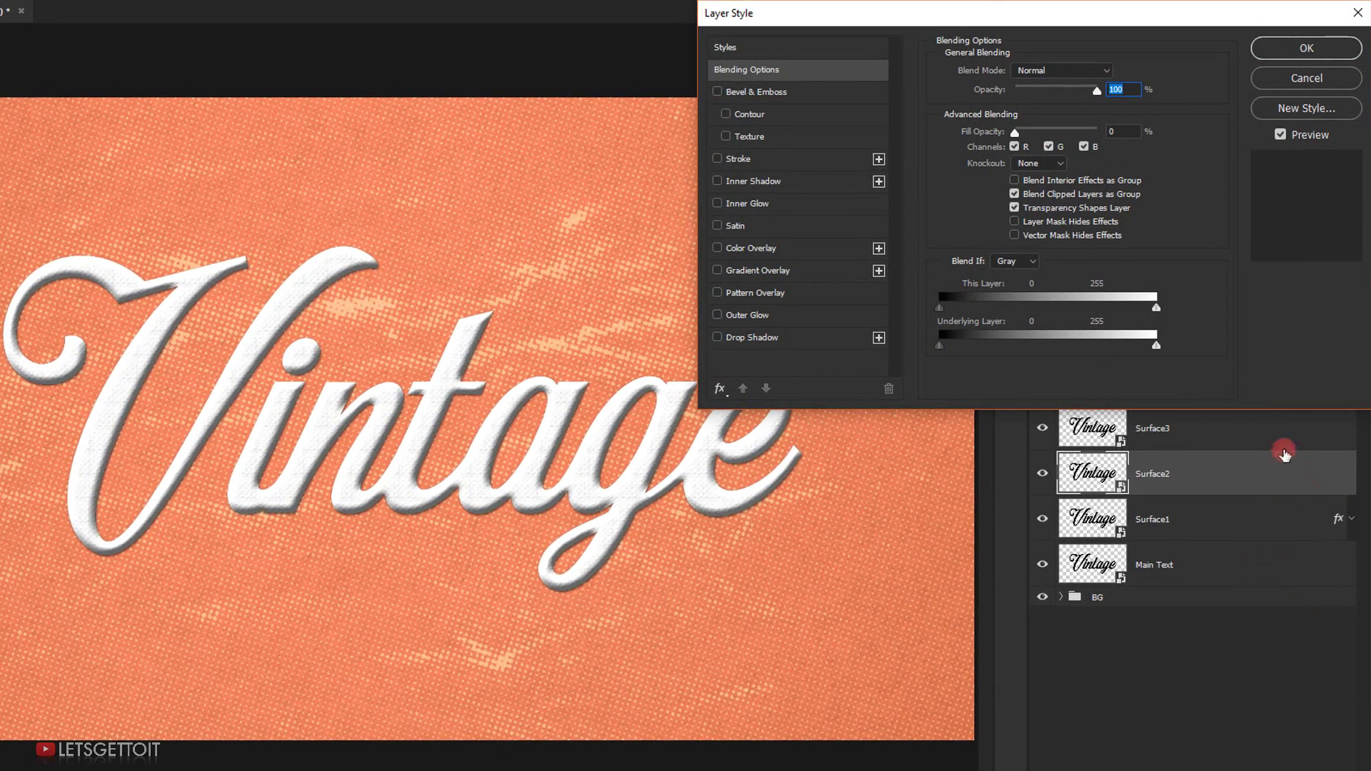
click(767, 93)
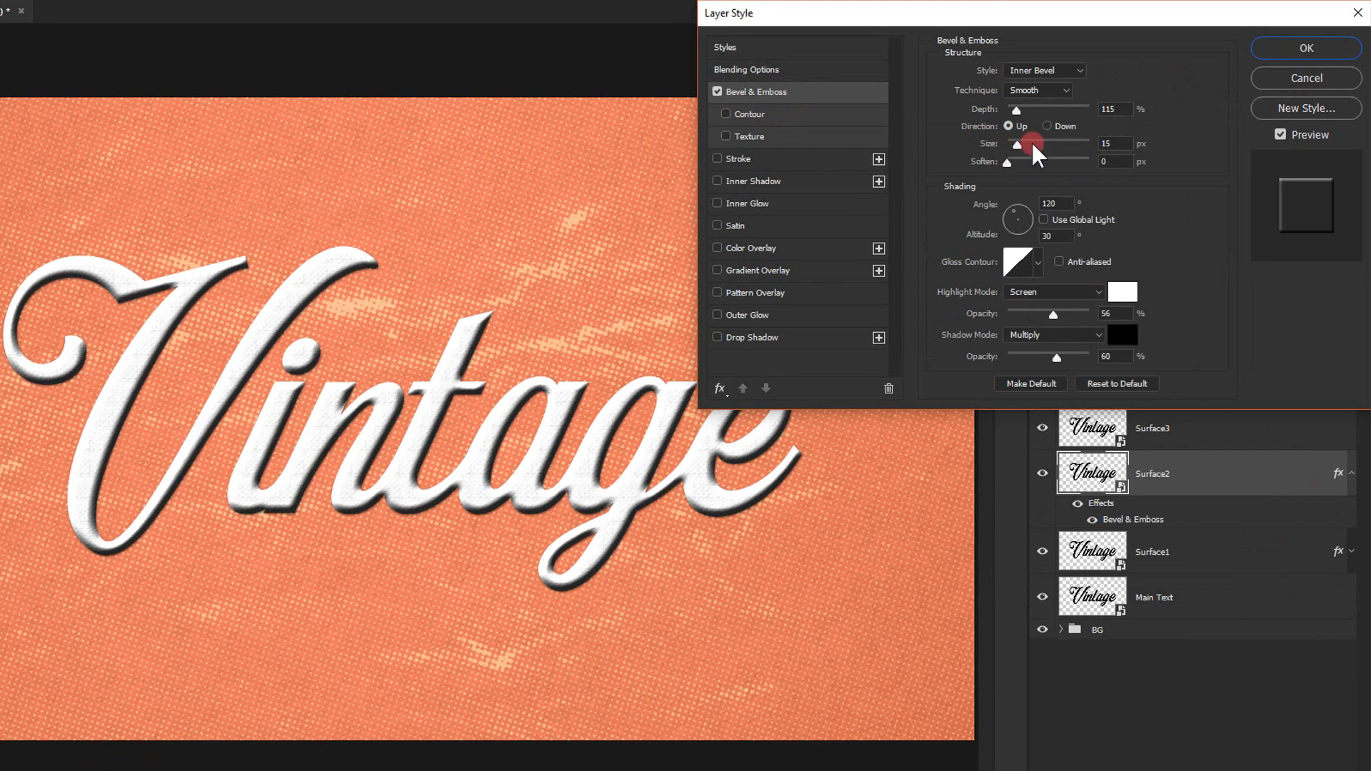
double_click(1121, 143)
text(22)
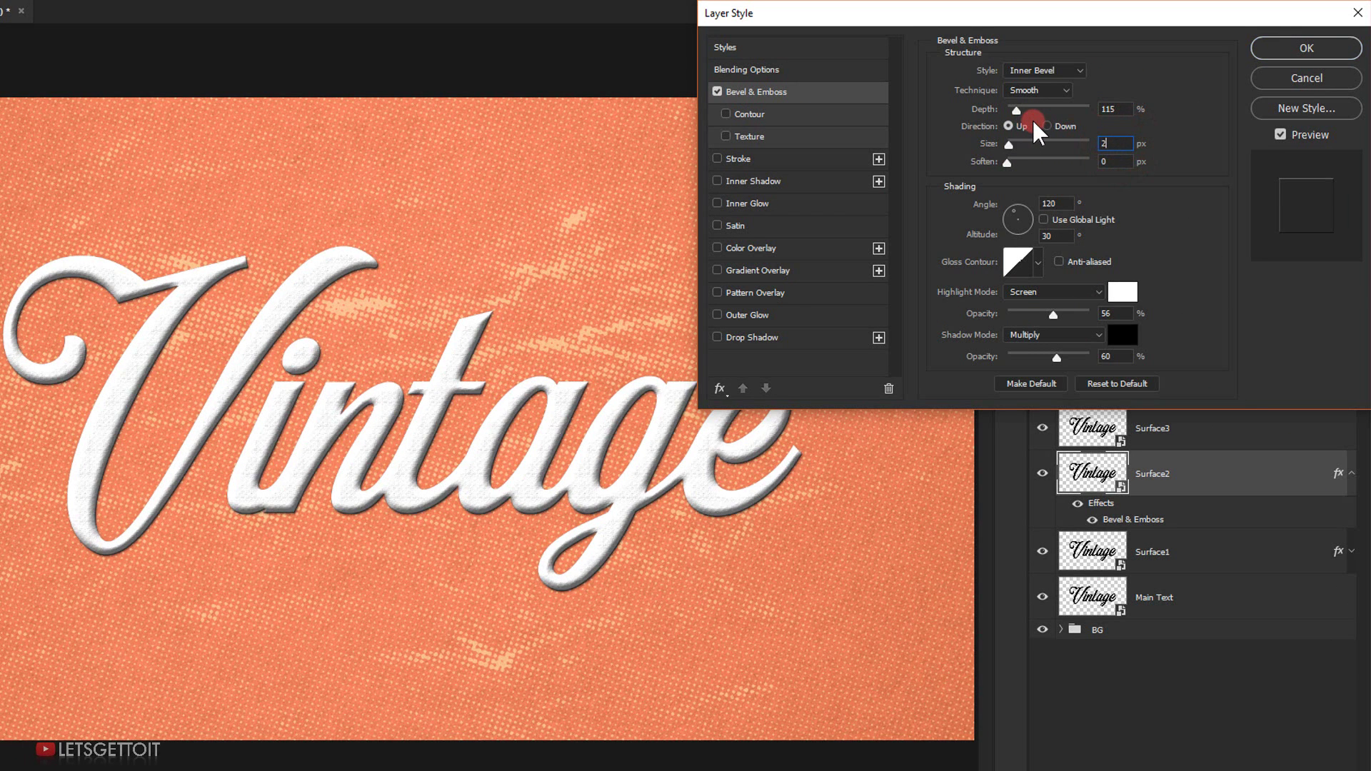
Step: Set the shading angle of Surface2's bevel to 130° and its altitude to 48°
double_click(1056, 202)
text(130)
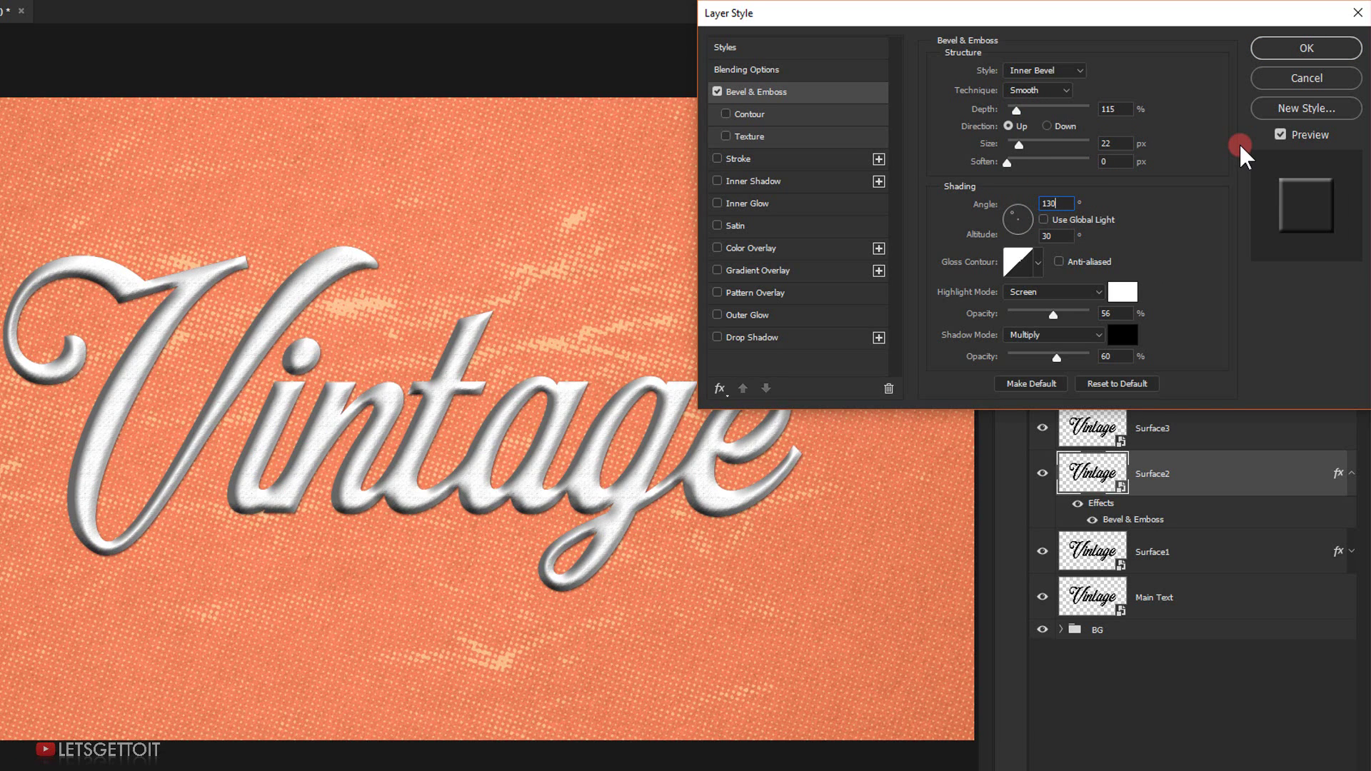
double_click(1057, 236)
text(43)
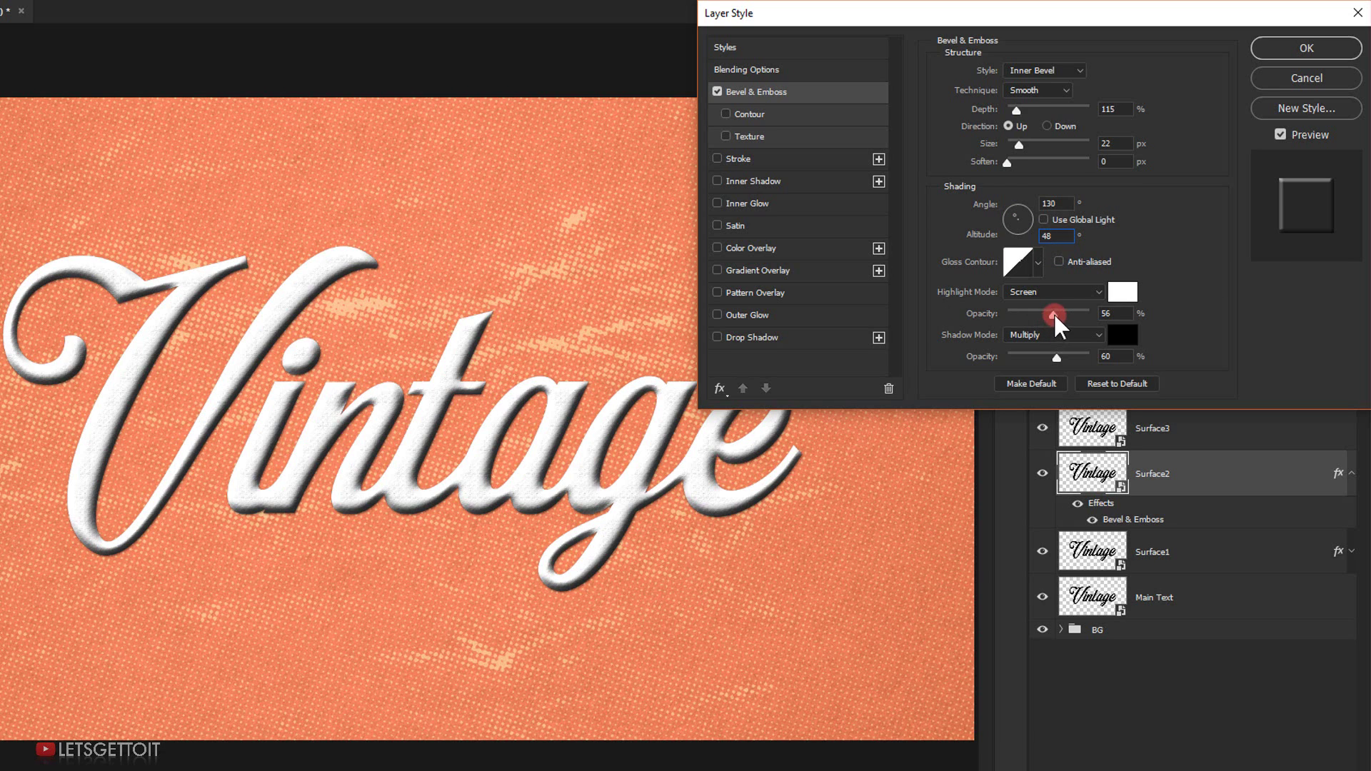
Step: Set the bevel's highlight opacity to 0% and shadow opacity to 50%, and enable its dotted texture
drag(1055, 315, 967, 315)
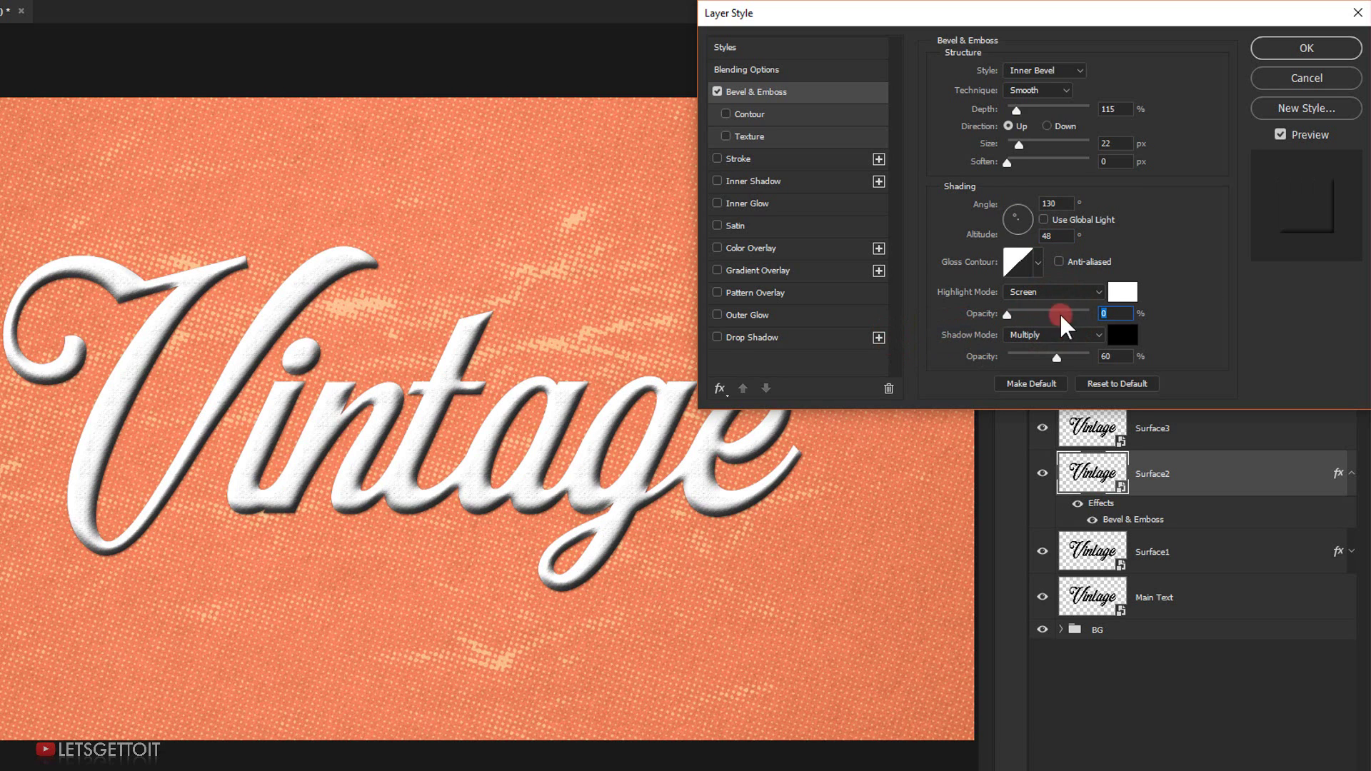
click(1113, 357)
text(50)
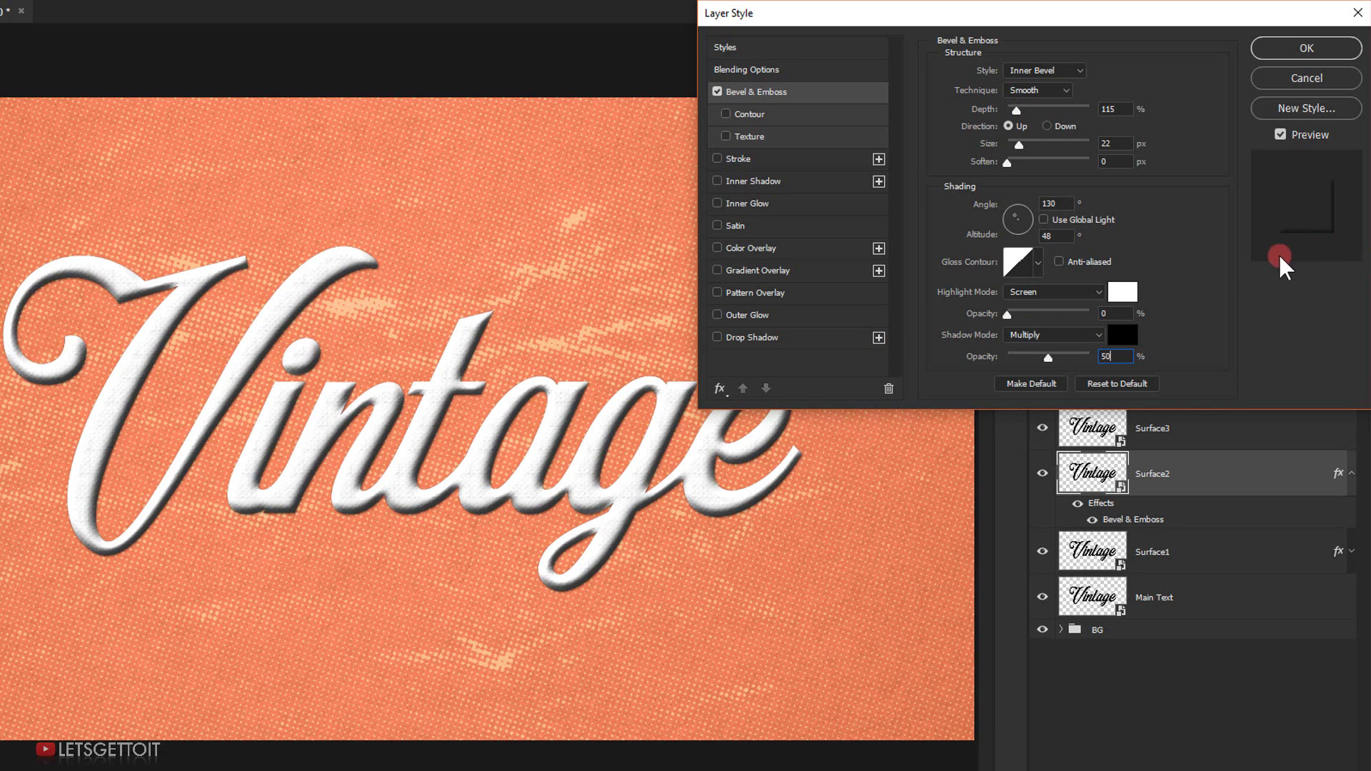
click(757, 136)
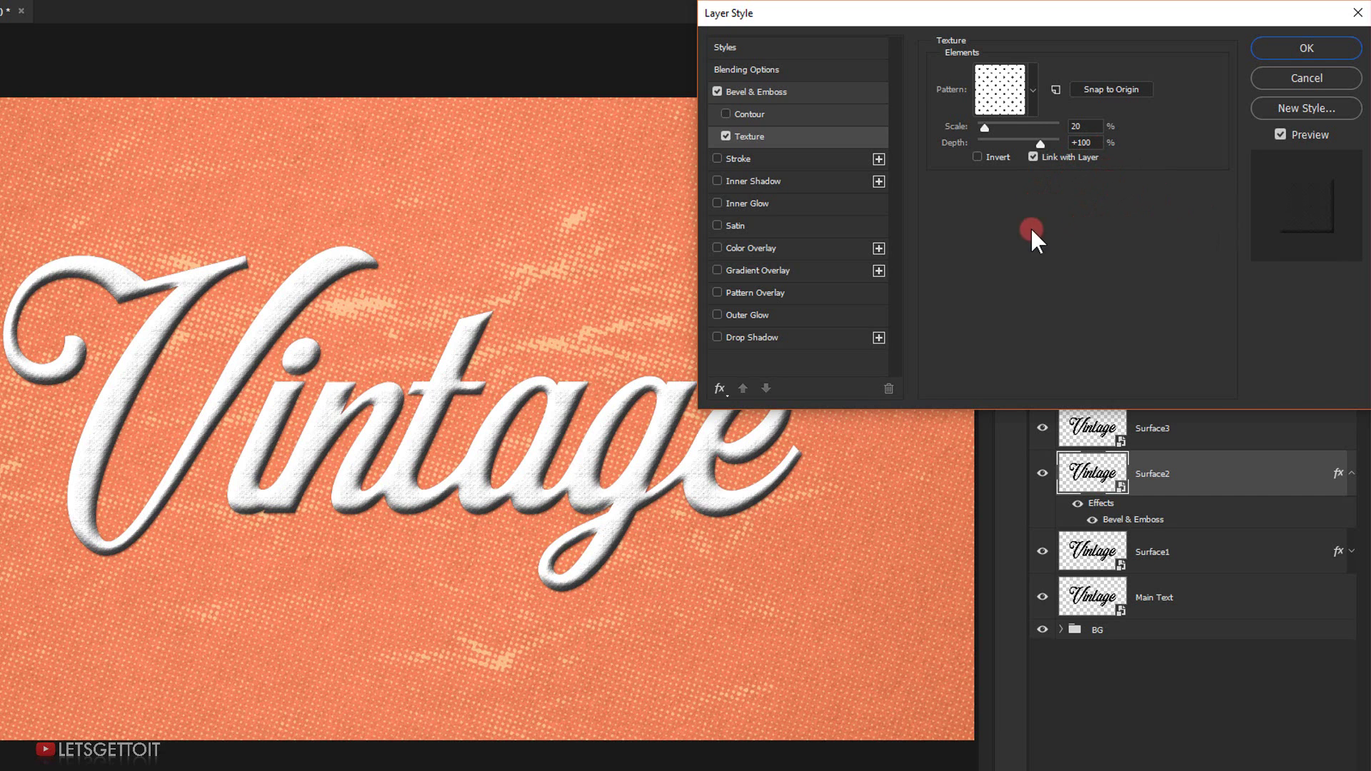
Step: Add a Satin effect to Surface2 with Normal blend mode and white as its color
click(755, 225)
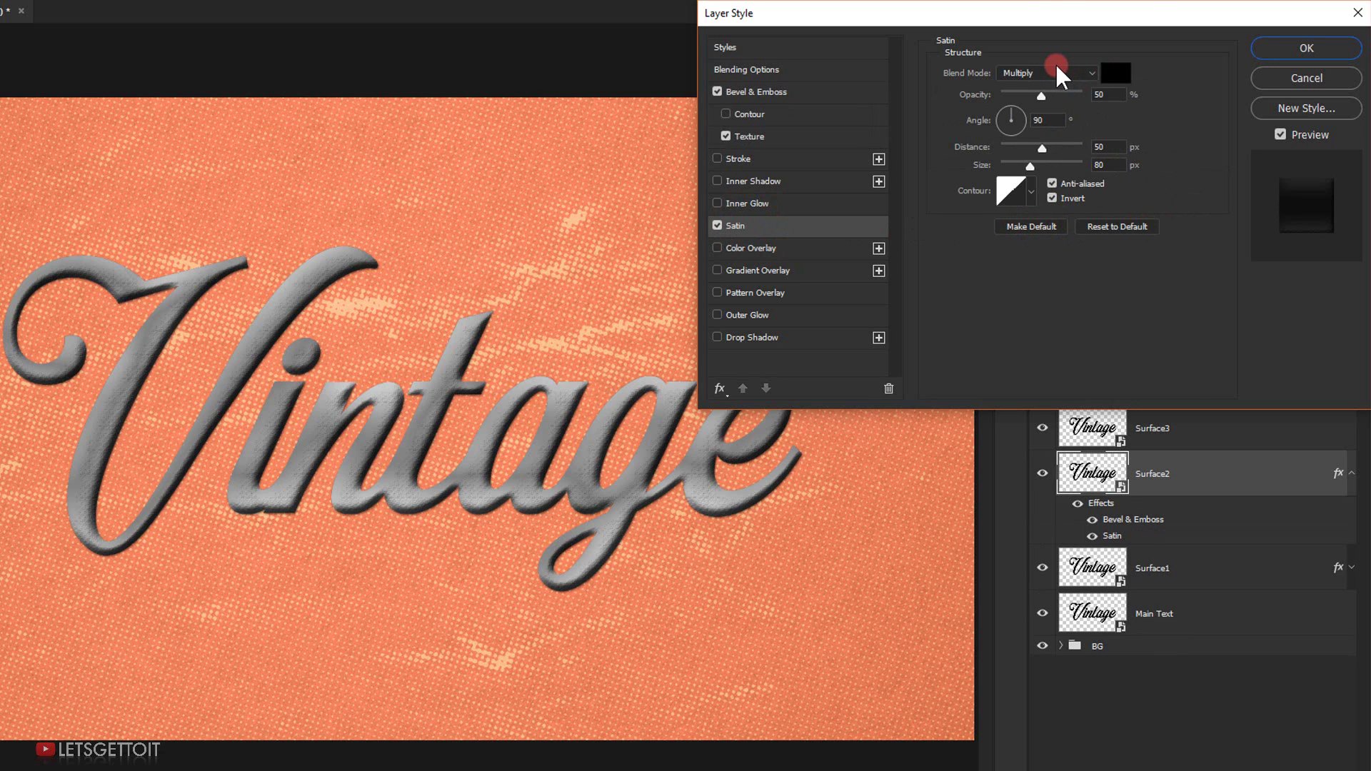
click(1056, 71)
click(1047, 87)
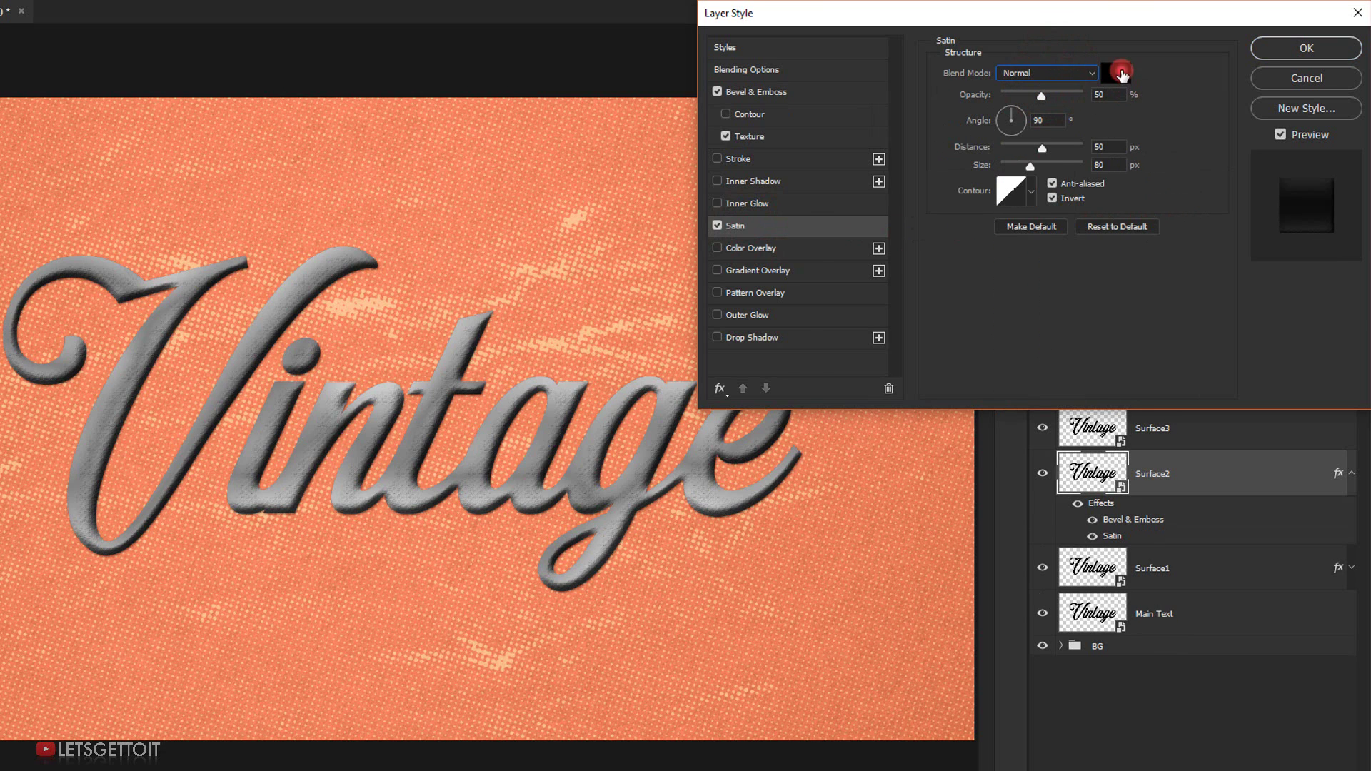
click(1122, 73)
click(361, 183)
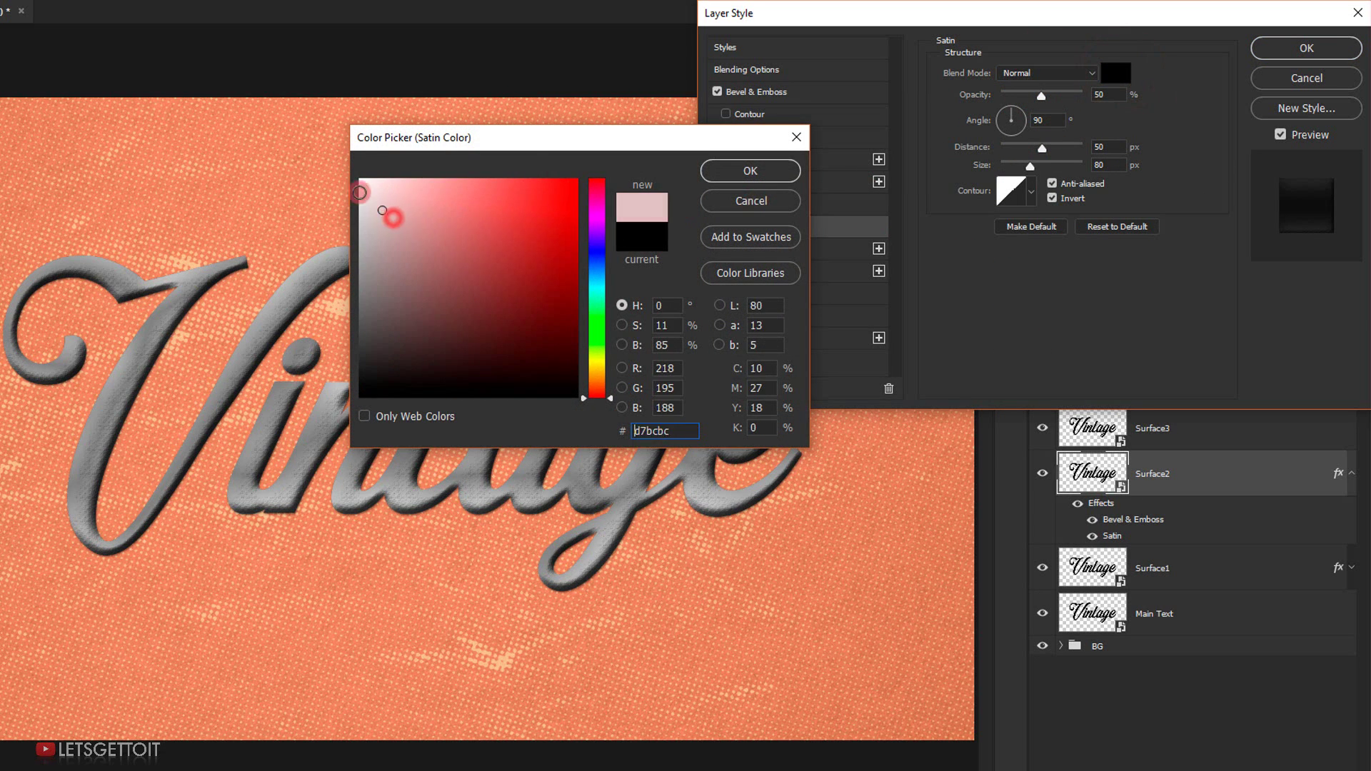
click(757, 171)
Step: Set the satin's opacity to 70%, angle to 20° and distance to 70 px
click(1107, 94)
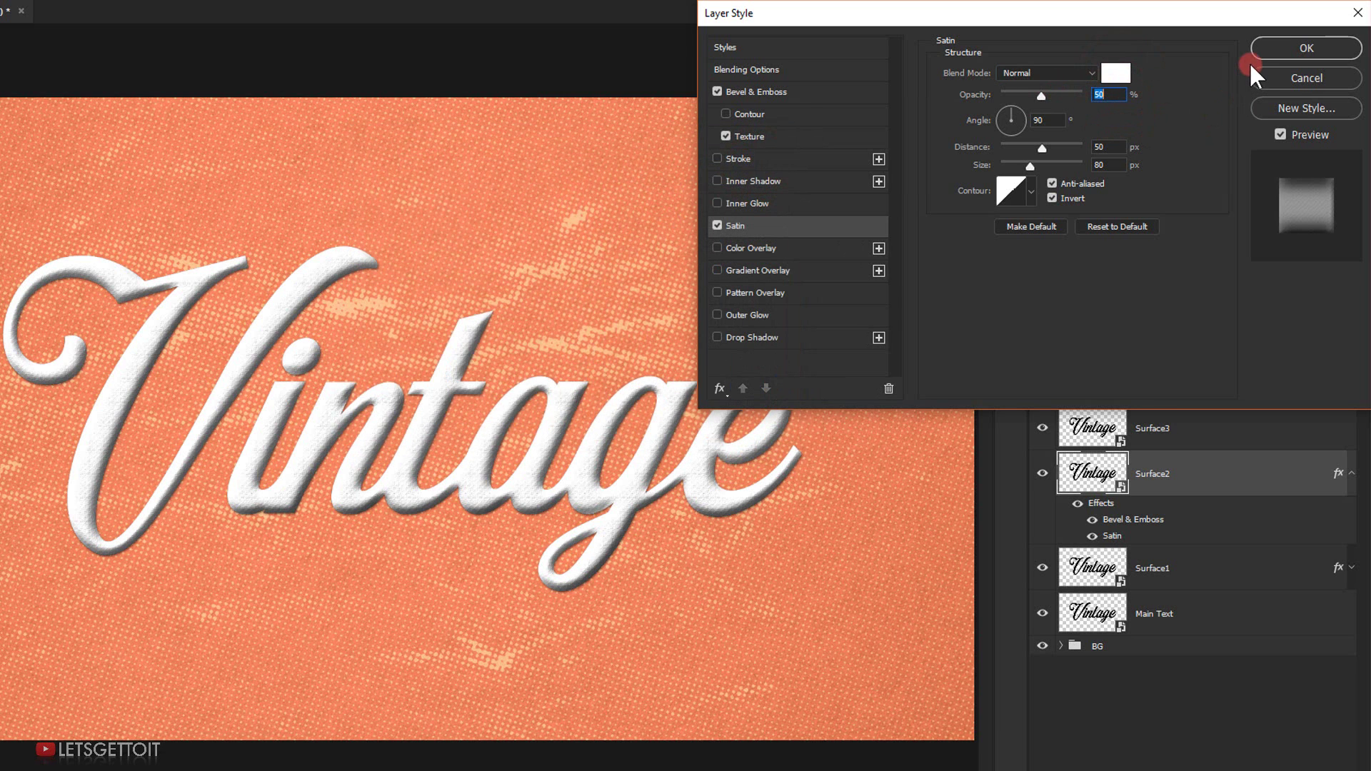
text(70)
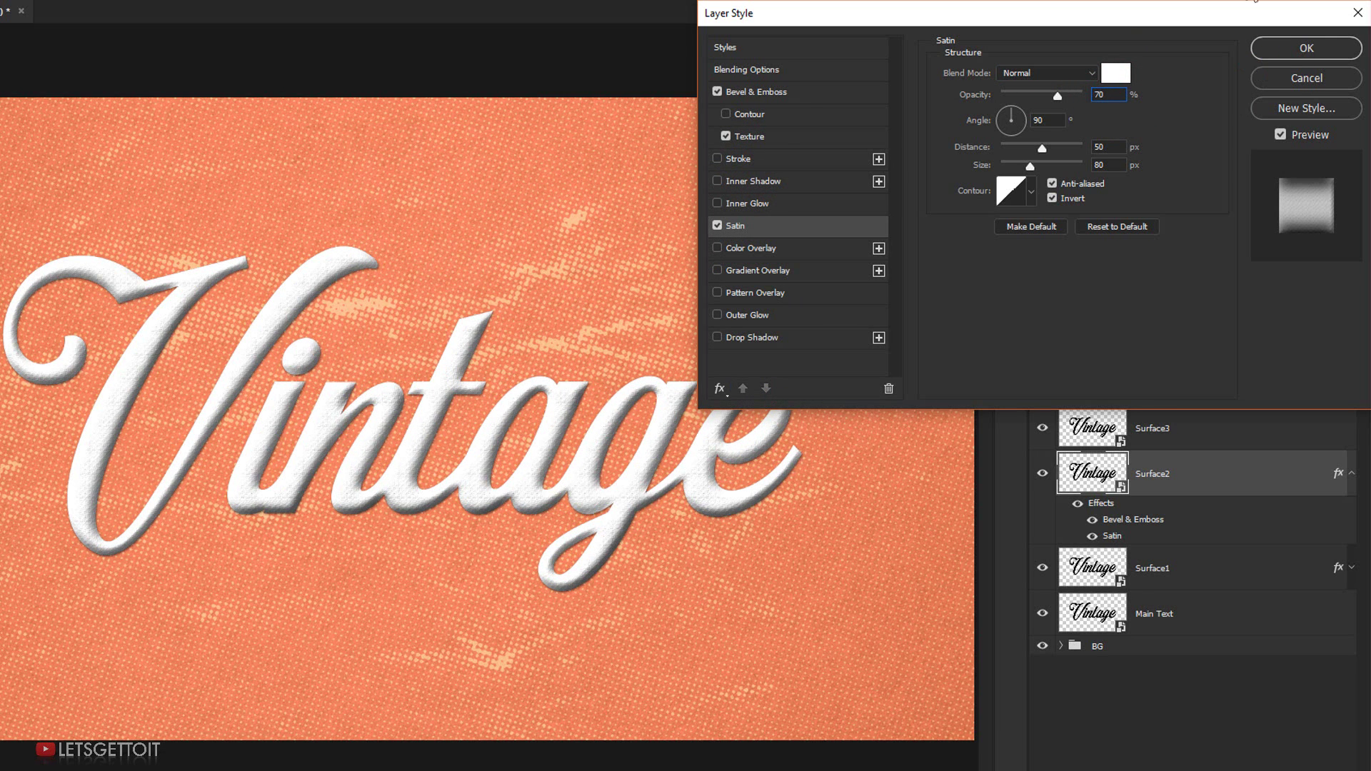
click(1047, 120)
text(20)
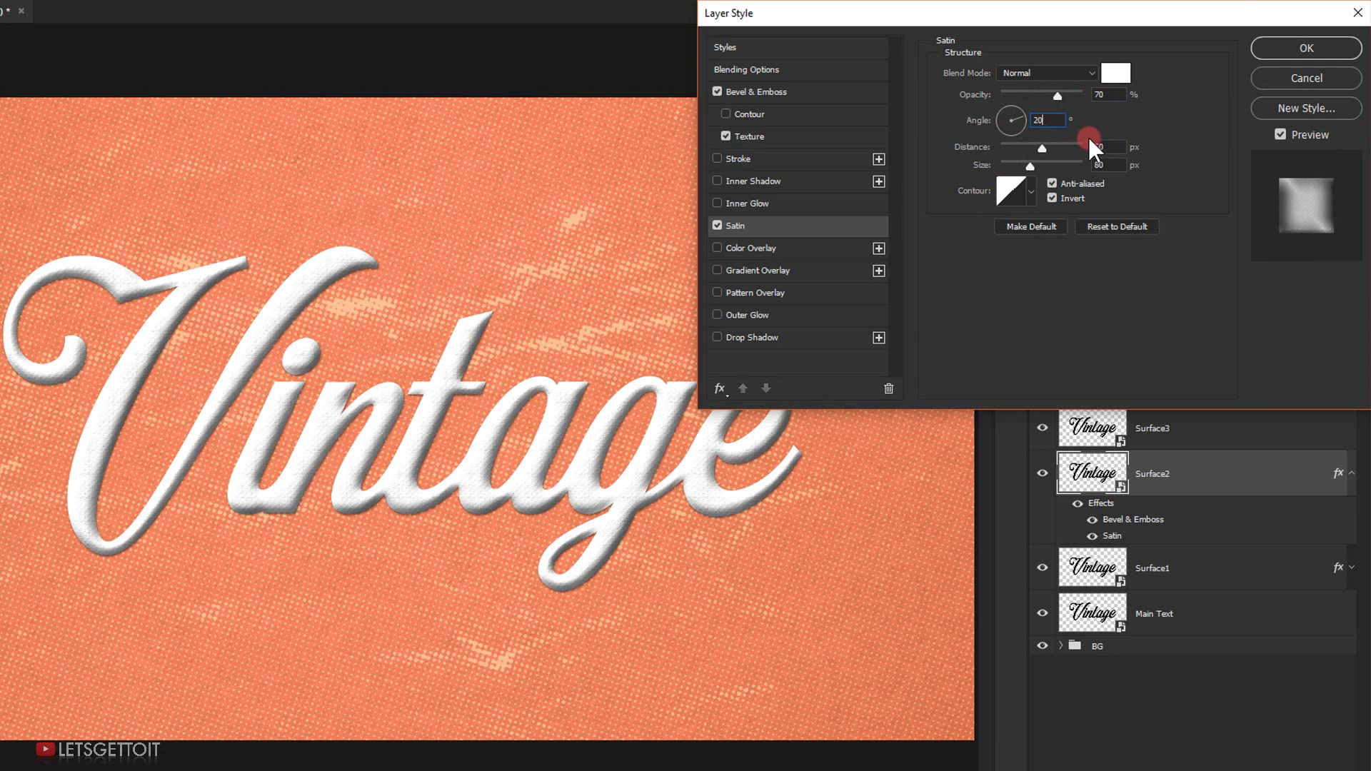
double_click(1123, 148)
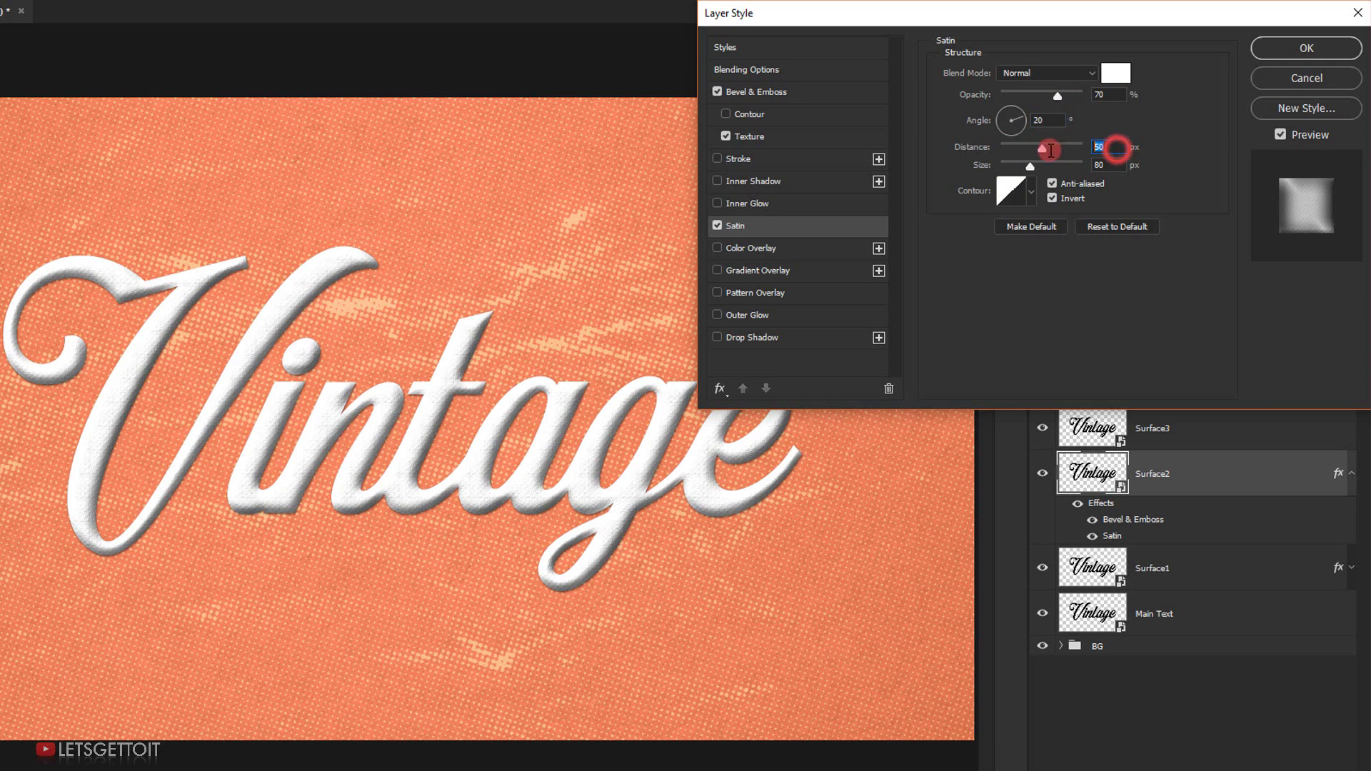
text(70)
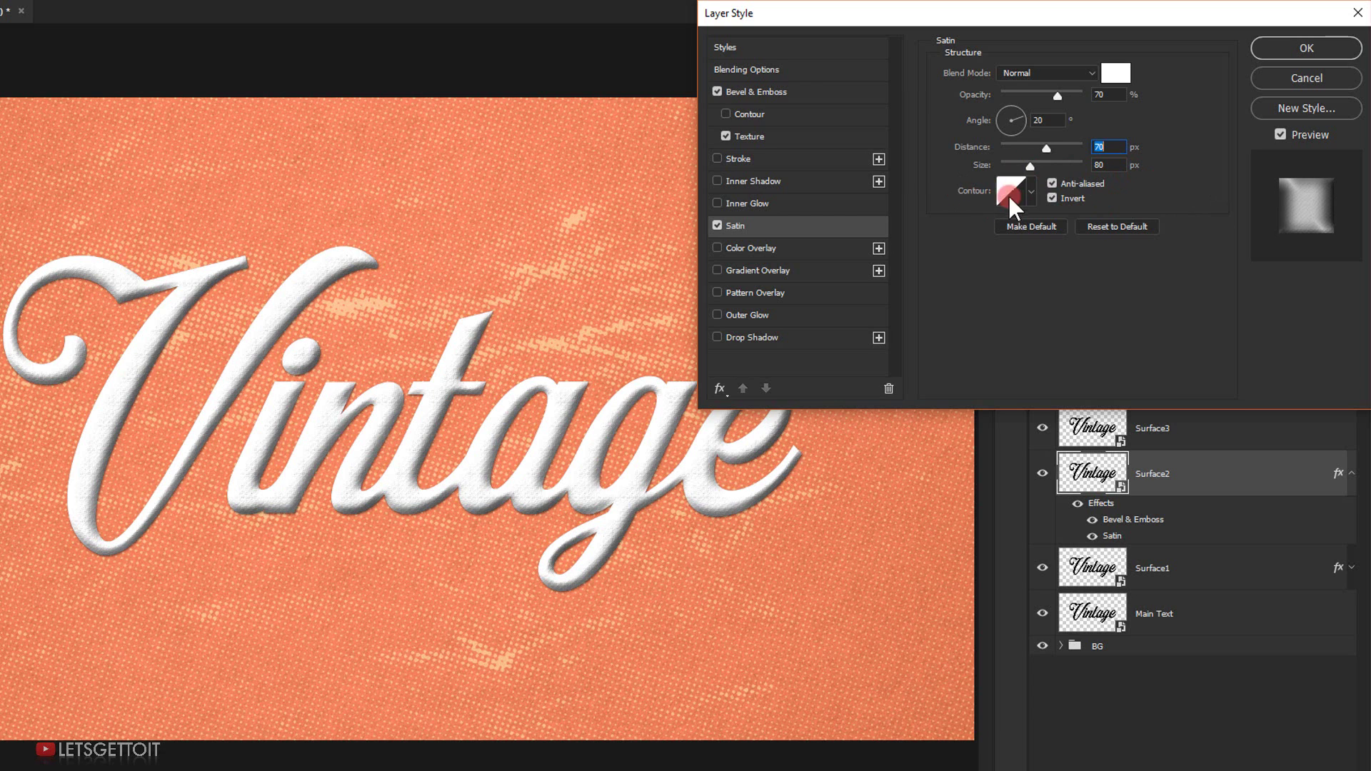
Step: Give the satin the Gaussian contour, with the presets shown as a large list, and apply the layer style to Surface2
click(1031, 191)
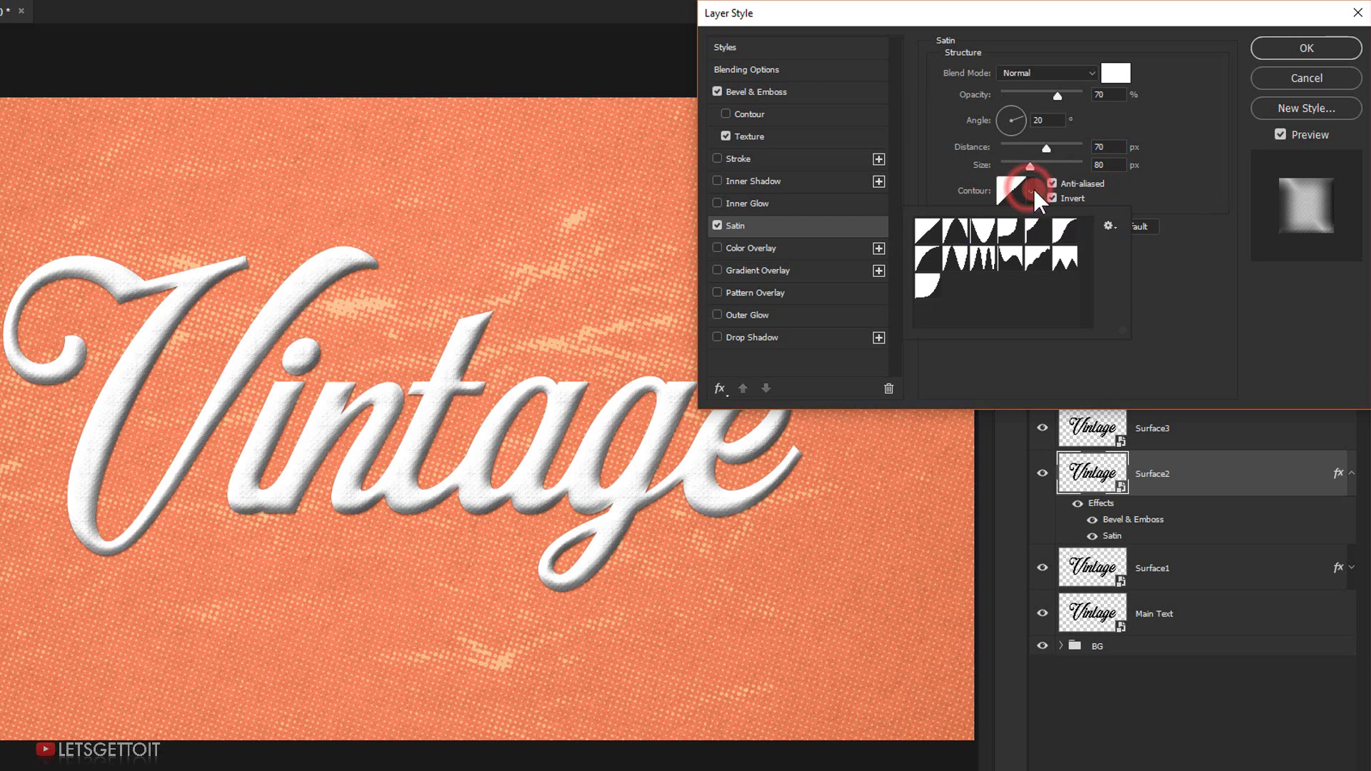
click(1074, 241)
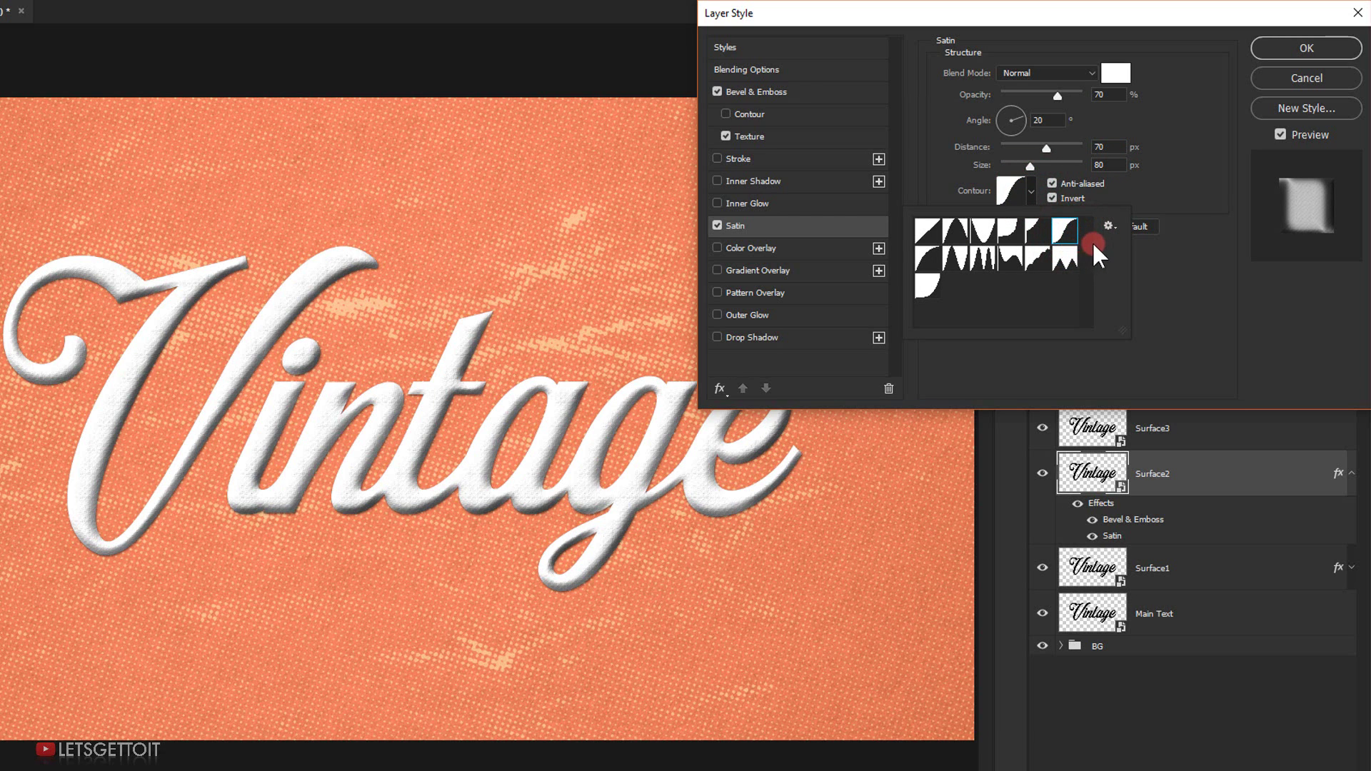
click(1115, 225)
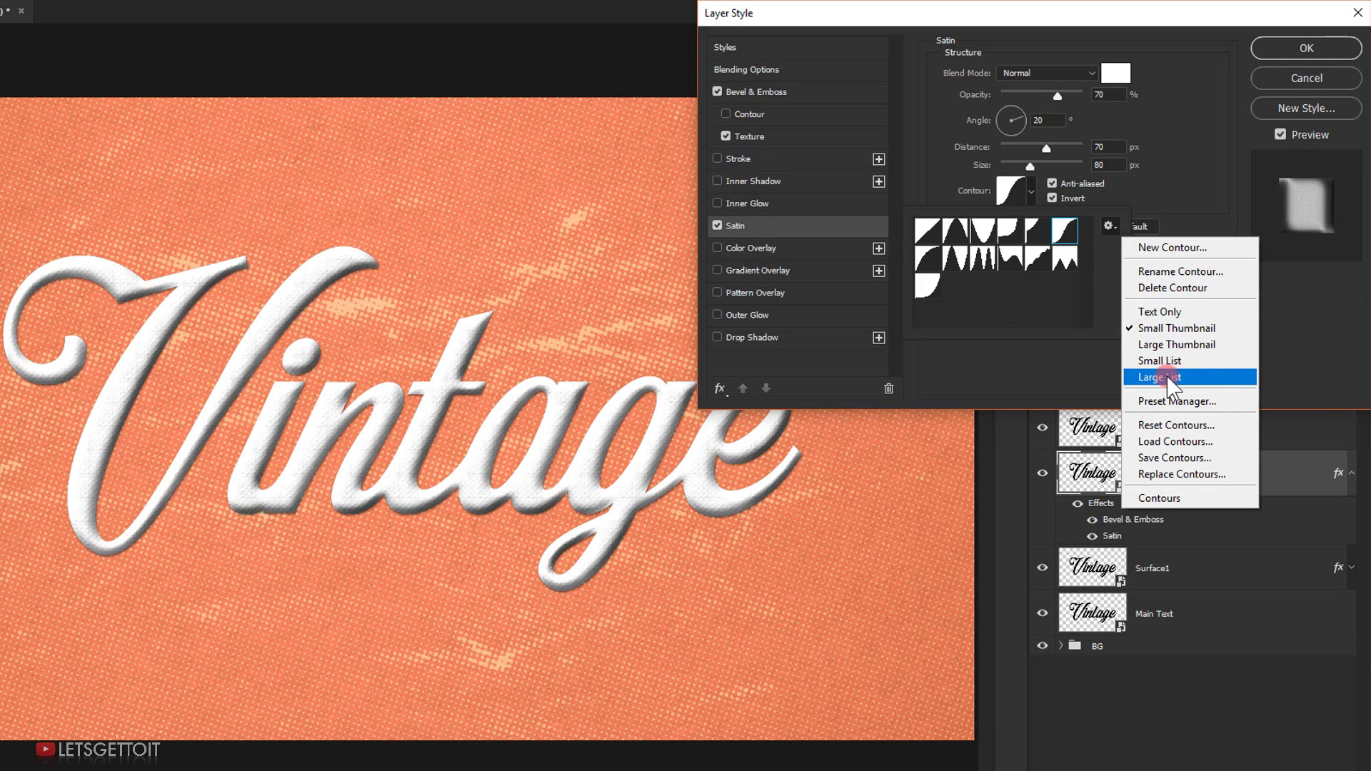
click(1190, 379)
drag(1186, 407, 1189, 500)
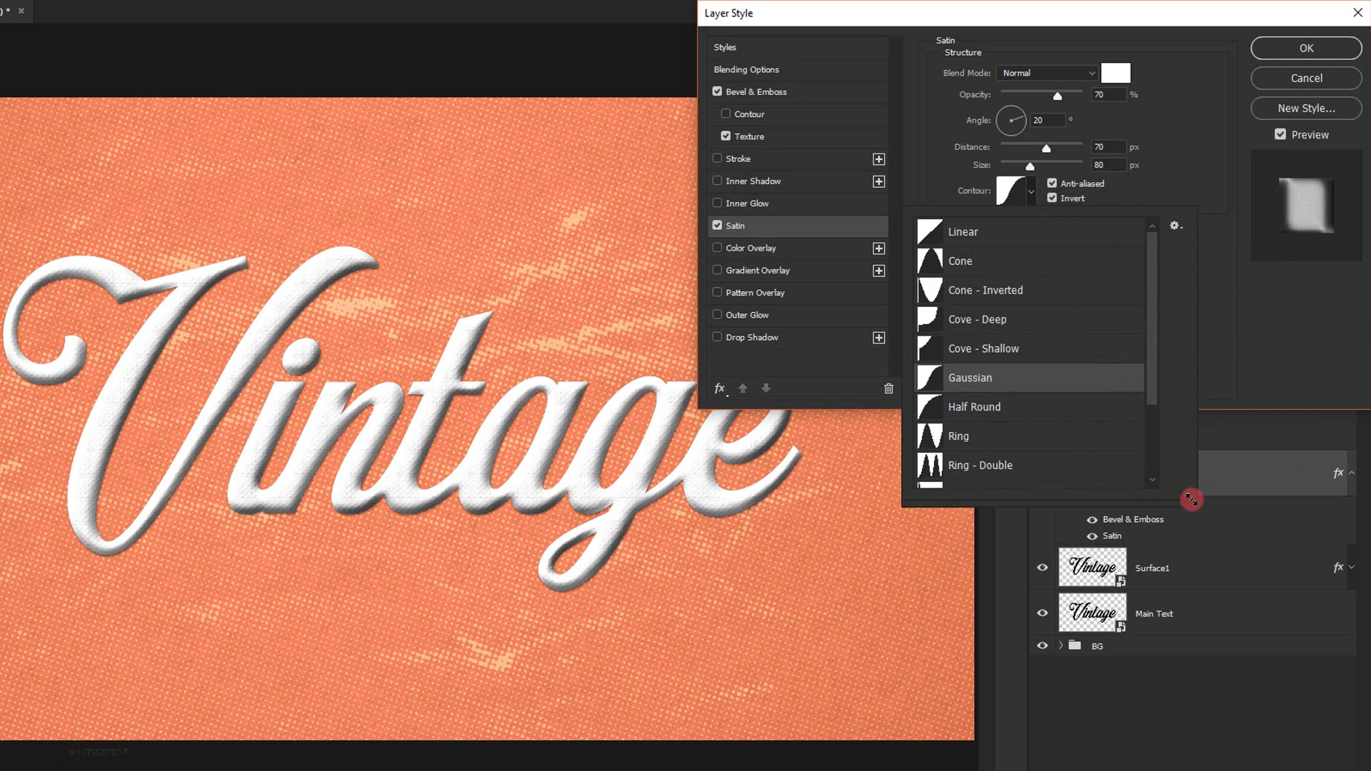
click(972, 385)
click(1265, 343)
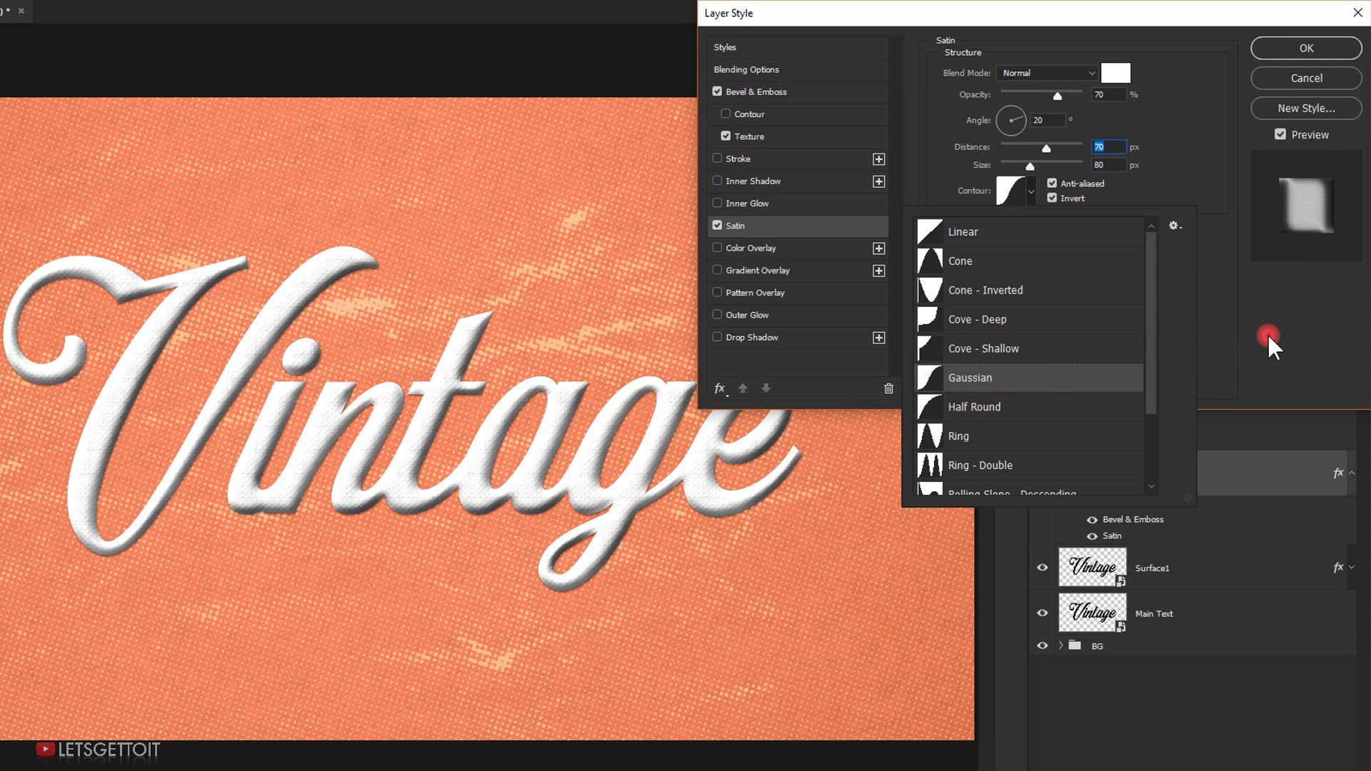
click(1327, 50)
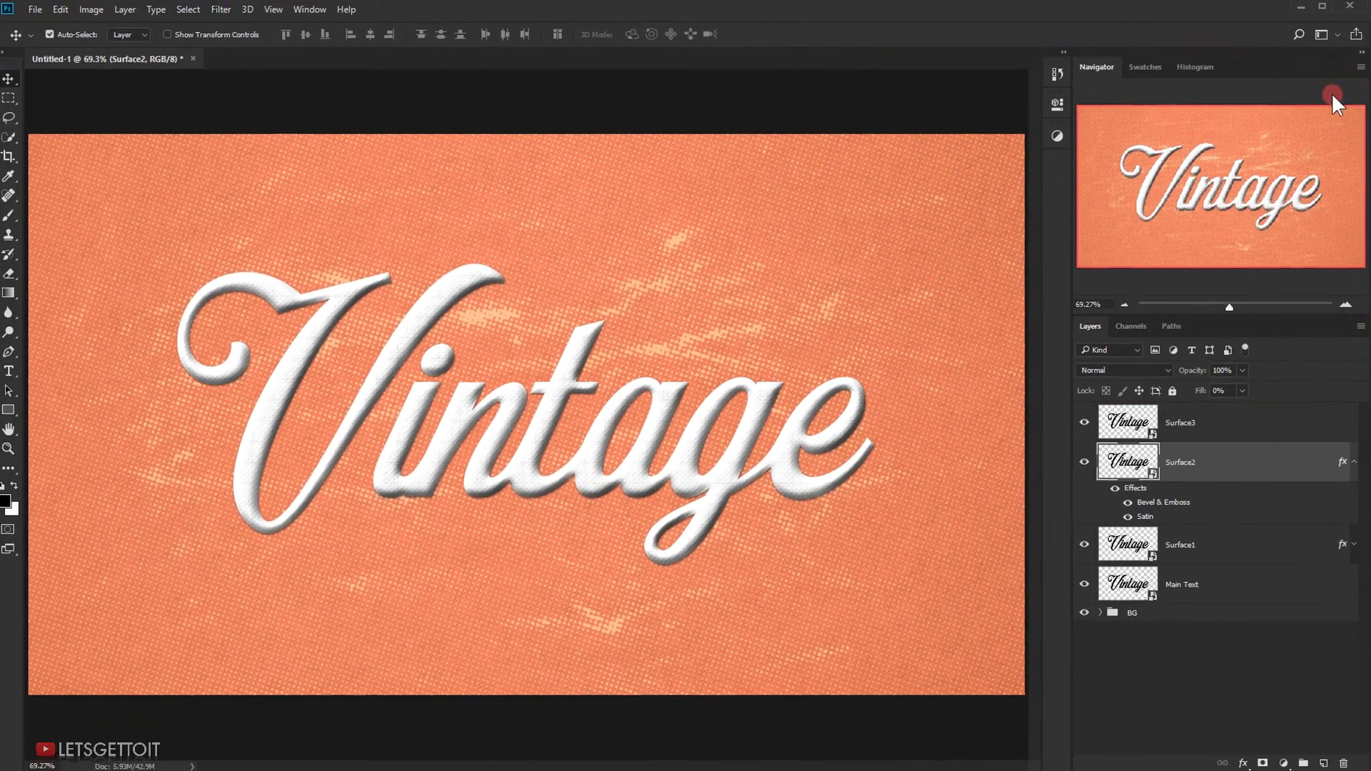
click(1356, 471)
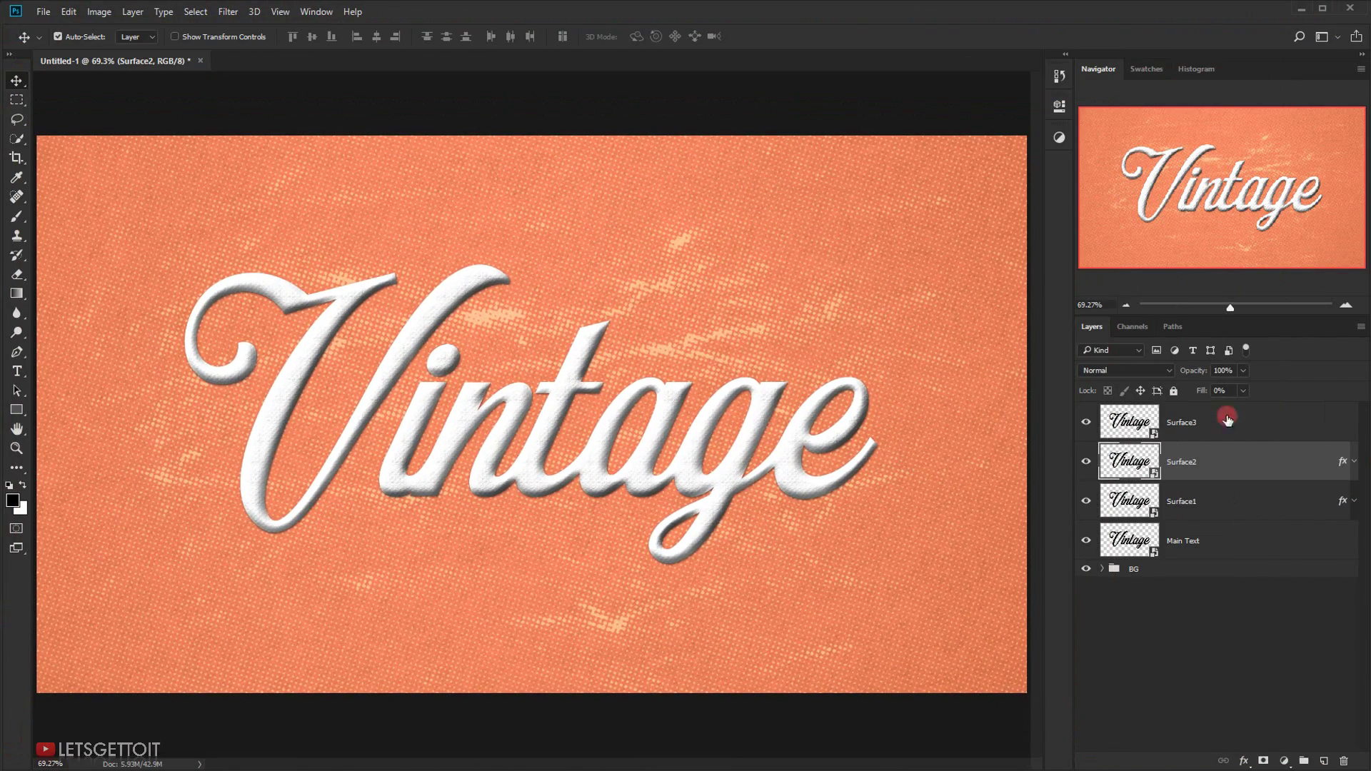
Step: Add a Stroke with a 4 px size to the Surface3 layer
click(1206, 424)
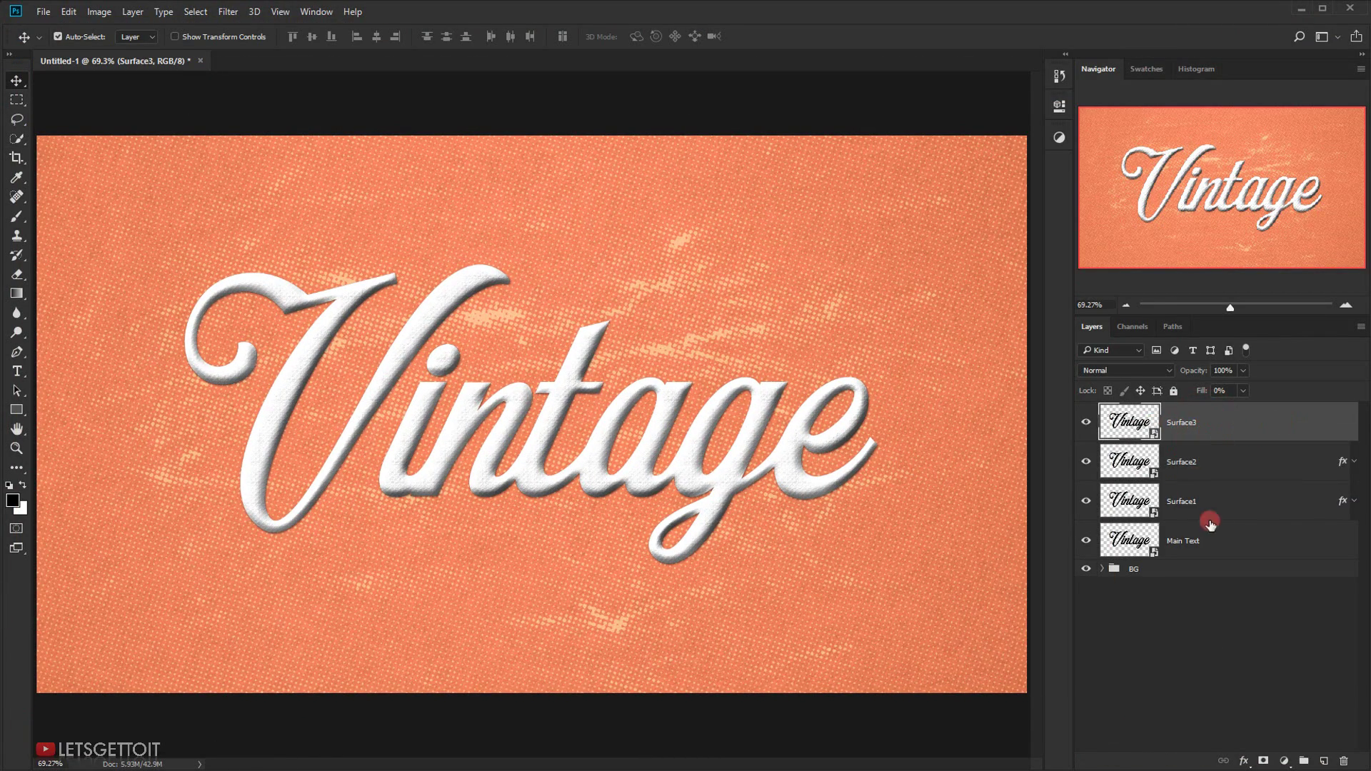
click(1245, 761)
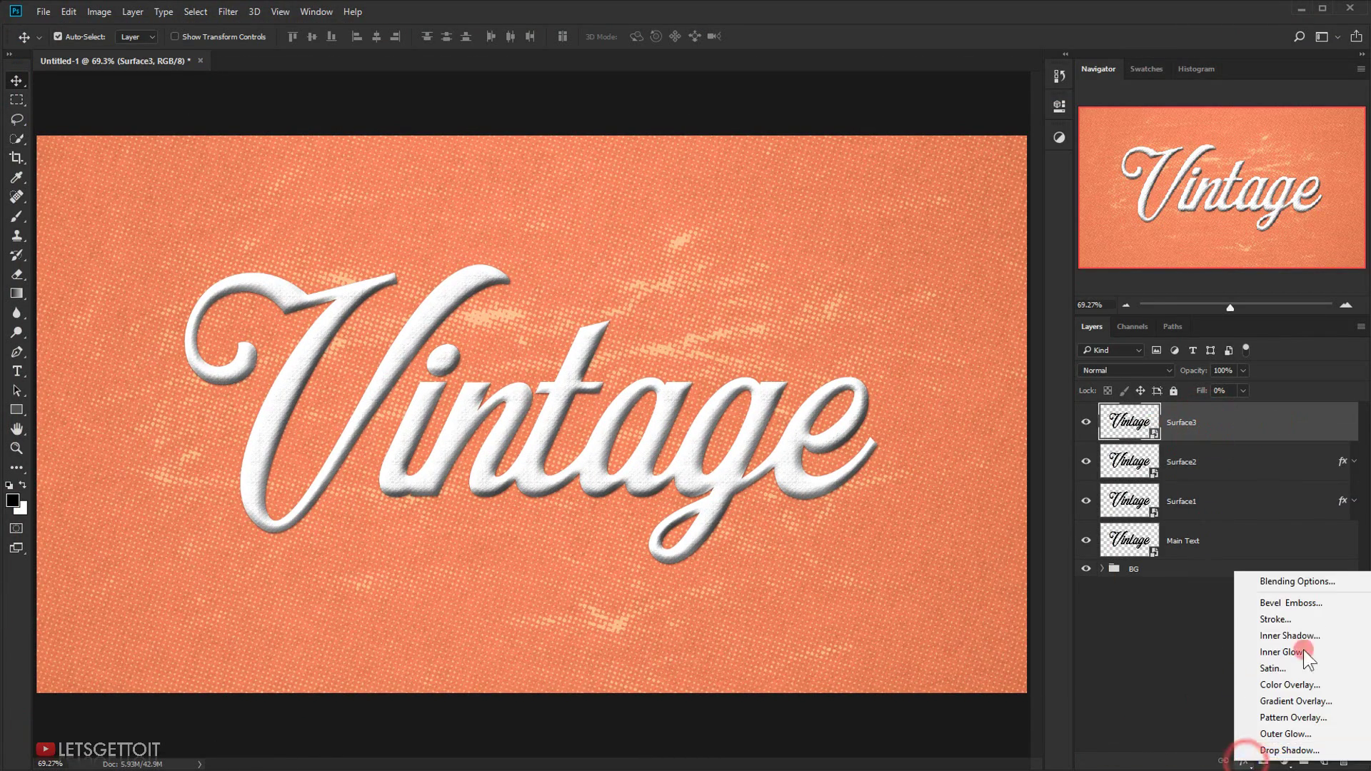
click(1289, 578)
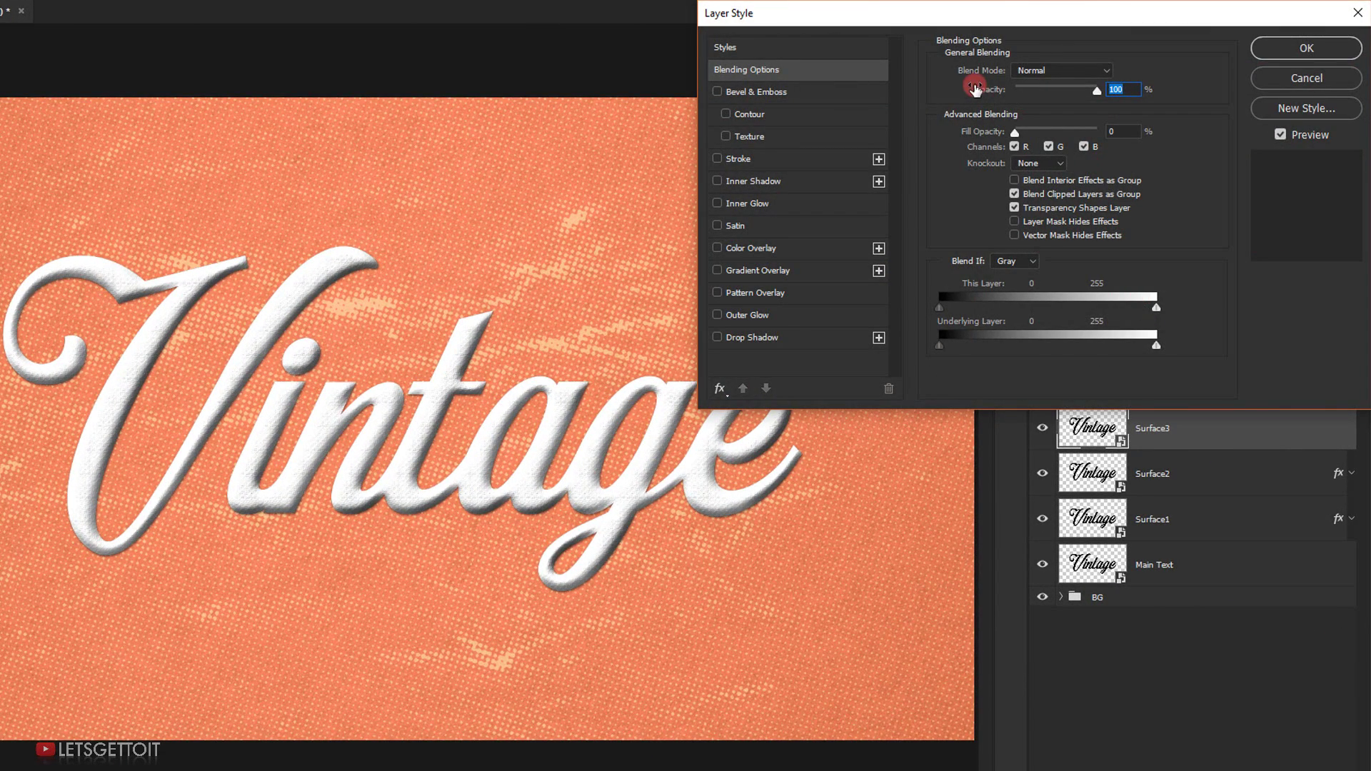
click(757, 159)
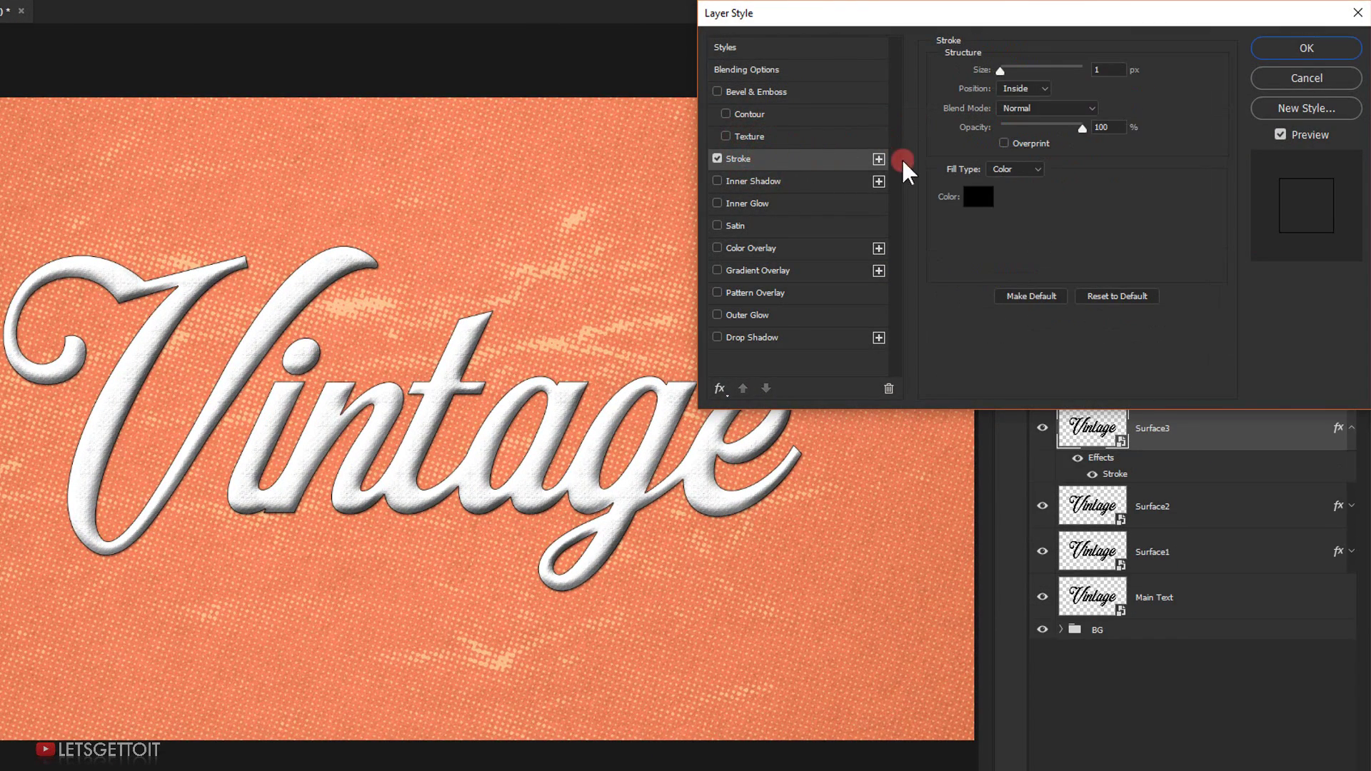
double_click(1119, 69)
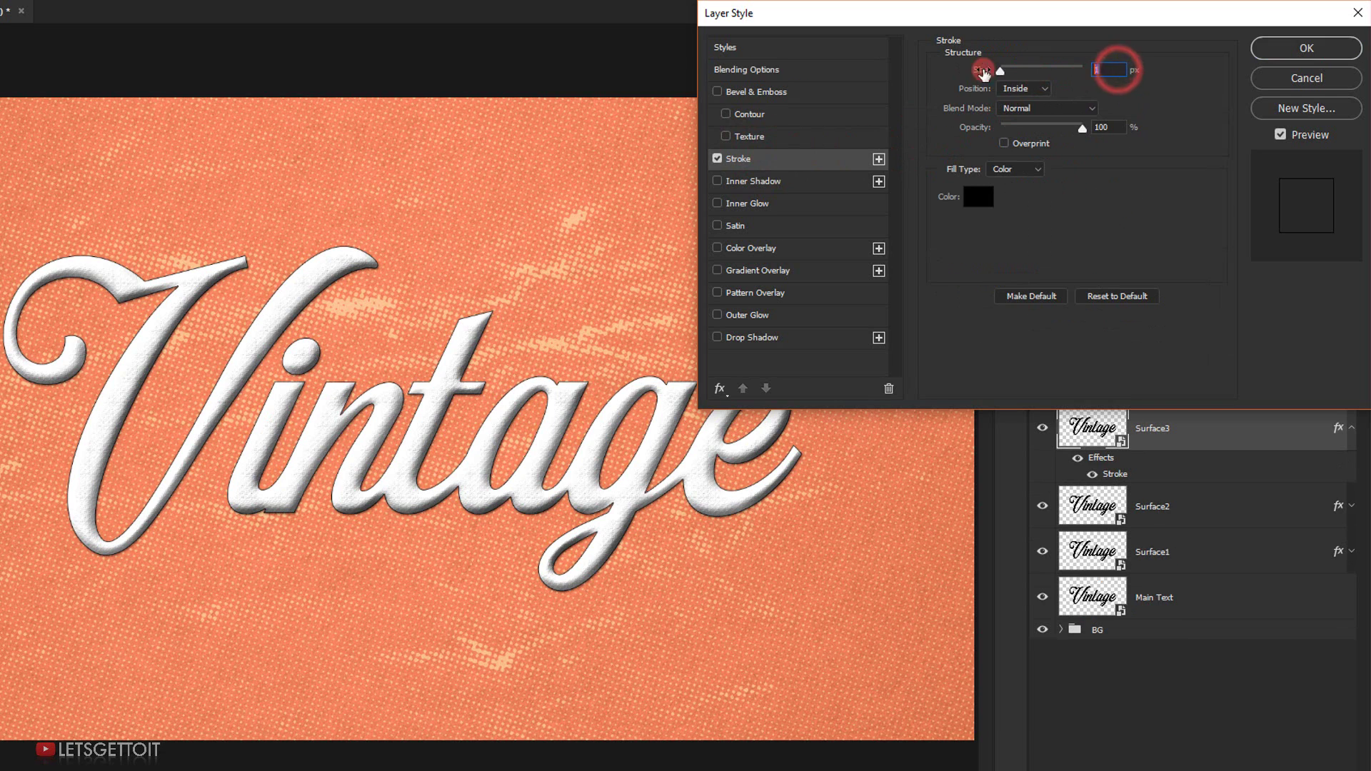
text(4)
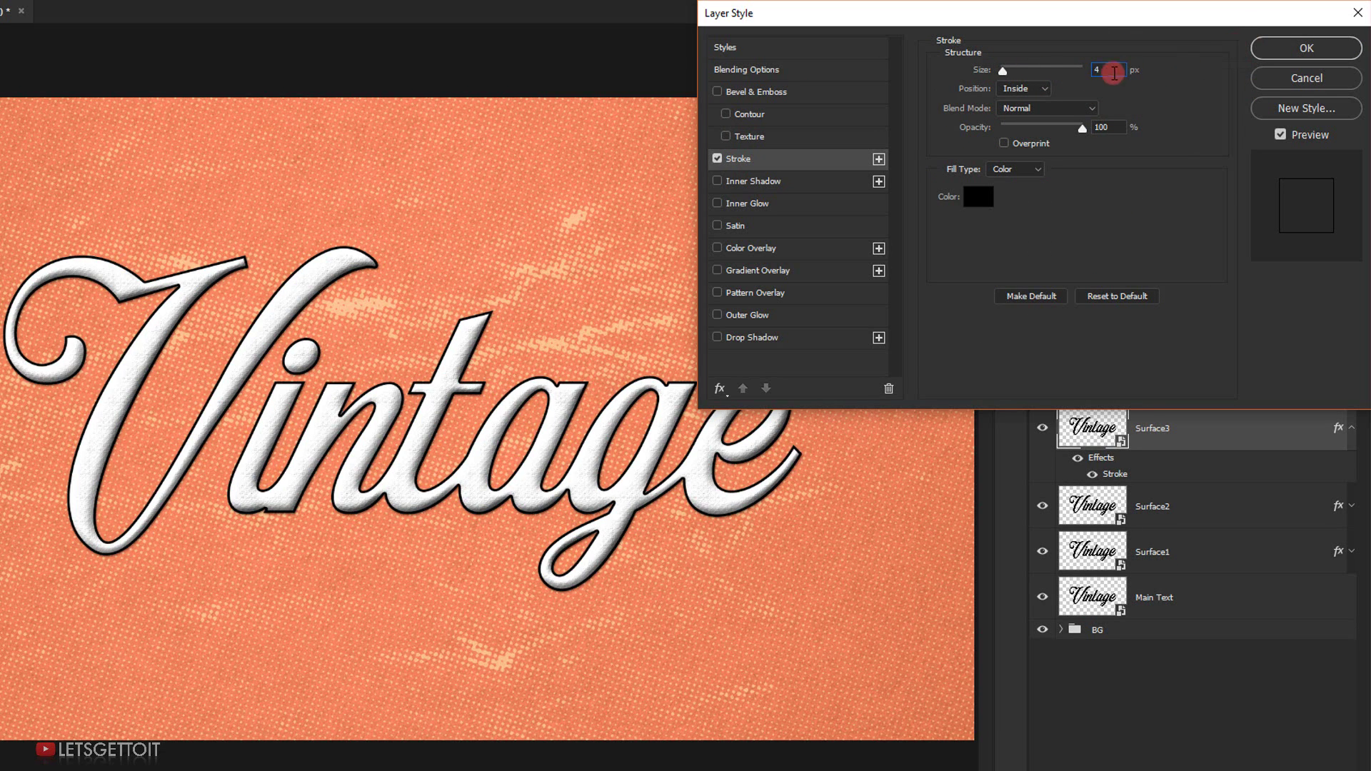
Step: Position the stroke outside the text and set its opacity to 80%
click(1031, 86)
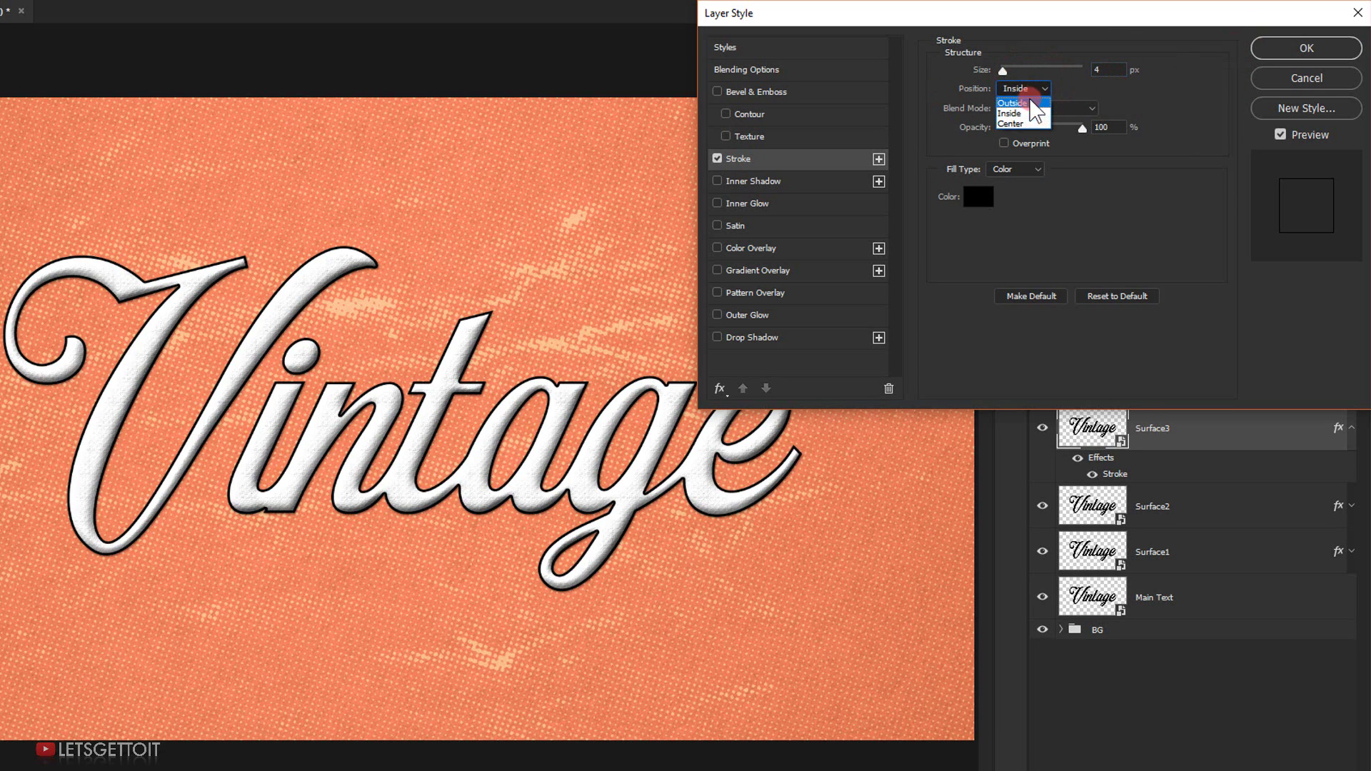
click(1021, 109)
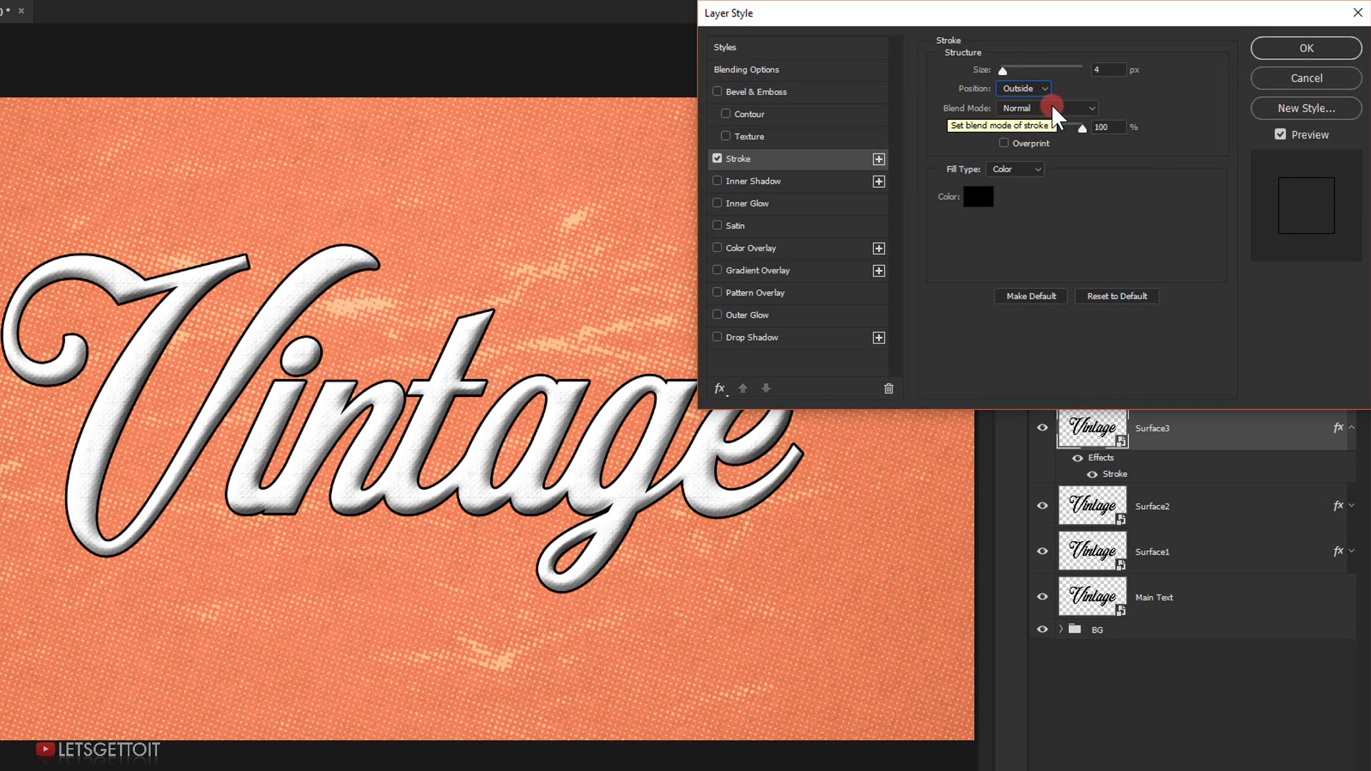
click(1125, 133)
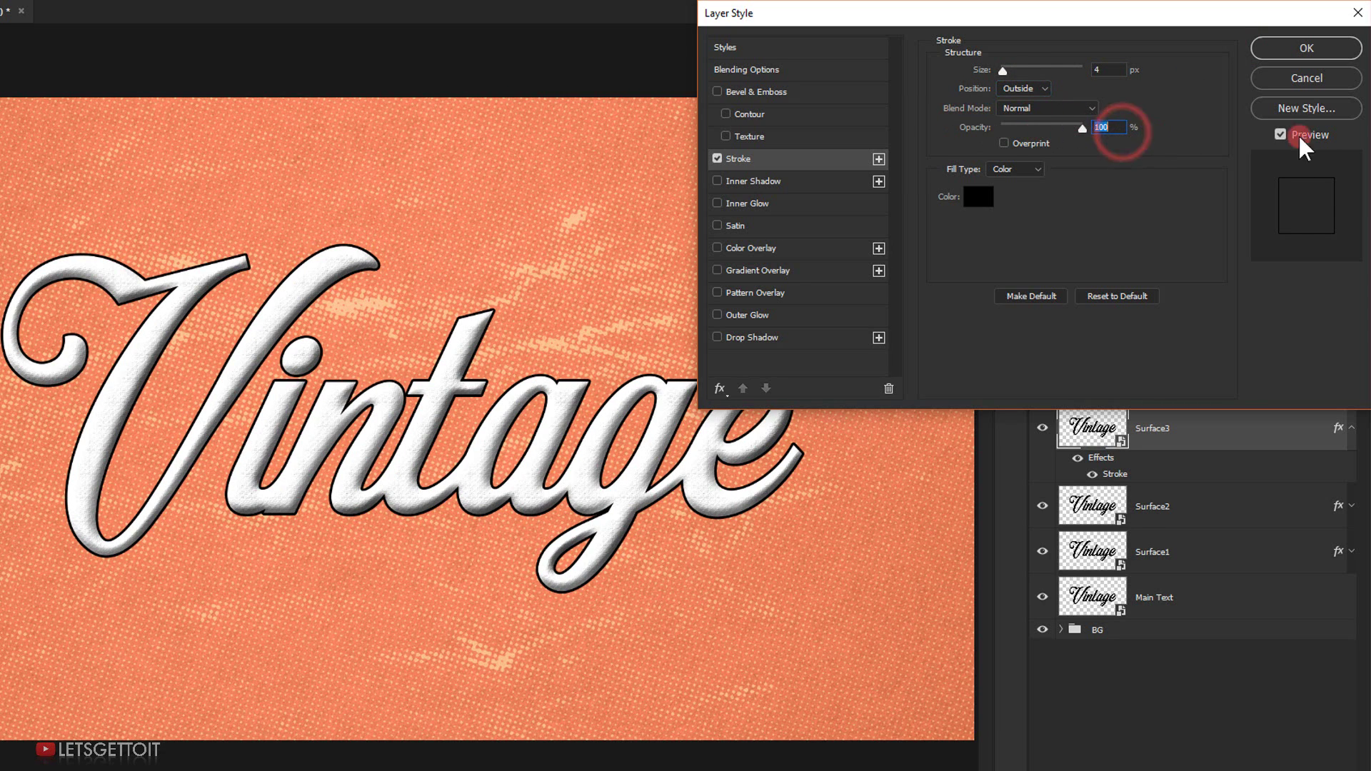
text(80)
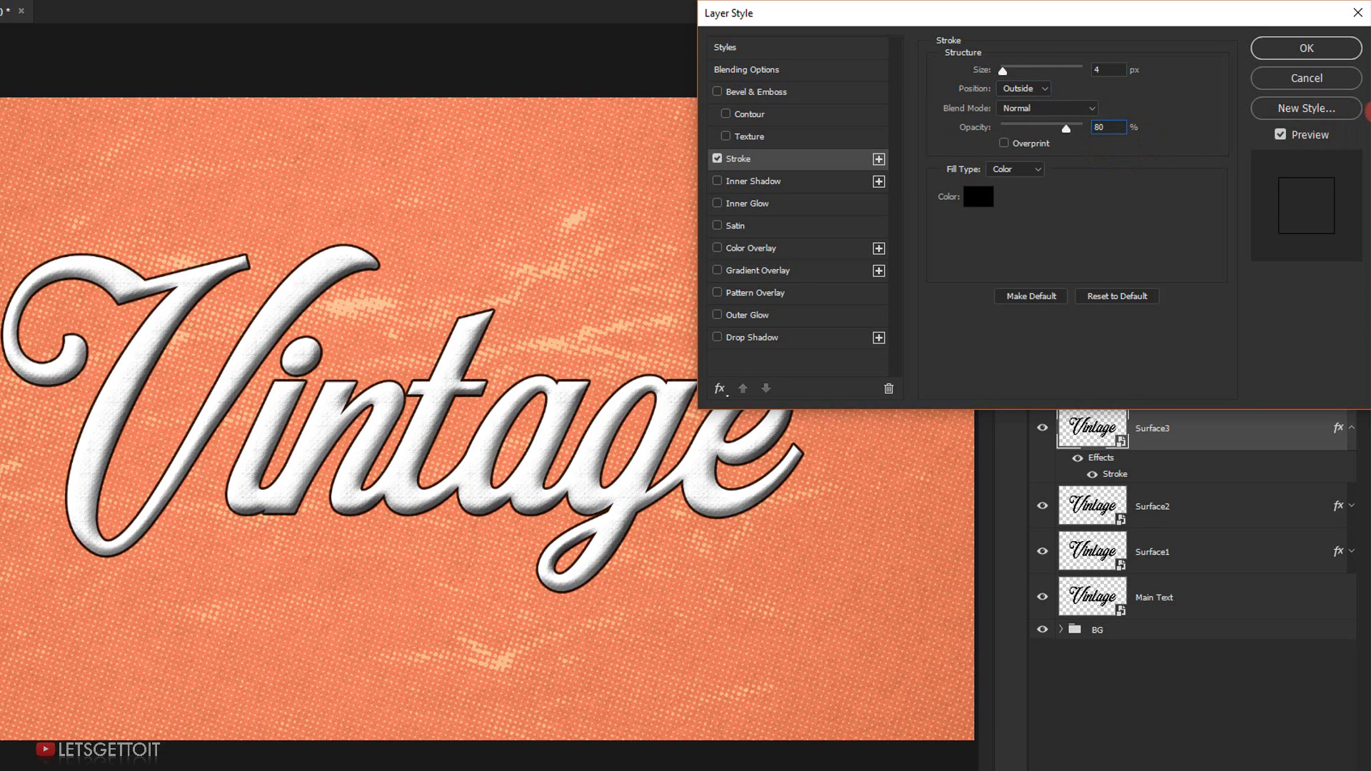
Step: Fill the Surface3 stroke with the Letsgettoit_Vintage Dots pattern at 30% scale
click(1017, 169)
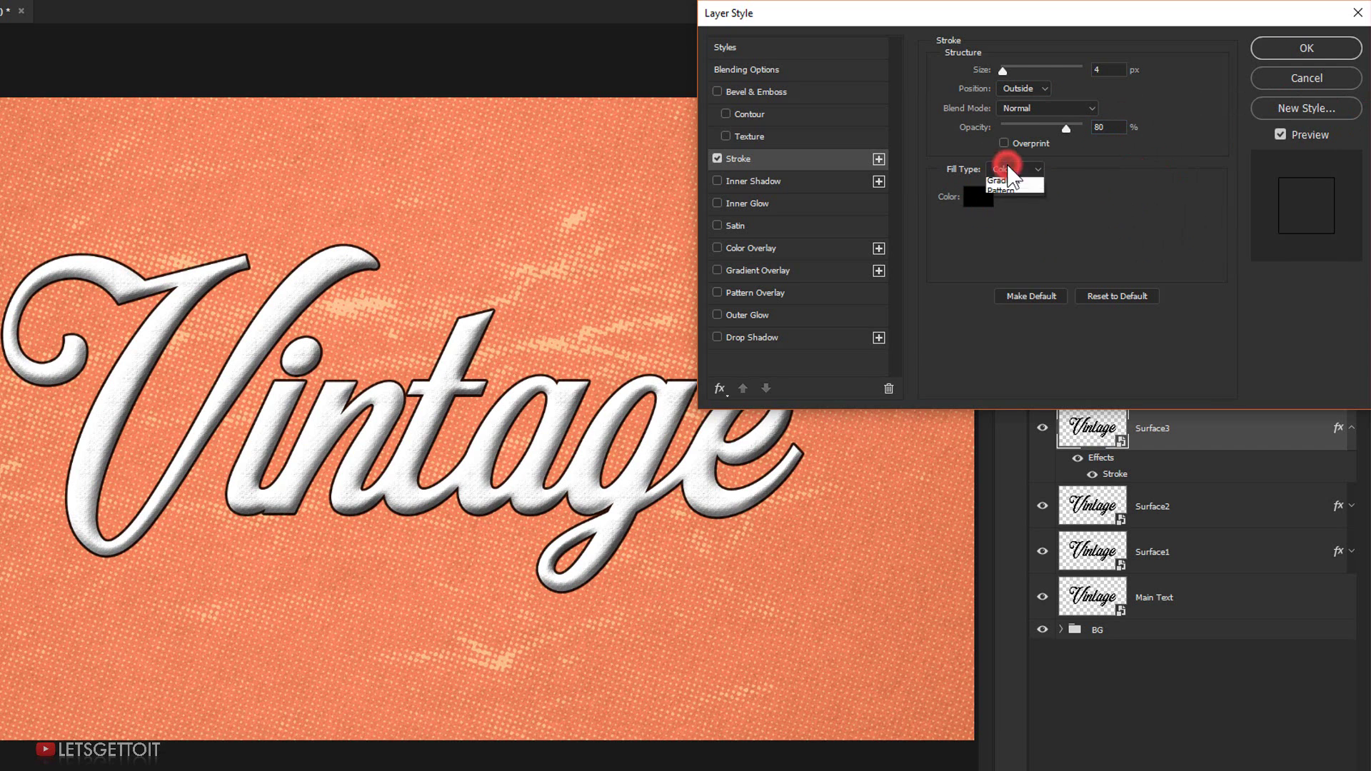
click(1026, 205)
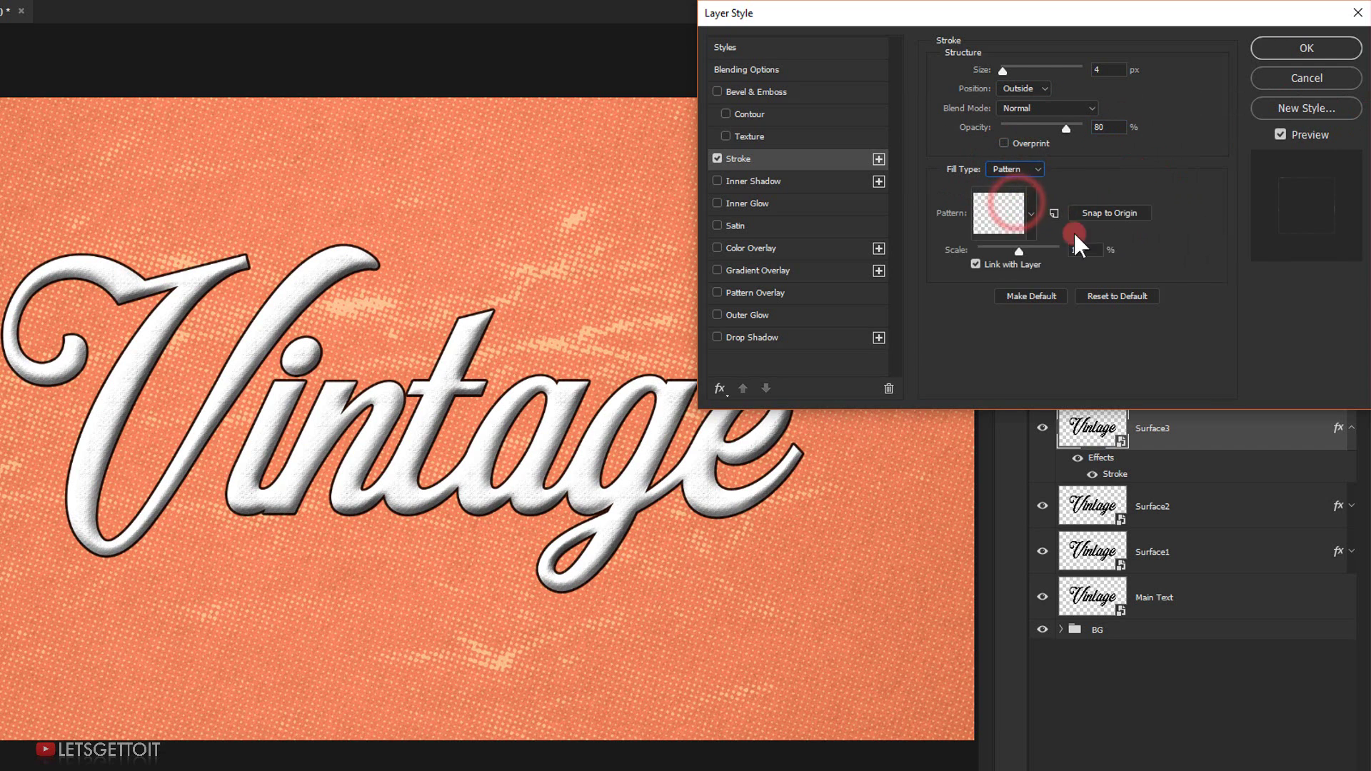
click(1007, 213)
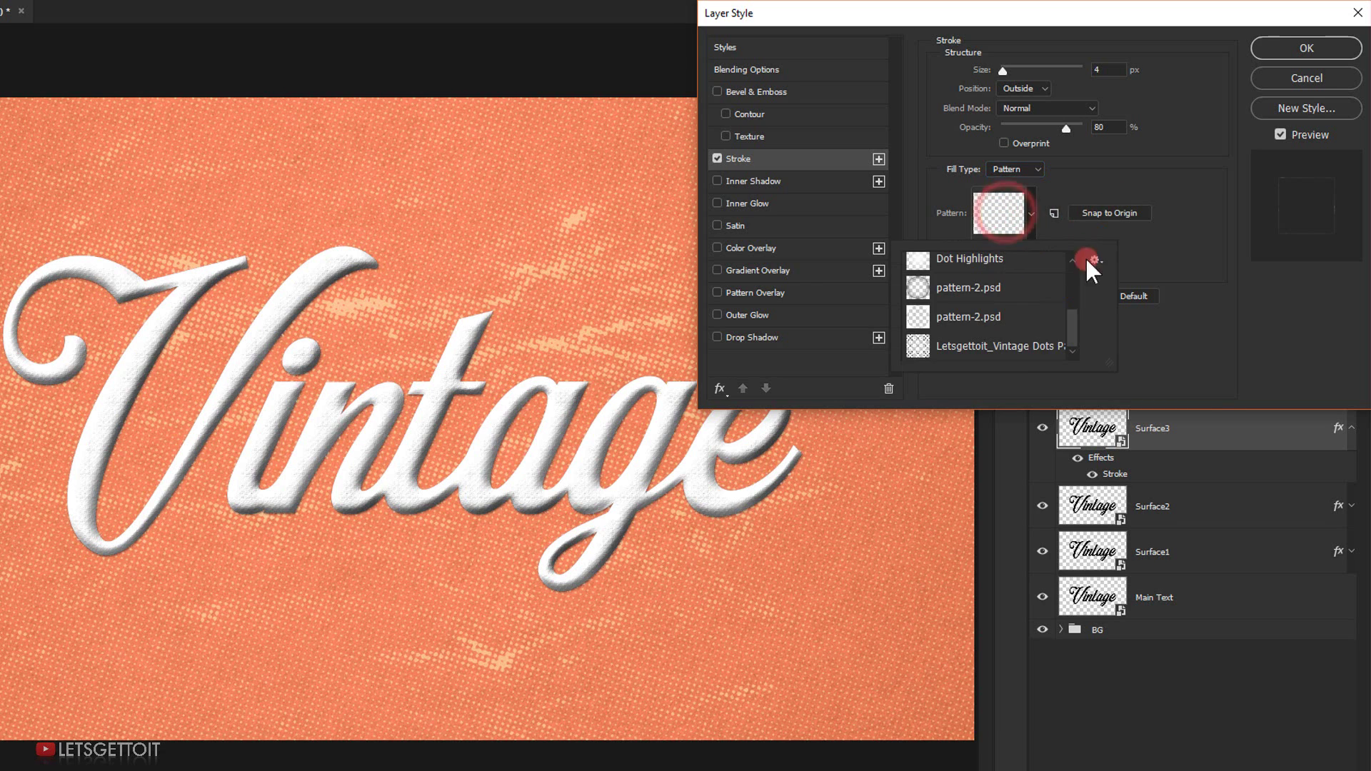
click(986, 353)
click(1122, 204)
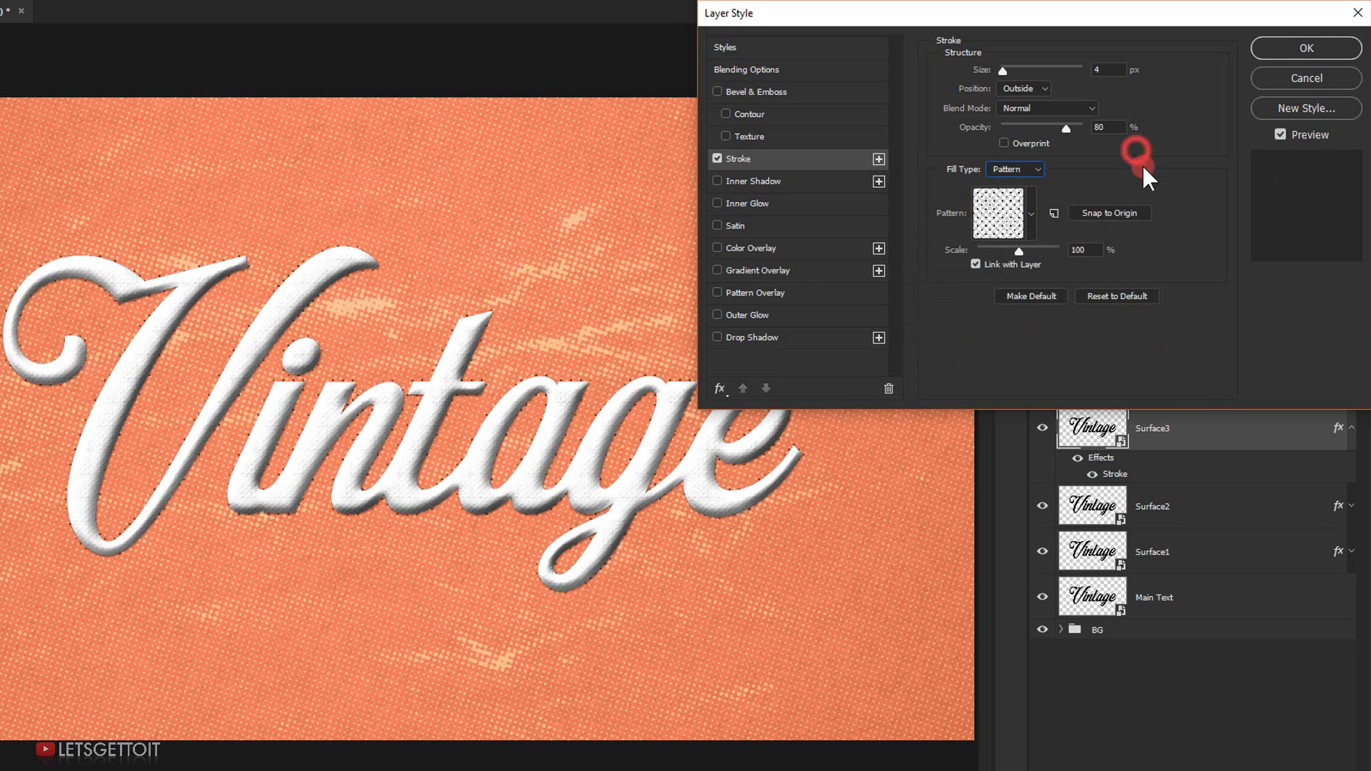
click(1101, 251)
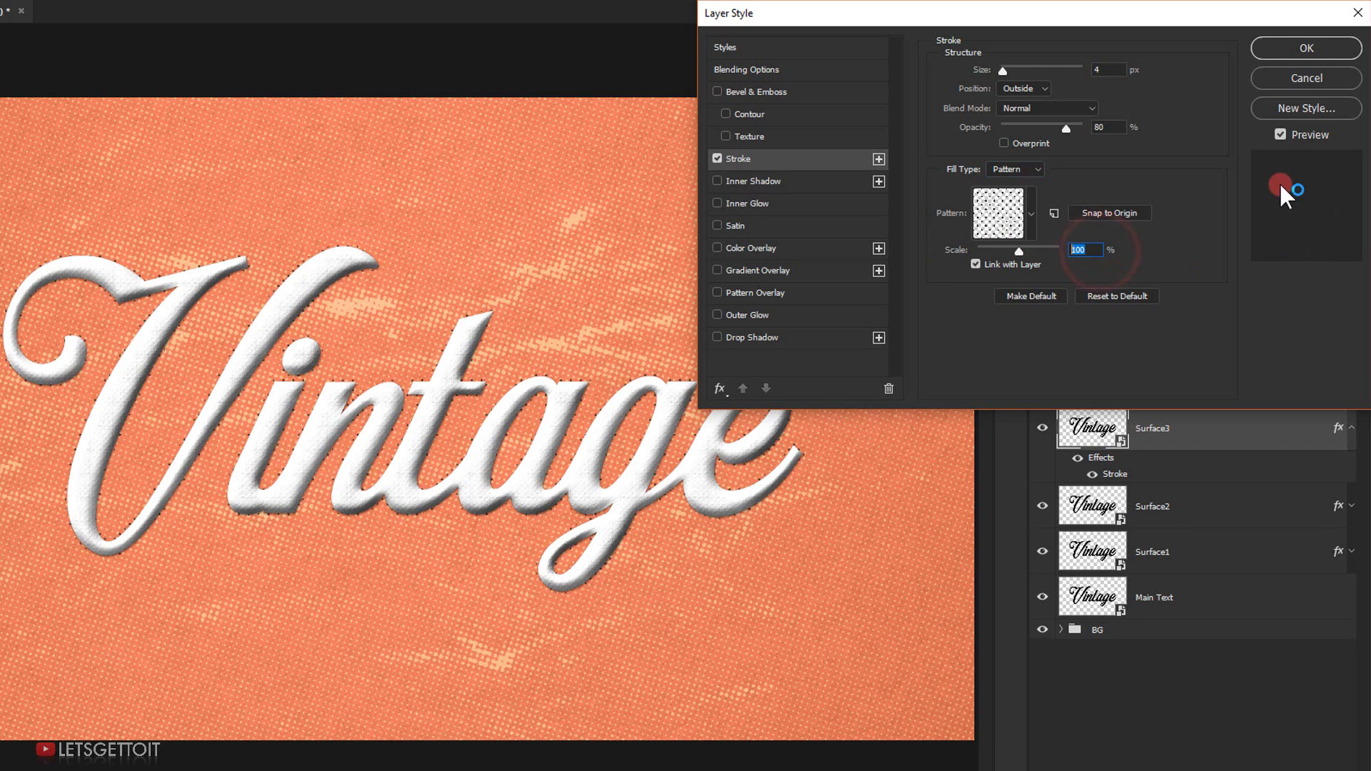
text(30)
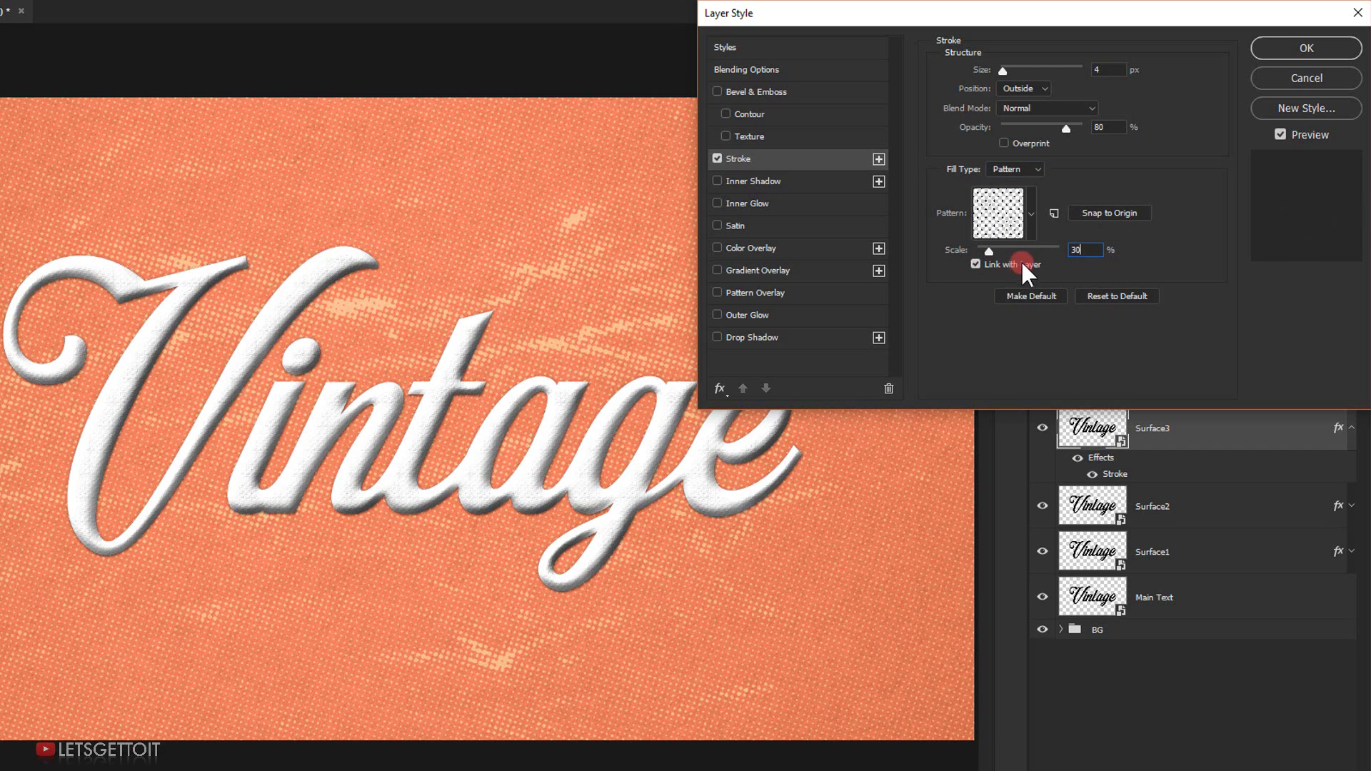
Step: Add a Pattern Overlay to Surface3 using the Letsgettoit_Vintage Dots pattern at 30% scale
click(755, 294)
click(1049, 157)
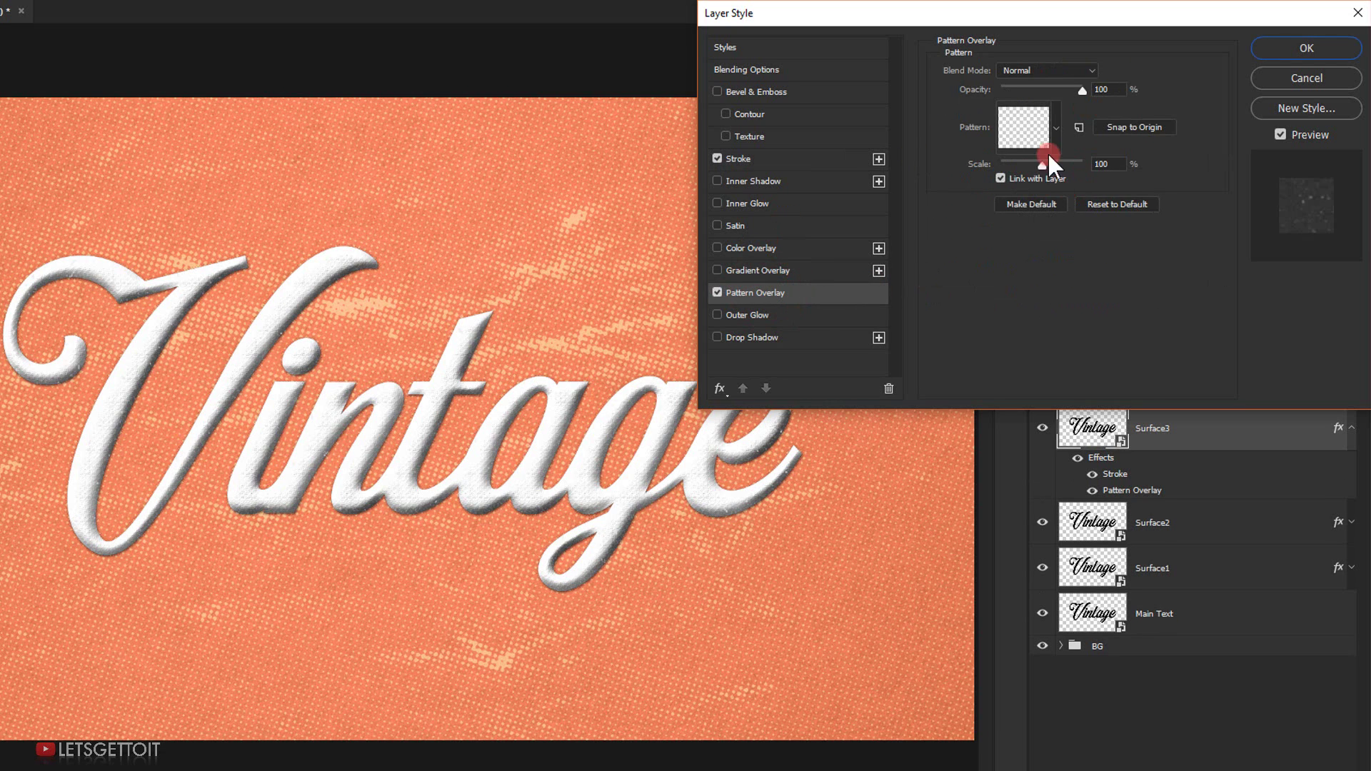
click(1043, 136)
click(1008, 265)
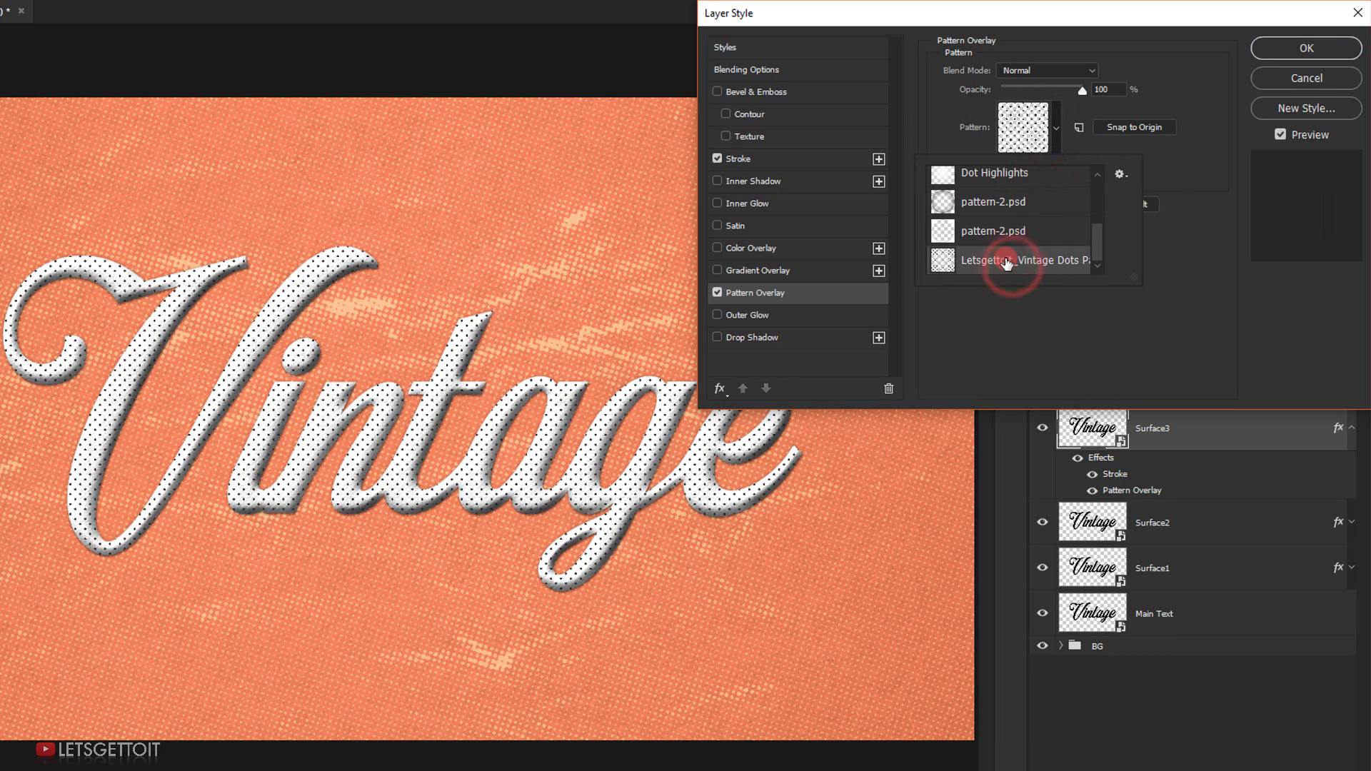
click(1181, 270)
double_click(1123, 163)
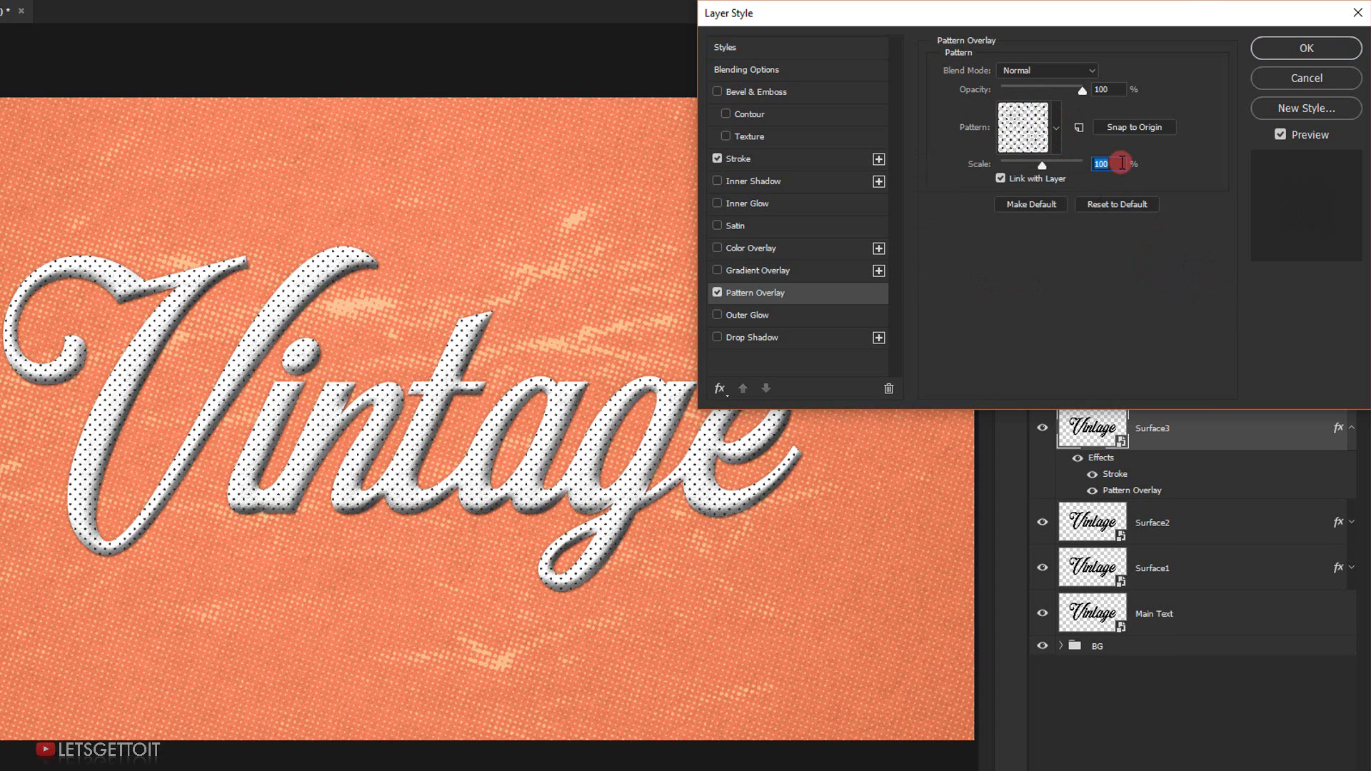
text(30)
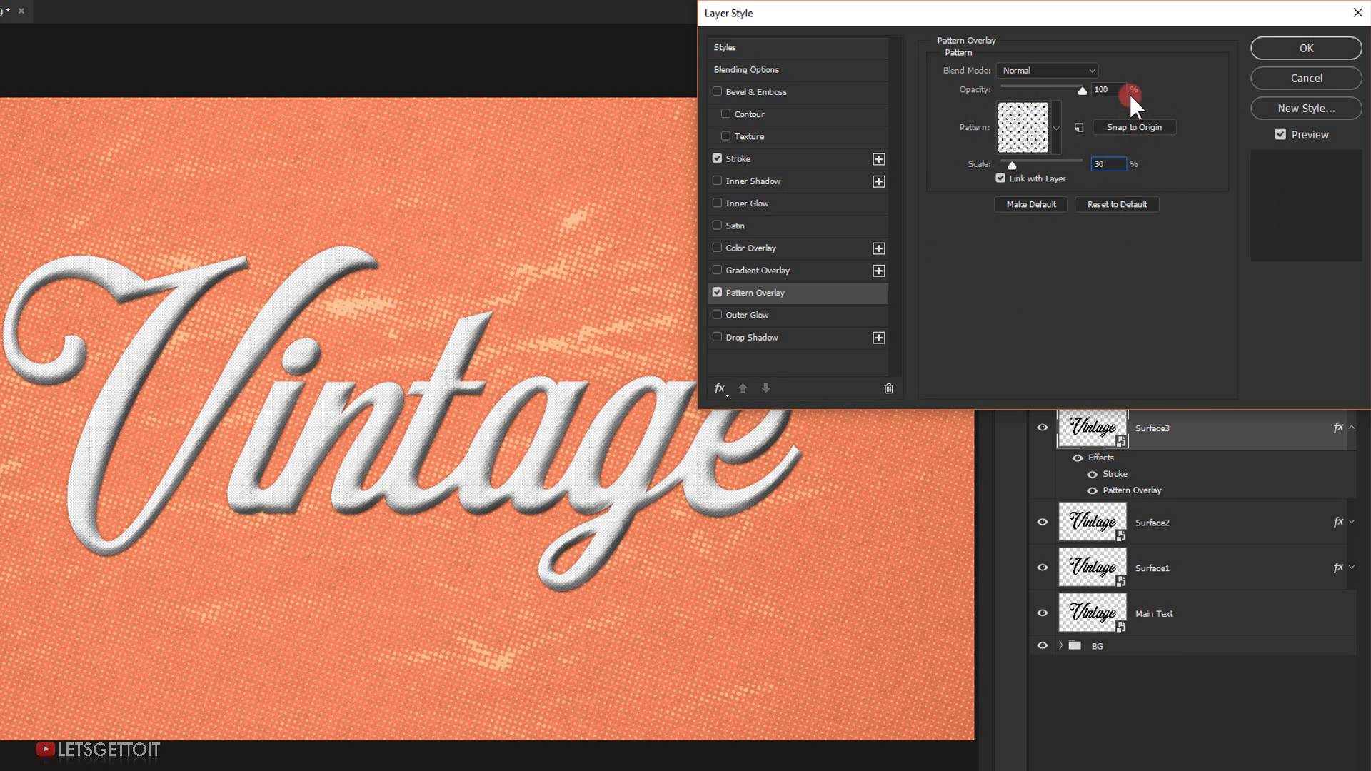
Step: Set the pattern overlay's opacity to 60%, apply the layer style and collapse Surface3's effects list
double_click(1112, 91)
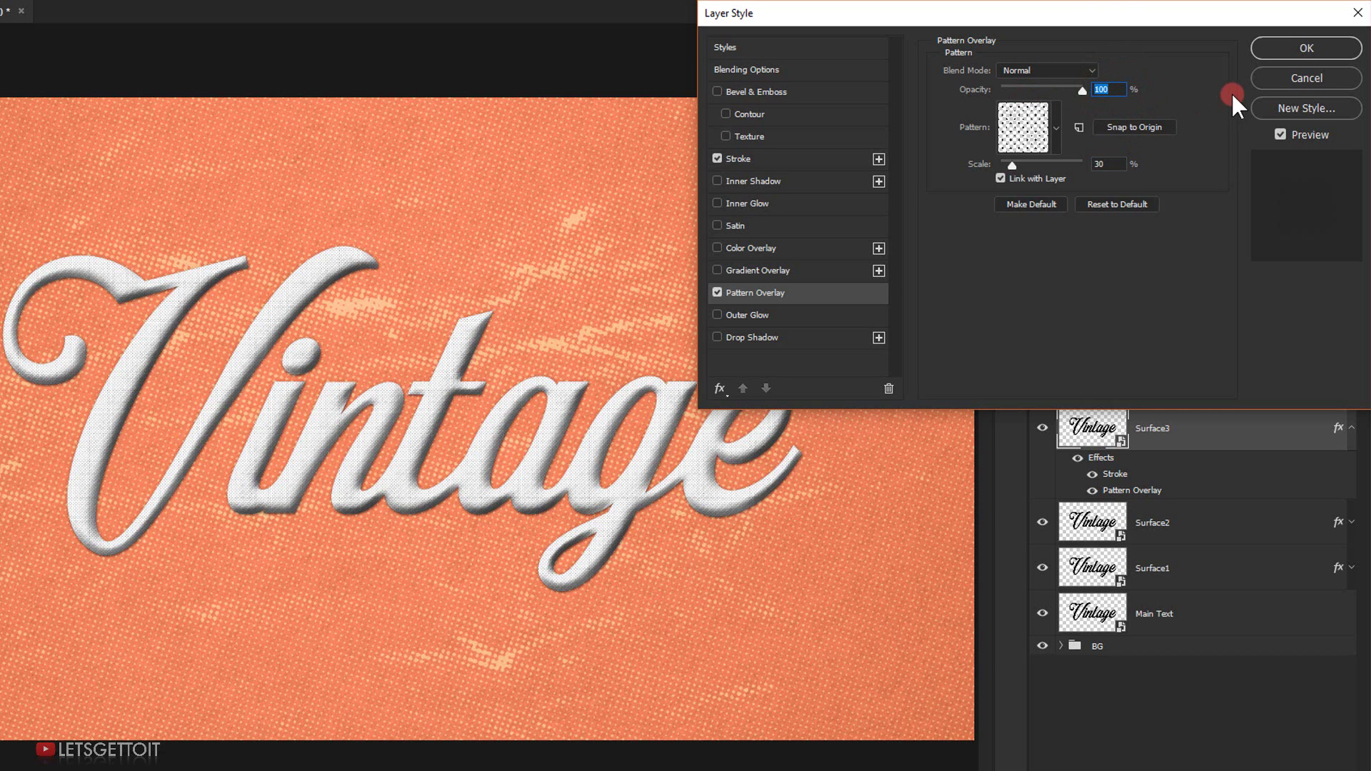
text(60)
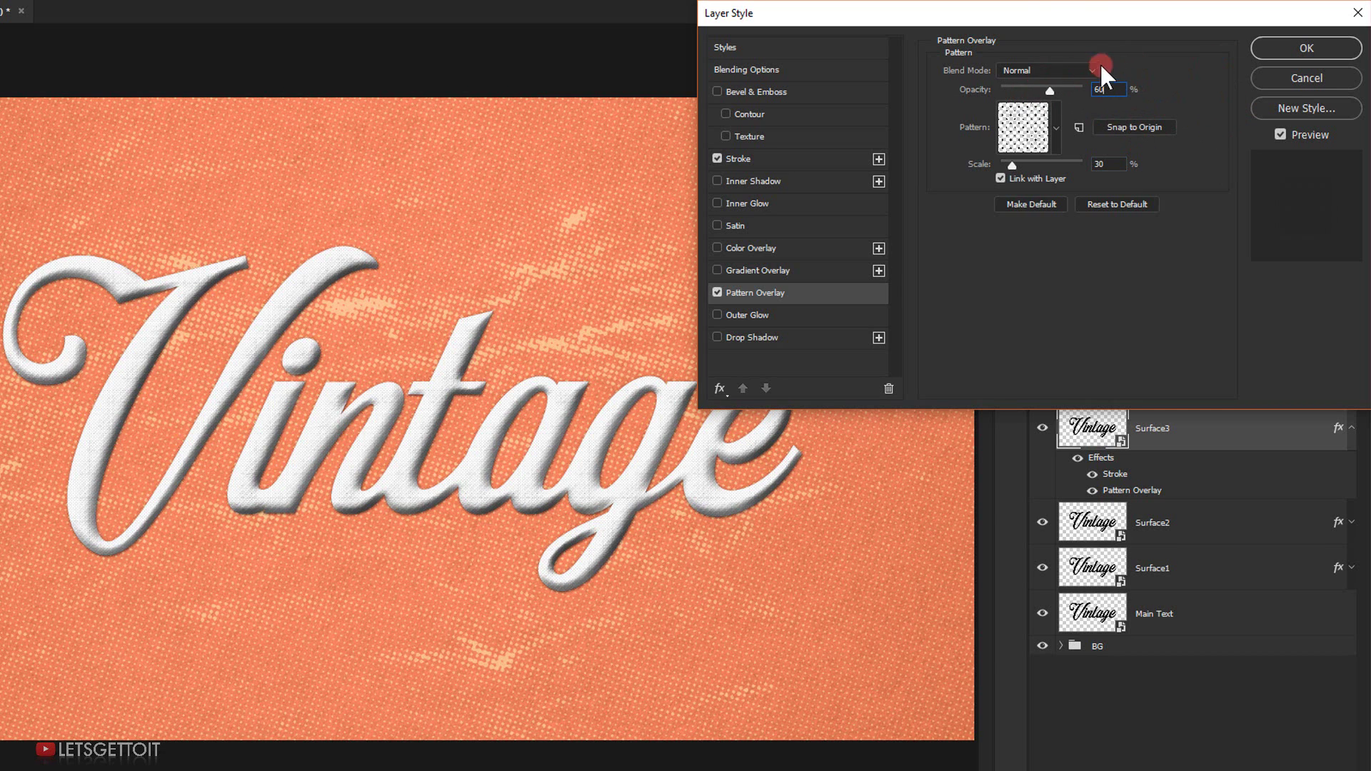
click(1307, 48)
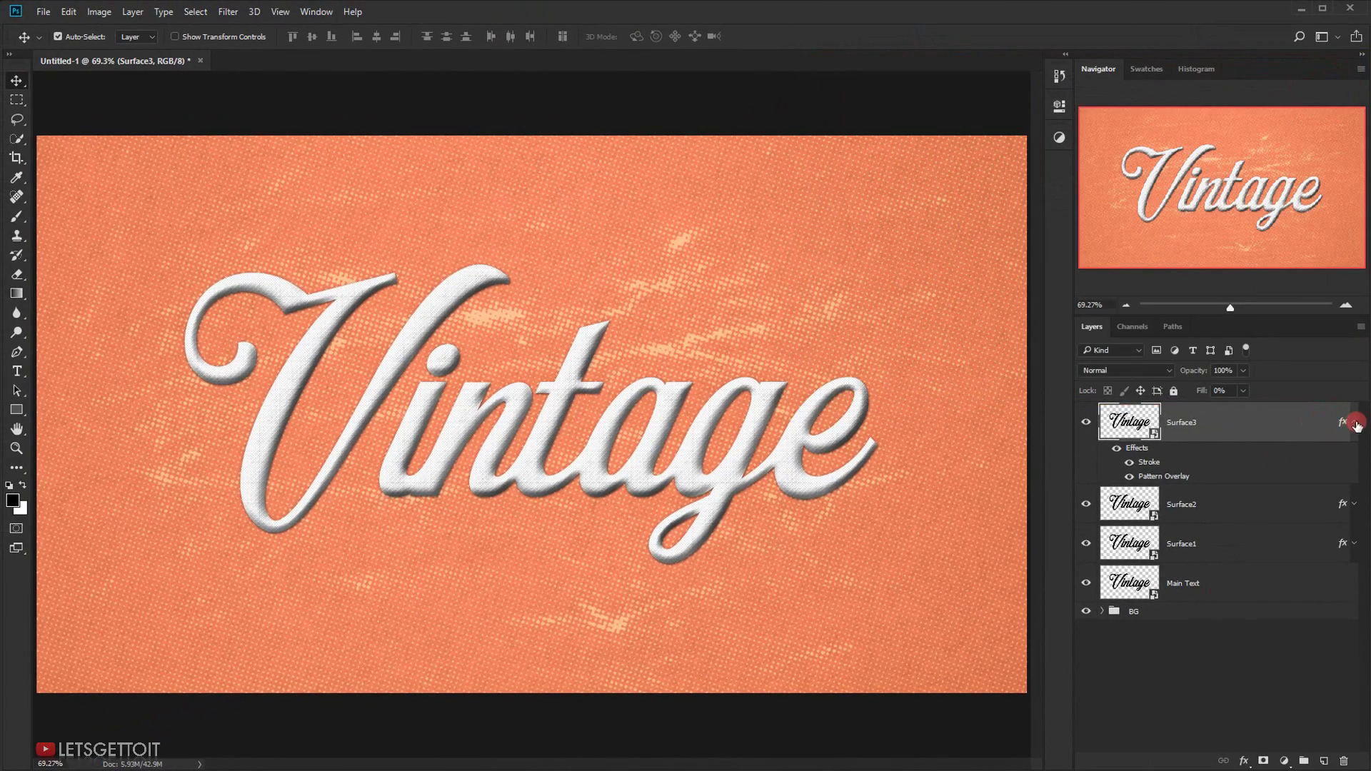
click(1355, 425)
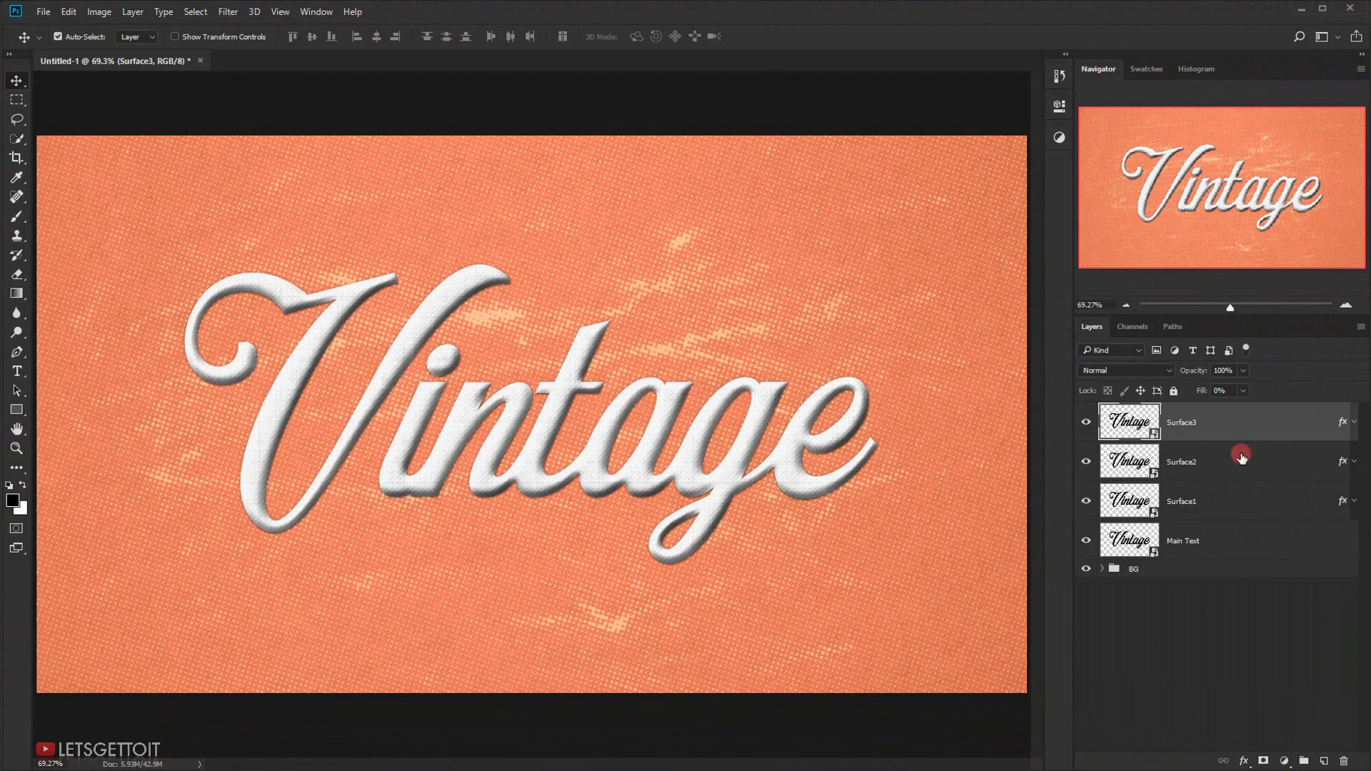
Step: Group the Surface1, Surface2 and Surface3 layers and name the group Surface
ctrl+click(1242, 458)
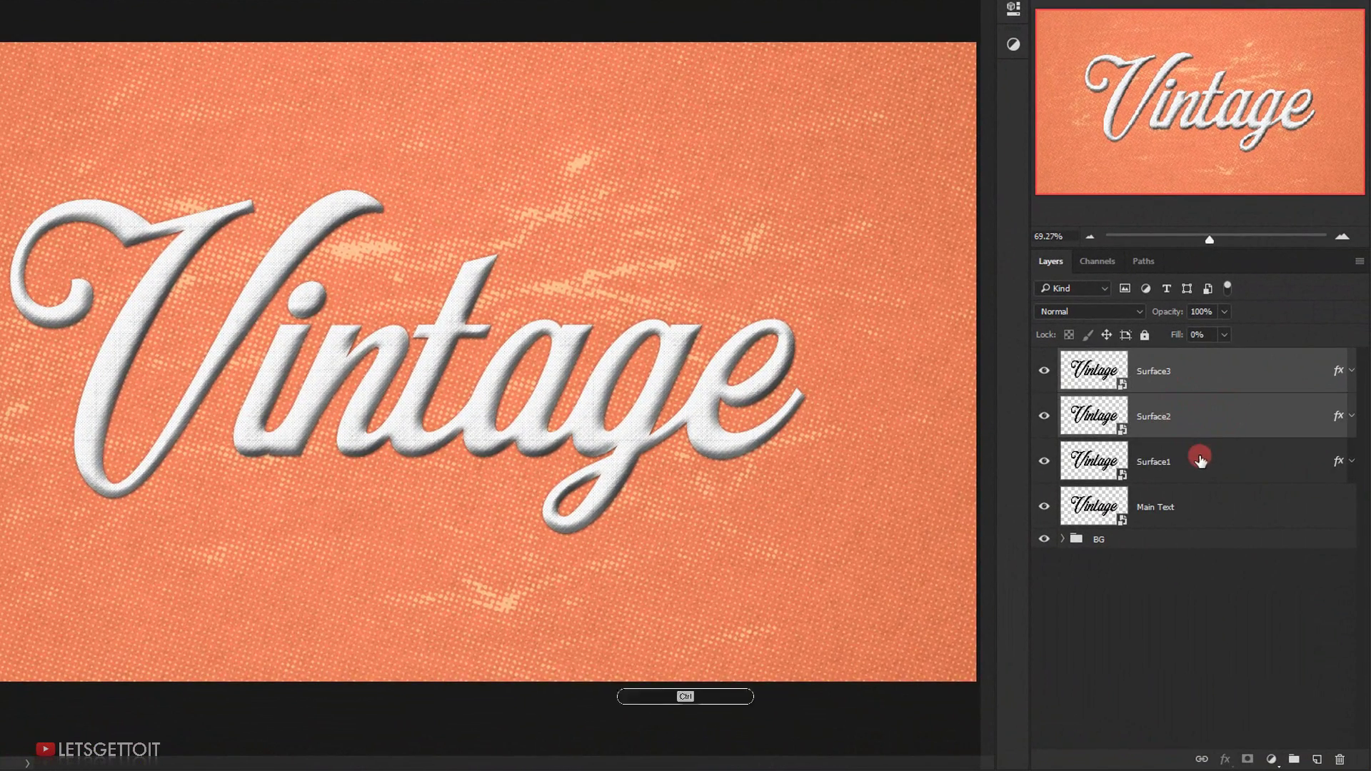
ctrl+click(1200, 459)
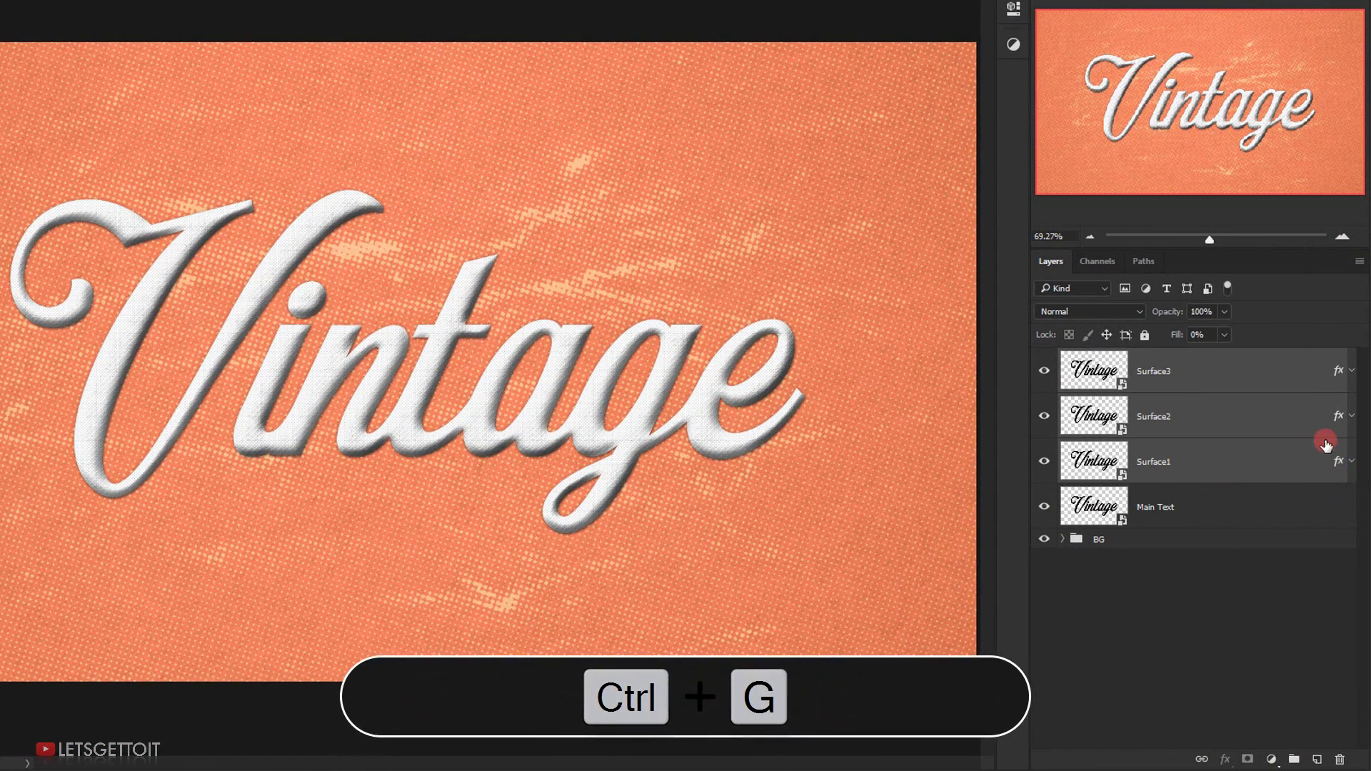
key(ctrl+g)
double_click(1111, 358)
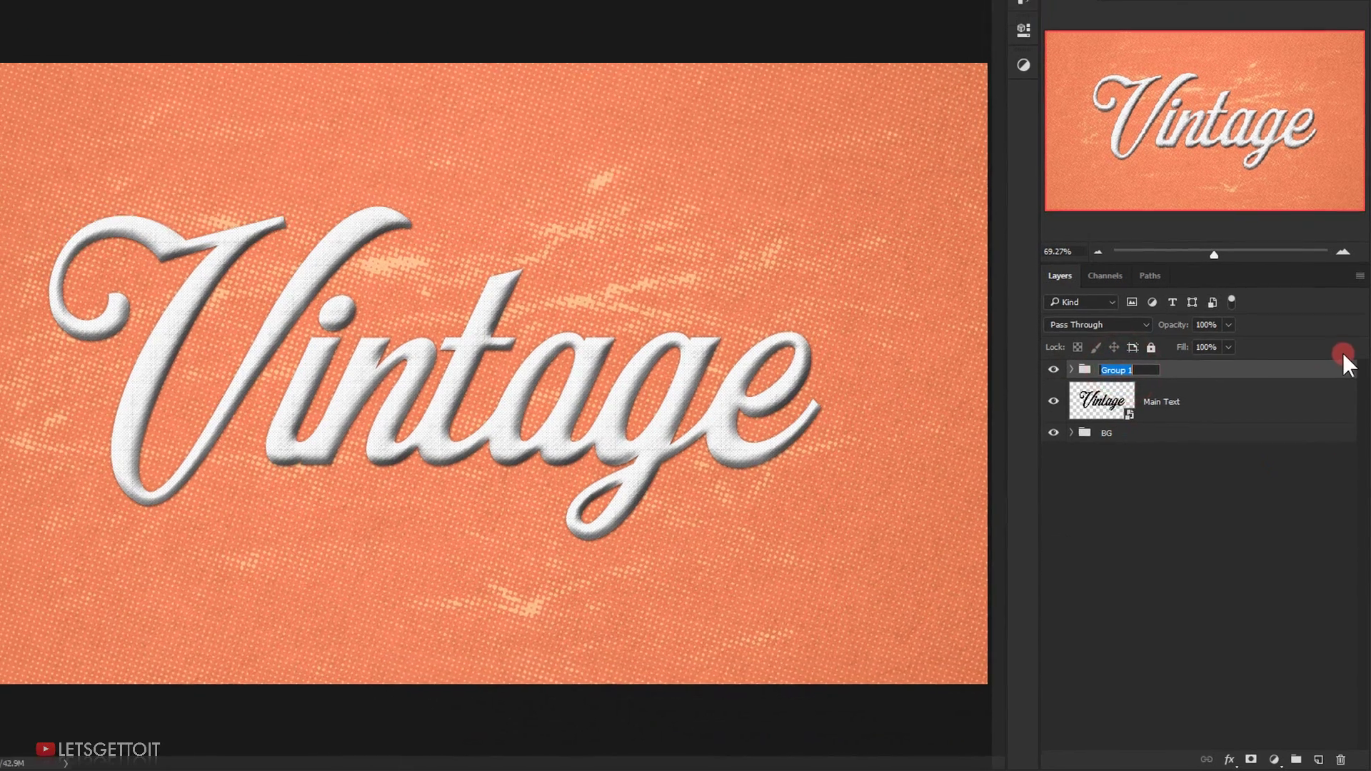
text(urface)
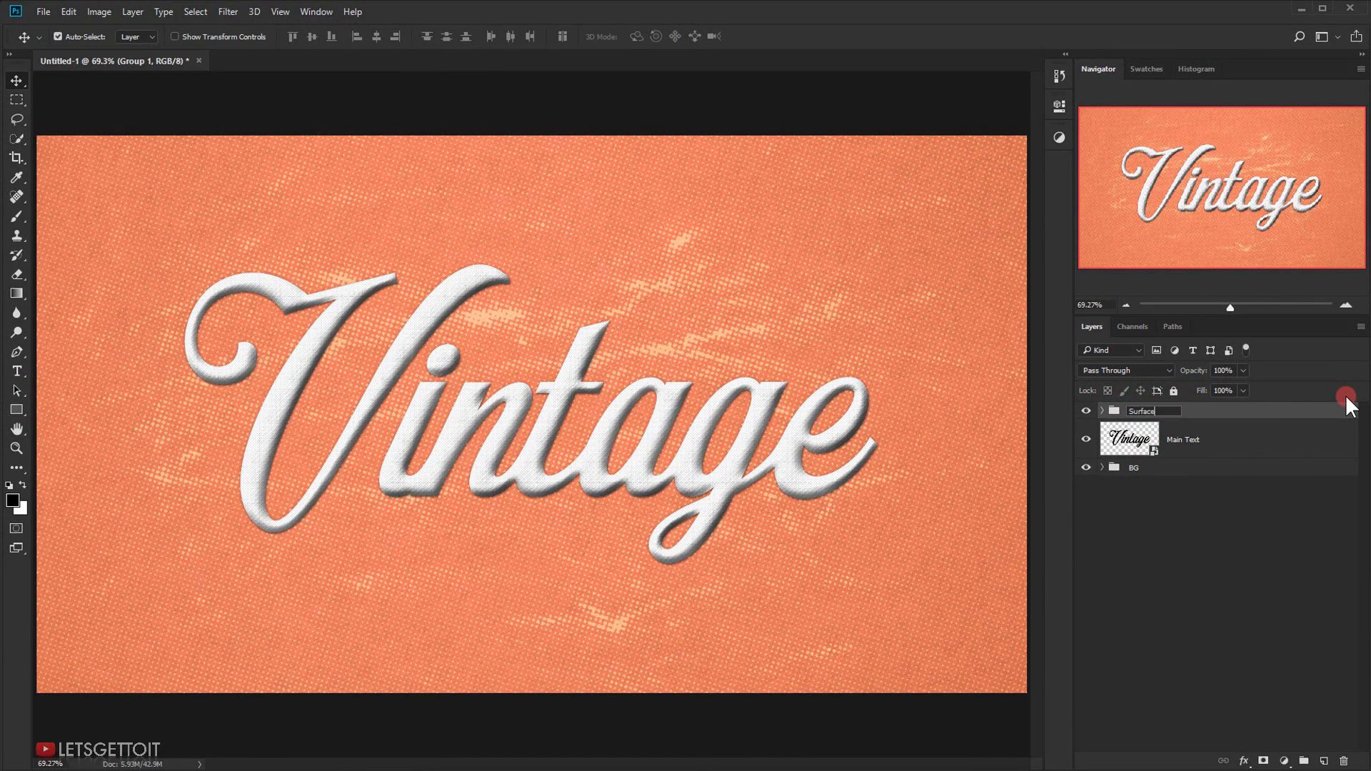
key(Return)
Step: Duplicate the Main Text layer twice
click(1195, 441)
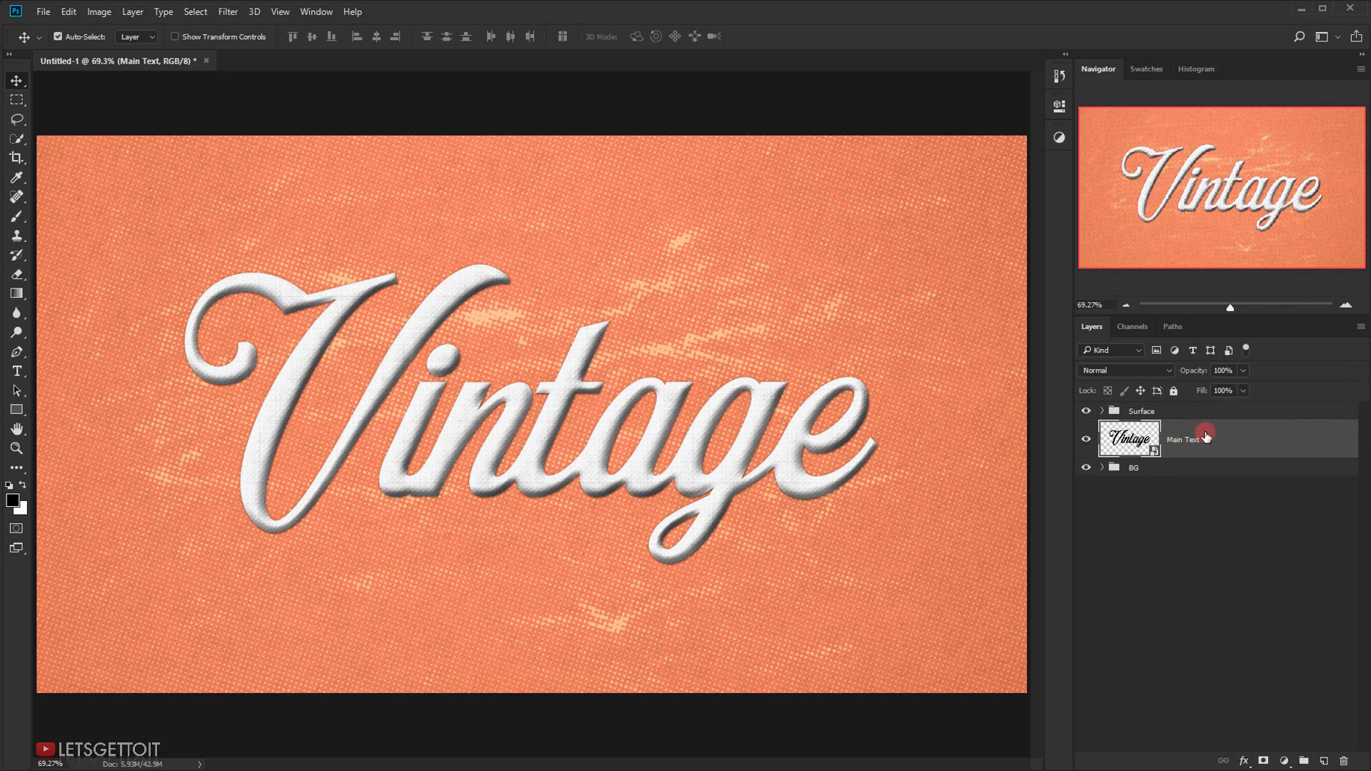
key(ctrl+j)
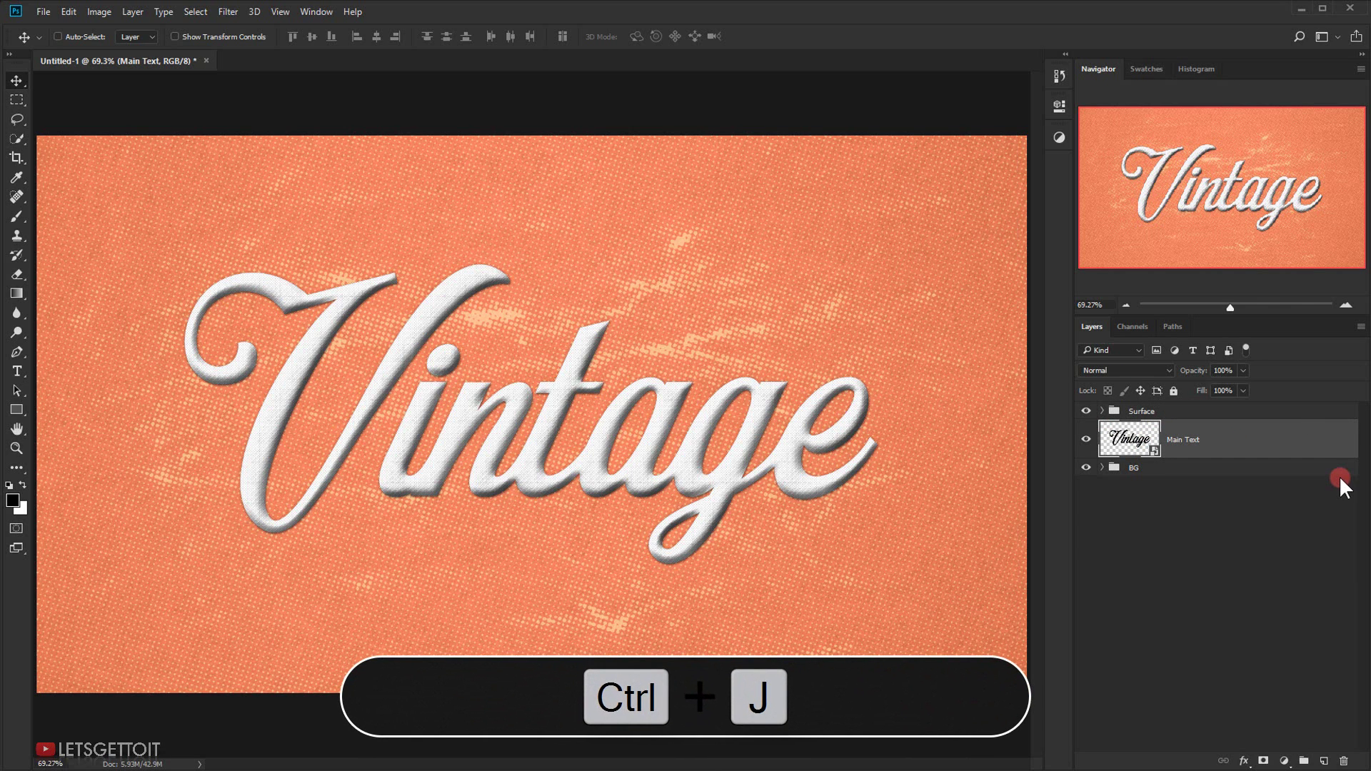
key(ctrl+j)
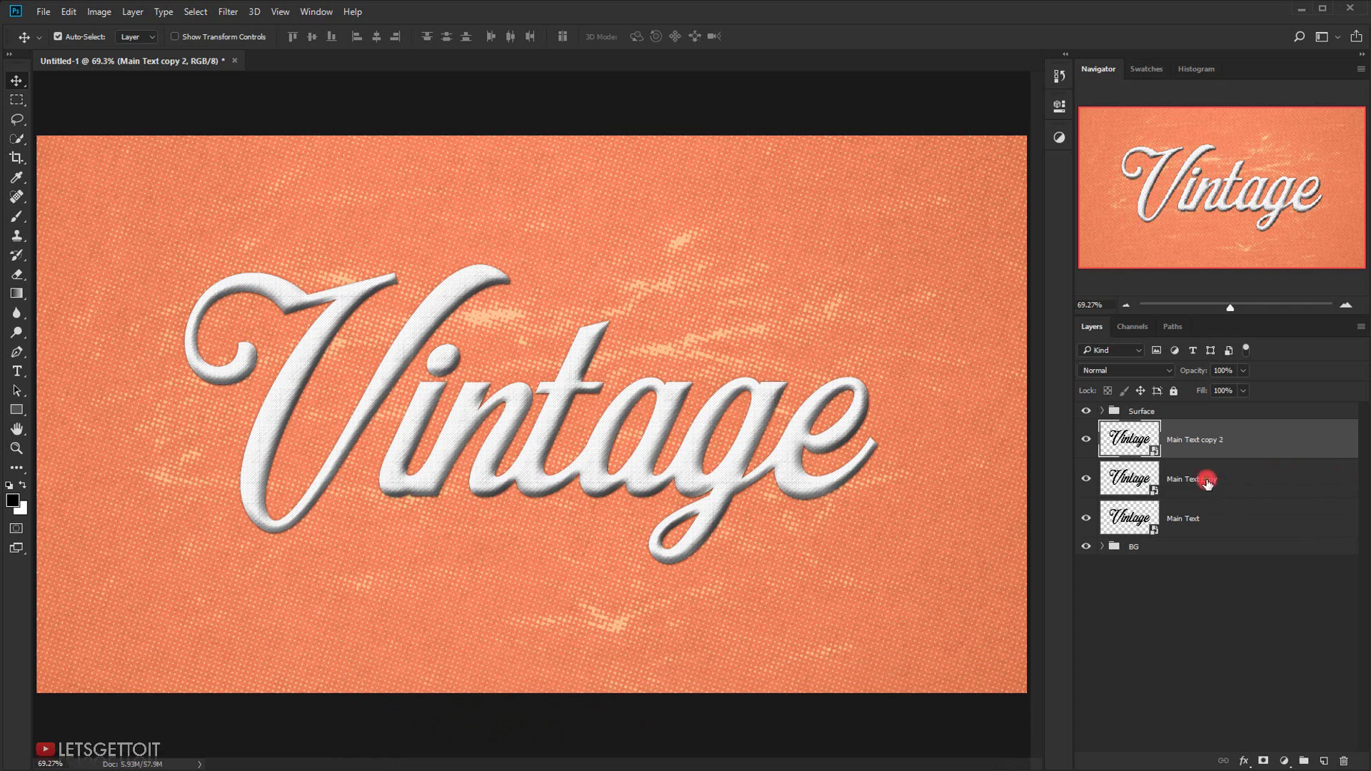
Step: Rename the lower Main Text copy Stroke1 and the upper one Stroke2, and set the fill of both to 0%
double_click(1207, 483)
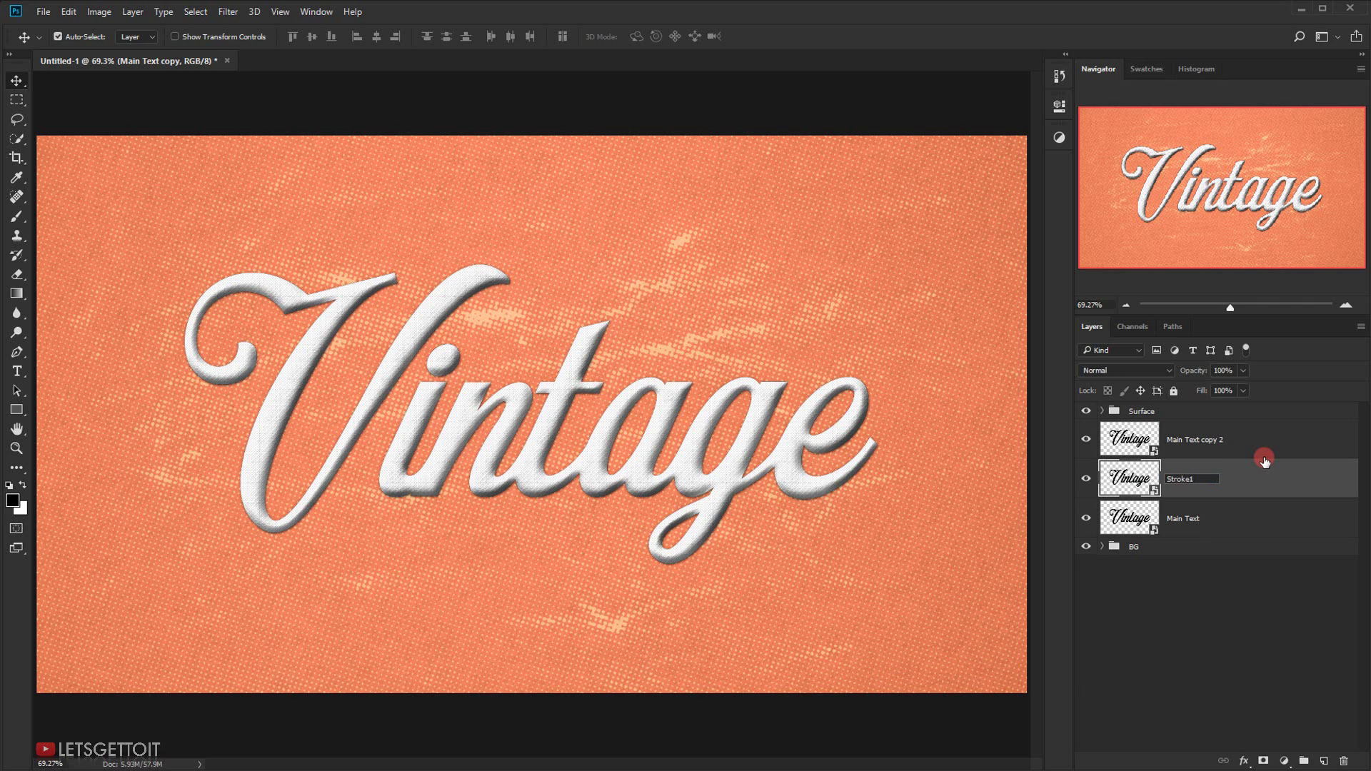
key(shift+Tab)
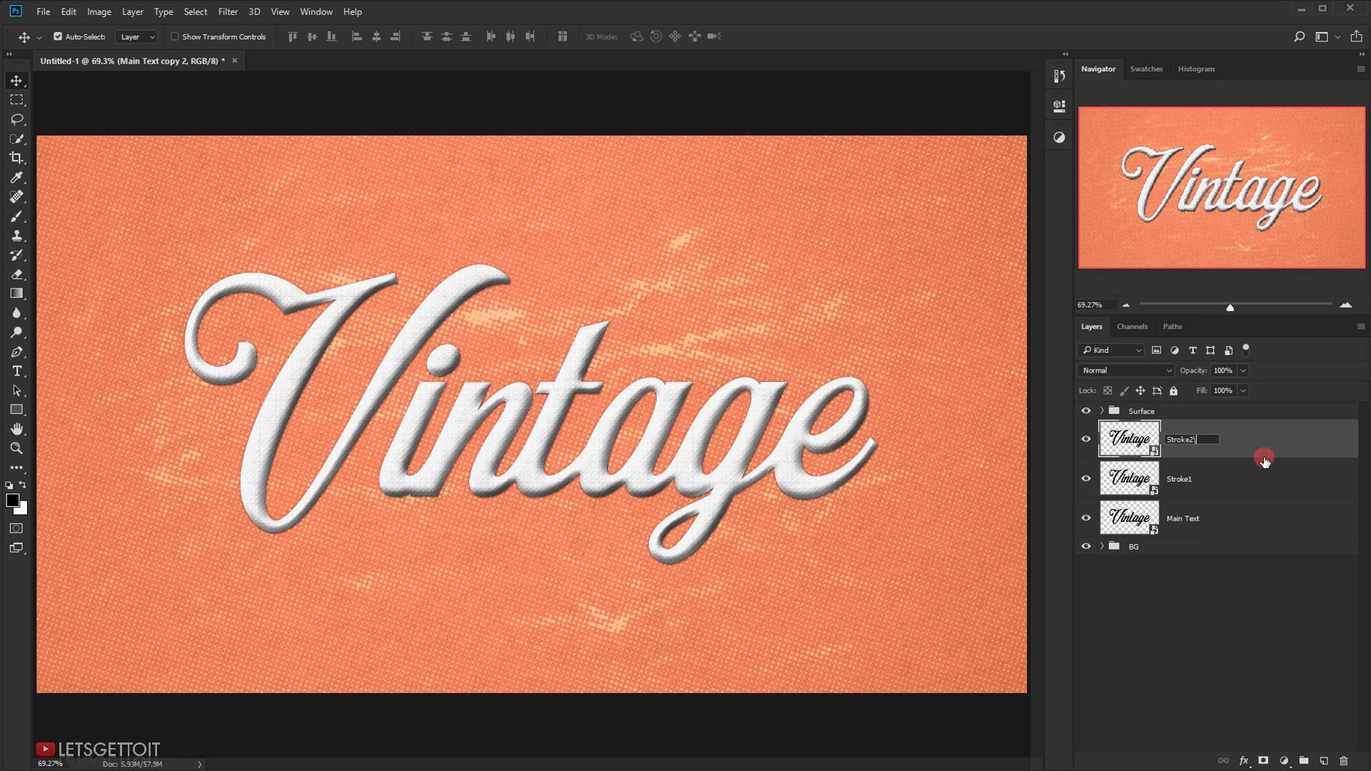
key(Return)
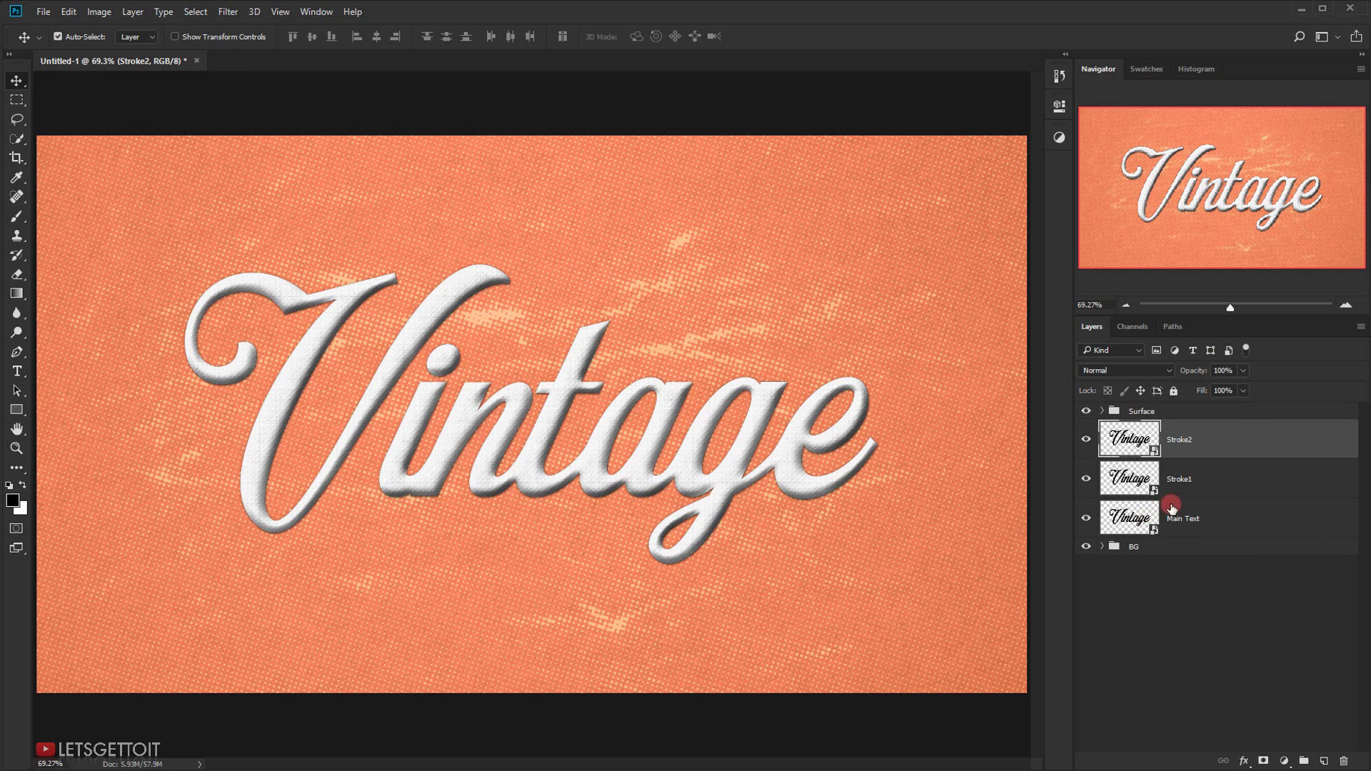
shift+click(1236, 468)
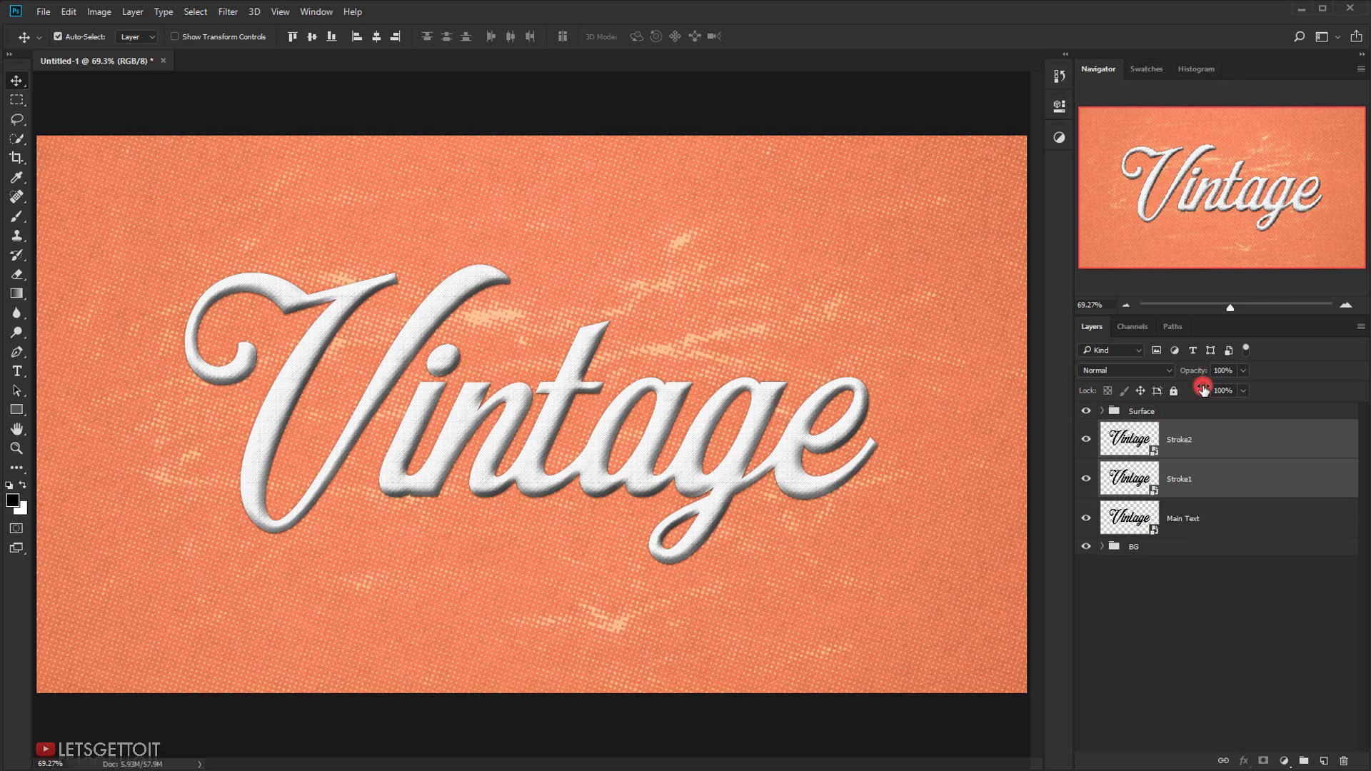
drag(1204, 389, 851, 407)
Step: Add a Stroke effect to the Stroke1 layer with a solid white (ffffff) color fill
click(1286, 480)
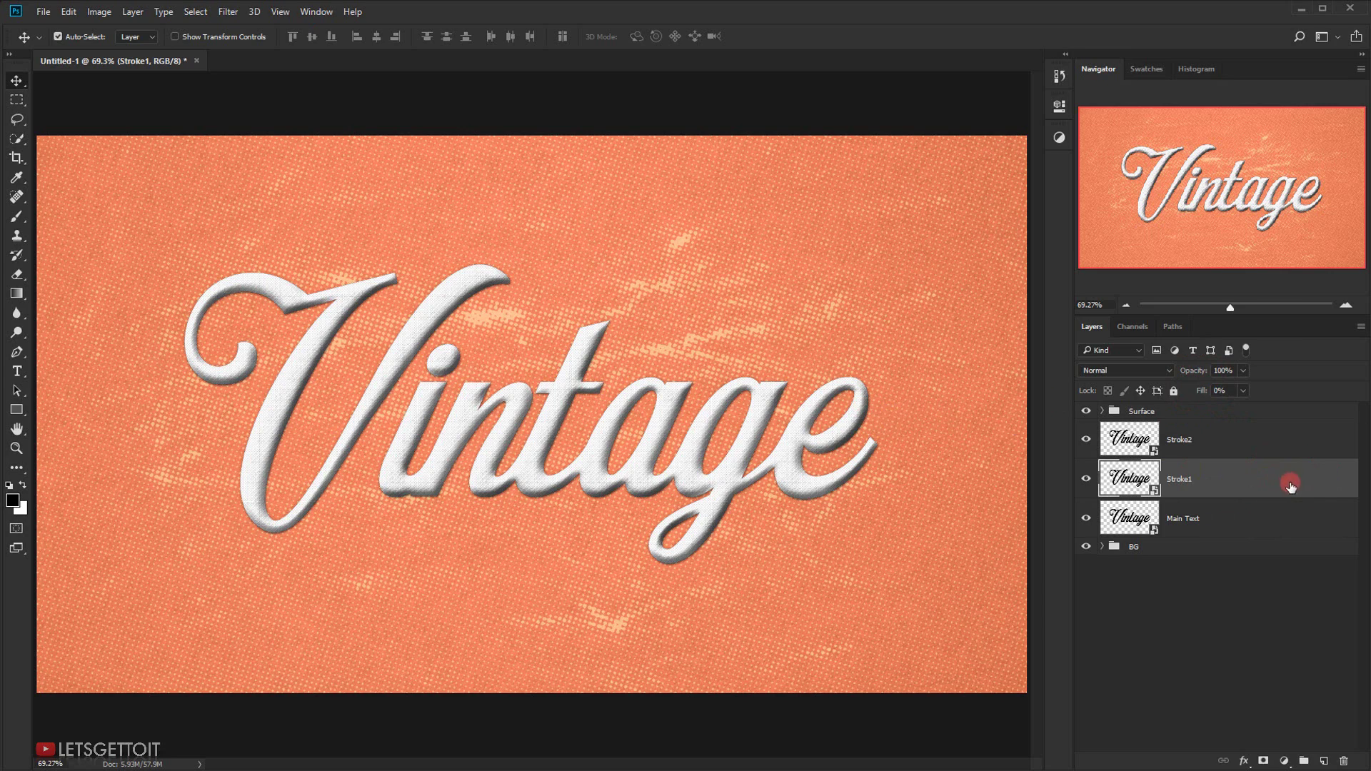
click(1247, 763)
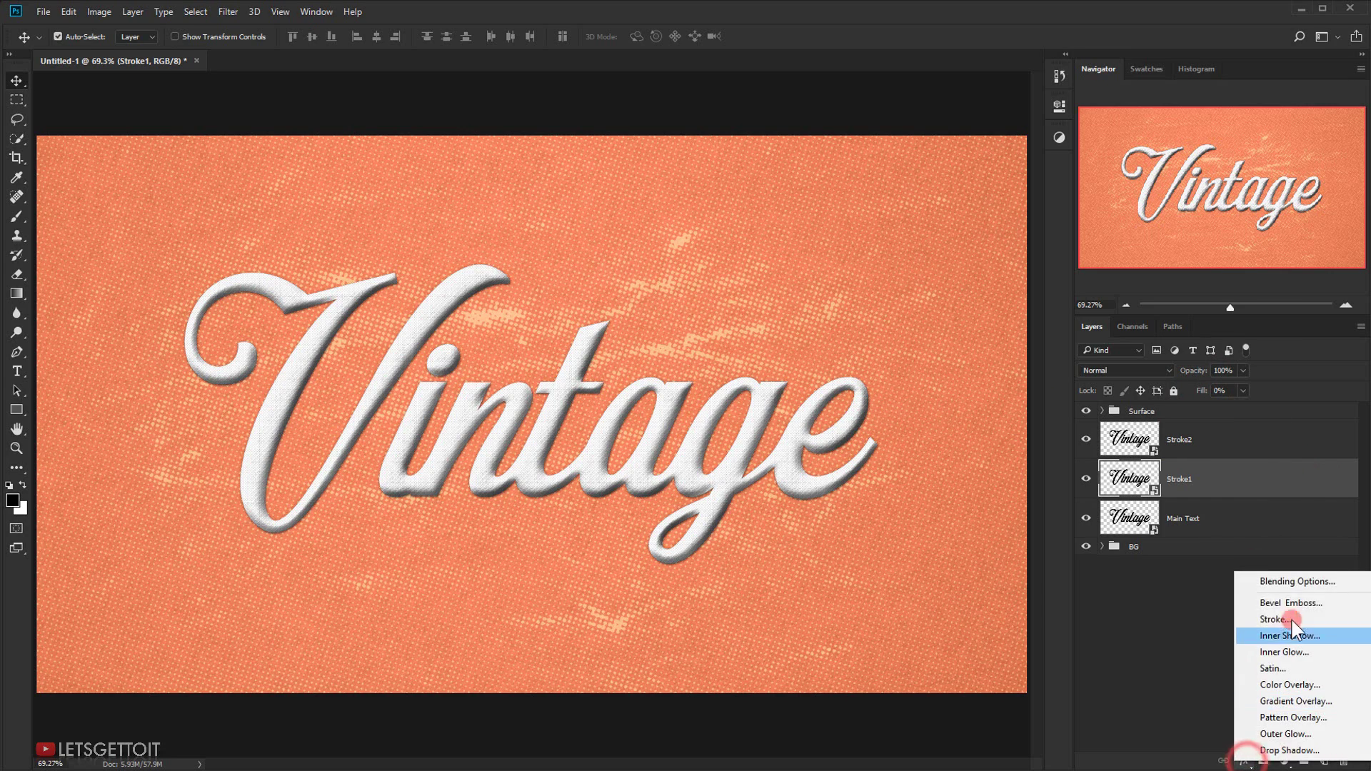
click(1289, 579)
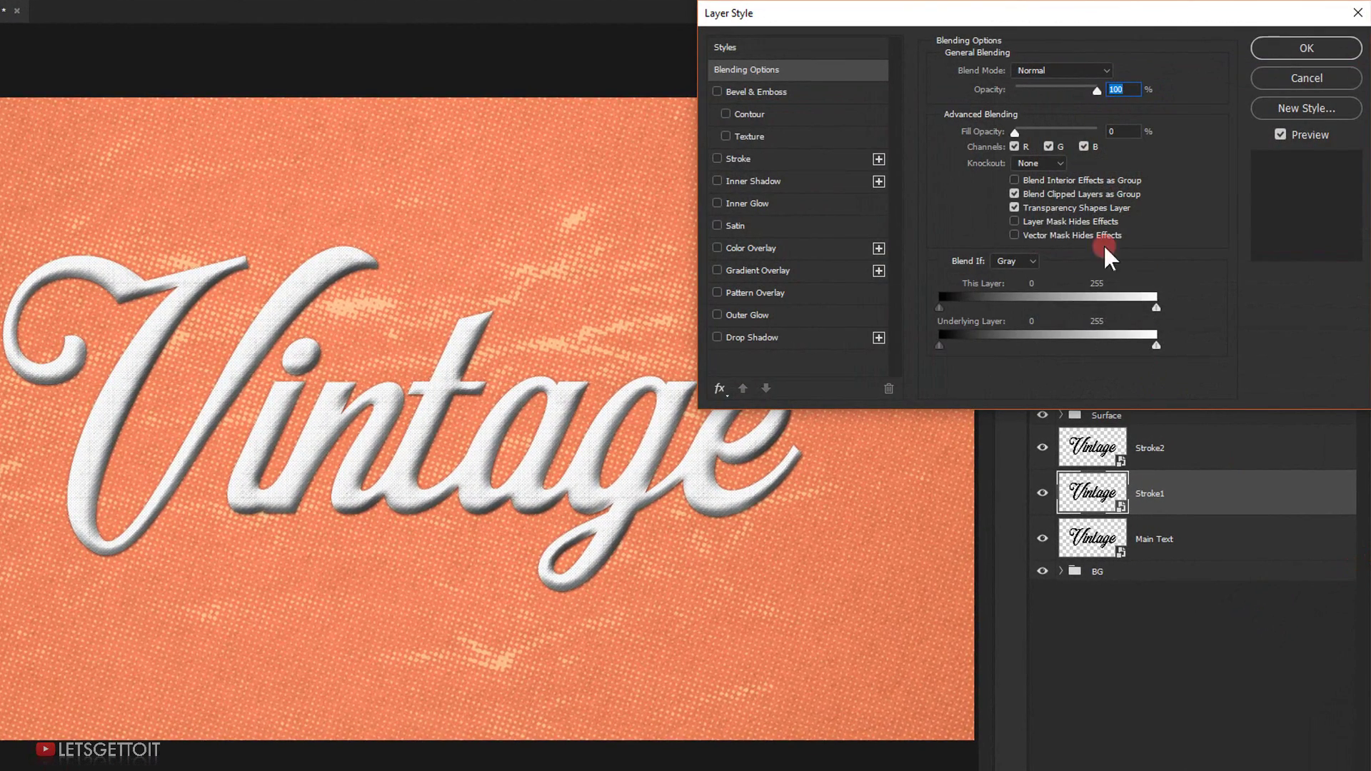
click(750, 160)
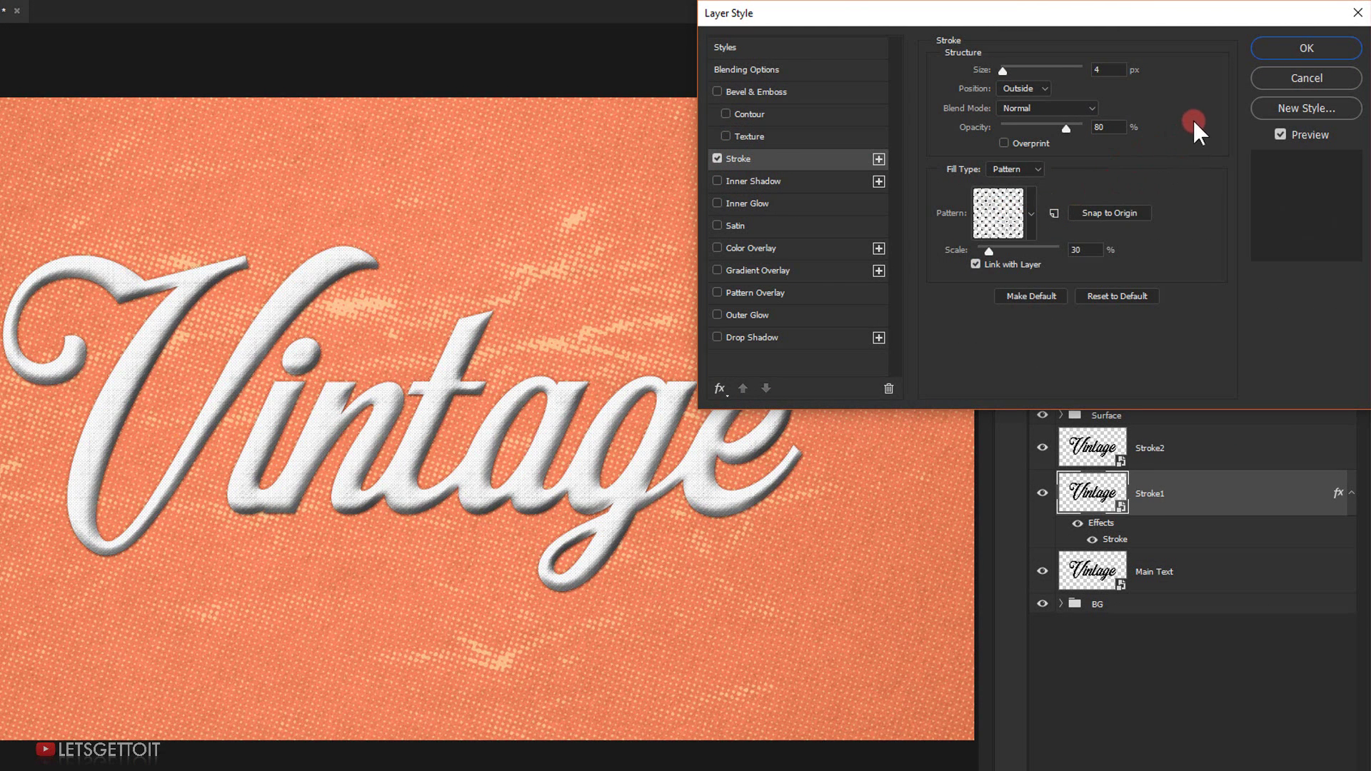
click(1025, 170)
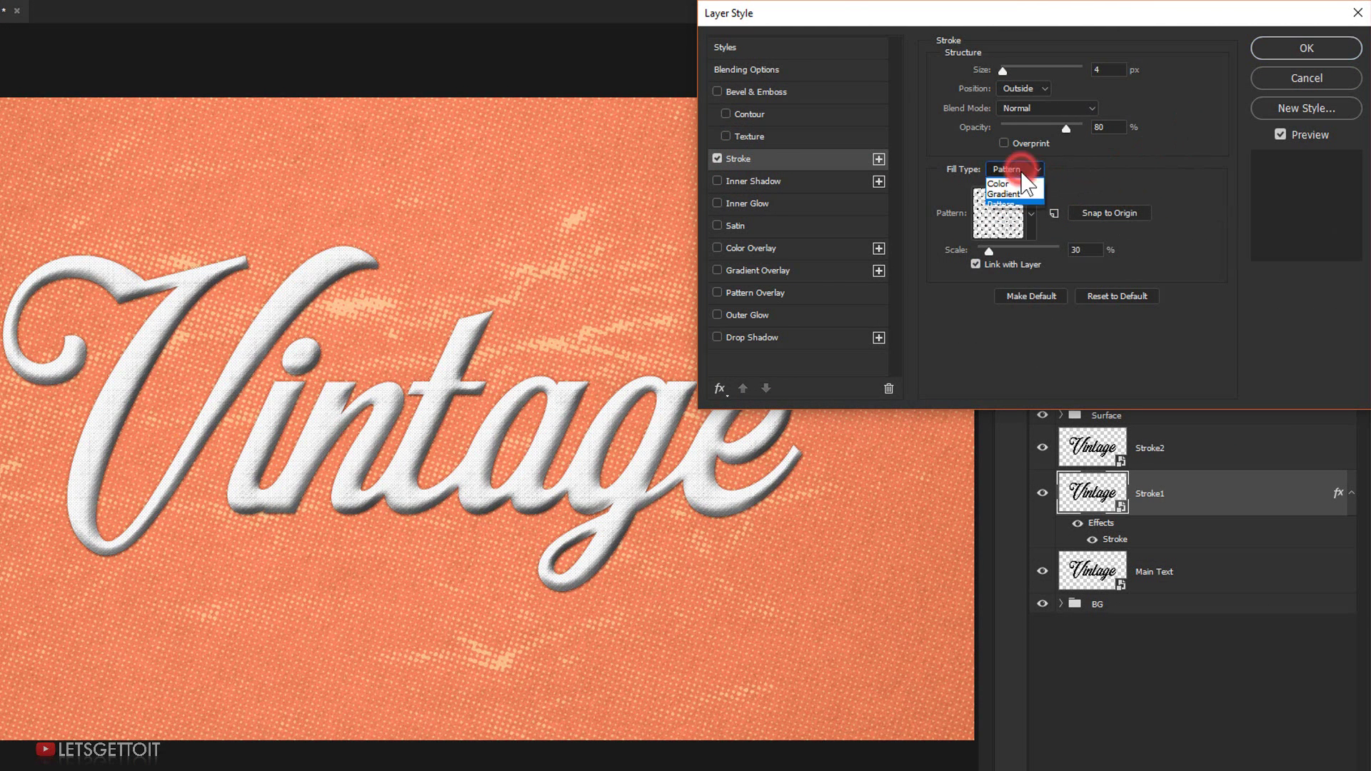
click(1022, 185)
click(980, 197)
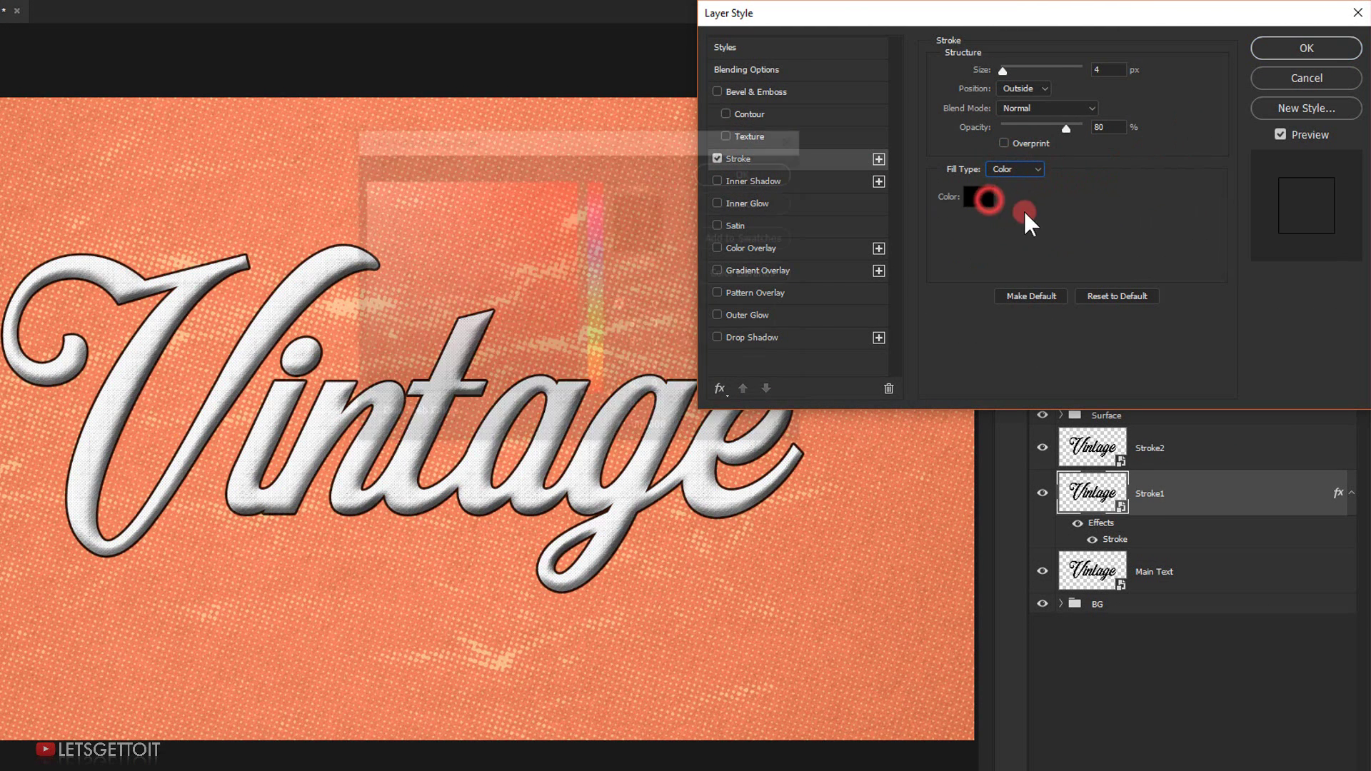
text(ffffff)
click(750, 170)
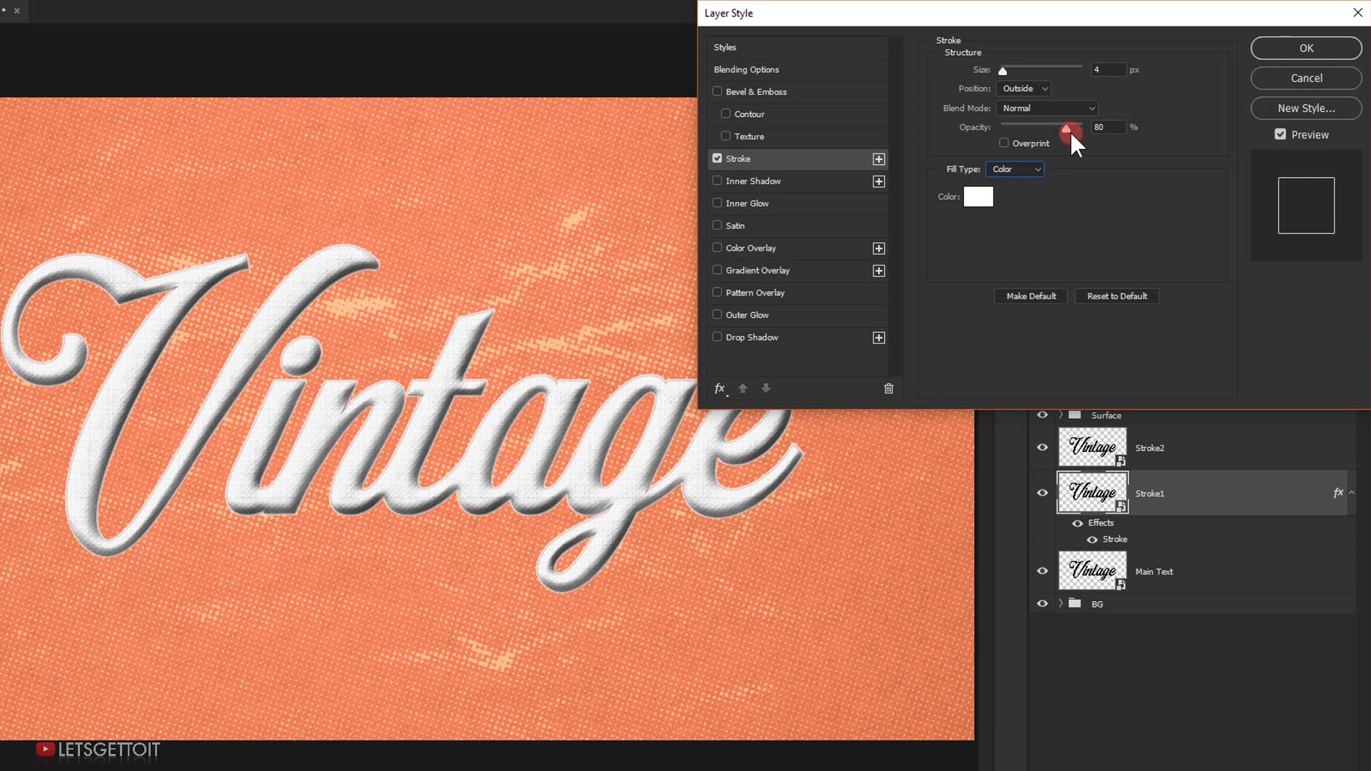
Step: Raise the white stroke's opacity to 100%, apply the layer style and collapse Stroke1's effects list
drag(1066, 130, 1154, 141)
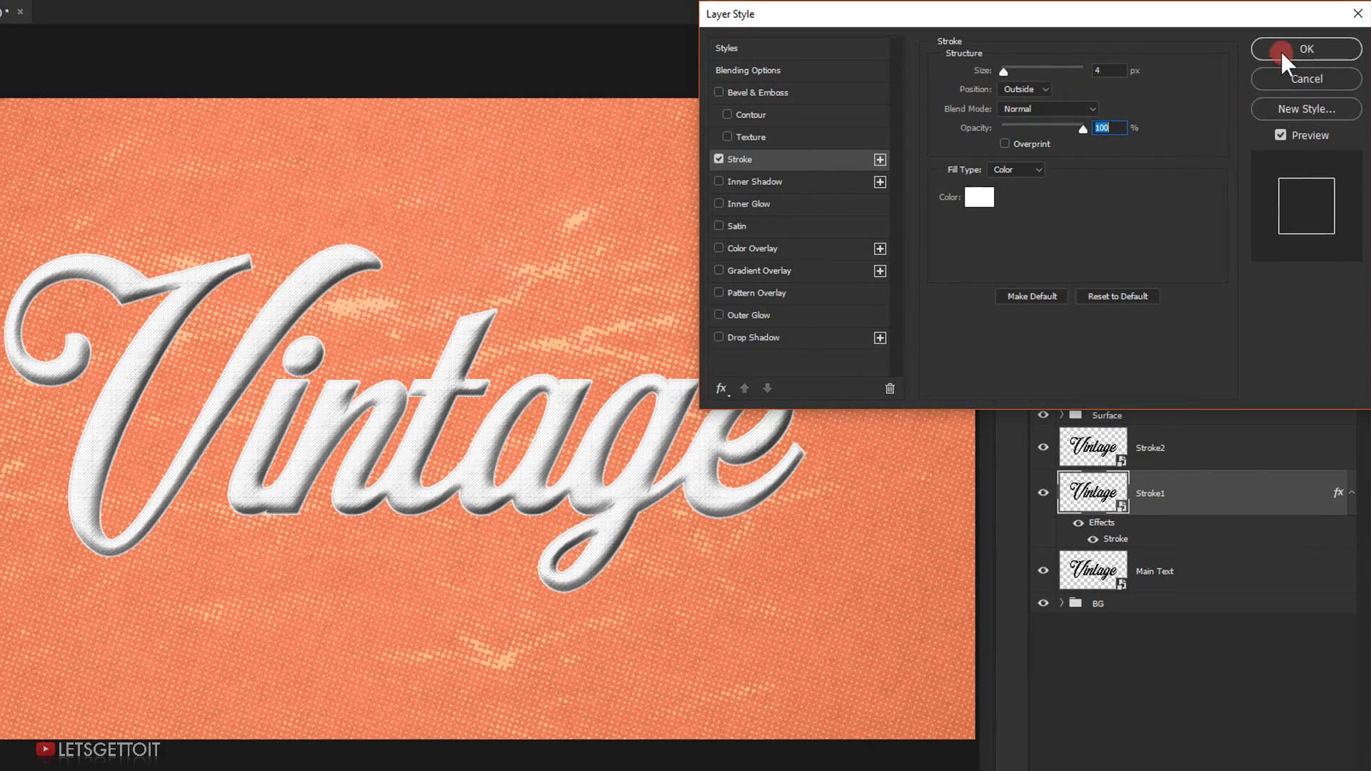
click(1281, 50)
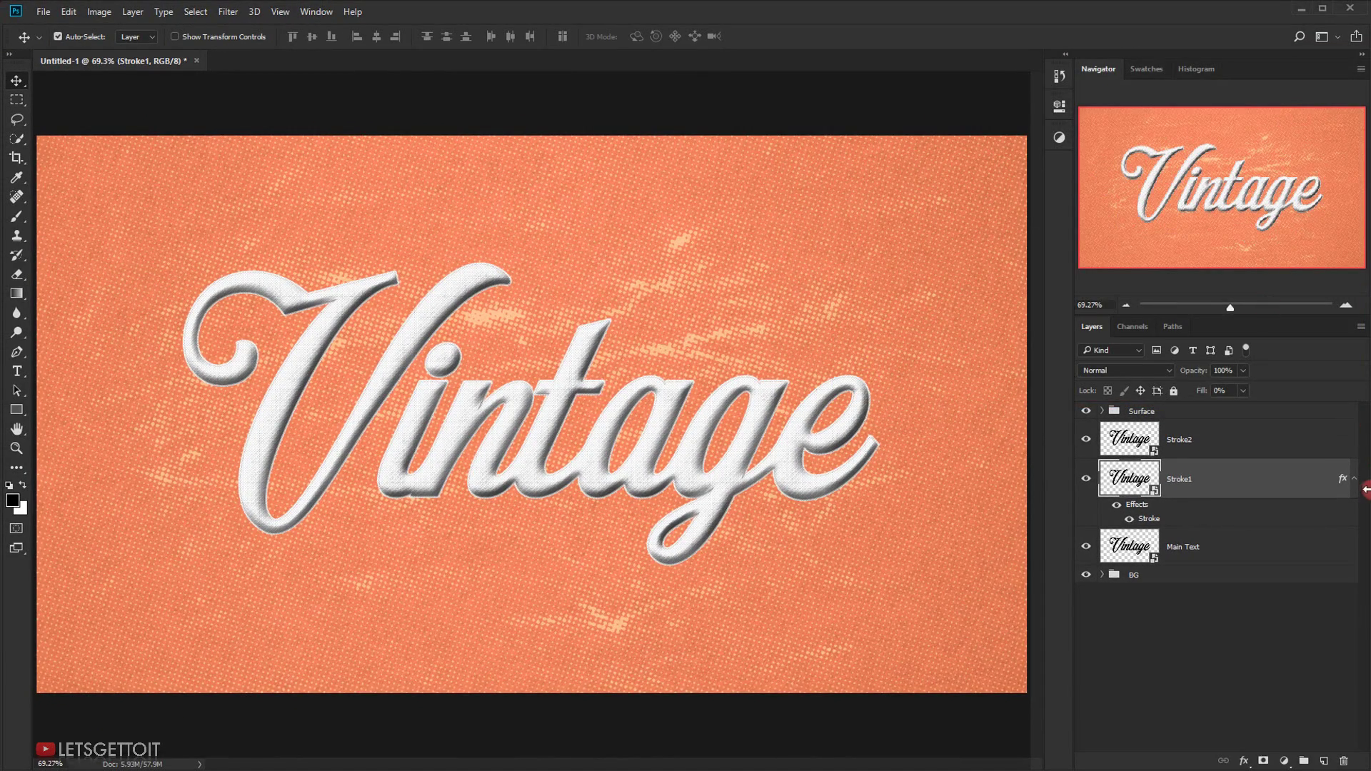
click(1355, 479)
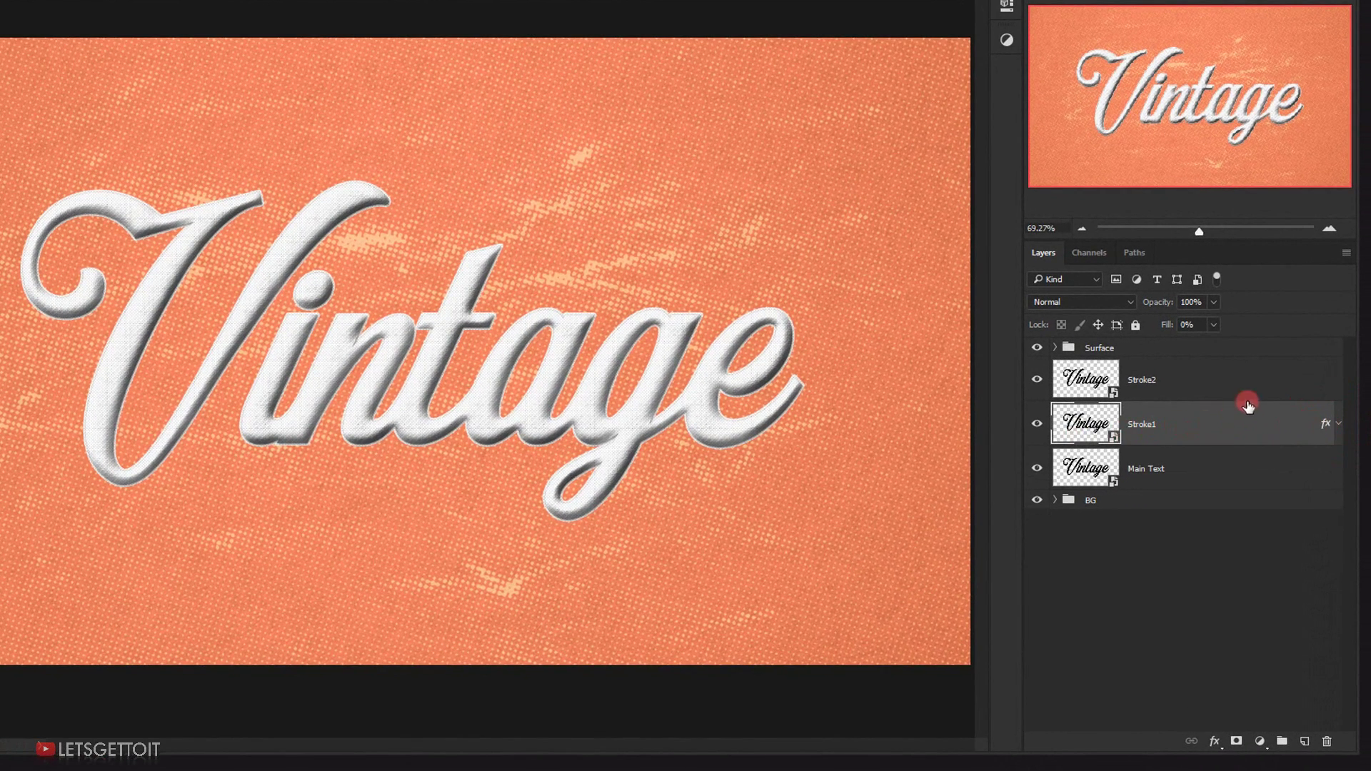
Step: Copy the Stroke1 layer's Stroke effect onto the Stroke2 layer and collapse Stroke2's effects list
key(alt)
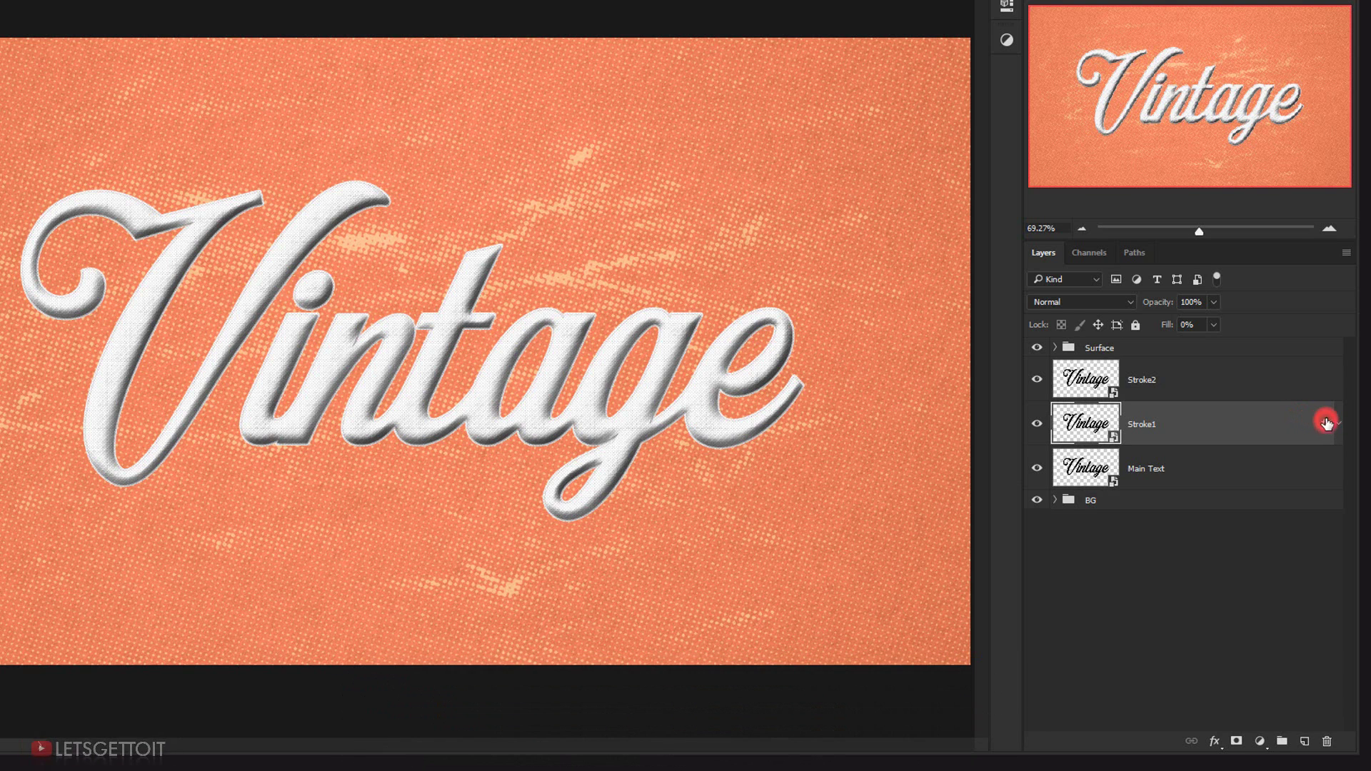
drag(1328, 424, 1330, 386)
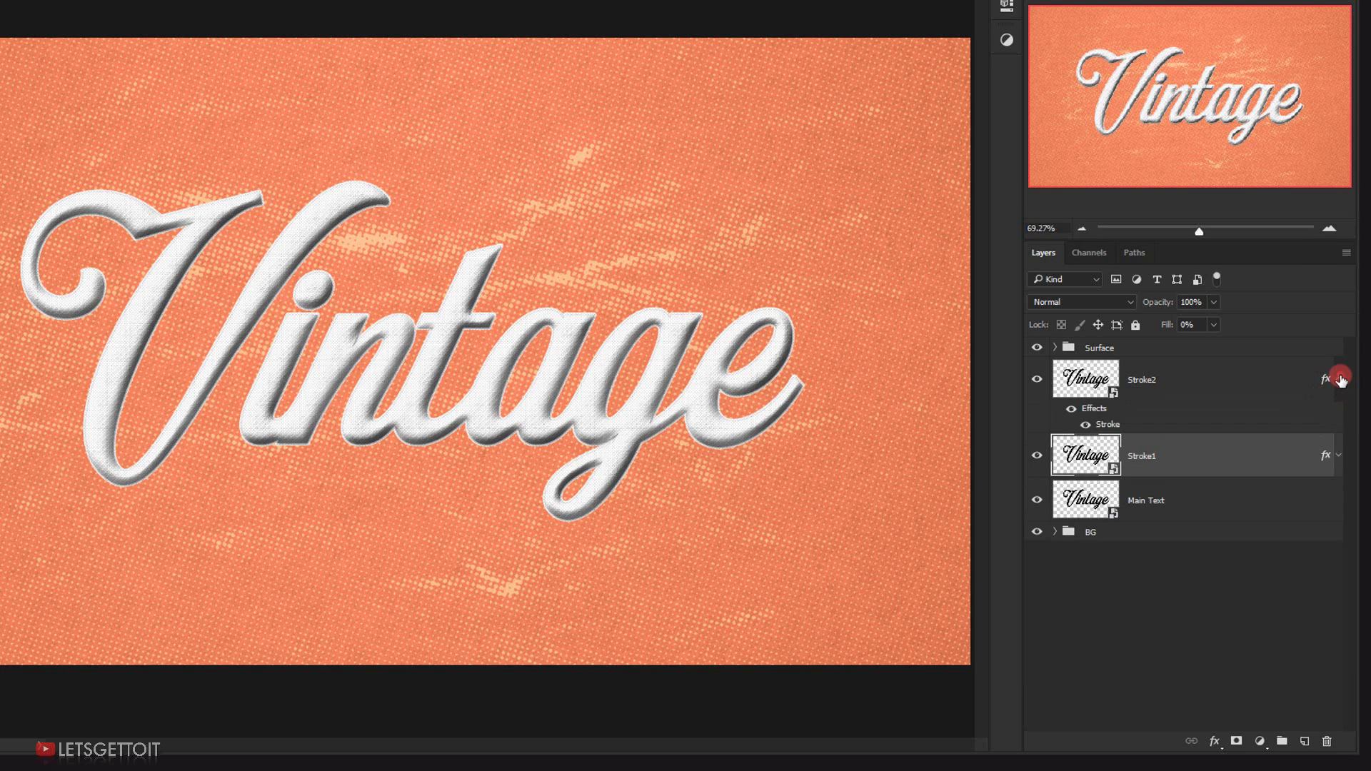
click(1340, 379)
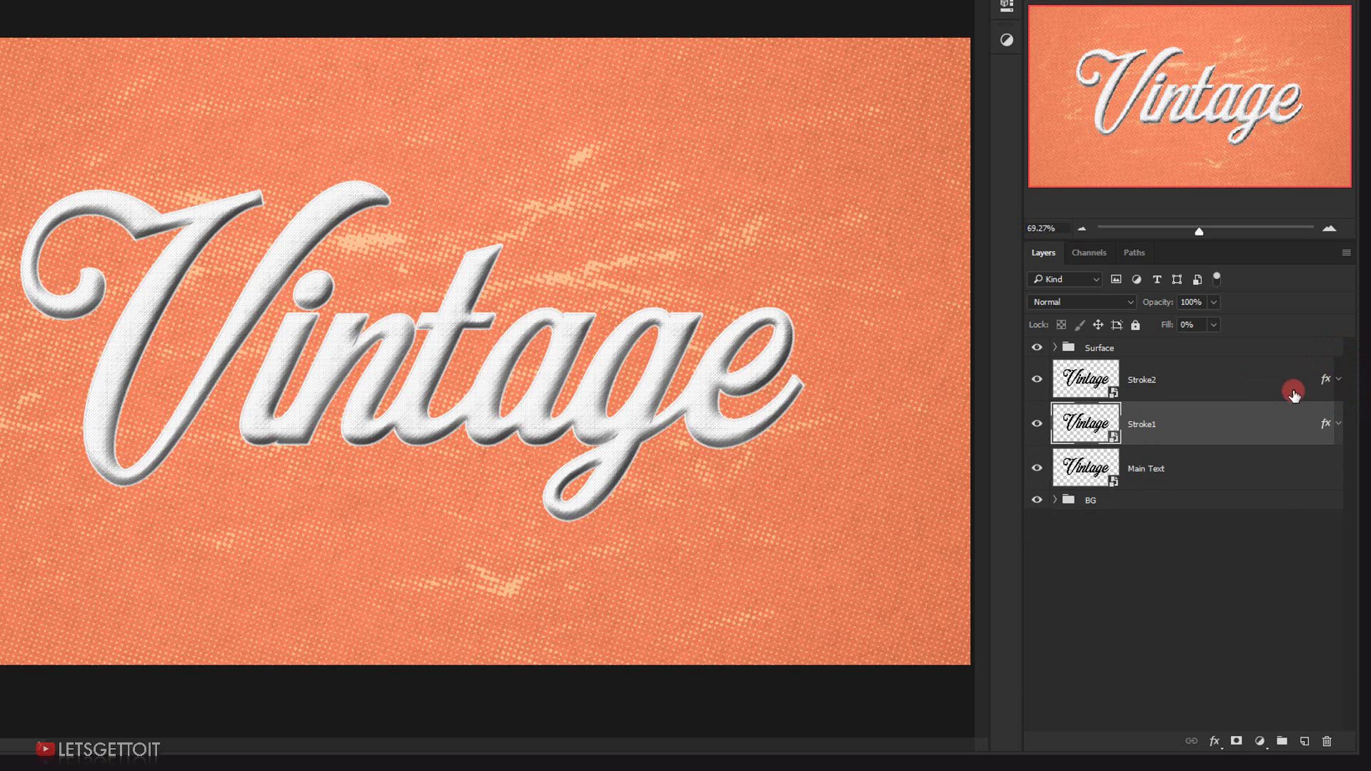
Step: Group the Stroke1 and Stroke2 layers and name the group Stroke
click(1203, 386)
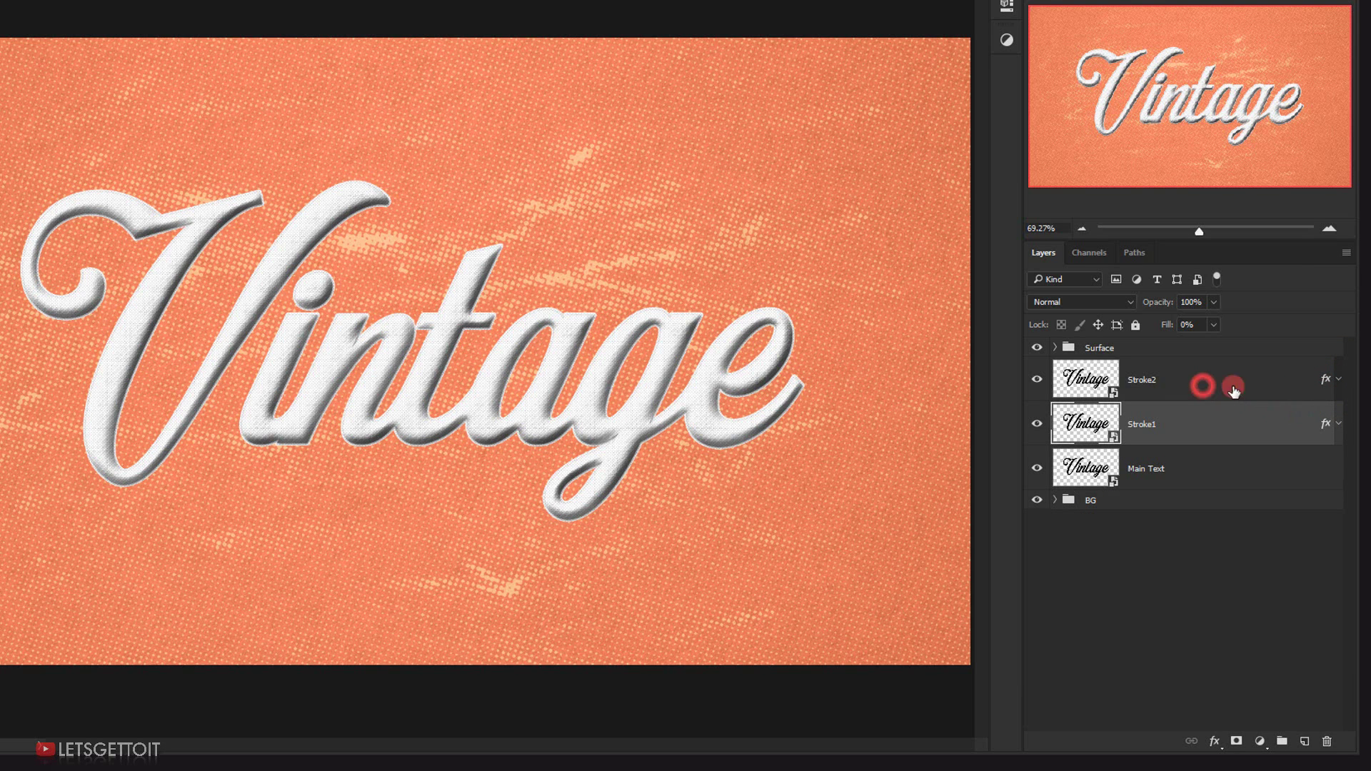
shift+click(1234, 390)
key(ctrl+g)
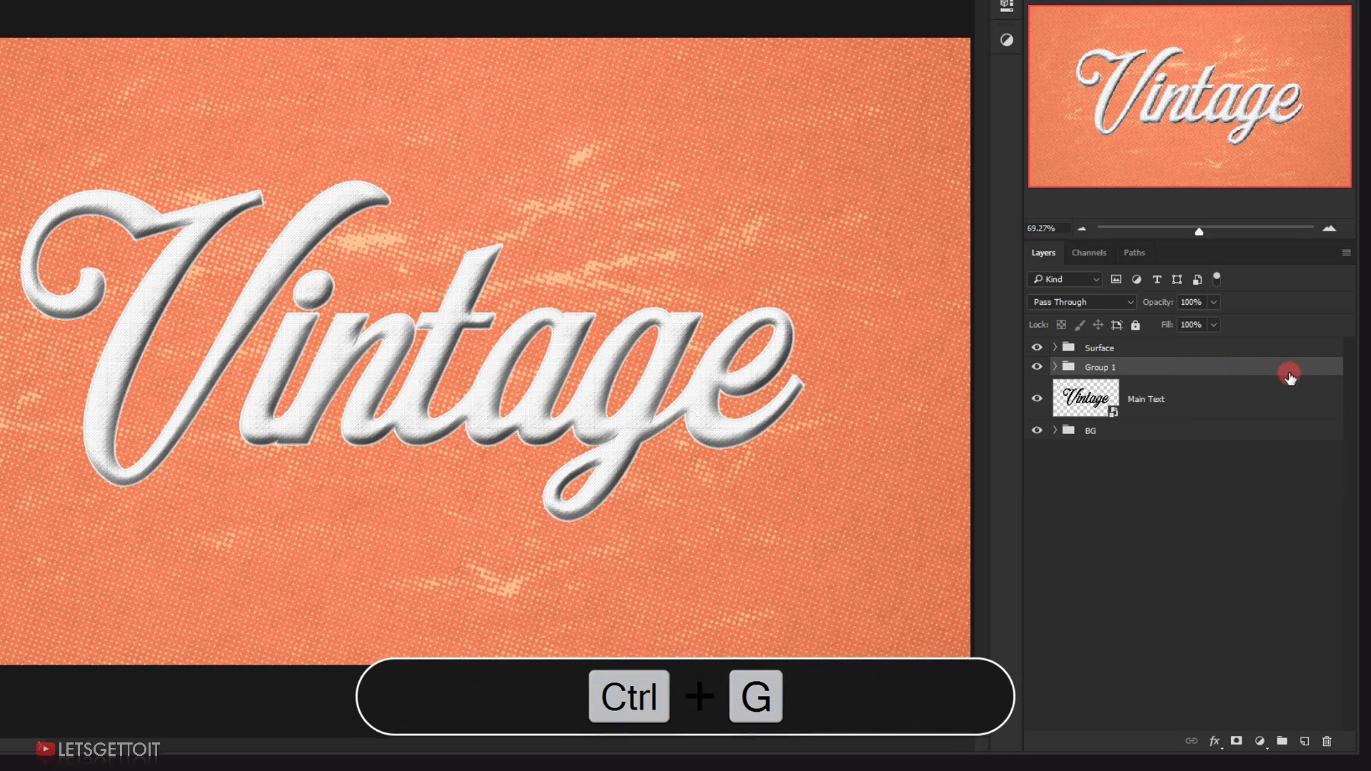
double_click(1098, 367)
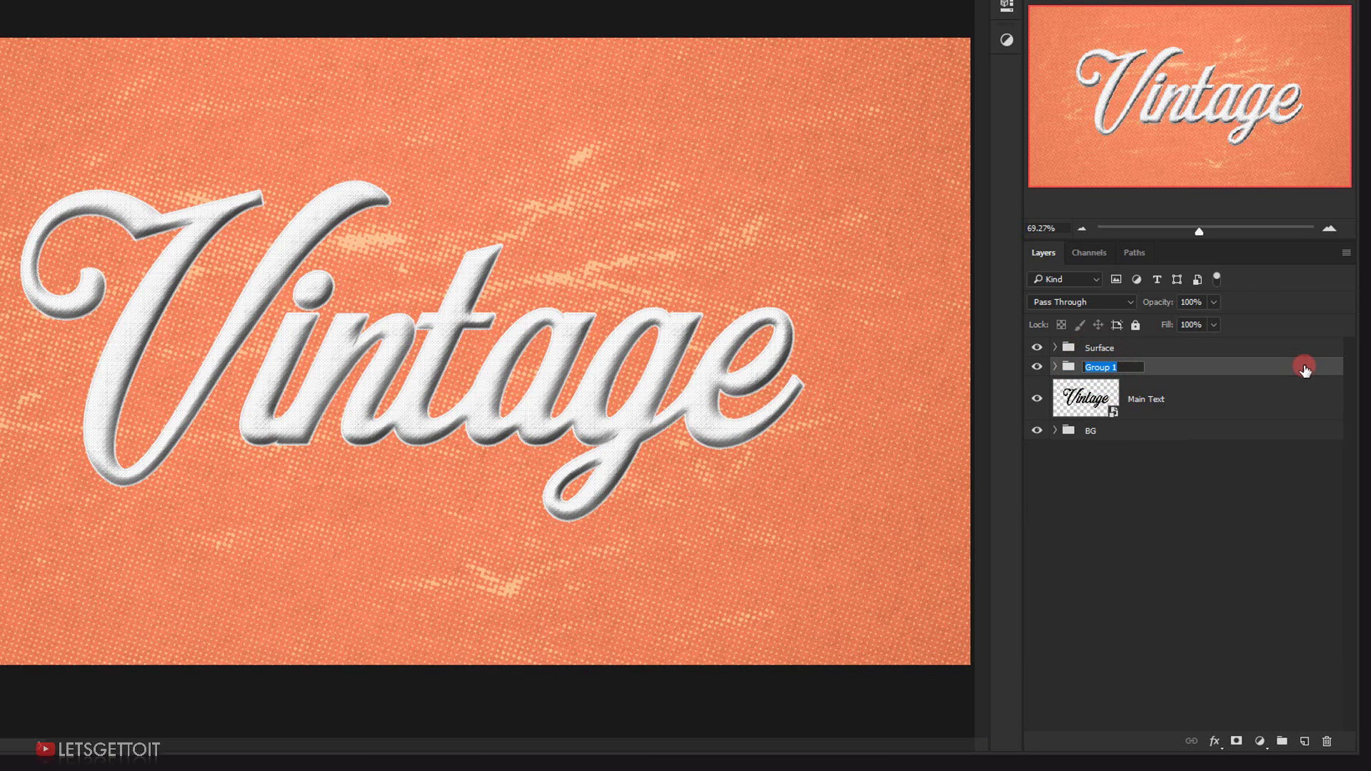
text(Stroke)
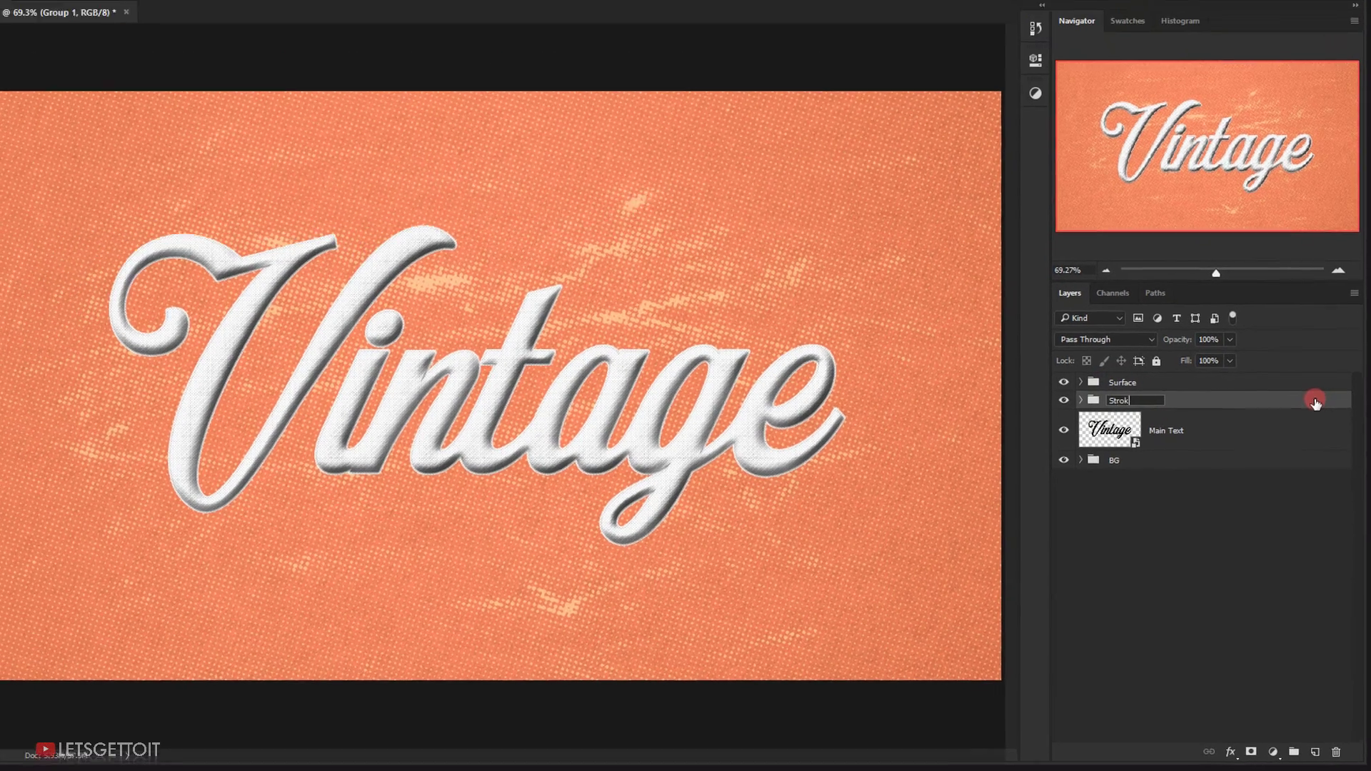
key(Return)
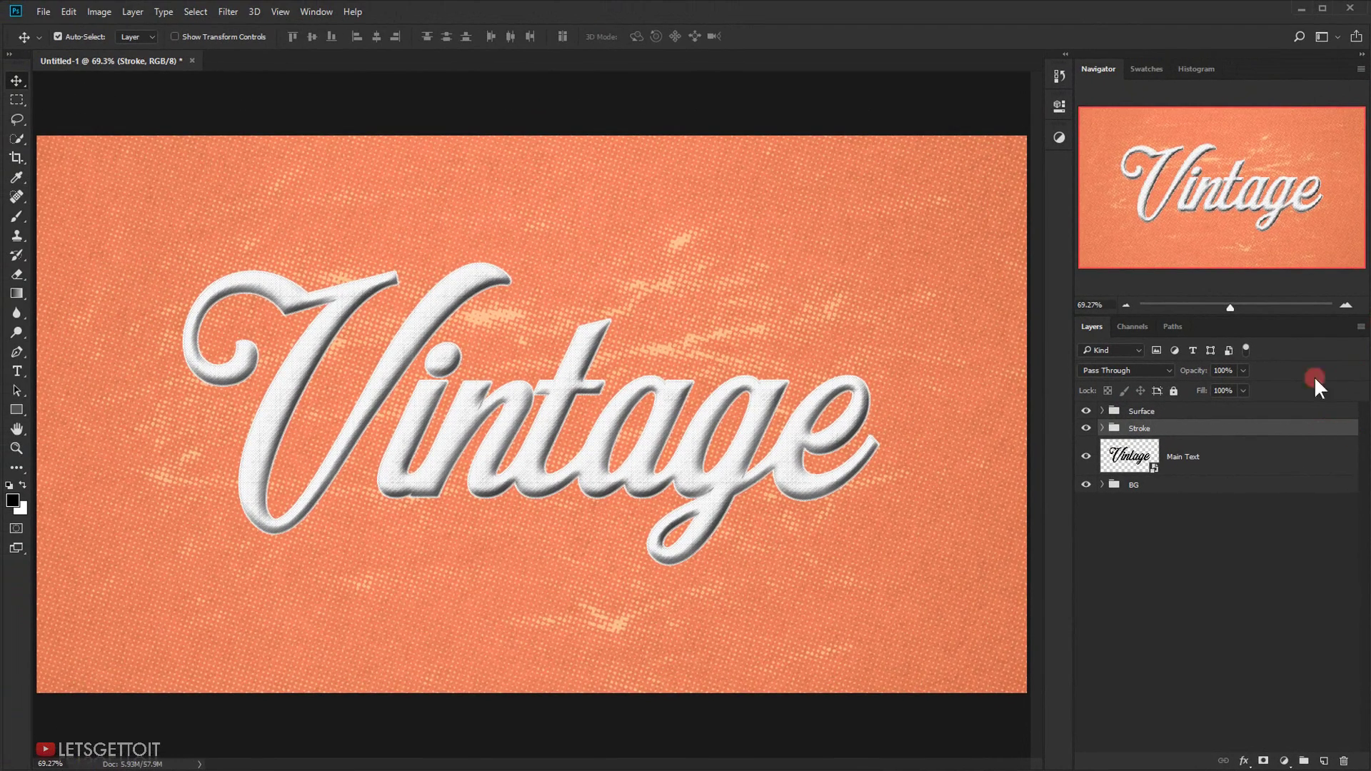
Step: Make two duplicates of the Main Text layer below the Stroke group
click(1213, 459)
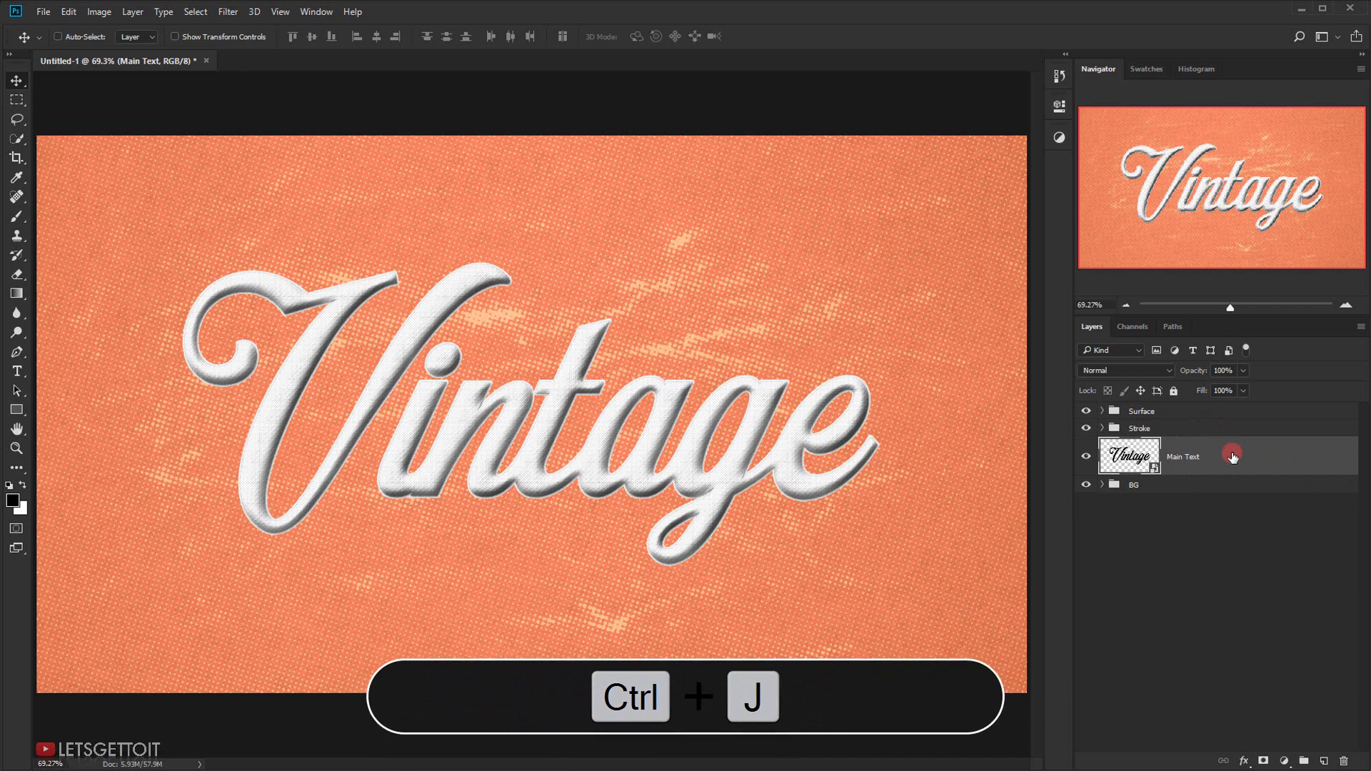
key(ctrl+j)
key(ctrl+j)
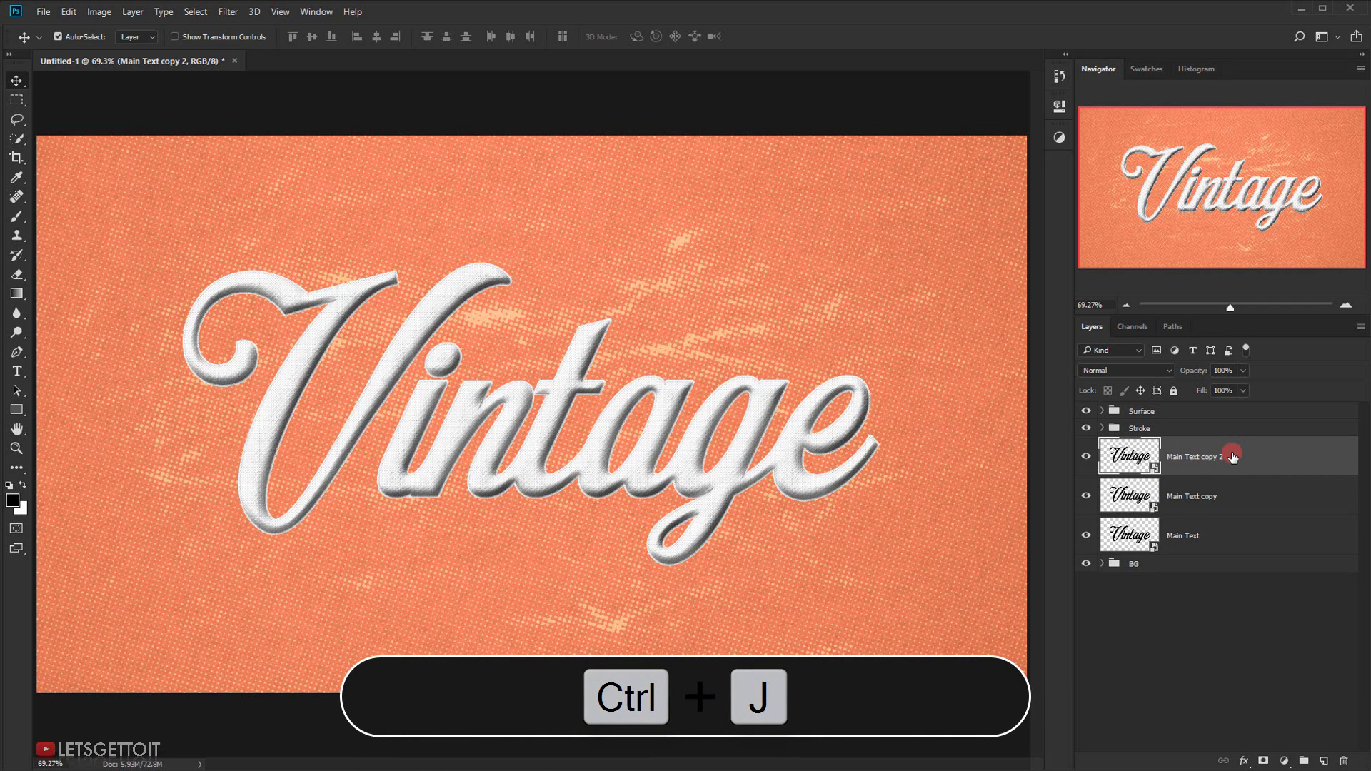
Step: Rename the lower Main Text copy Shadow1 and the upper one Shadow2, and set the fill of both to 0%
double_click(1197, 495)
text(Sh)
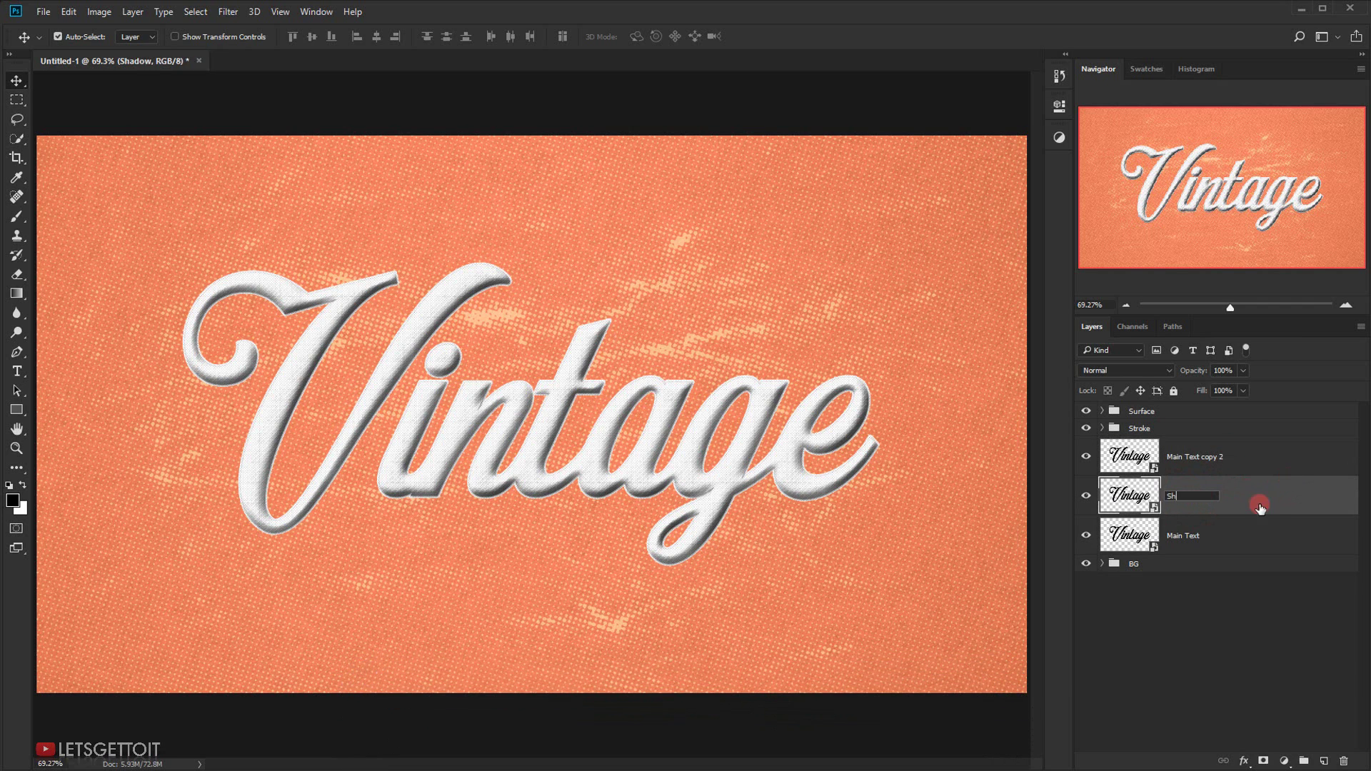
text(adow1)
key(shift+Tab)
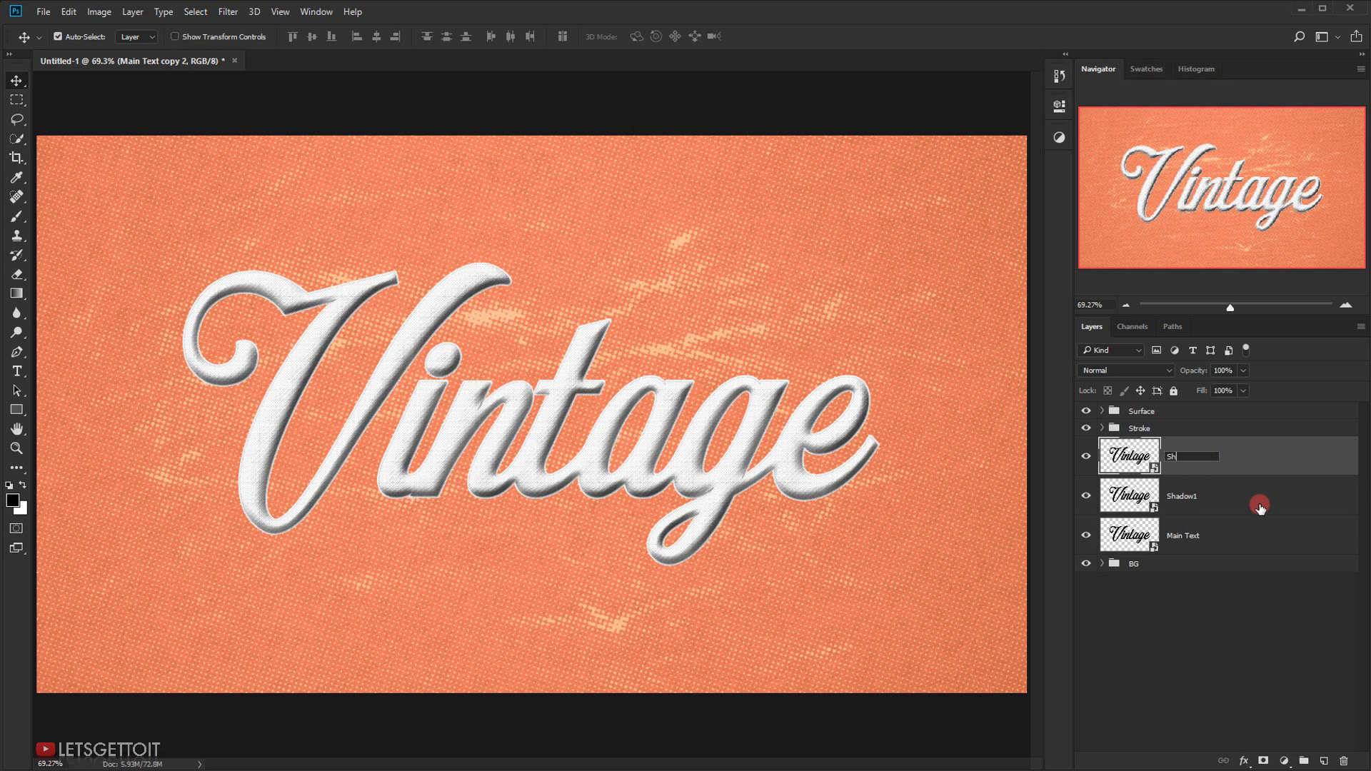
text(Shadow2)
key(Return)
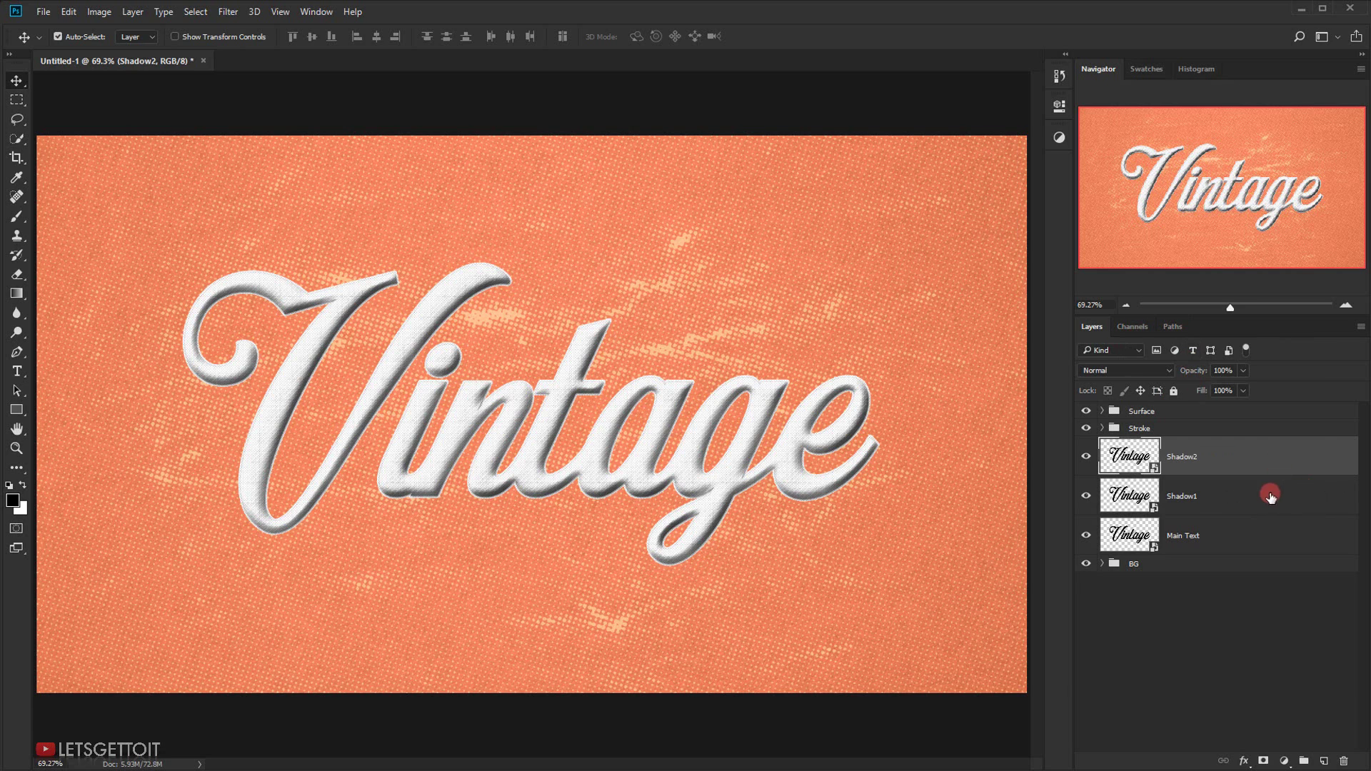
shift+click(1236, 500)
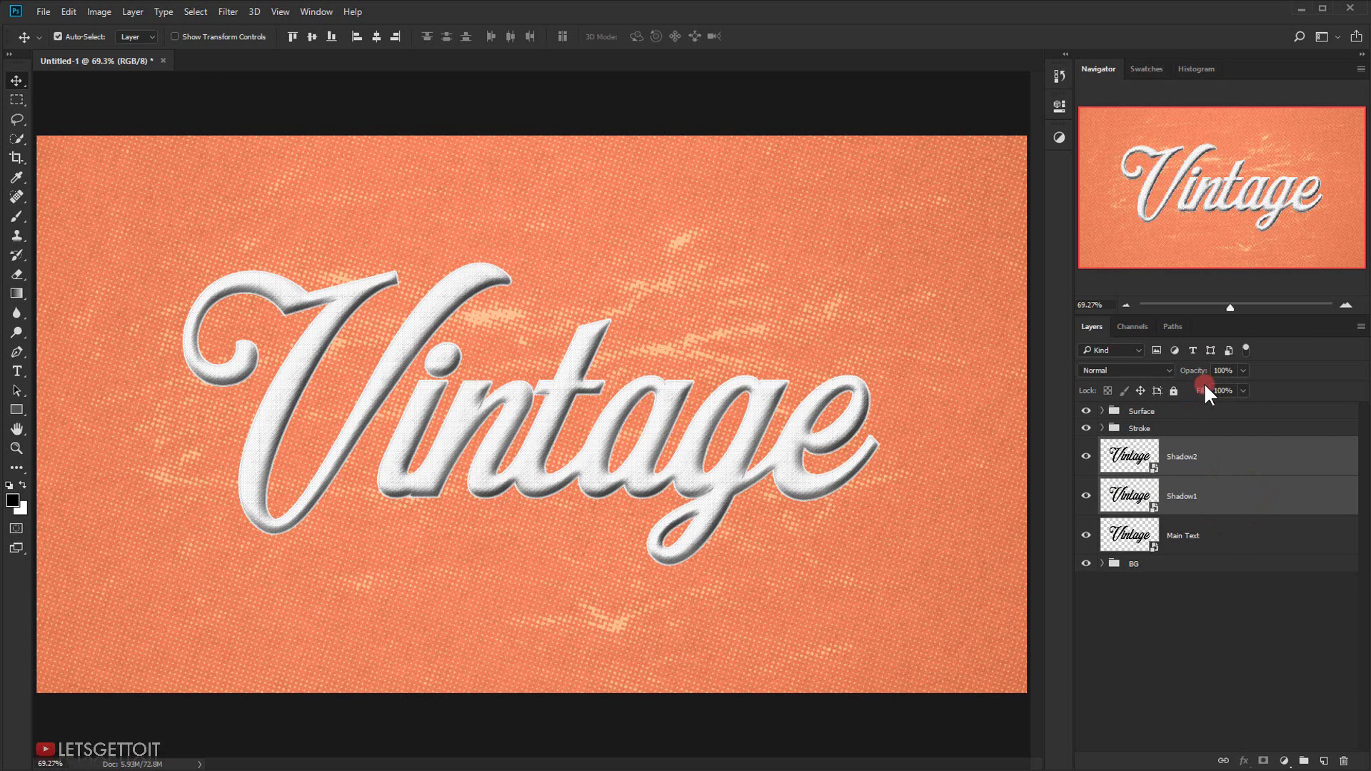
drag(1203, 391, 741, 401)
Step: Add a Drop Shadow effect to the Shadow1 layer with Normal blend mode, 70% opacity and a 60° angle
click(1258, 500)
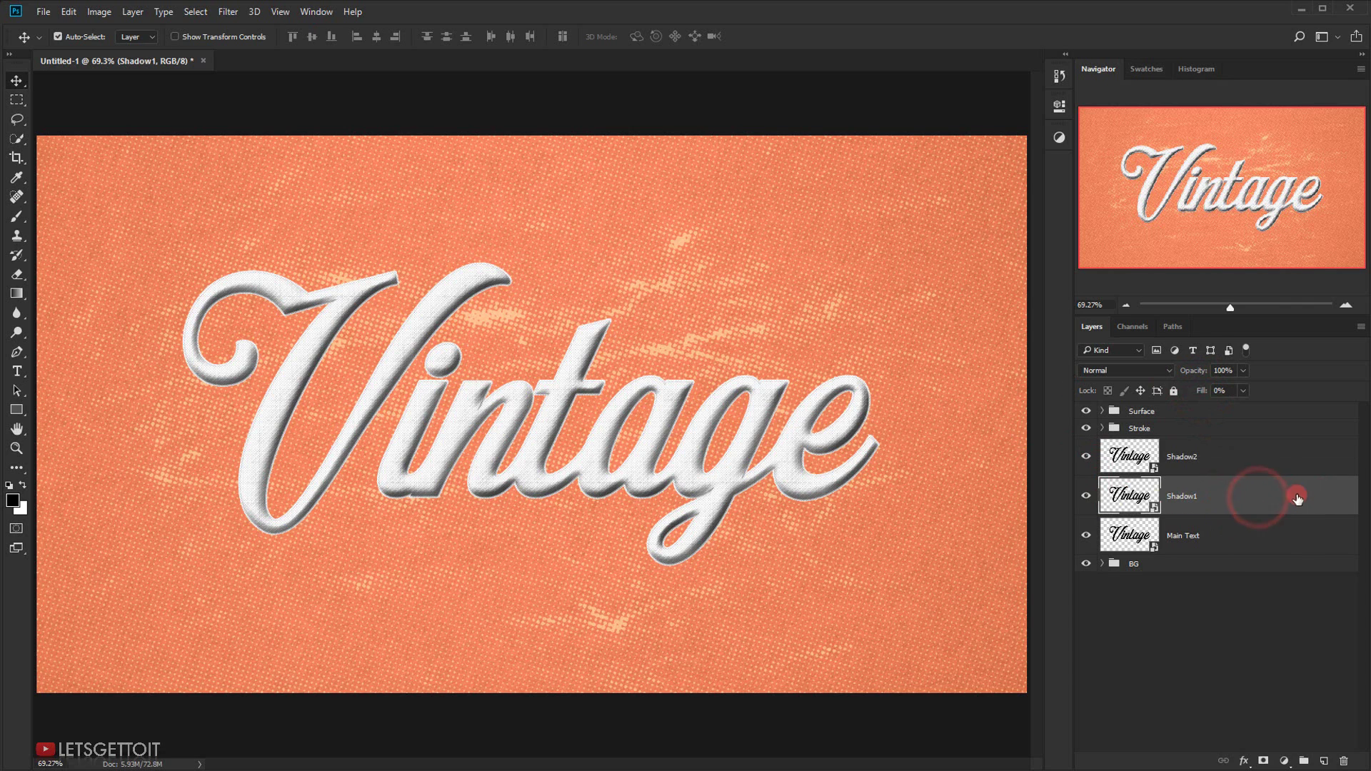
click(1248, 759)
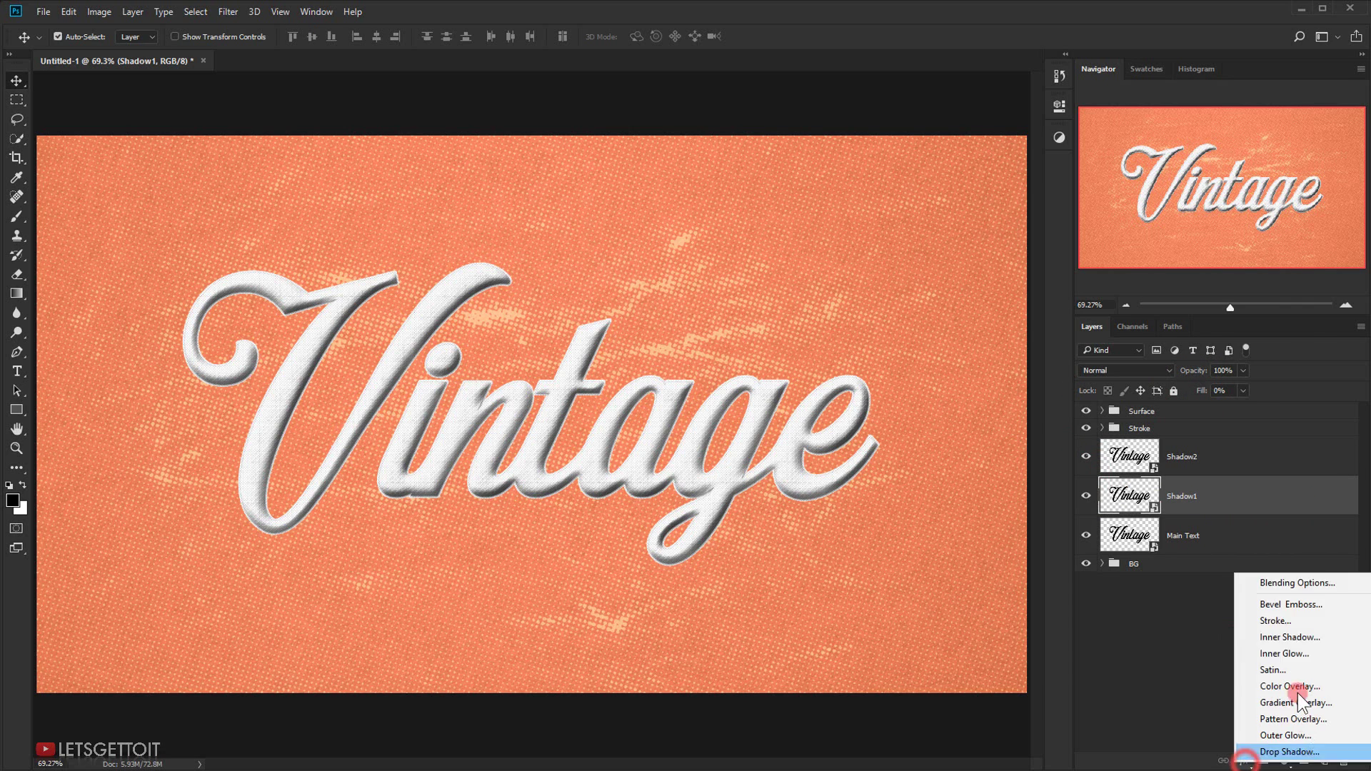
click(1308, 579)
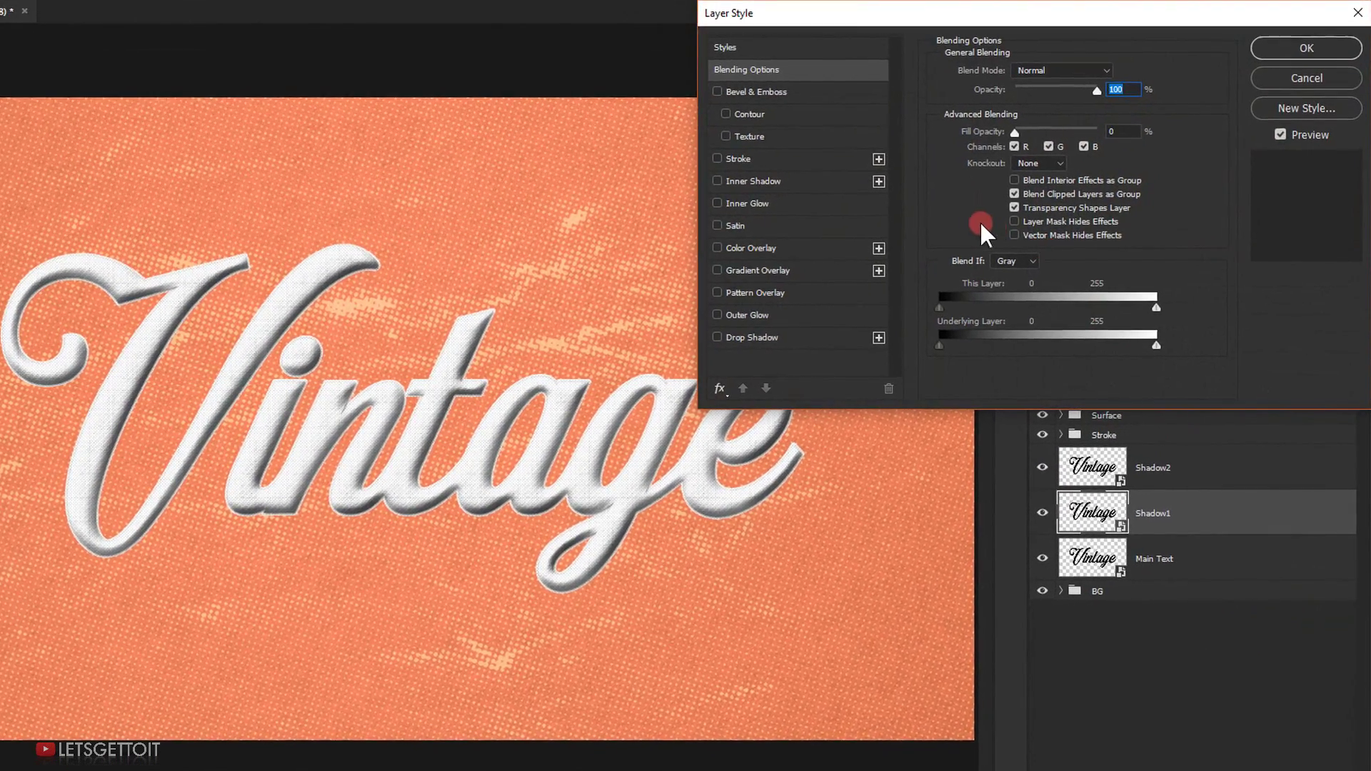
click(752, 338)
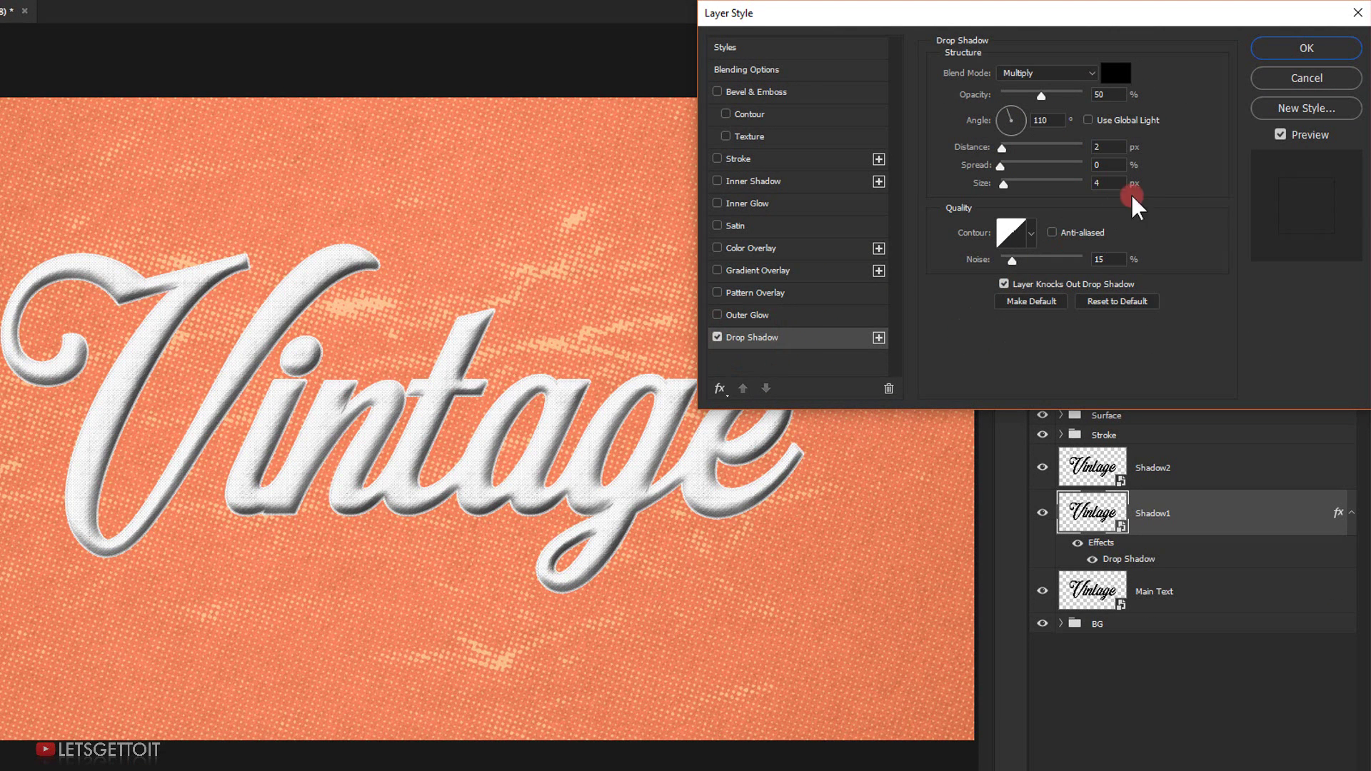
click(1085, 77)
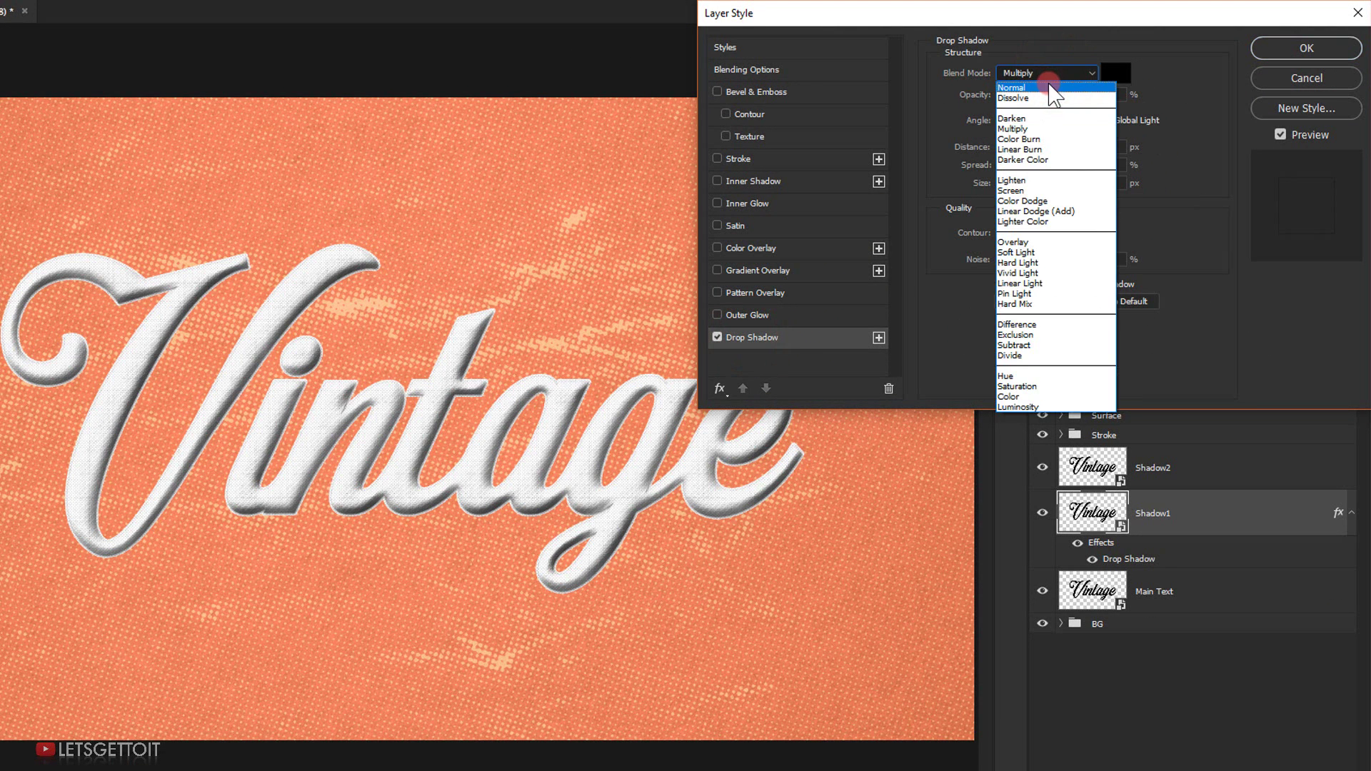
click(1048, 84)
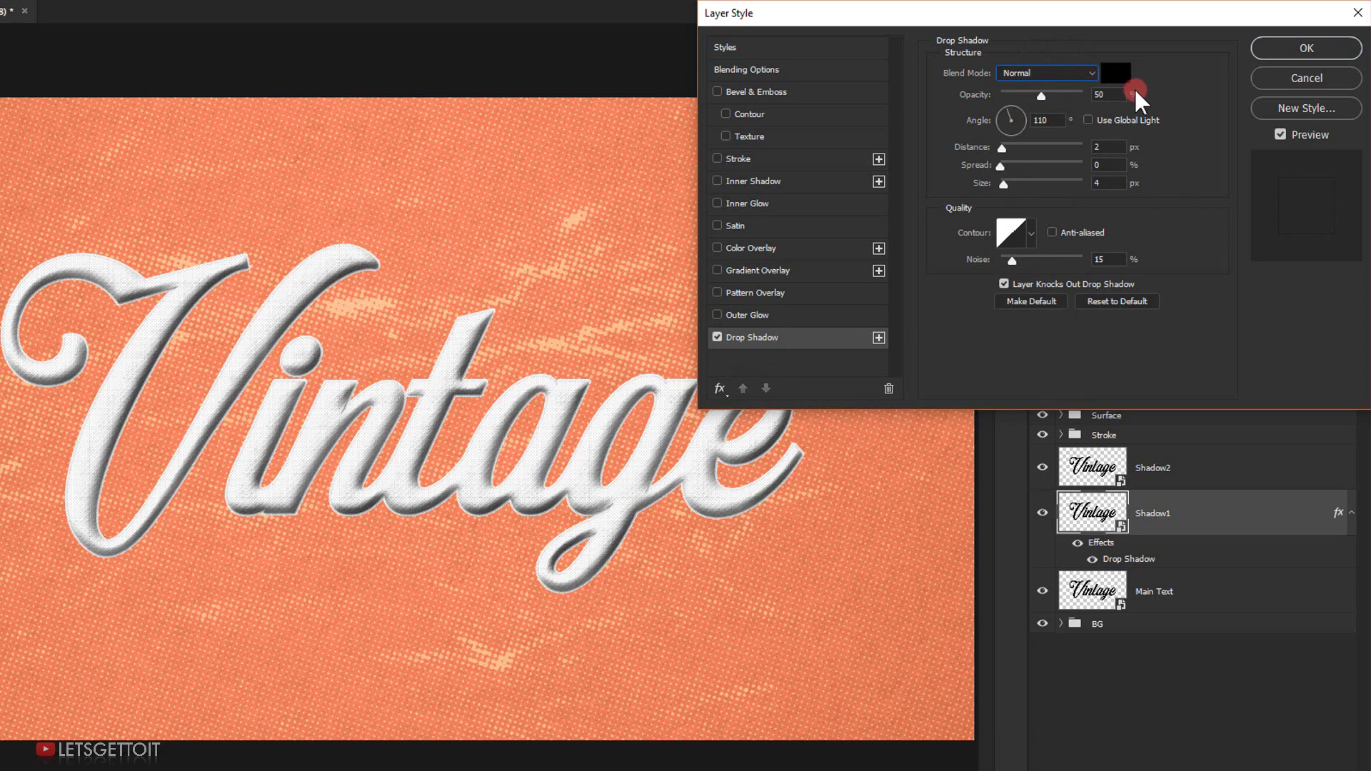
click(1110, 94)
click(1063, 118)
click(1036, 121)
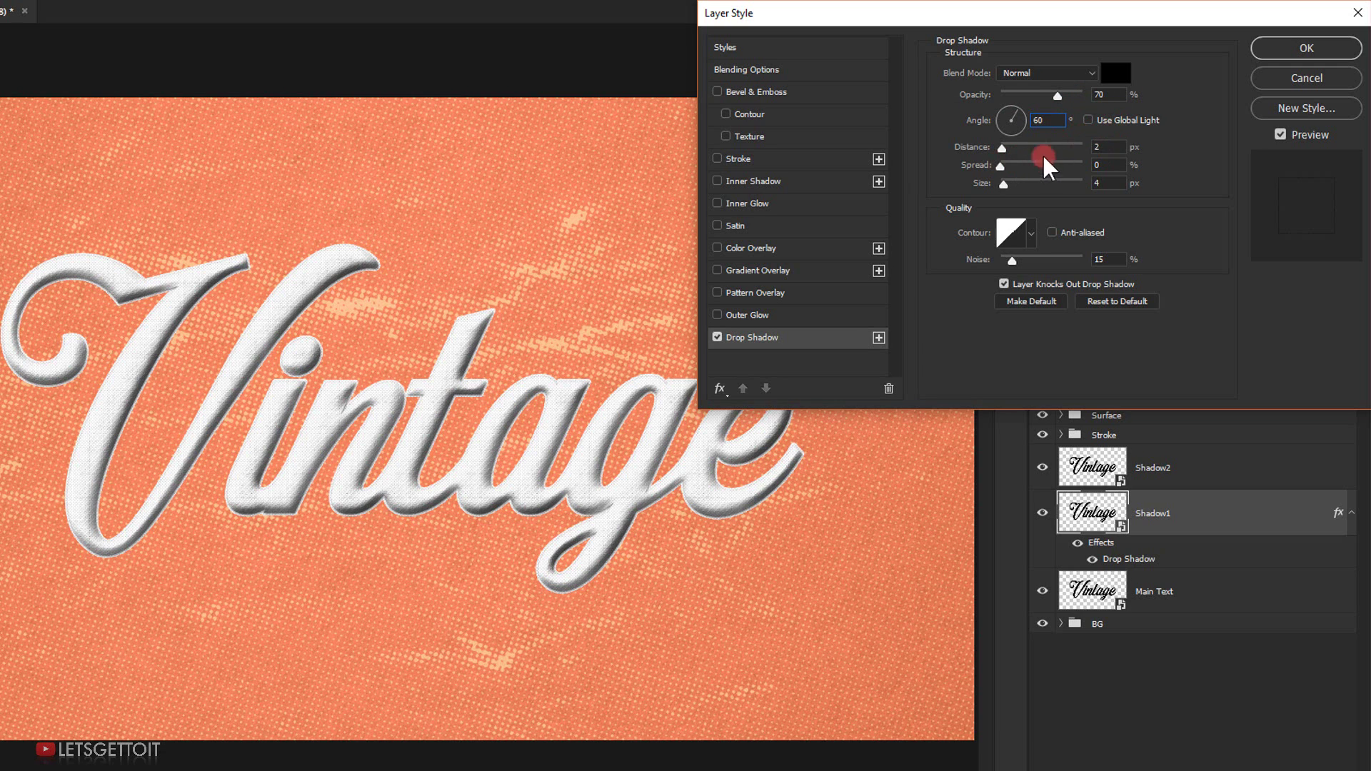
Step: Set Shadow1's drop shadow to 8 px distance, 12% spread and 16 px size, apply the style and collapse its effects list
click(1112, 147)
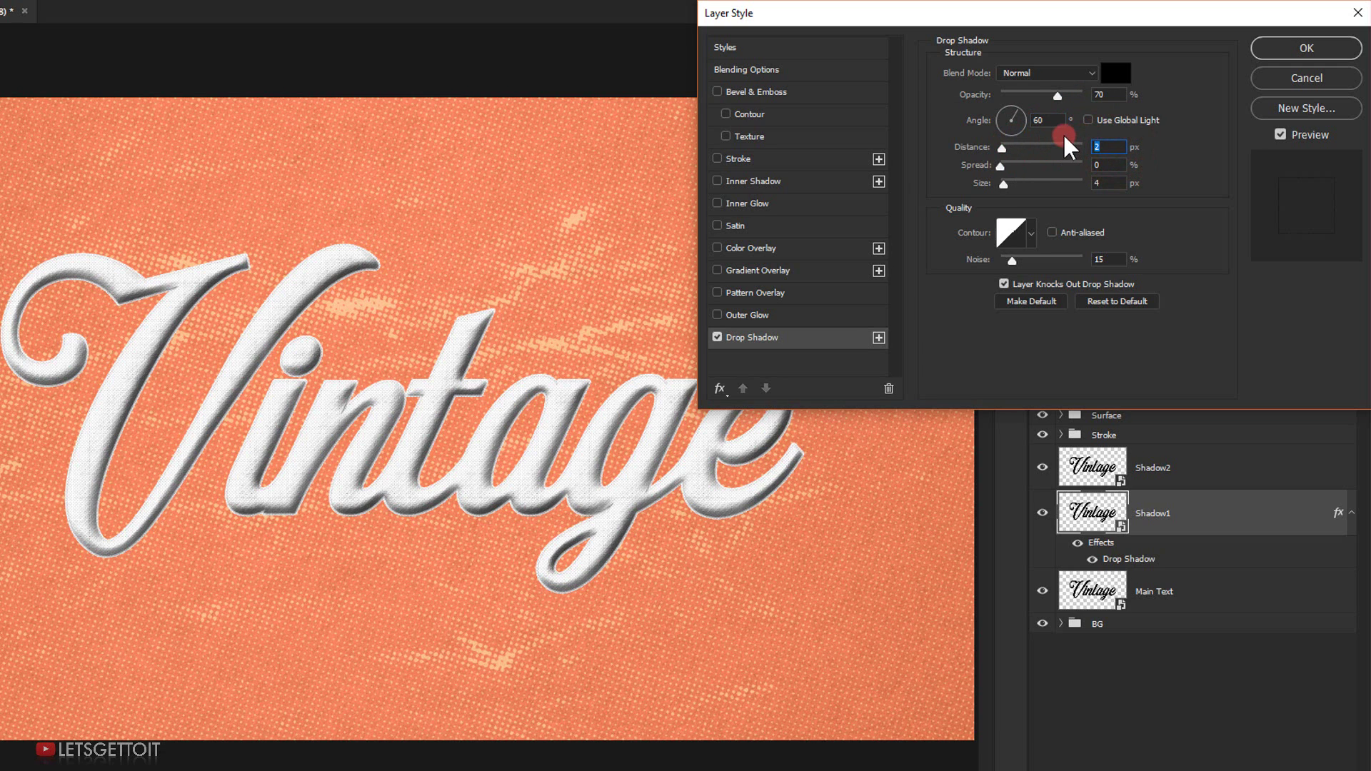
text(8)
click(1109, 165)
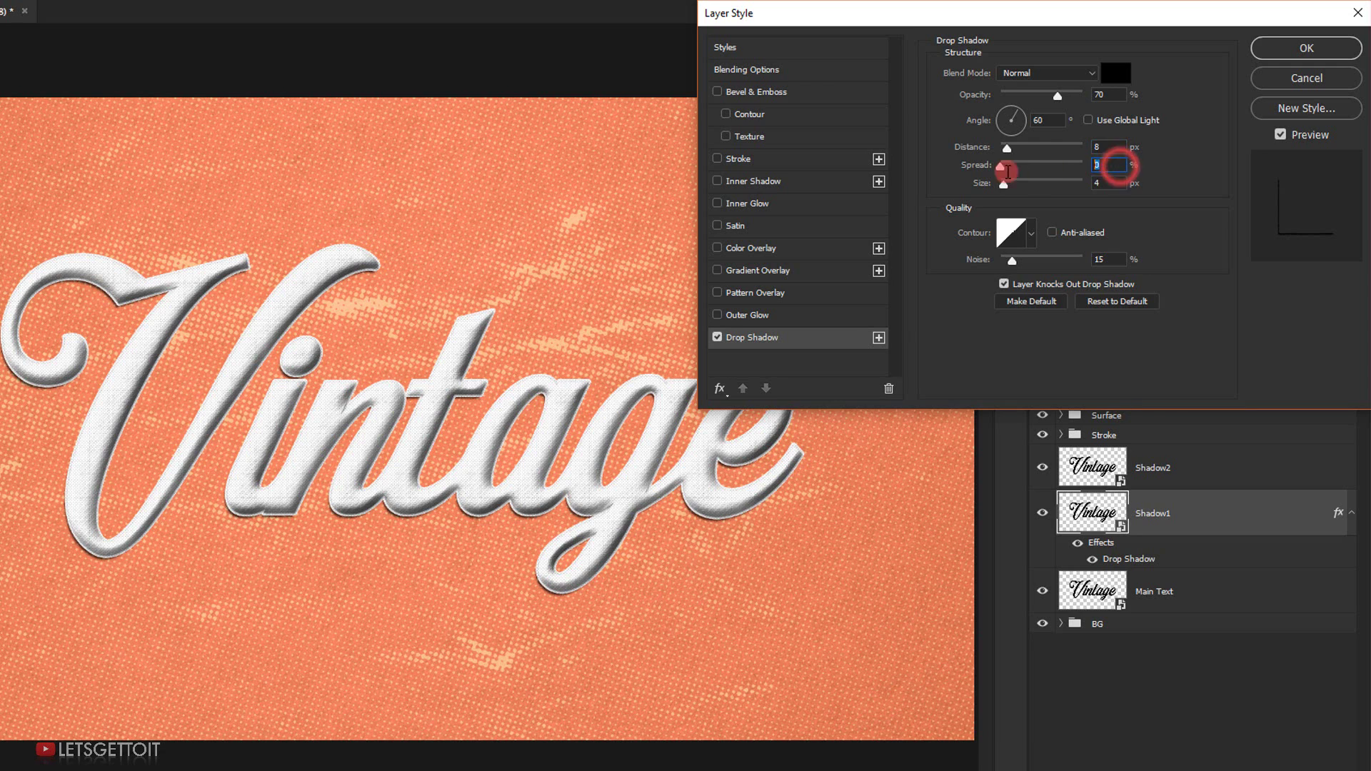
text(12)
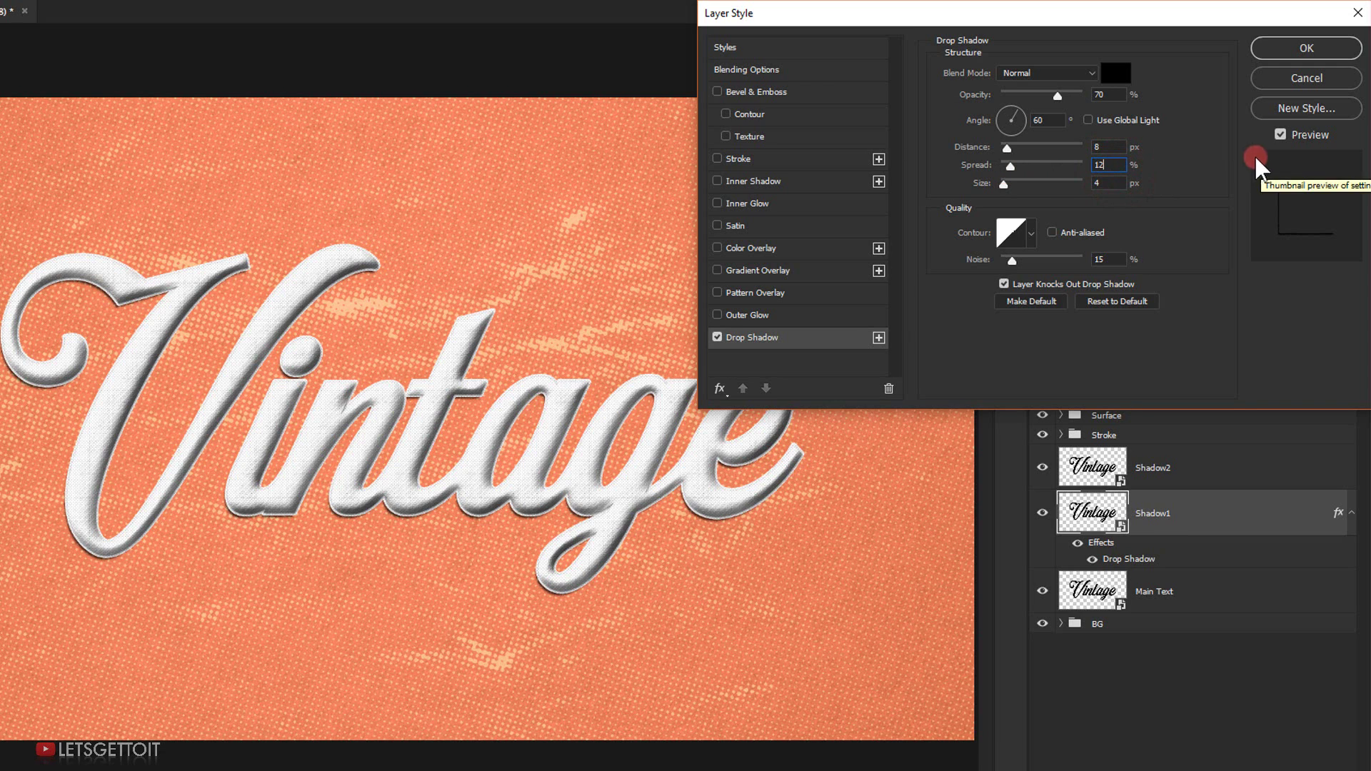
click(1108, 184)
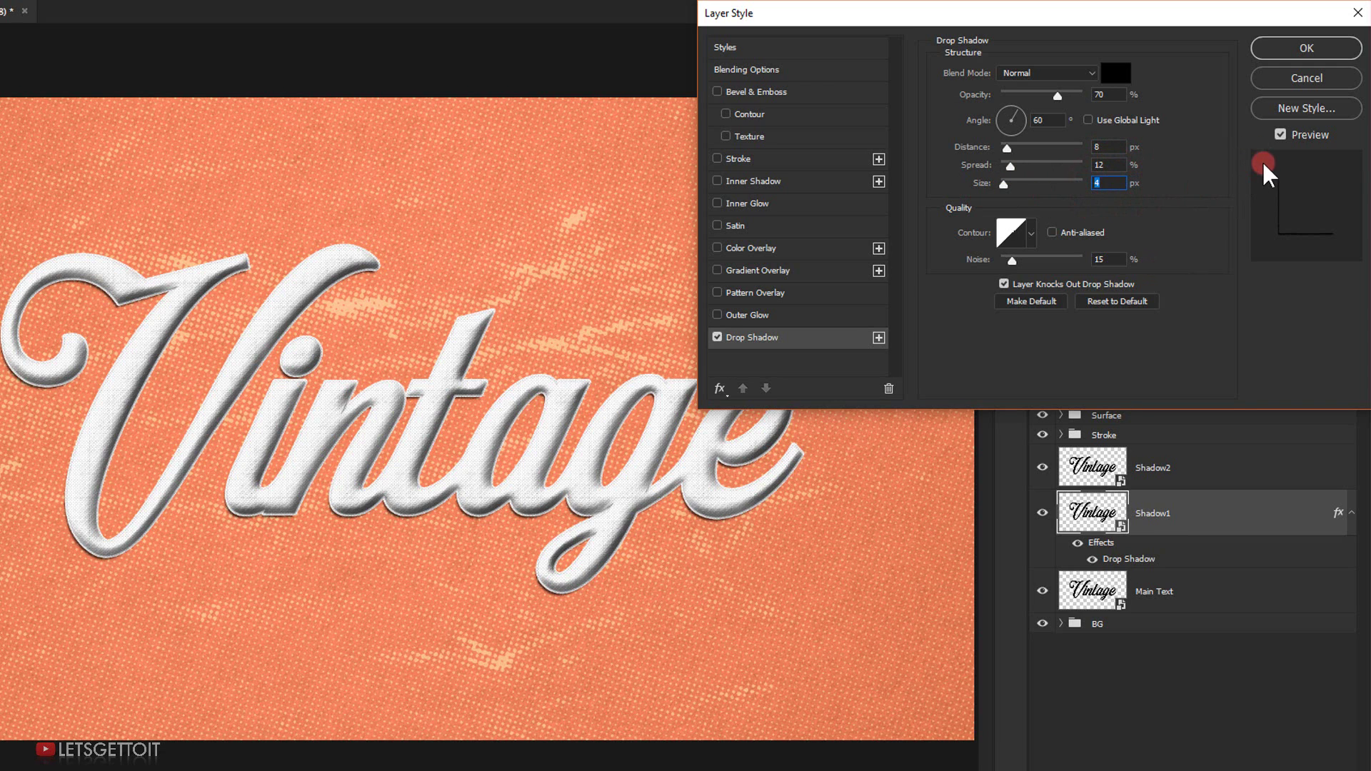
text(16)
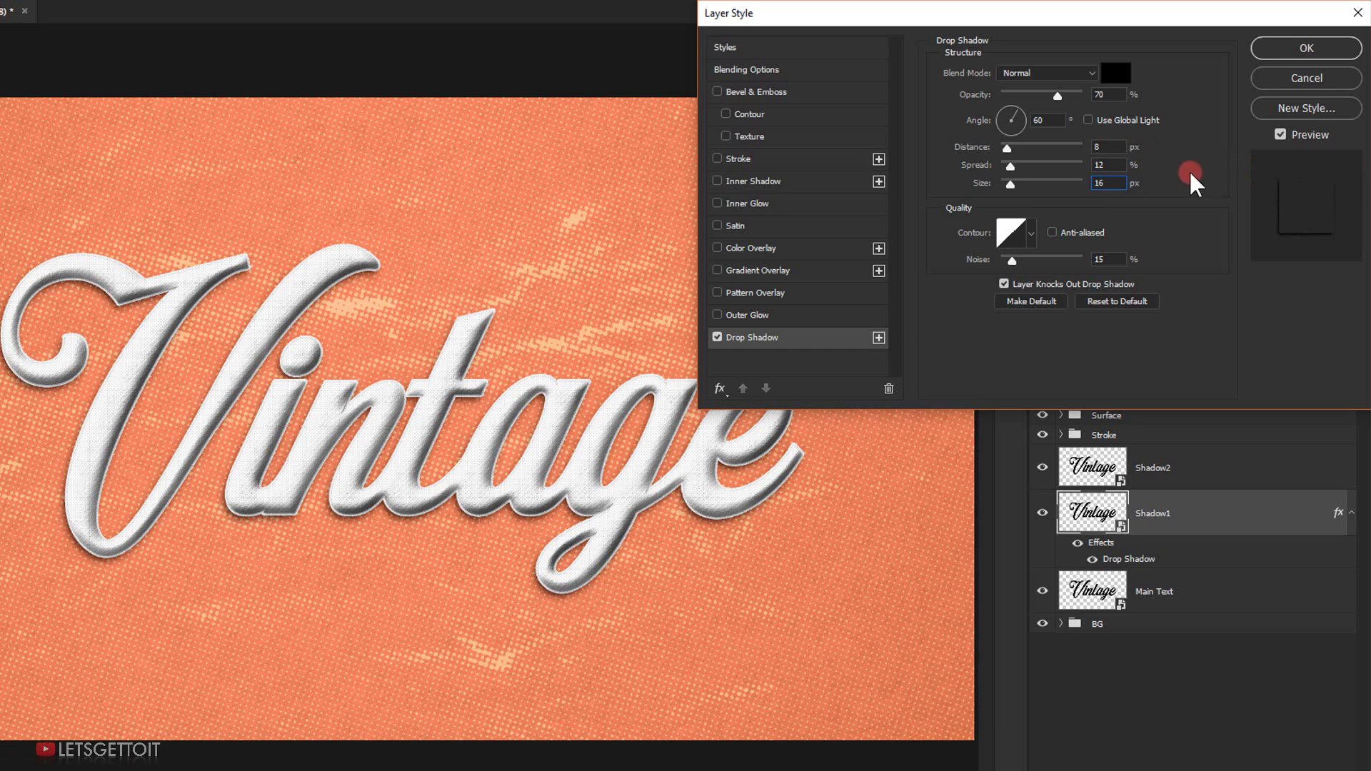
click(1027, 278)
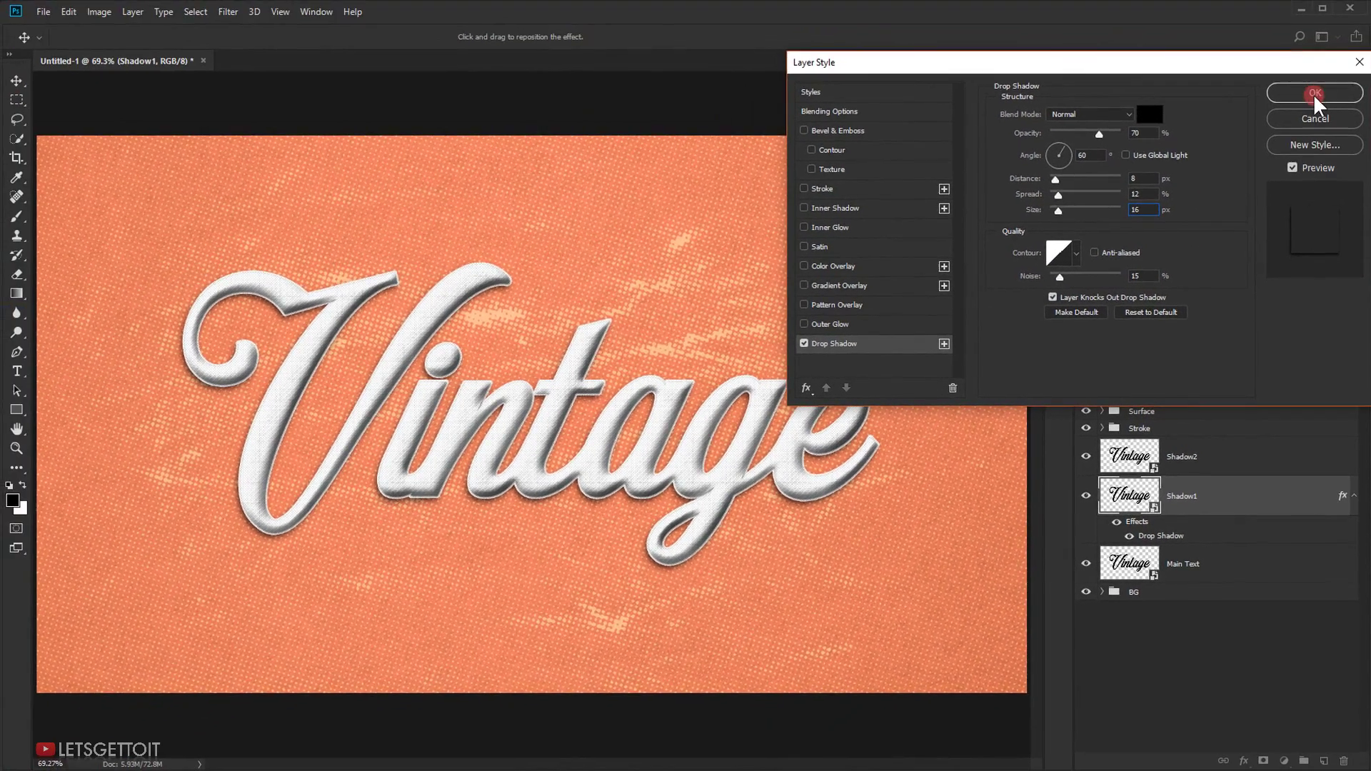
click(1275, 44)
click(1352, 502)
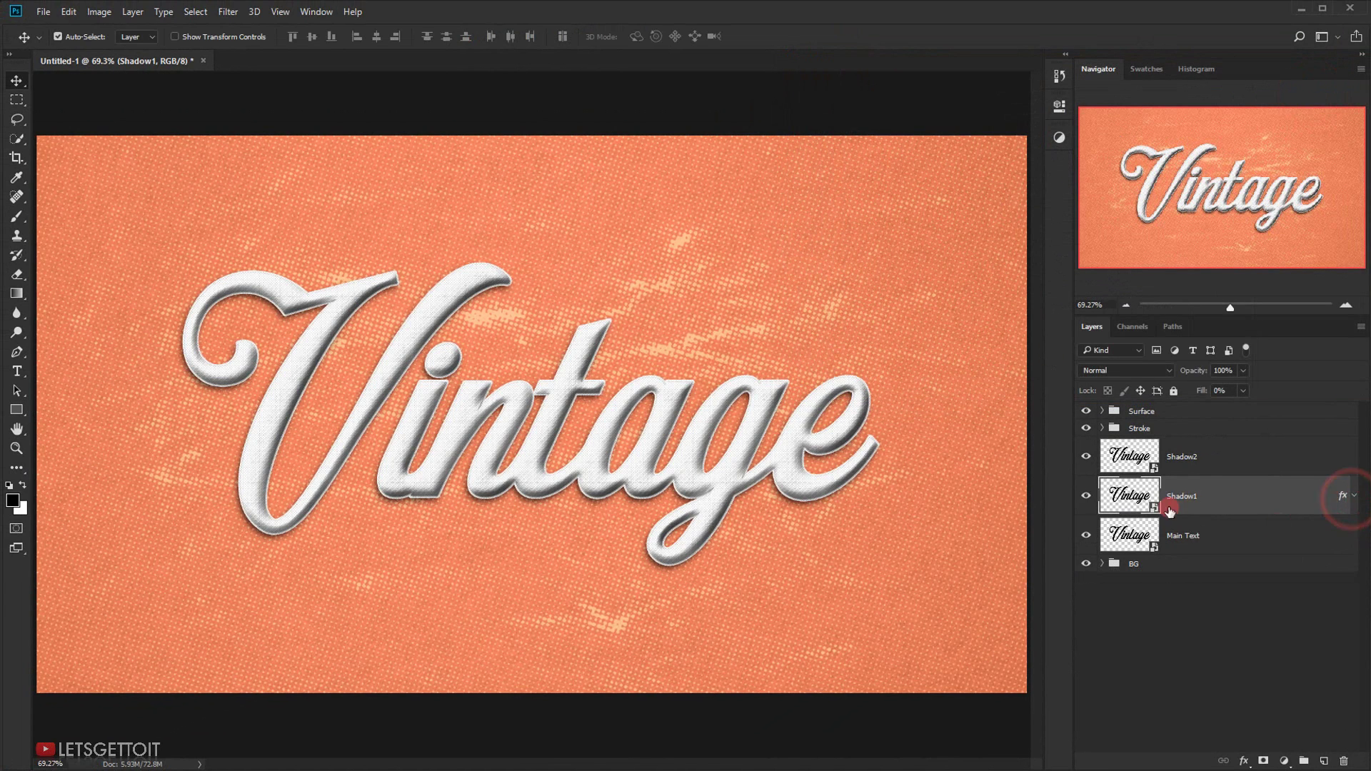
Step: Add a Drop Shadow effect to the Shadow2 layer with 10% opacity and a 145° angle
click(1243, 458)
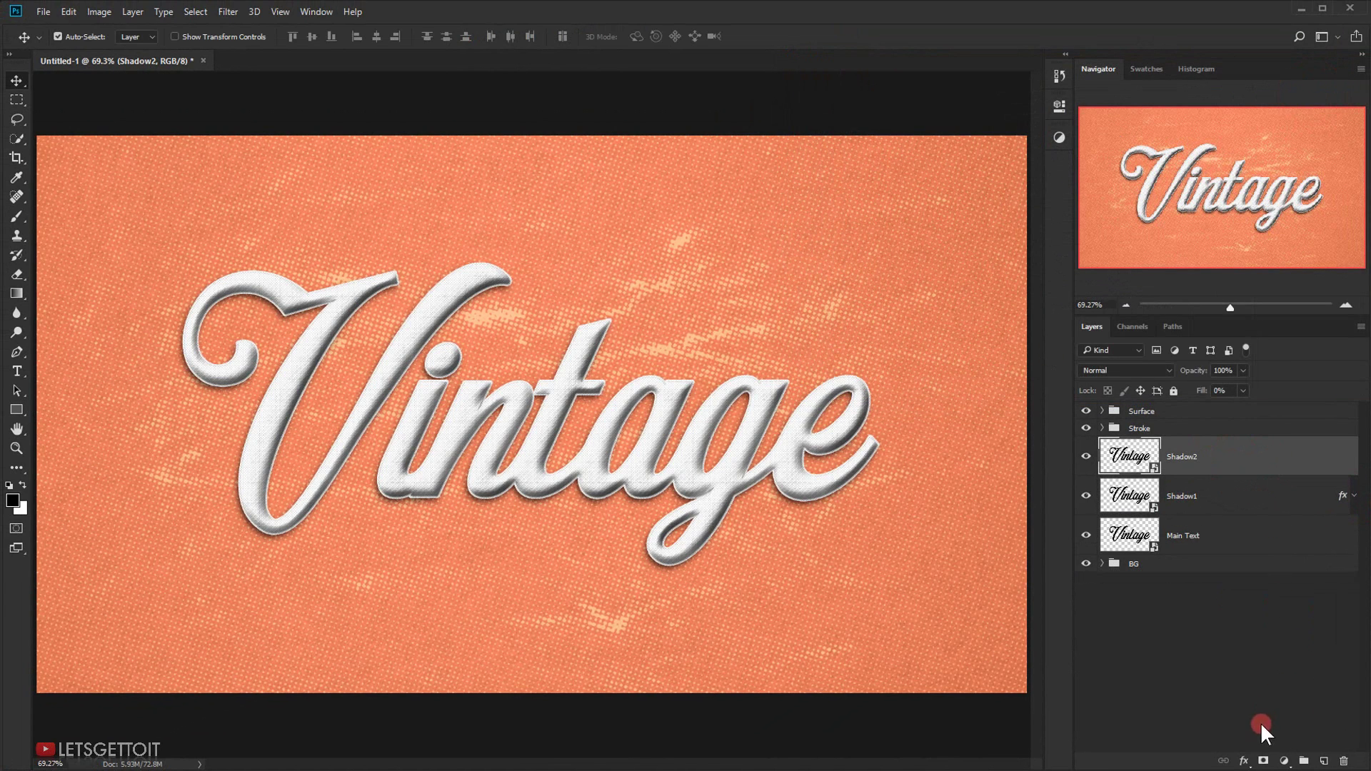
click(1247, 762)
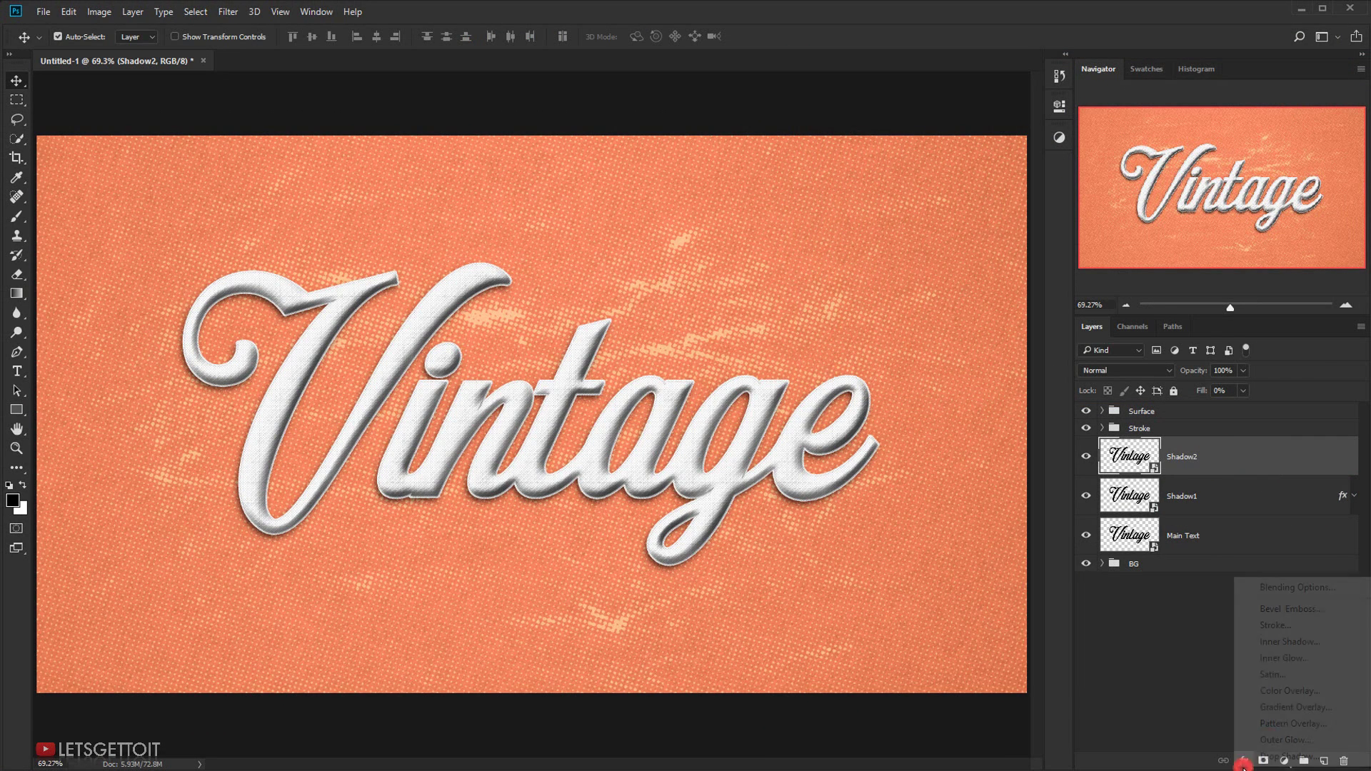
click(1292, 588)
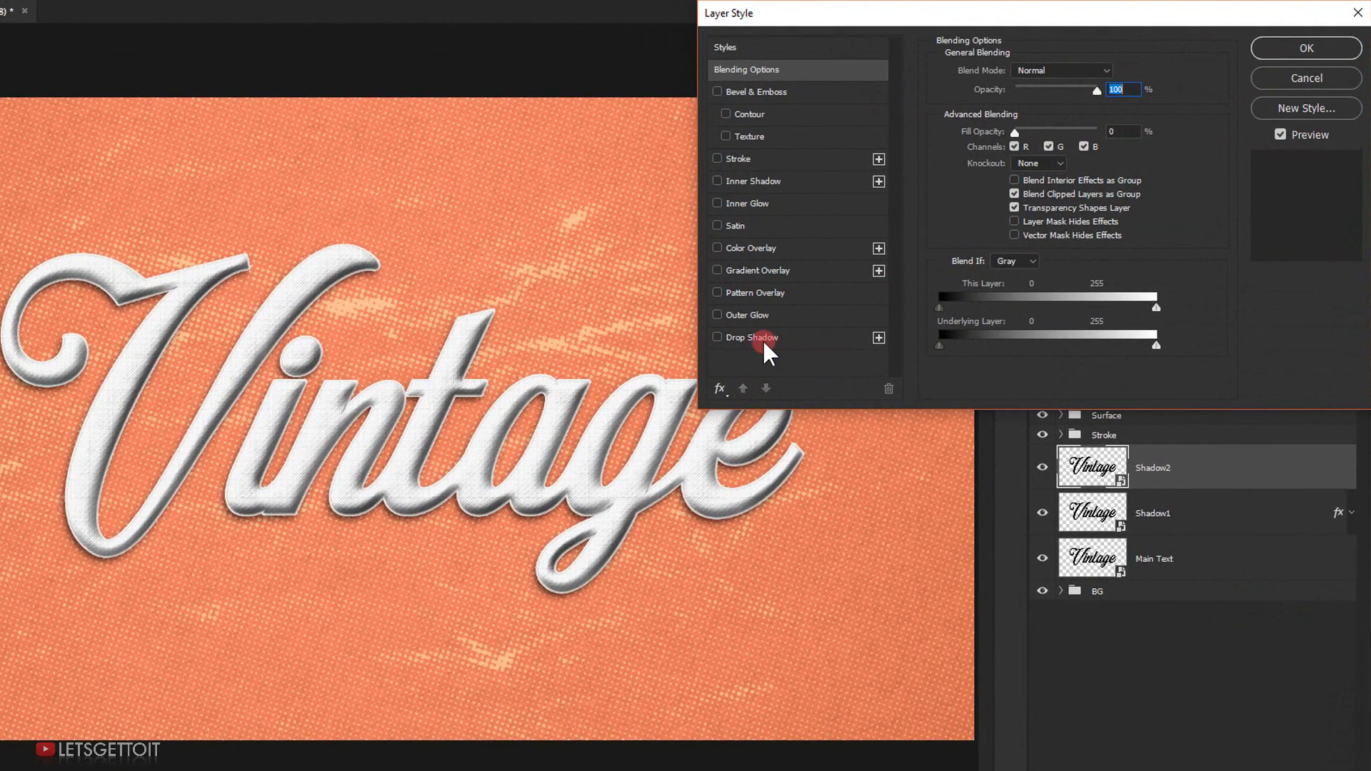
click(761, 338)
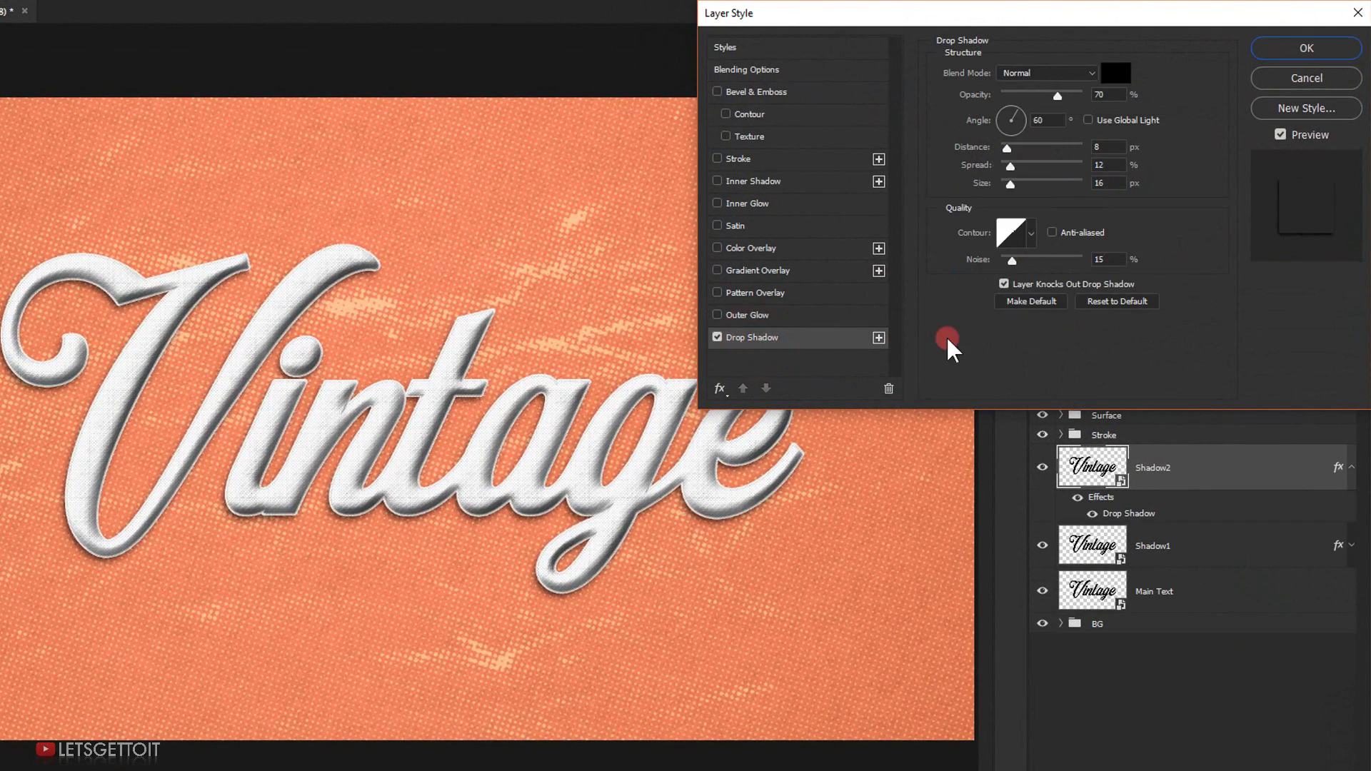
click(1120, 93)
click(1307, 48)
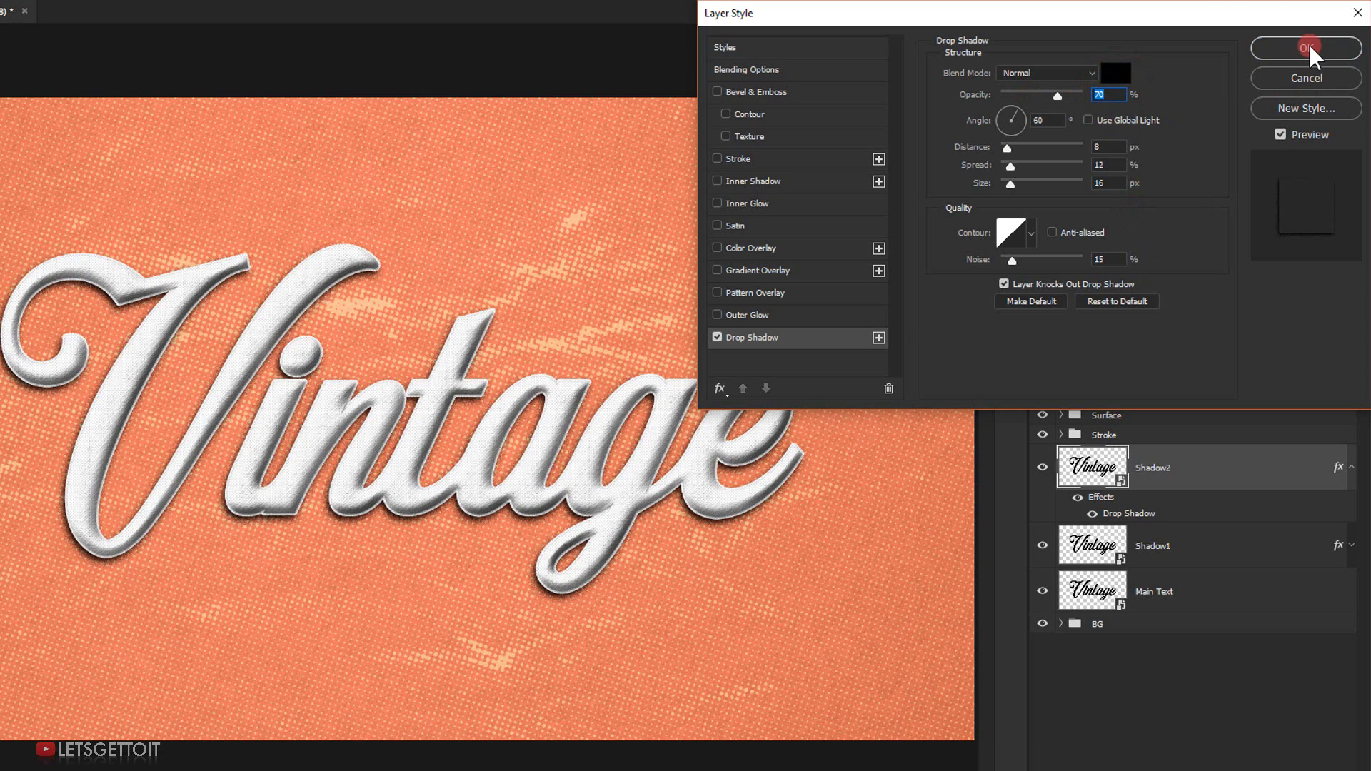
text(10)
click(1117, 72)
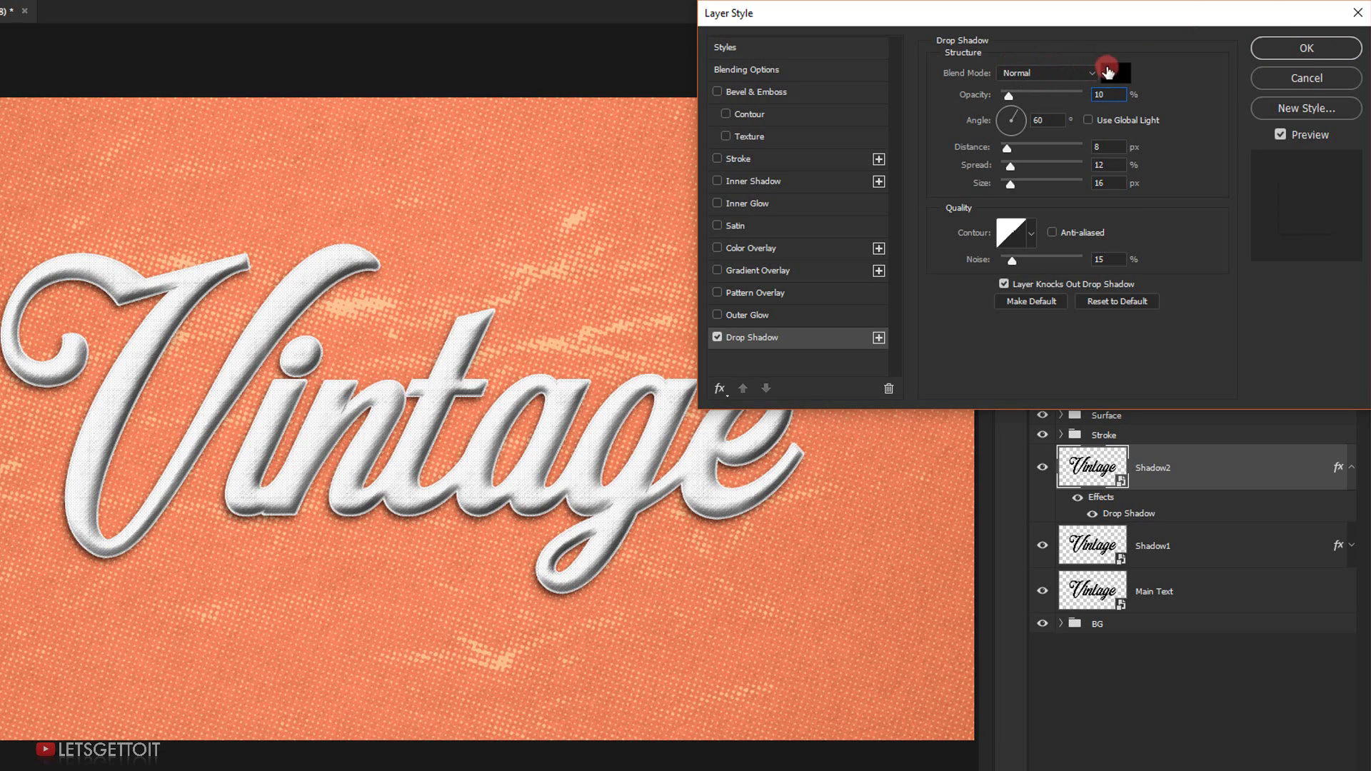
click(1049, 120)
key(shift+Down)
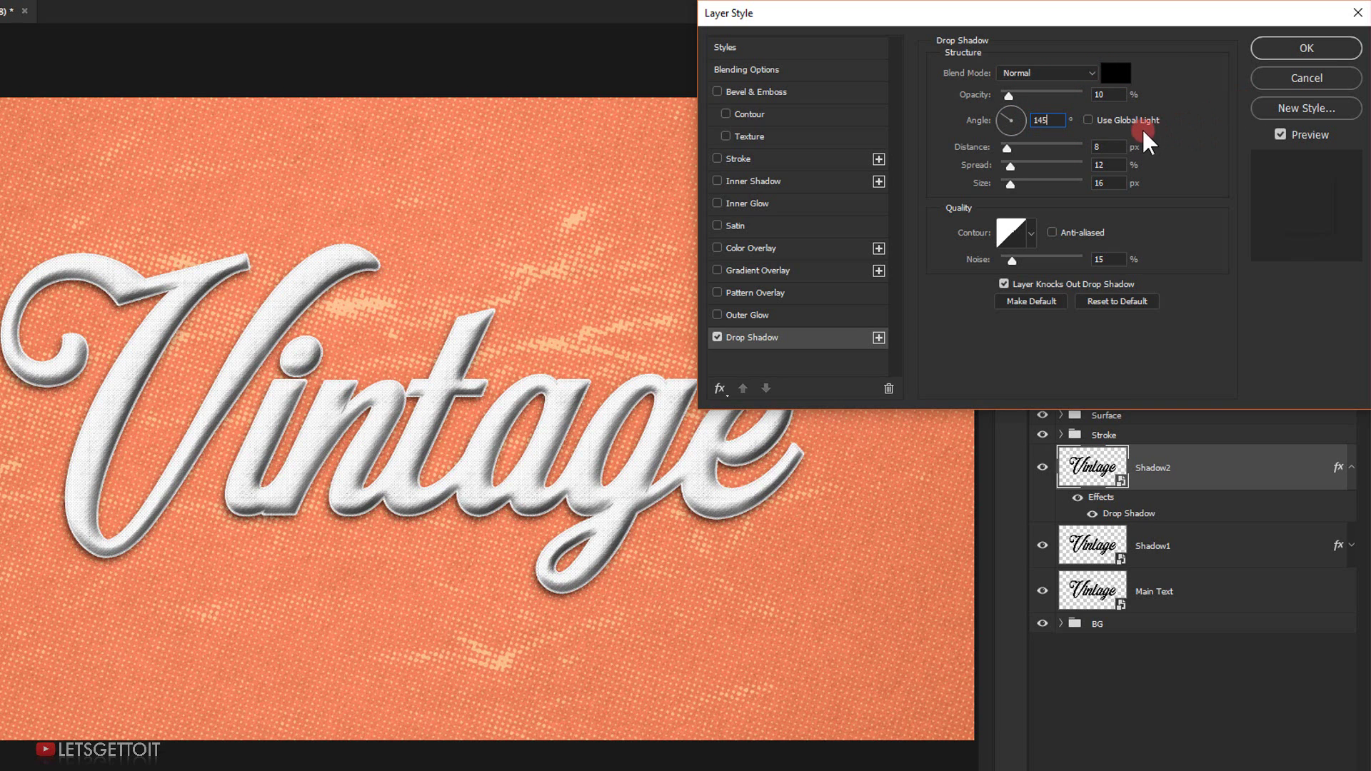
Step: Set Shadow2's drop shadow to 20 px distance, 56% spread, 5 px size and 7% noise, apply the style and collapse its effects list
double_click(1112, 150)
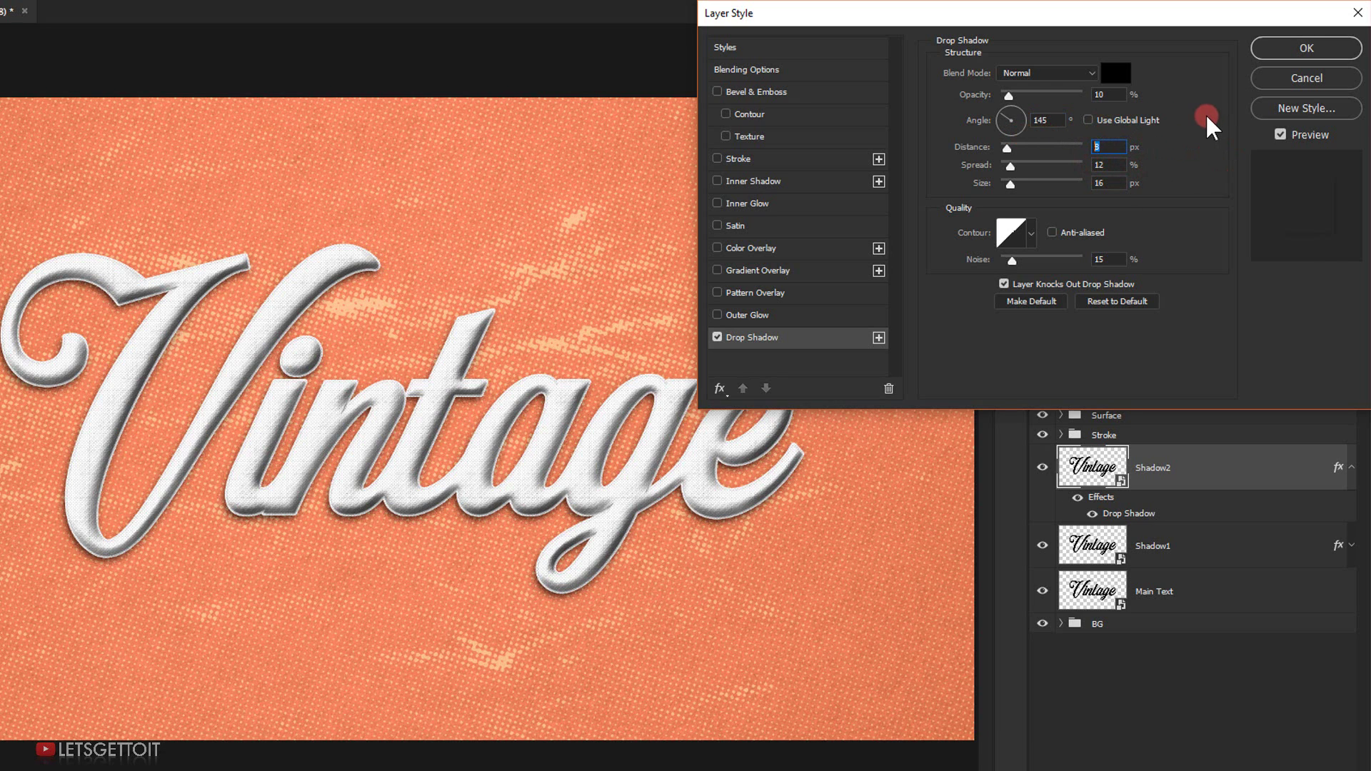
double_click(1109, 165)
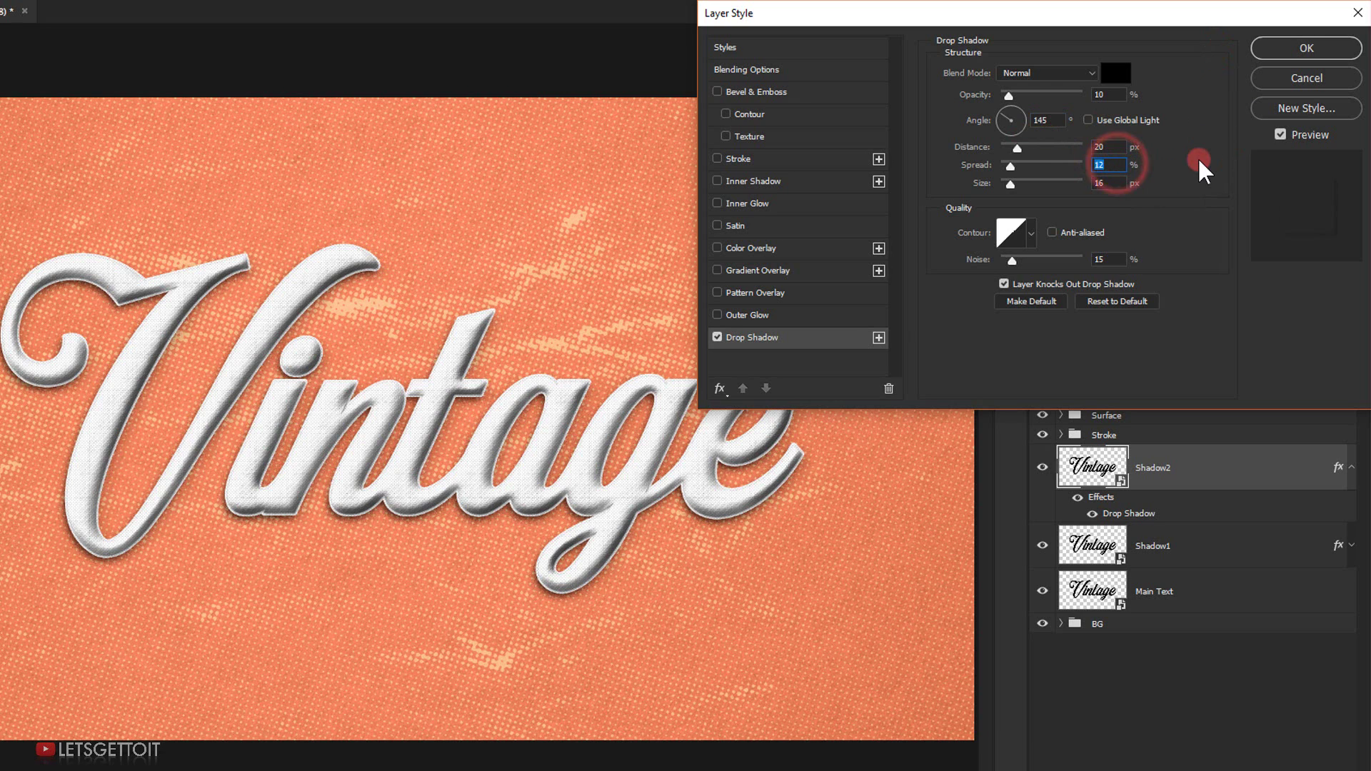
text(56)
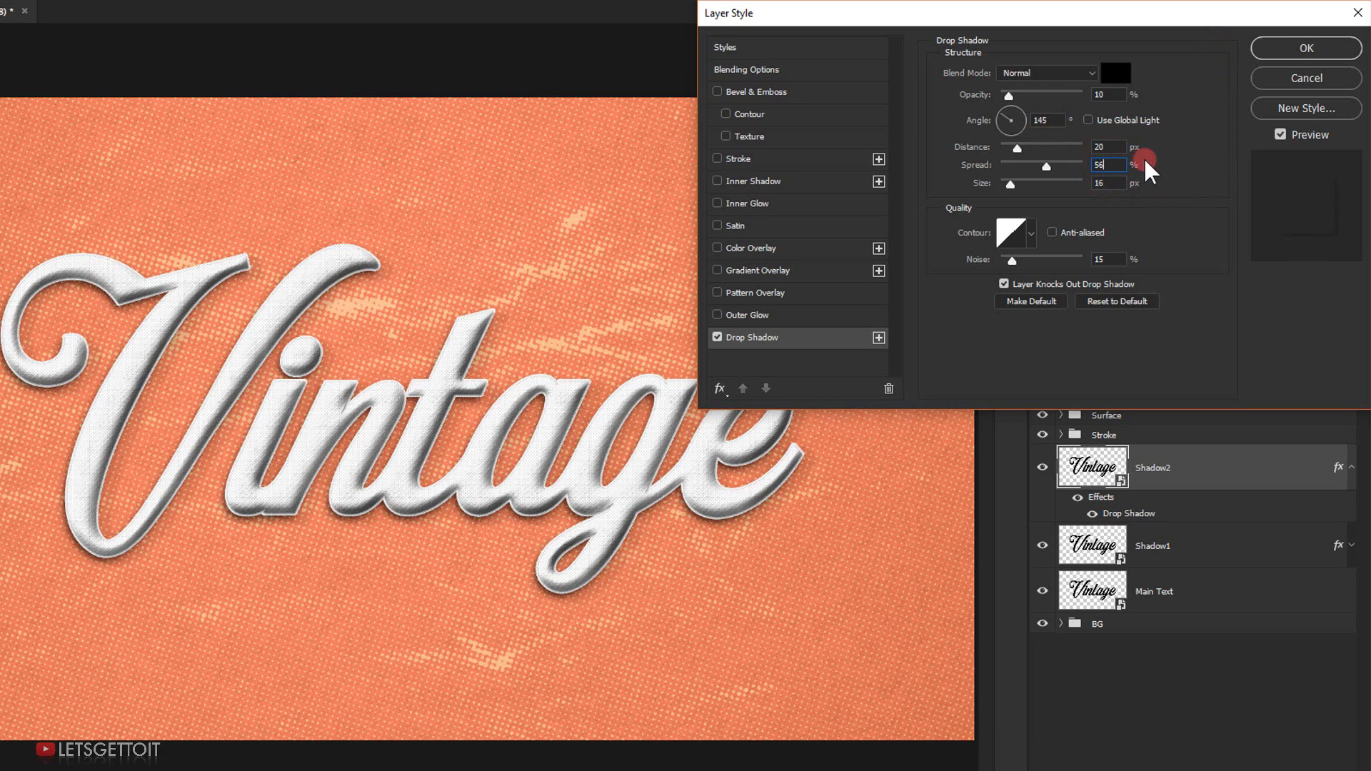
double_click(1116, 183)
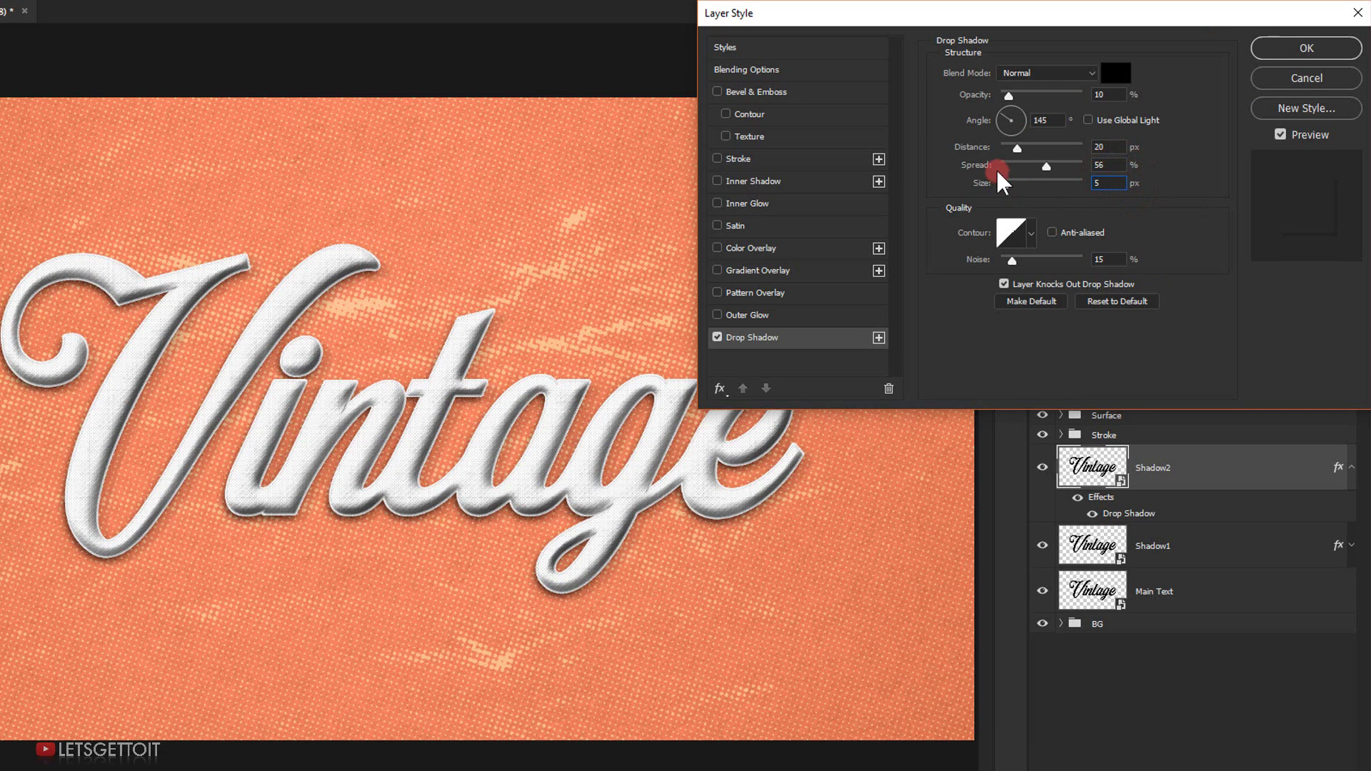
double_click(1118, 260)
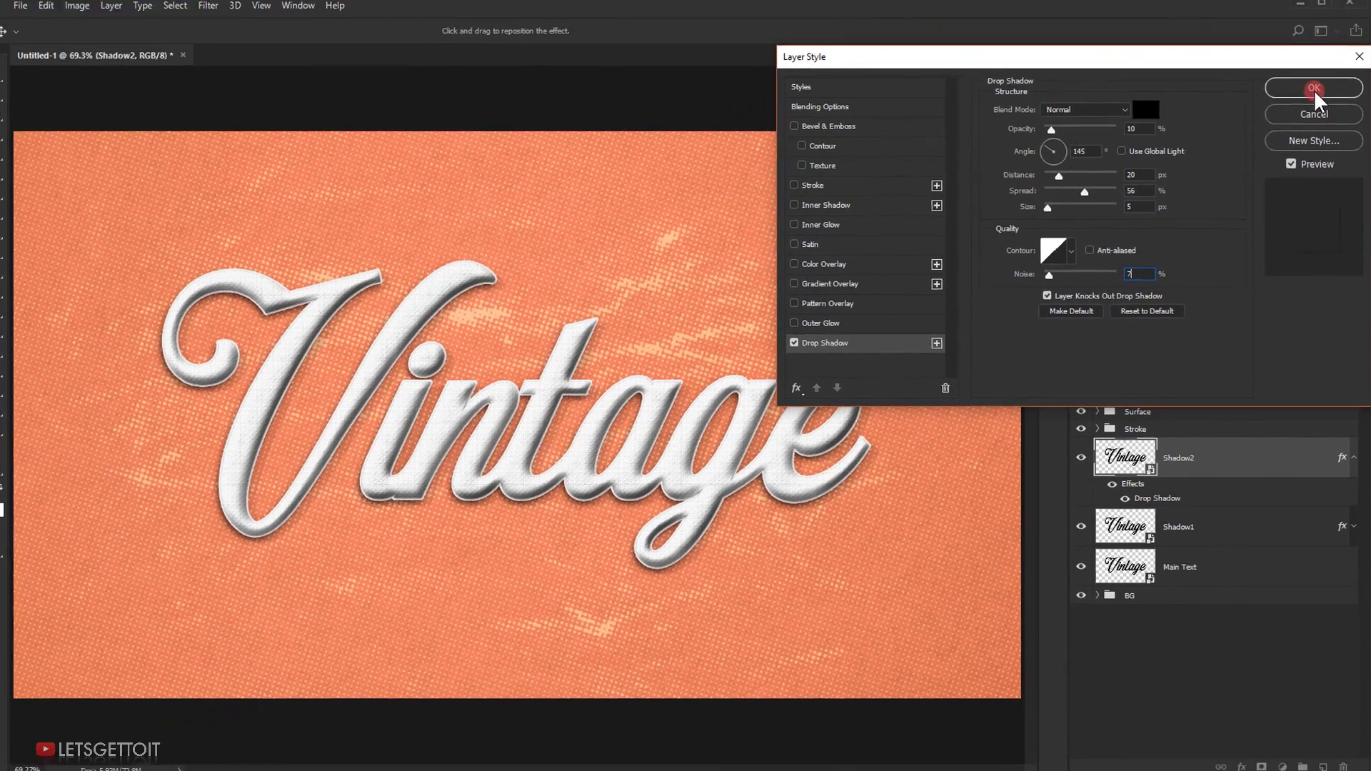
click(1315, 89)
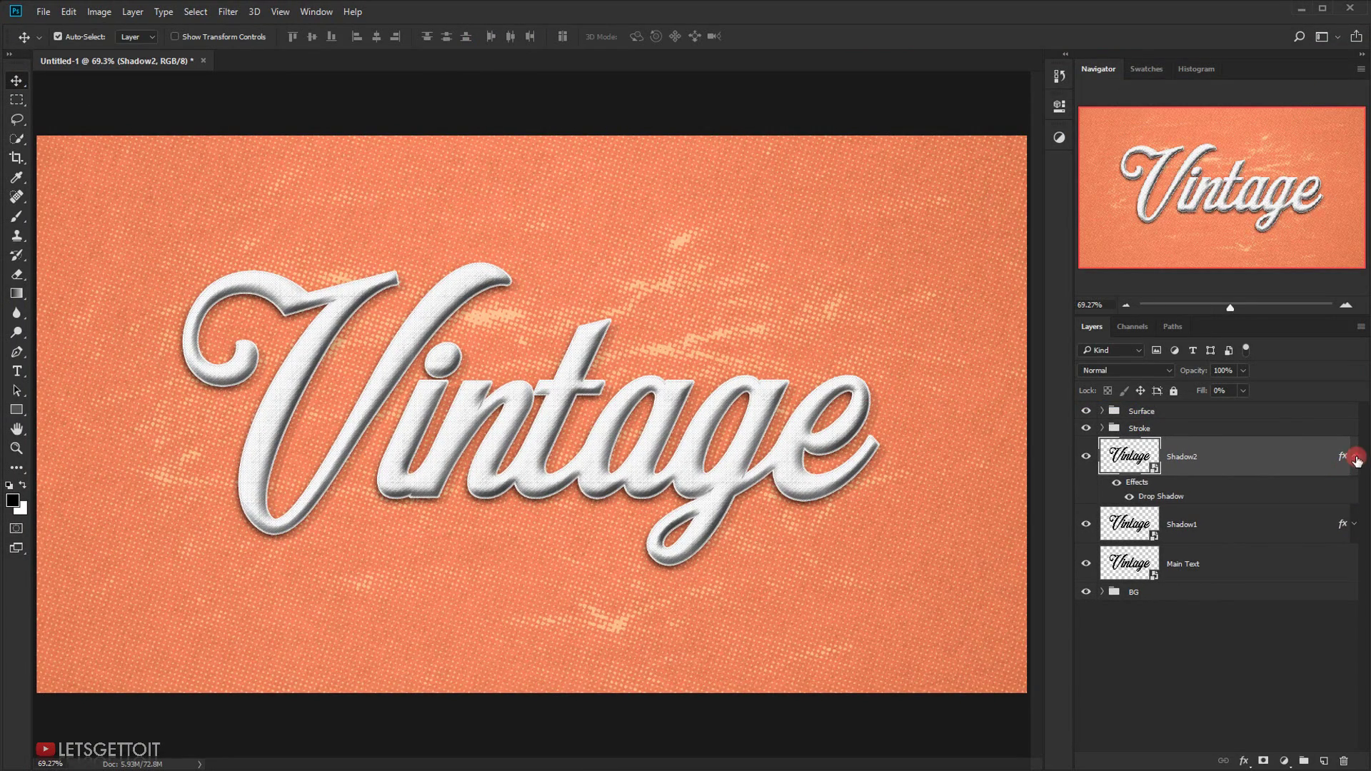
click(1355, 457)
Step: Group the Shadow1 and Shadow2 layers and name the group Shadow
shift+click(1257, 504)
key(ctrl+g)
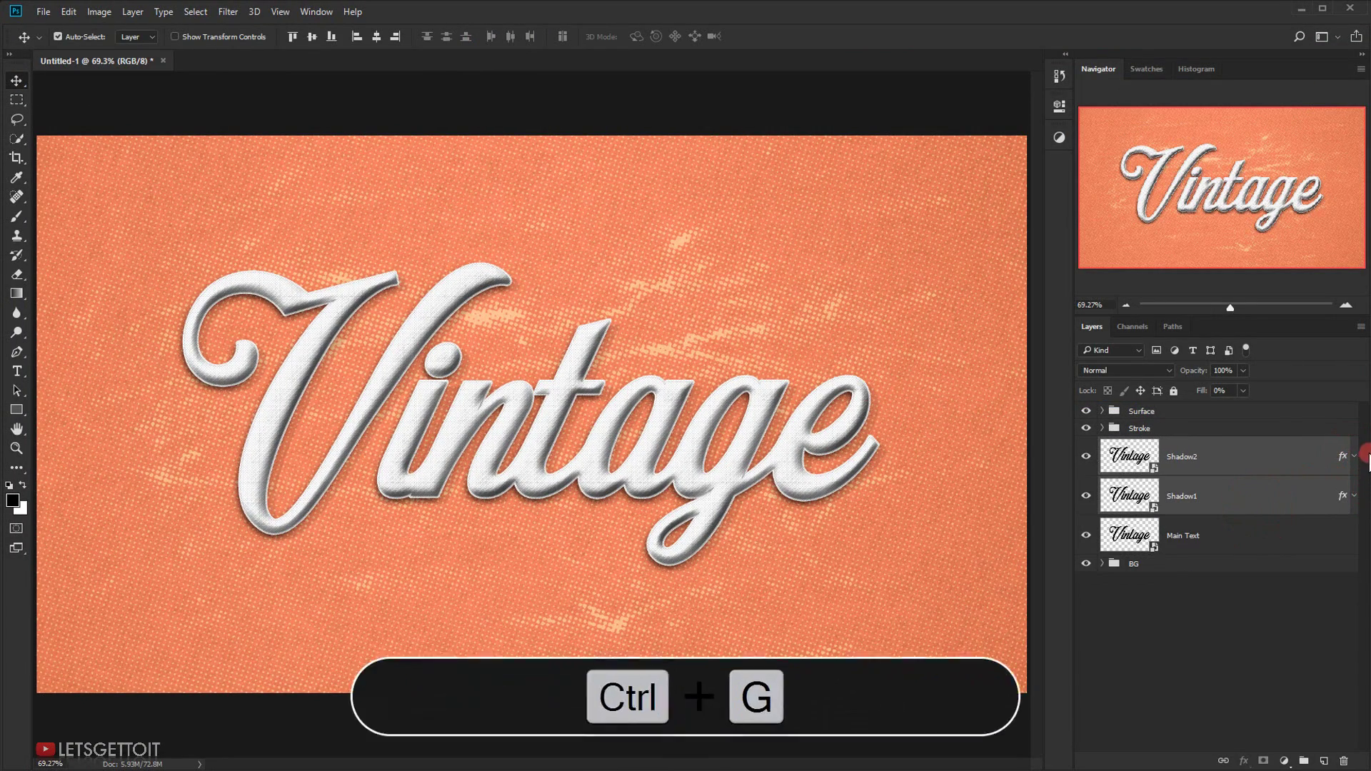
double_click(1142, 445)
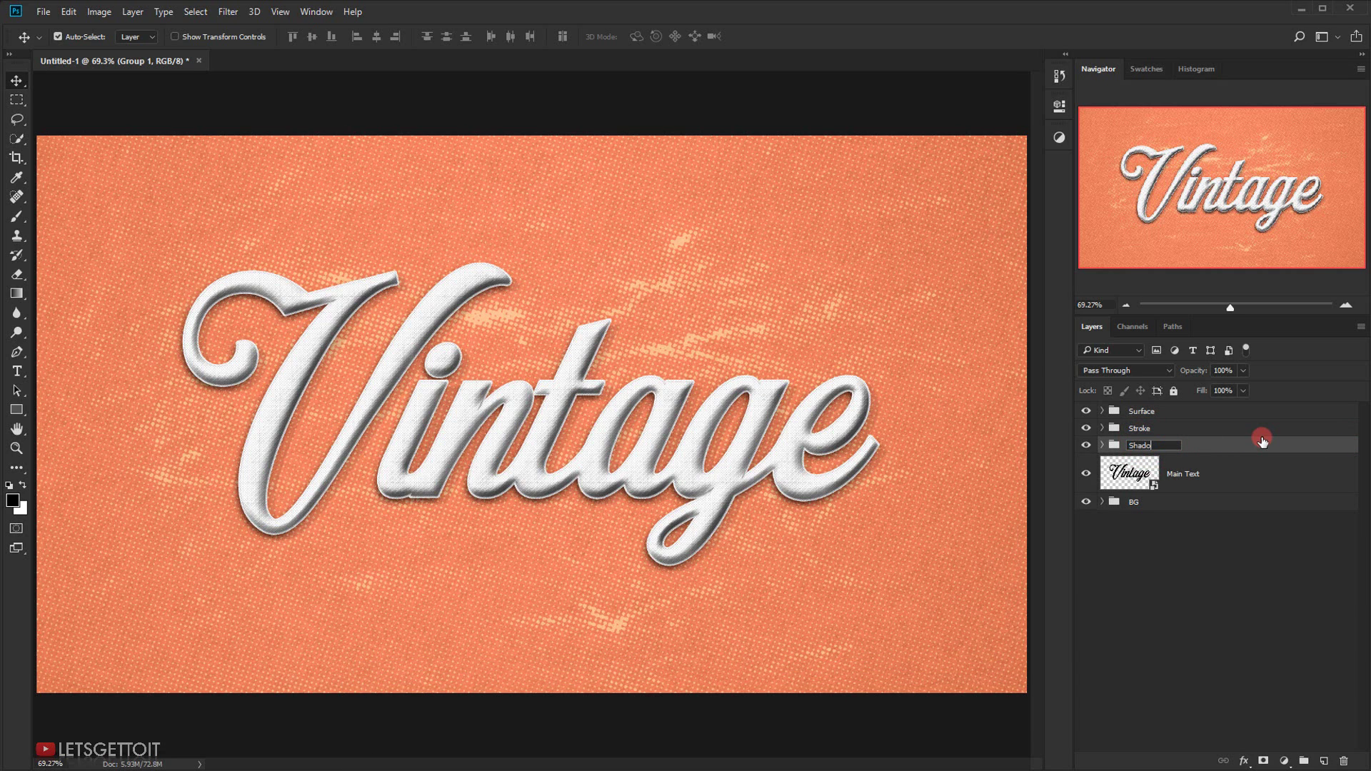
key(Return)
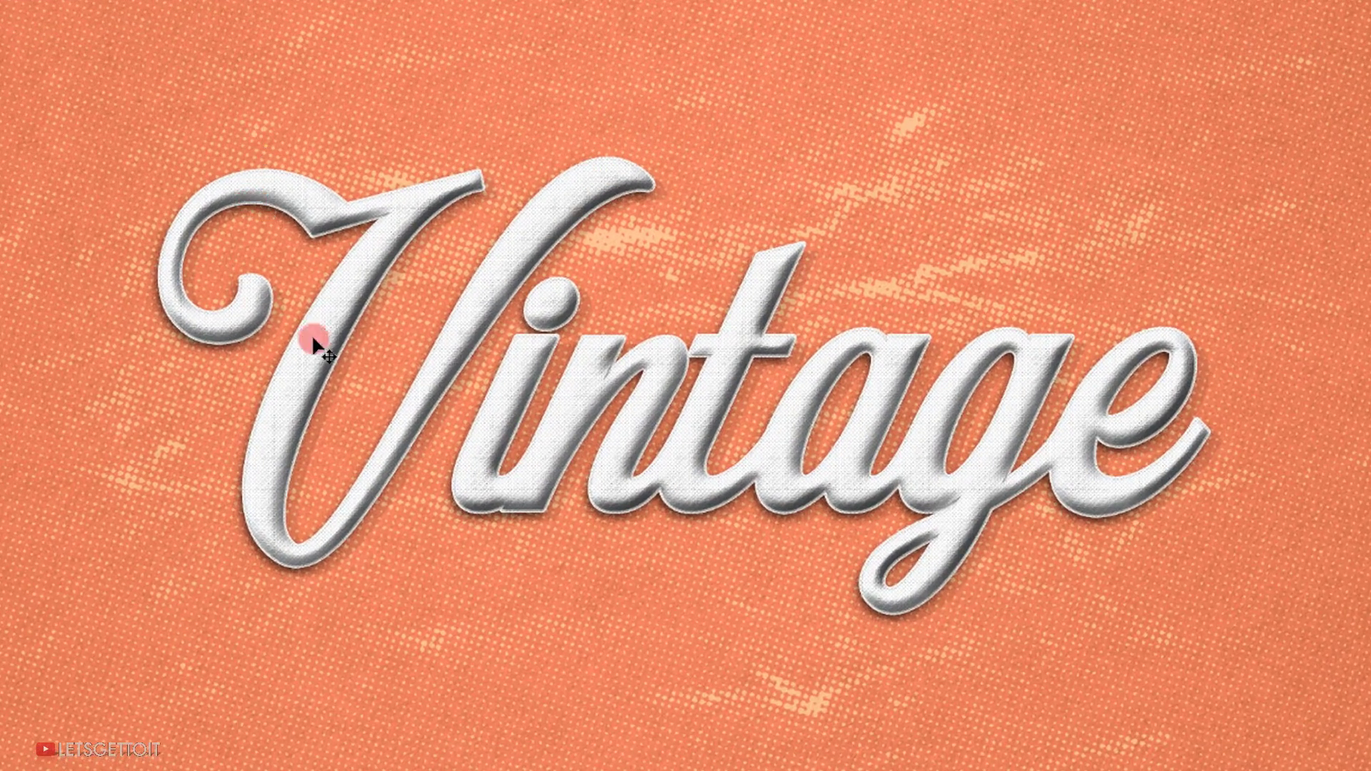
drag(246, 465, 410, 585)
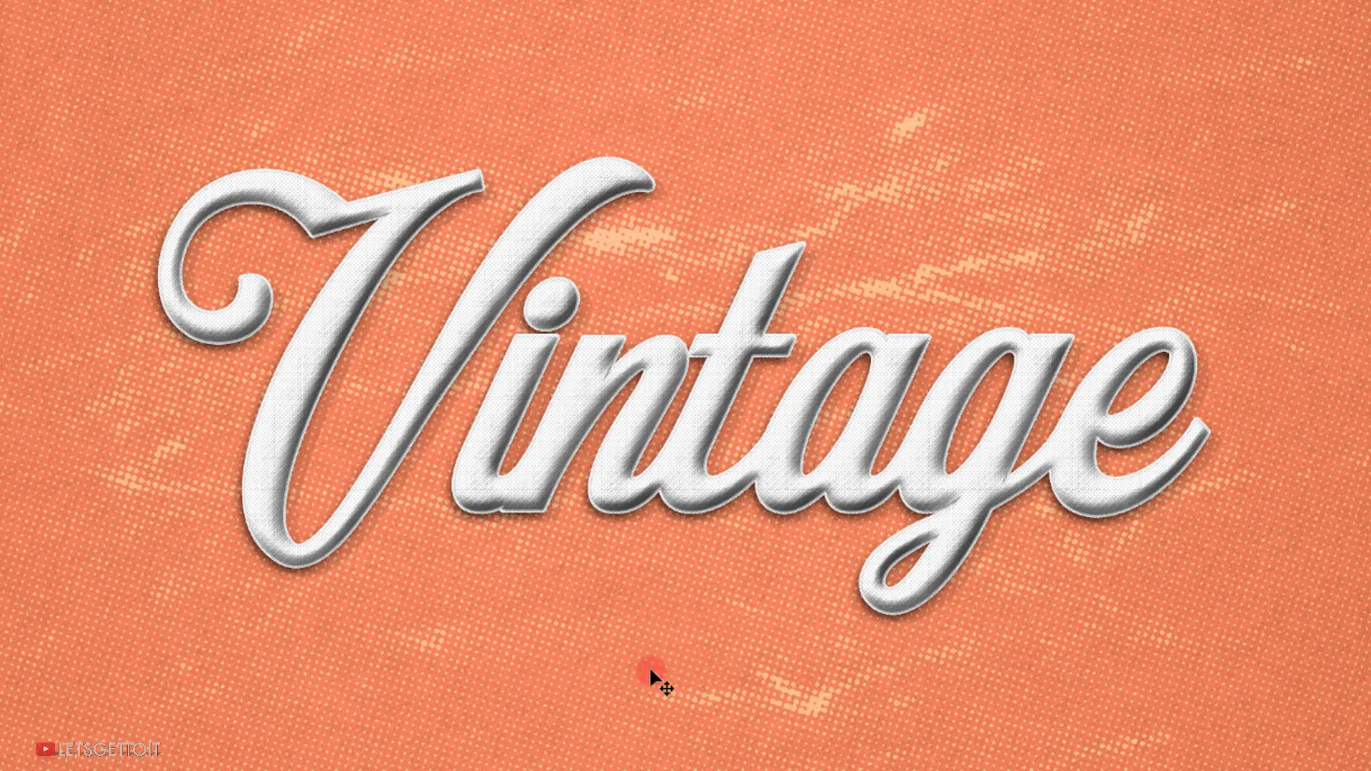
drag(649, 666, 1219, 626)
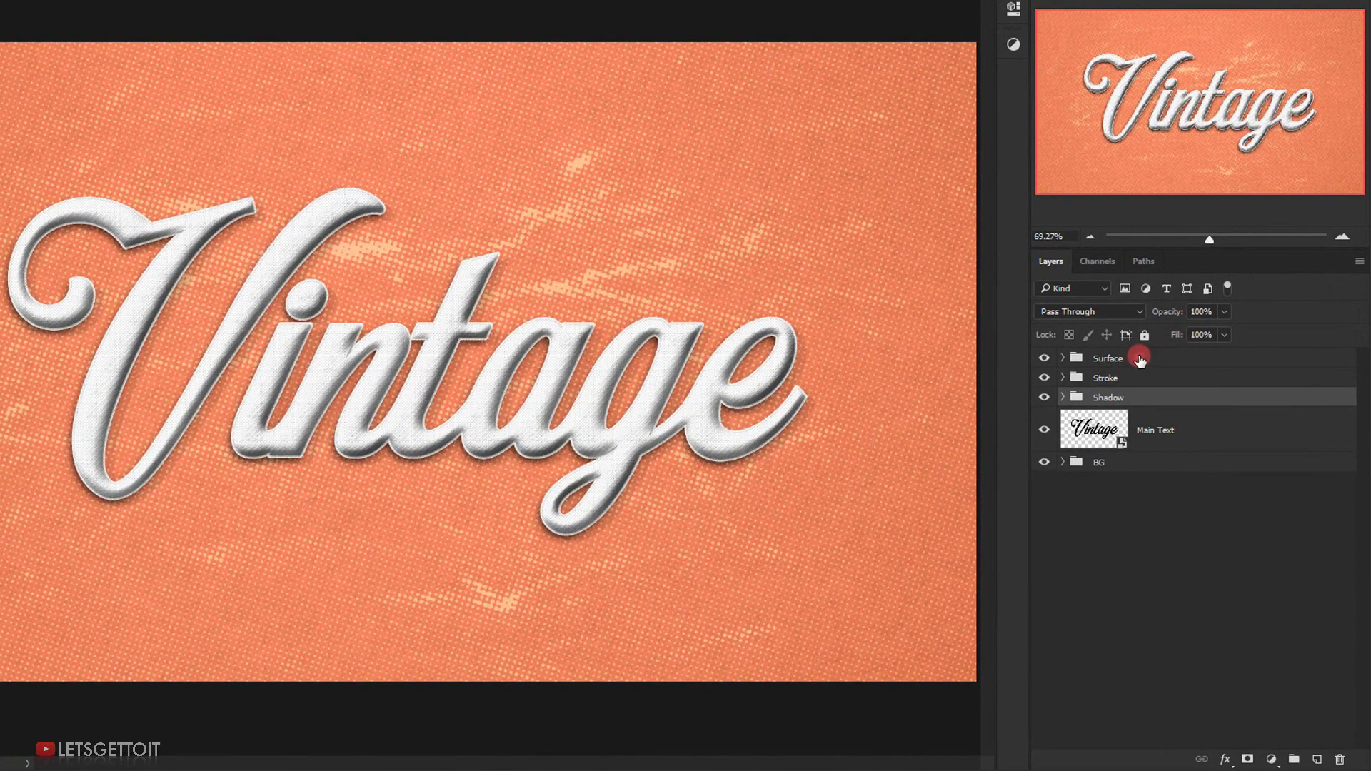
Step: Add a black (000000) Solid Color fill layer above the Surface group
click(1140, 360)
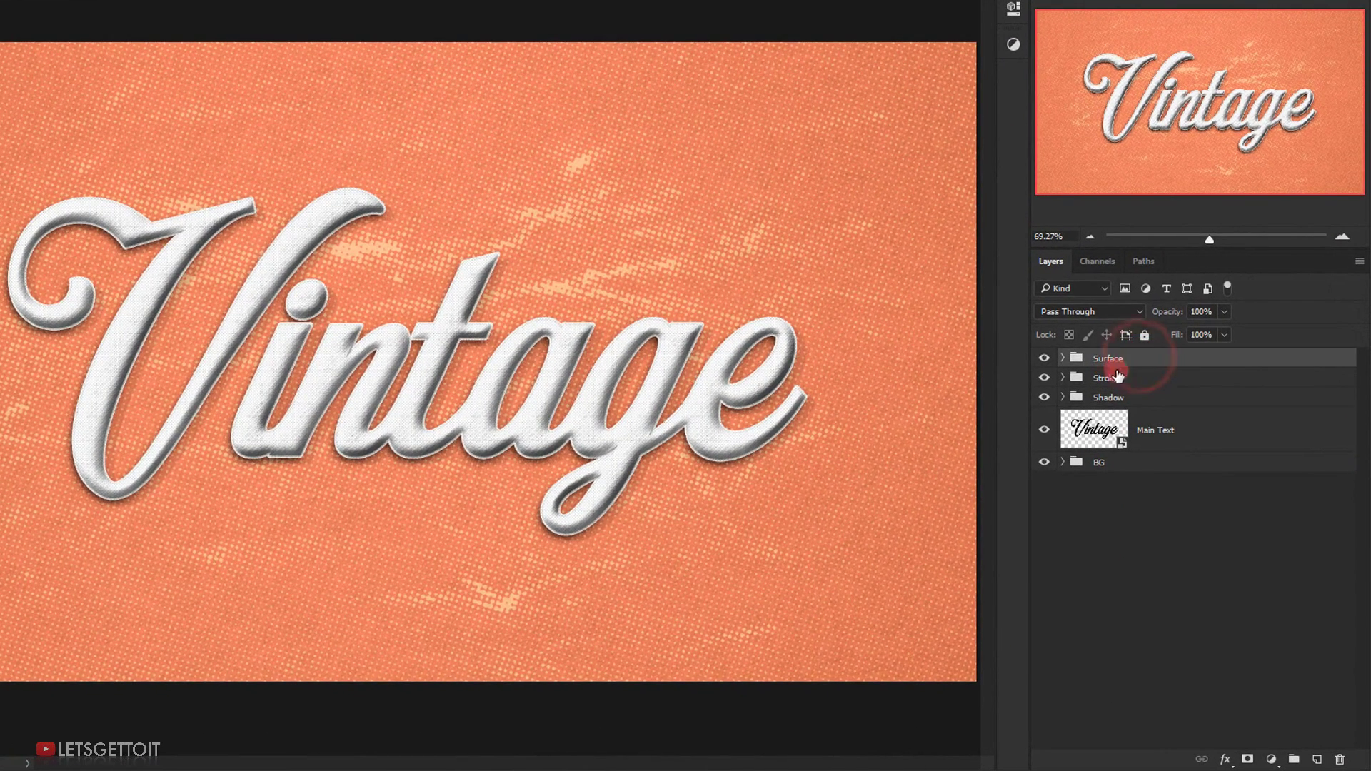
click(1283, 760)
click(1259, 398)
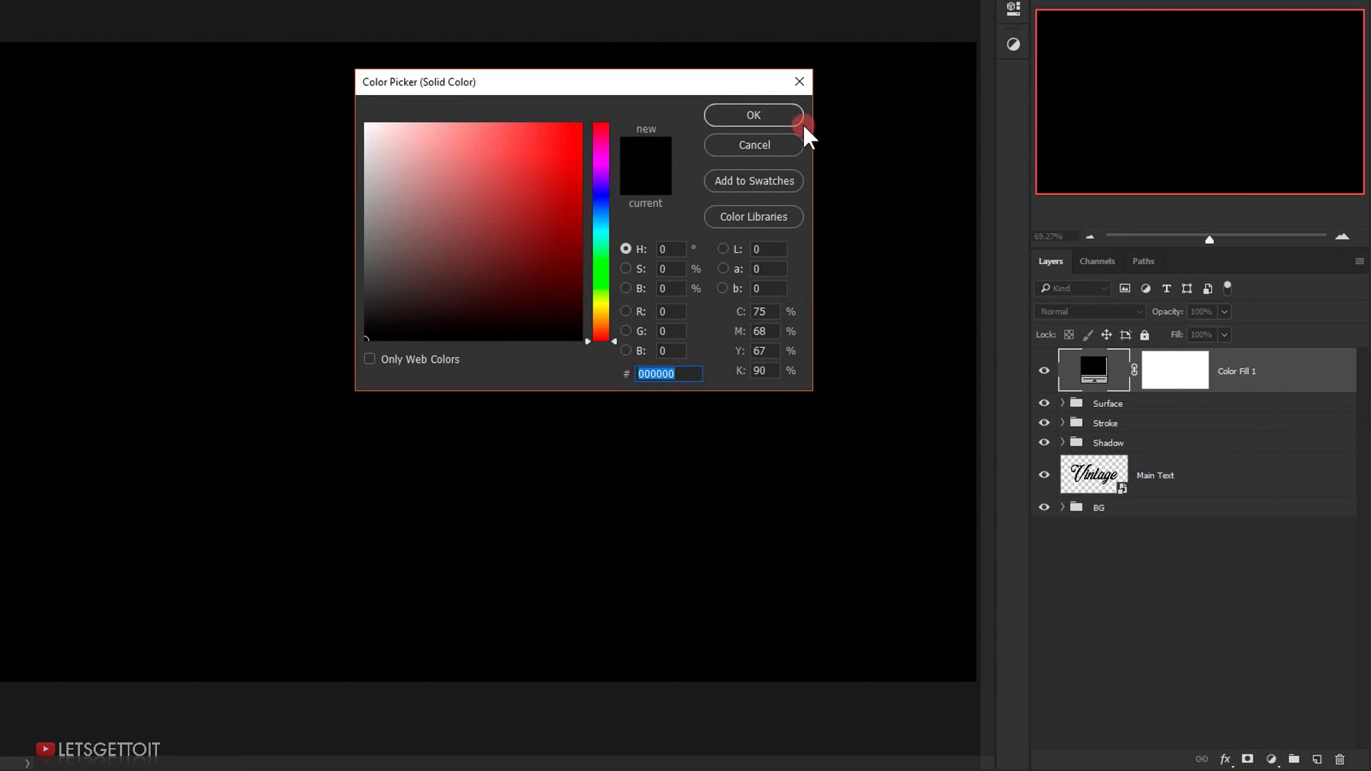
click(788, 121)
Step: Set the black fill layer's blend mode to Overlay and its opacity to 40%
click(1091, 313)
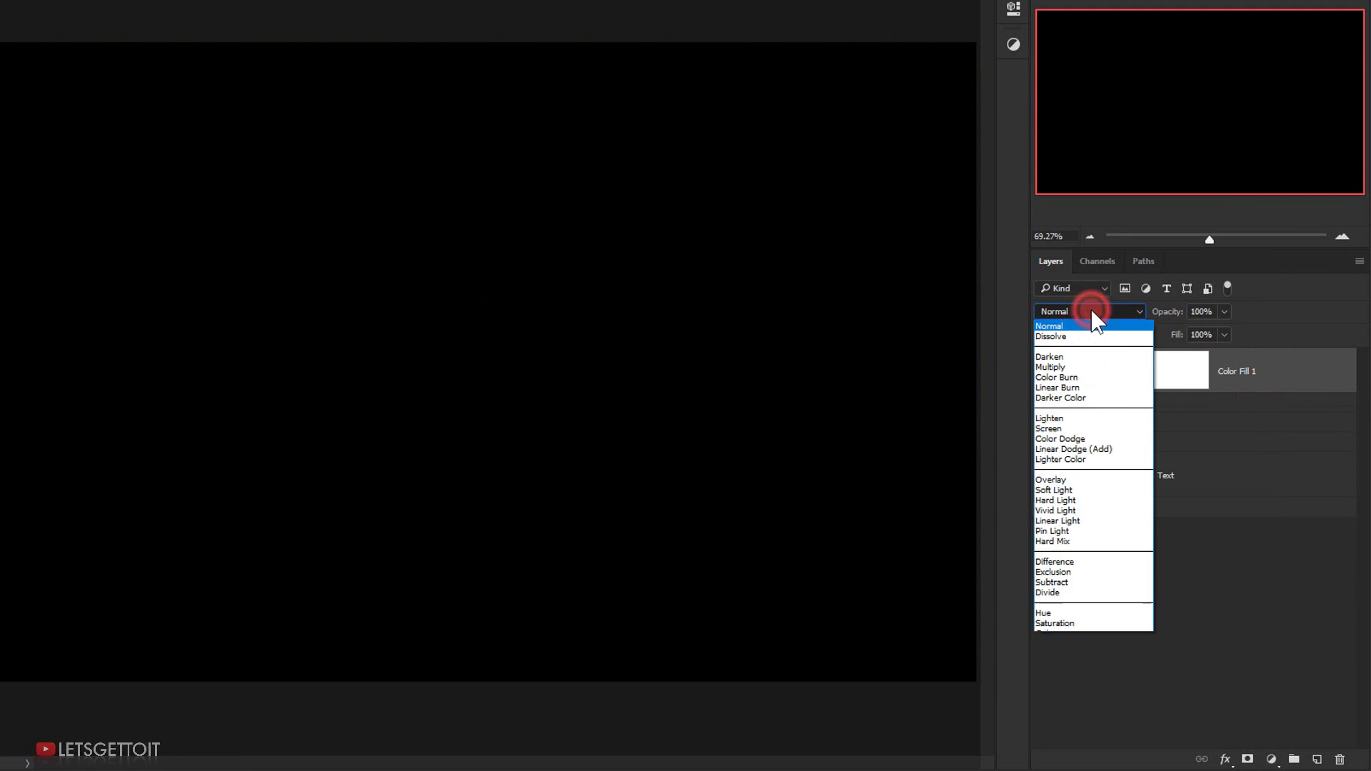
click(1051, 480)
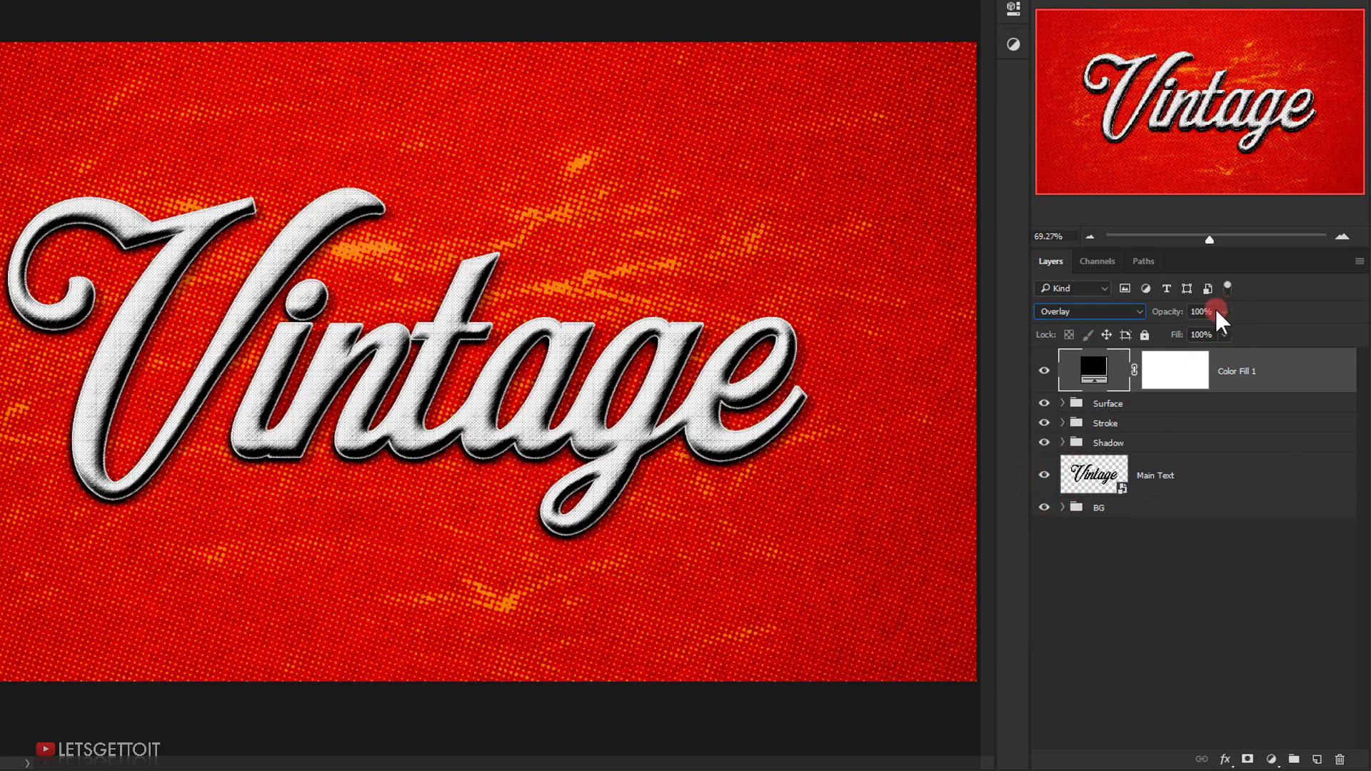
click(1214, 313)
text(40)
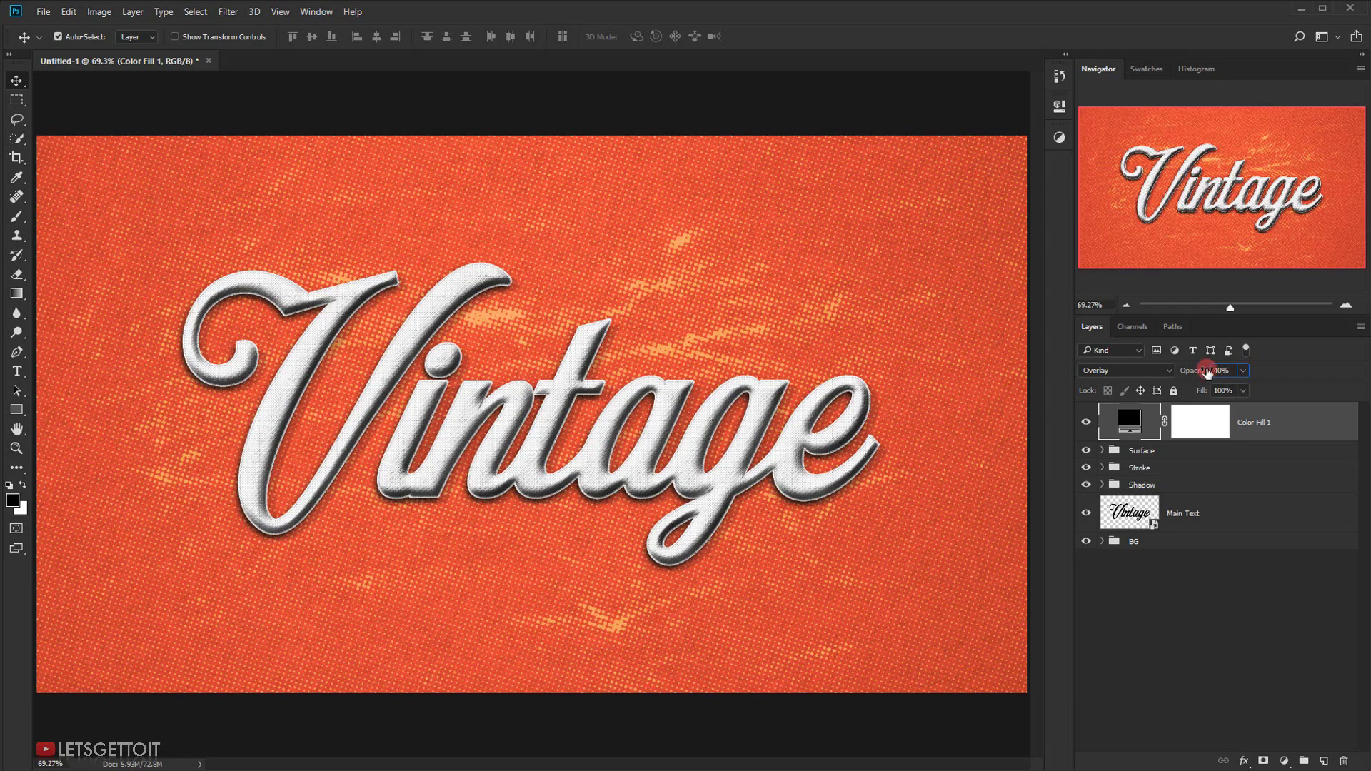
Step: Target the fill layer's mask and set up the Gradient tool with a black foreground and the Foreground to Transparent preset
click(1201, 422)
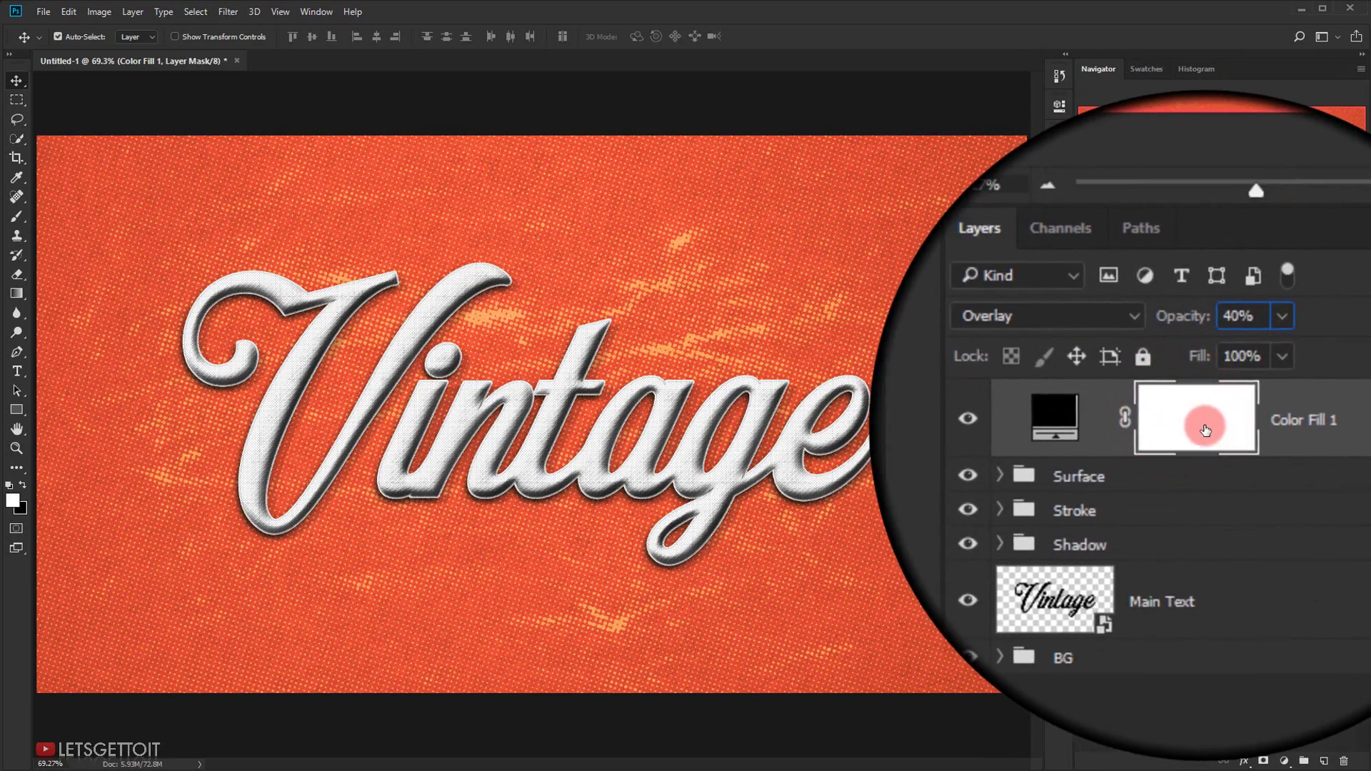
drag(16, 293, 182, 294)
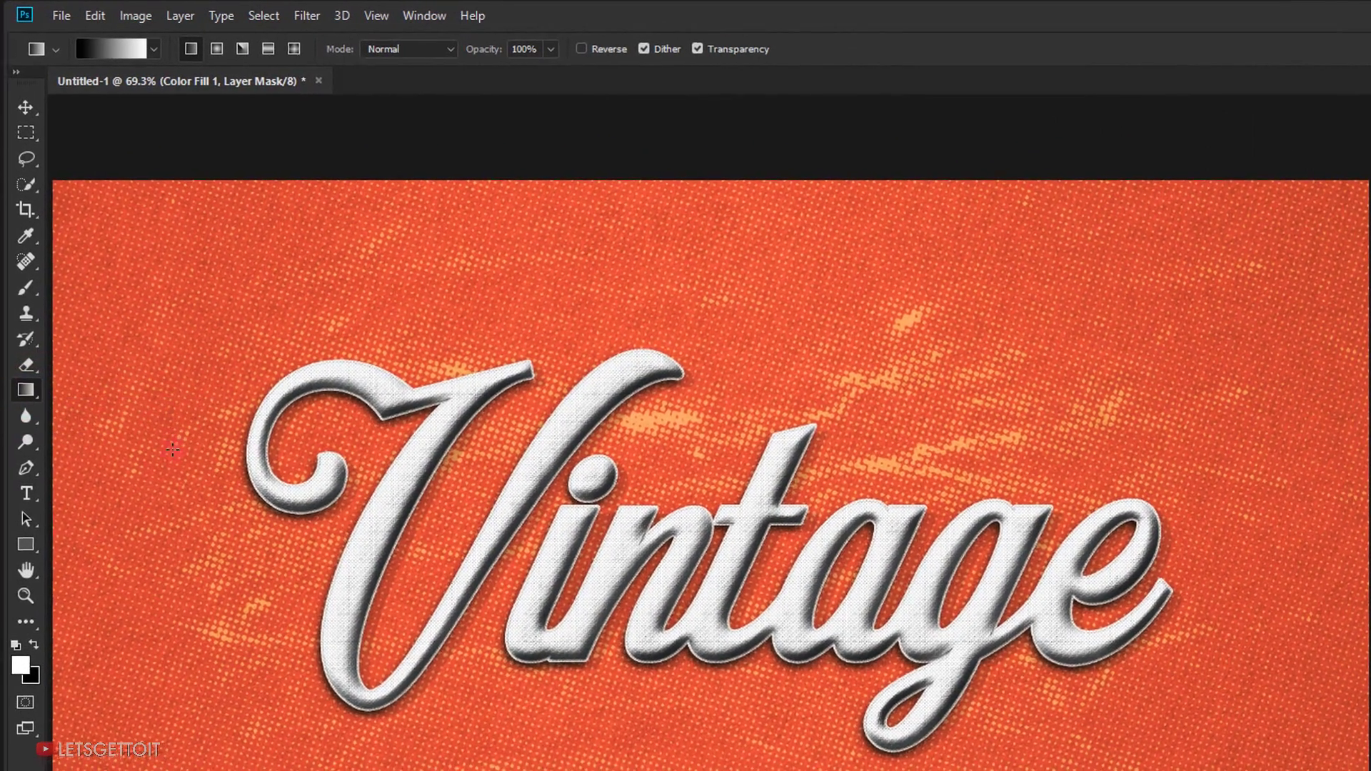
click(34, 645)
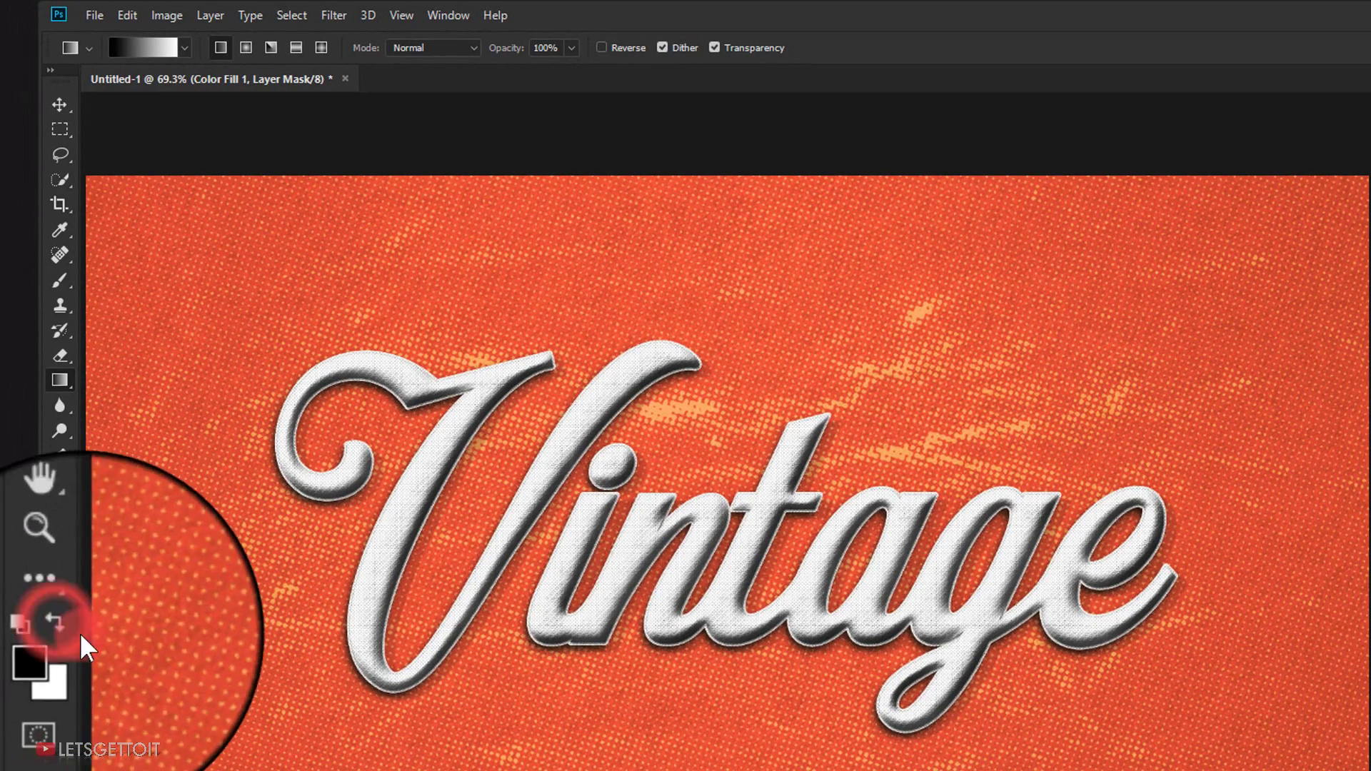
click(140, 50)
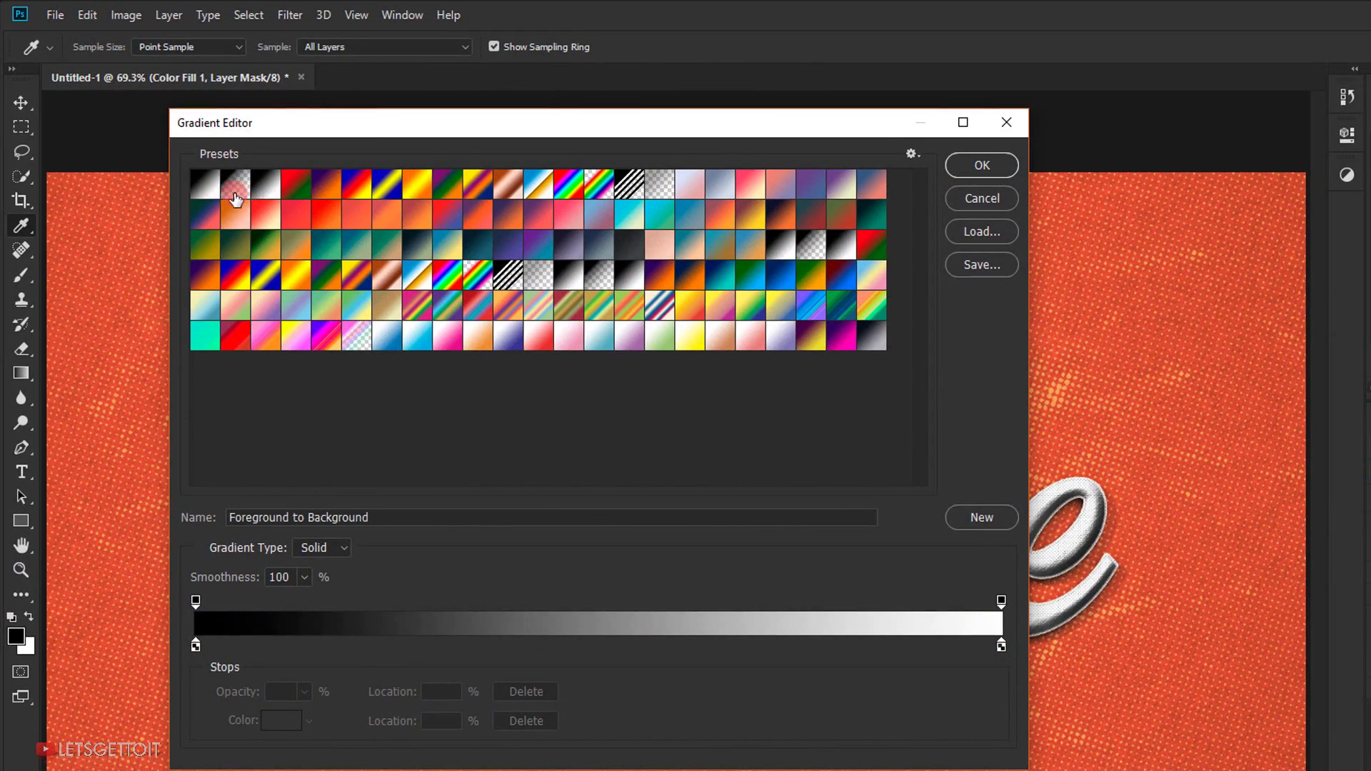
click(230, 189)
click(230, 187)
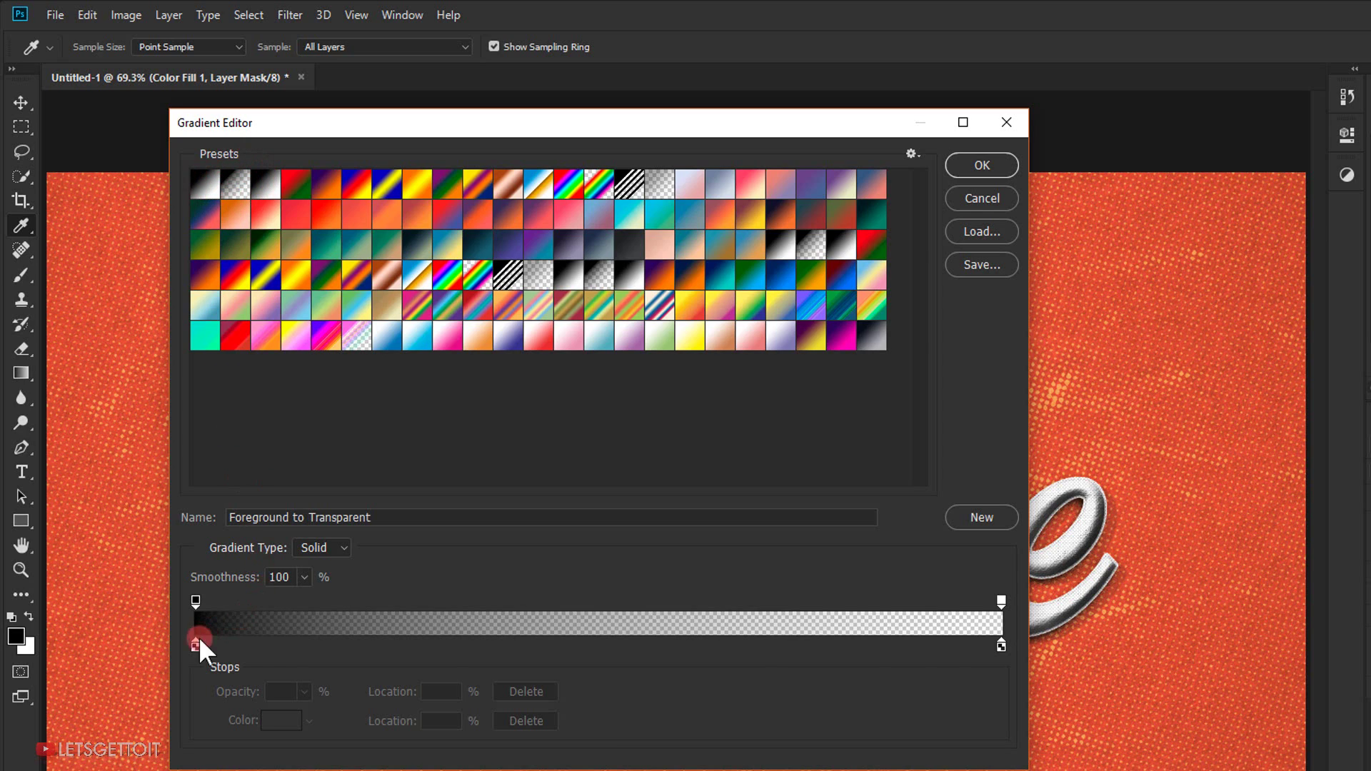
click(995, 163)
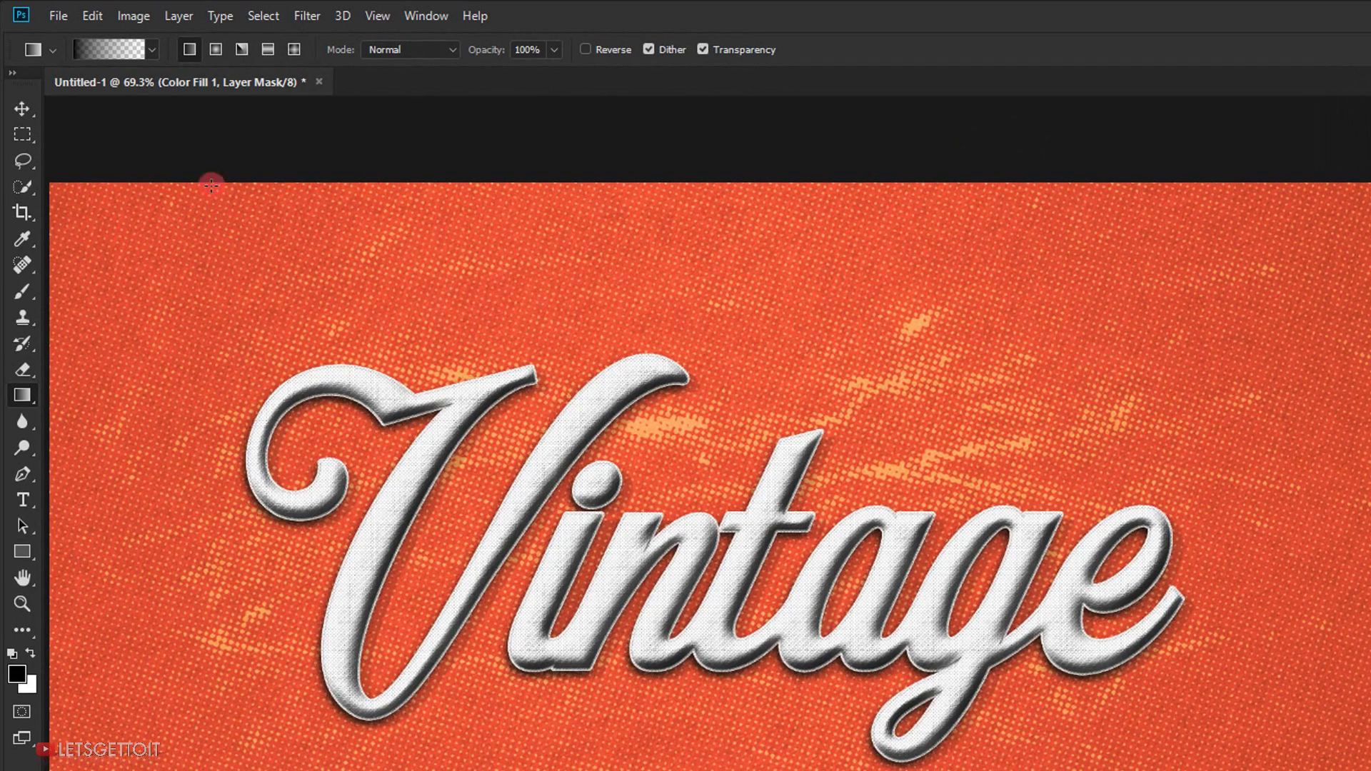
Step: Draw a horizontal radial gradient on the fill layer's mask from the canvas centre out to the letter "e"
click(180, 50)
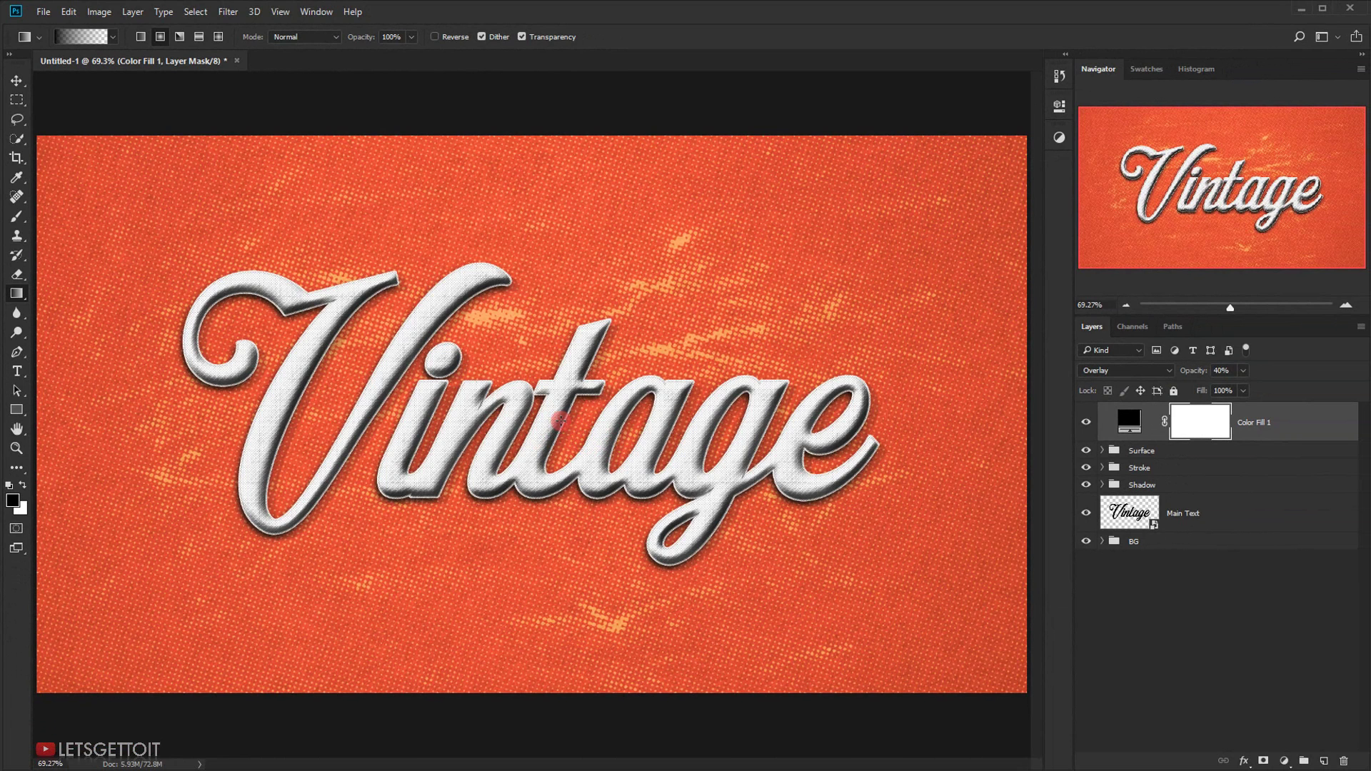
key(shift)
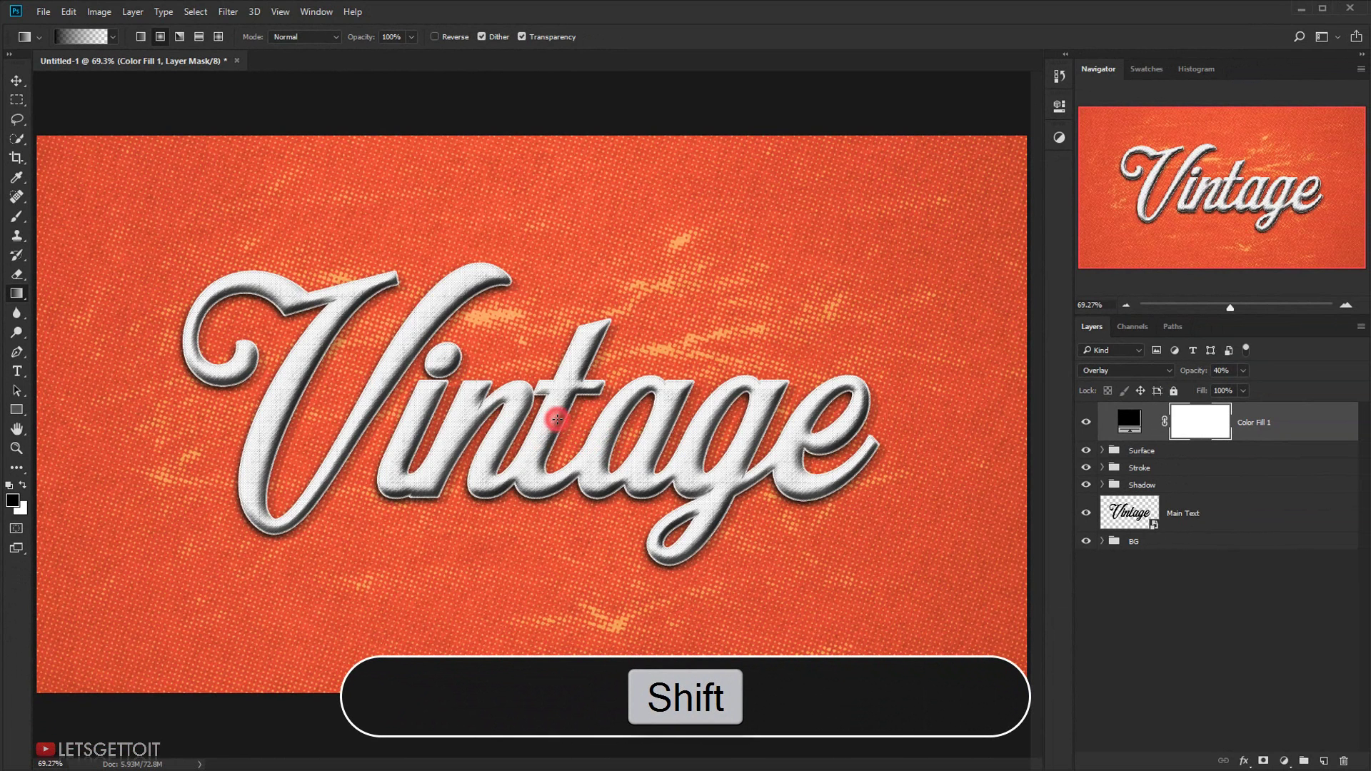
drag(557, 419, 857, 416)
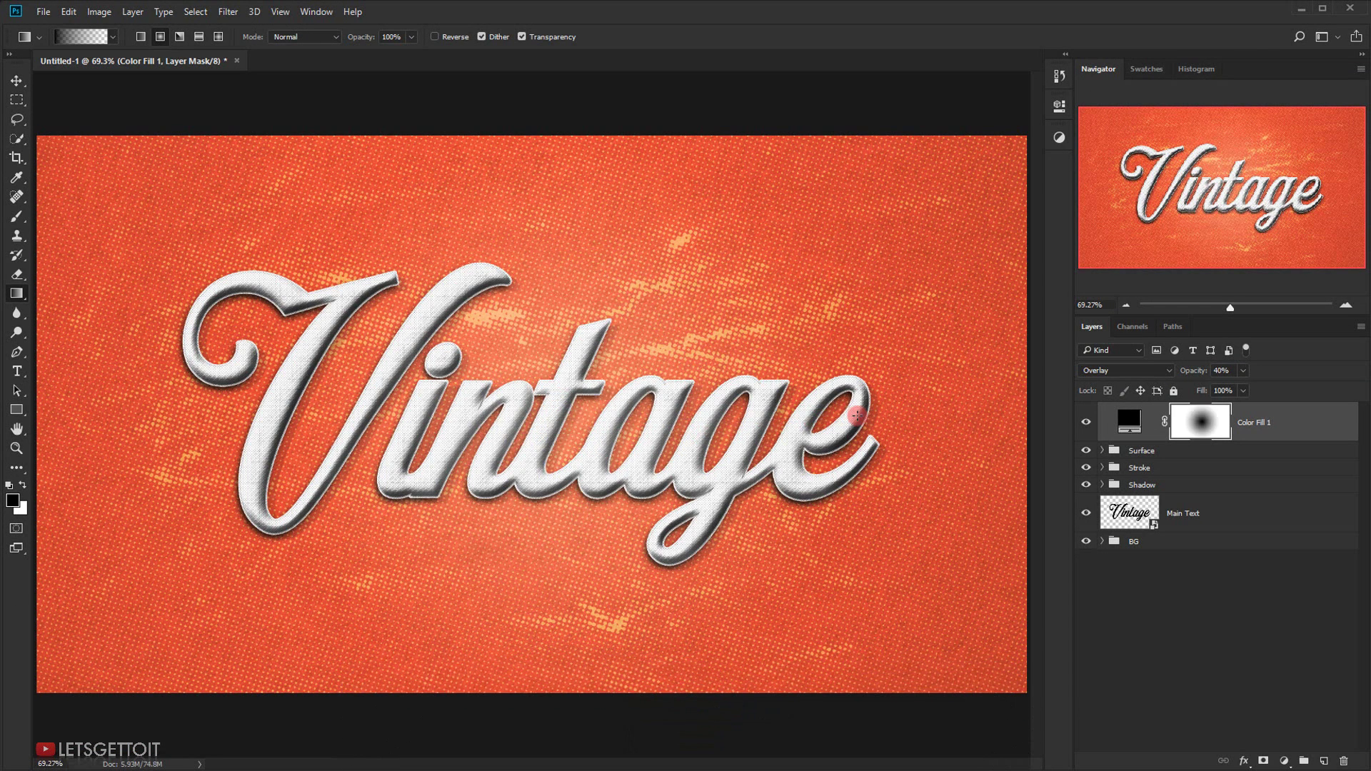
Step: Free-transform the fill layer's mask, widening it symmetrically to about 178% and shifting it to be horizontally centred on the canvas
click(1211, 427)
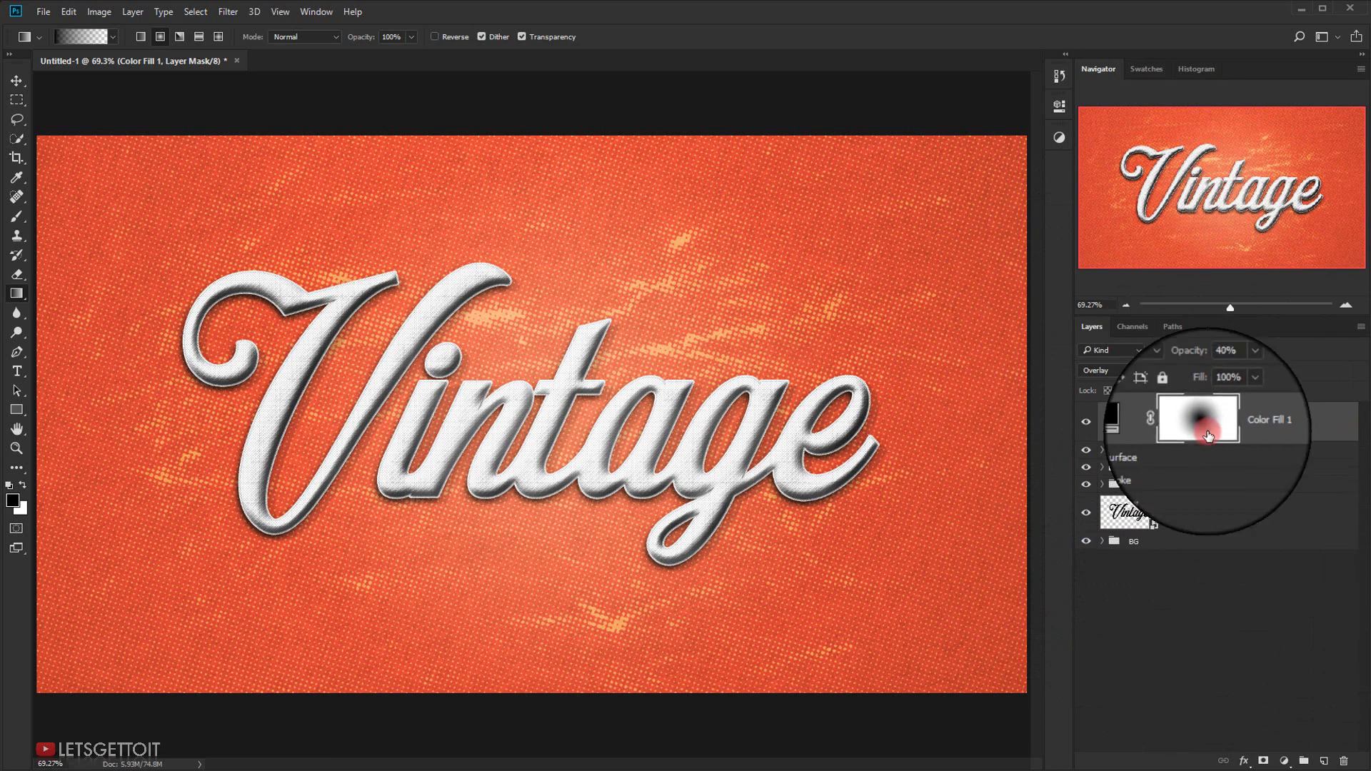
key(ctrl+t)
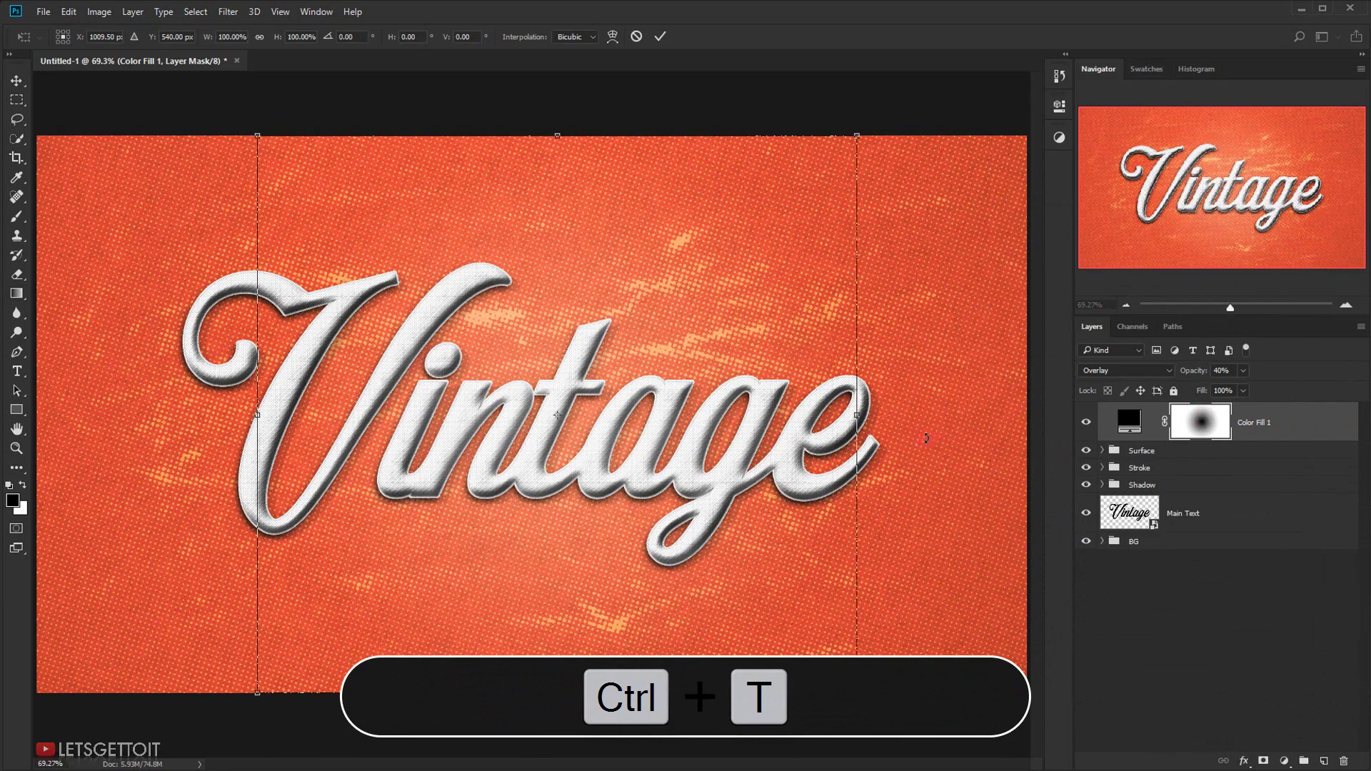
scroll(783, 424, down, 2)
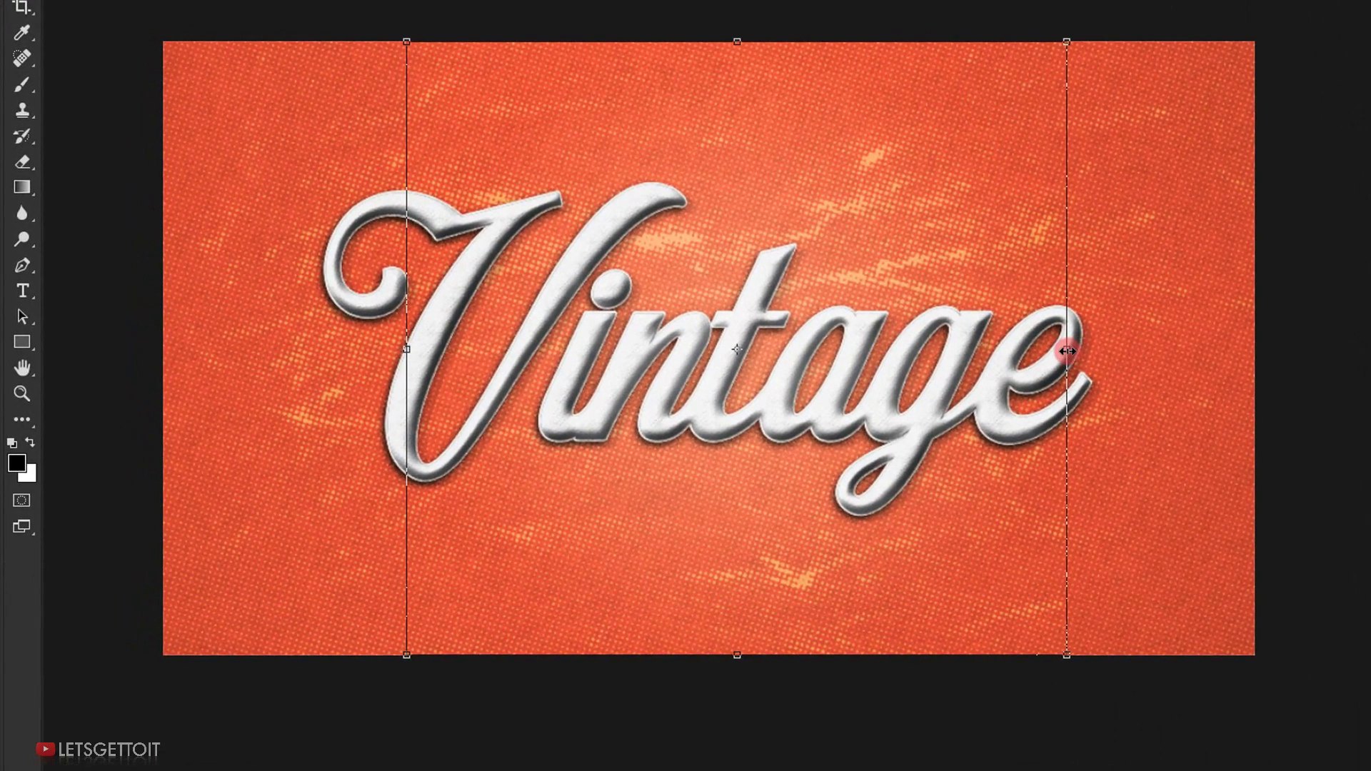
key(alt)
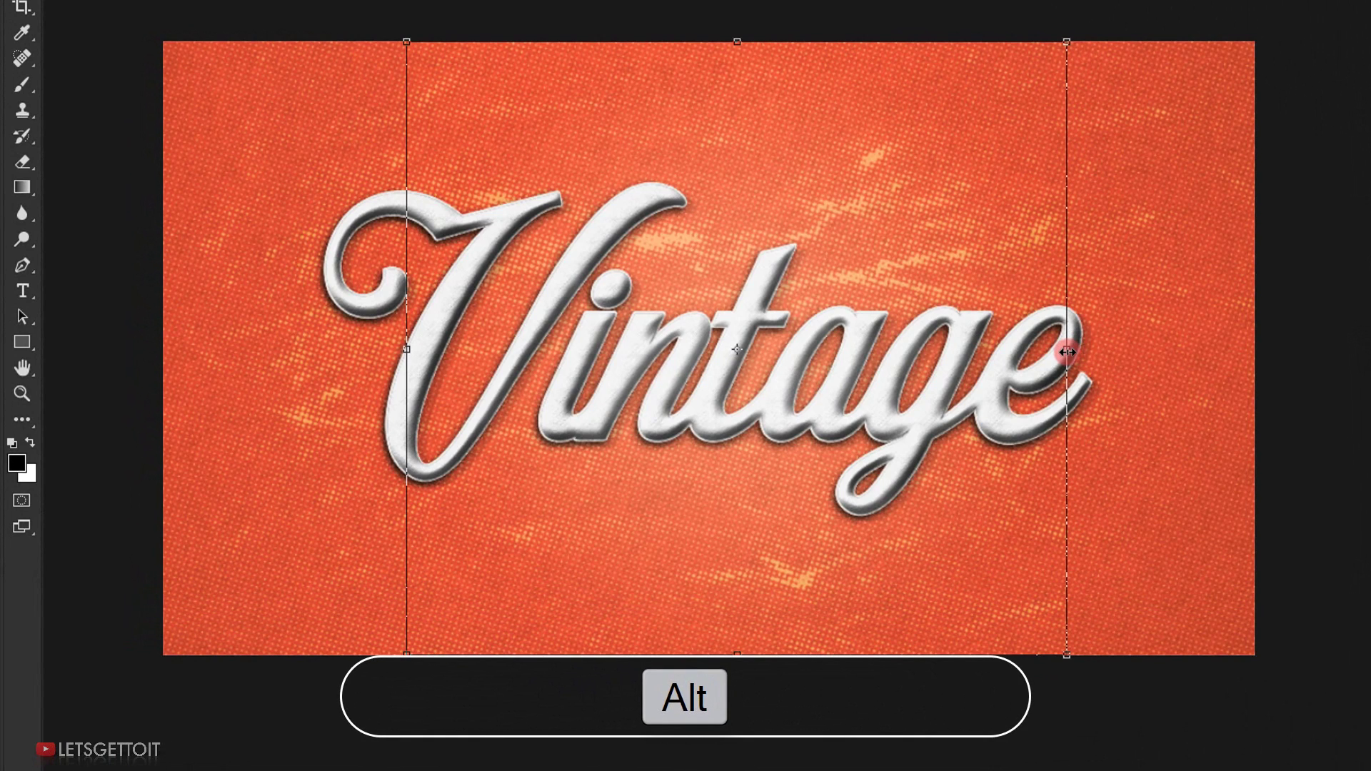
drag(1067, 352, 1313, 325)
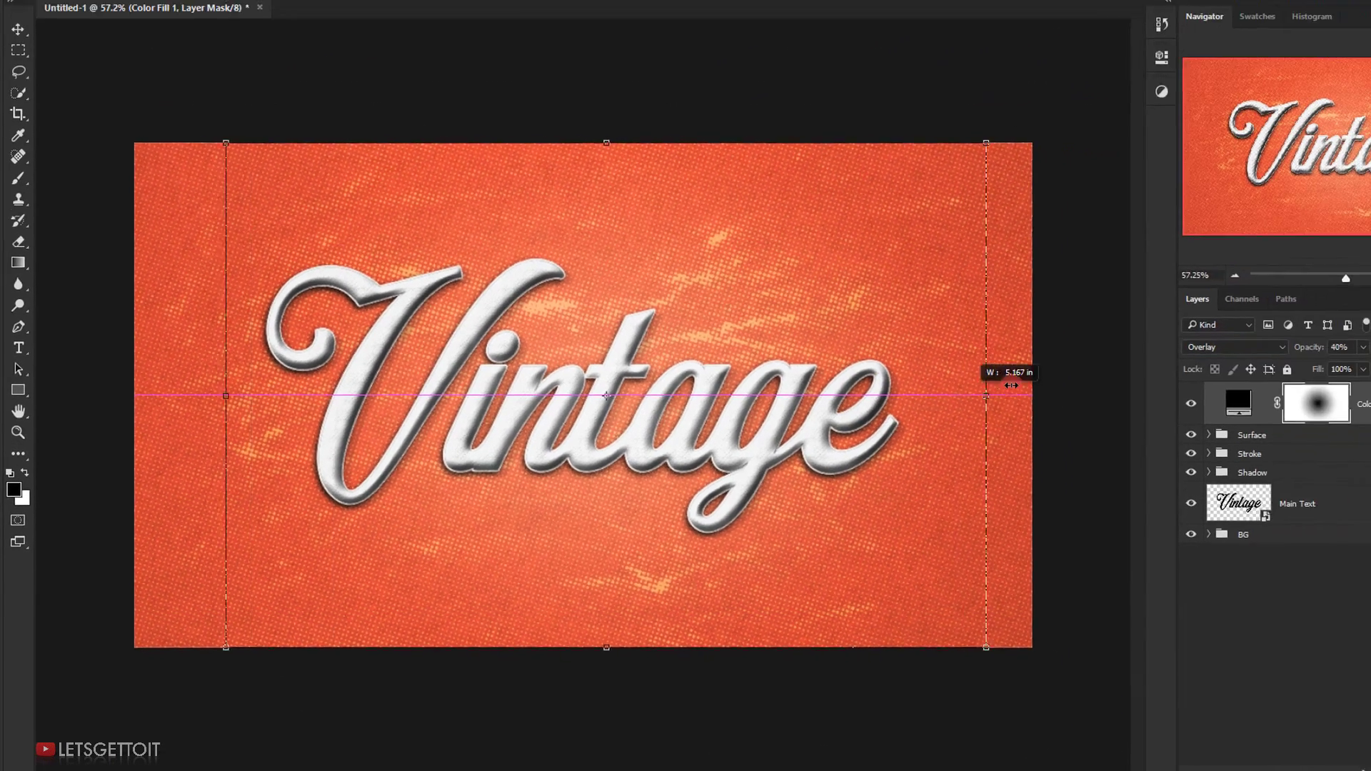
mouse_move(985, 396)
mouse_down()
mouse_move(1008, 389)
mouse_move(994, 403)
mouse_up()
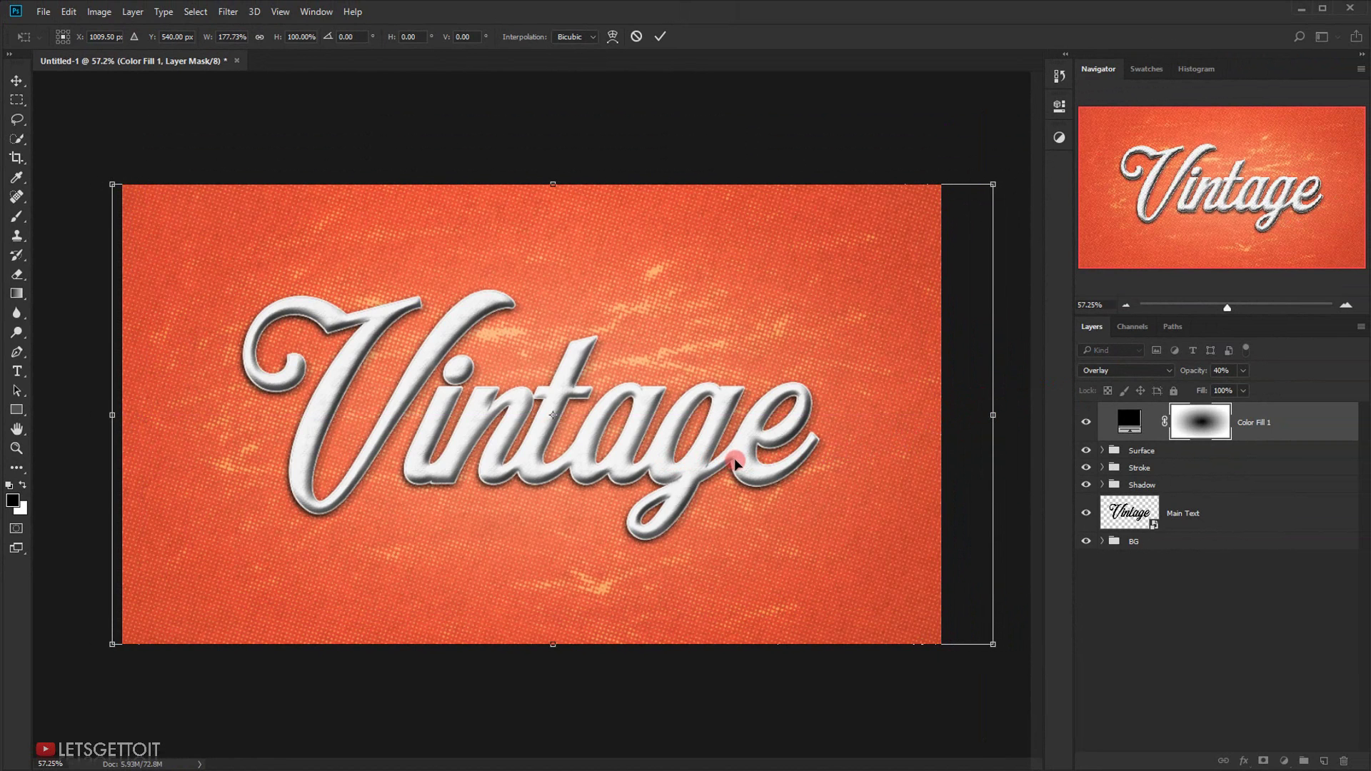
drag(736, 463, 713, 459)
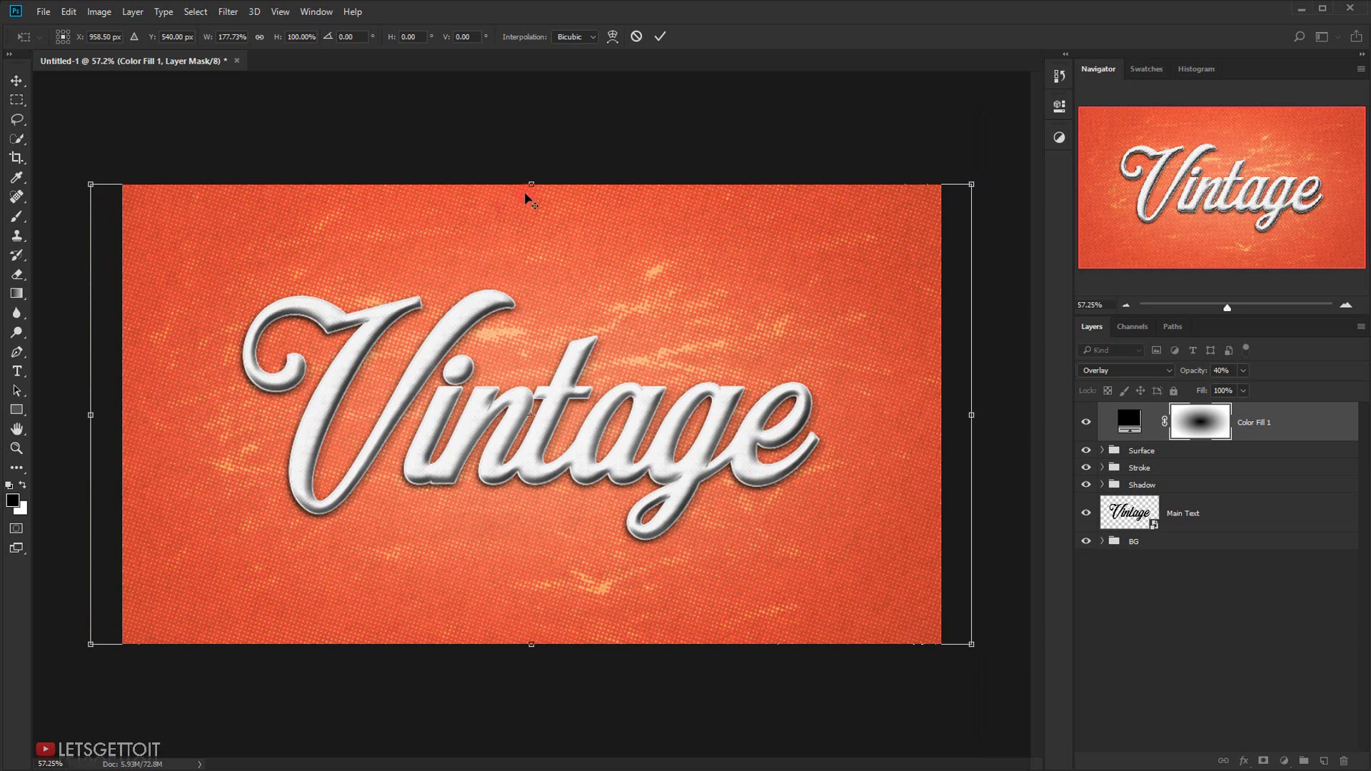
Step: Stretch the mask symmetrically to about 113% height and 191% width, apply the transform and fit the canvas on screen
drag(533, 180, 533, 154)
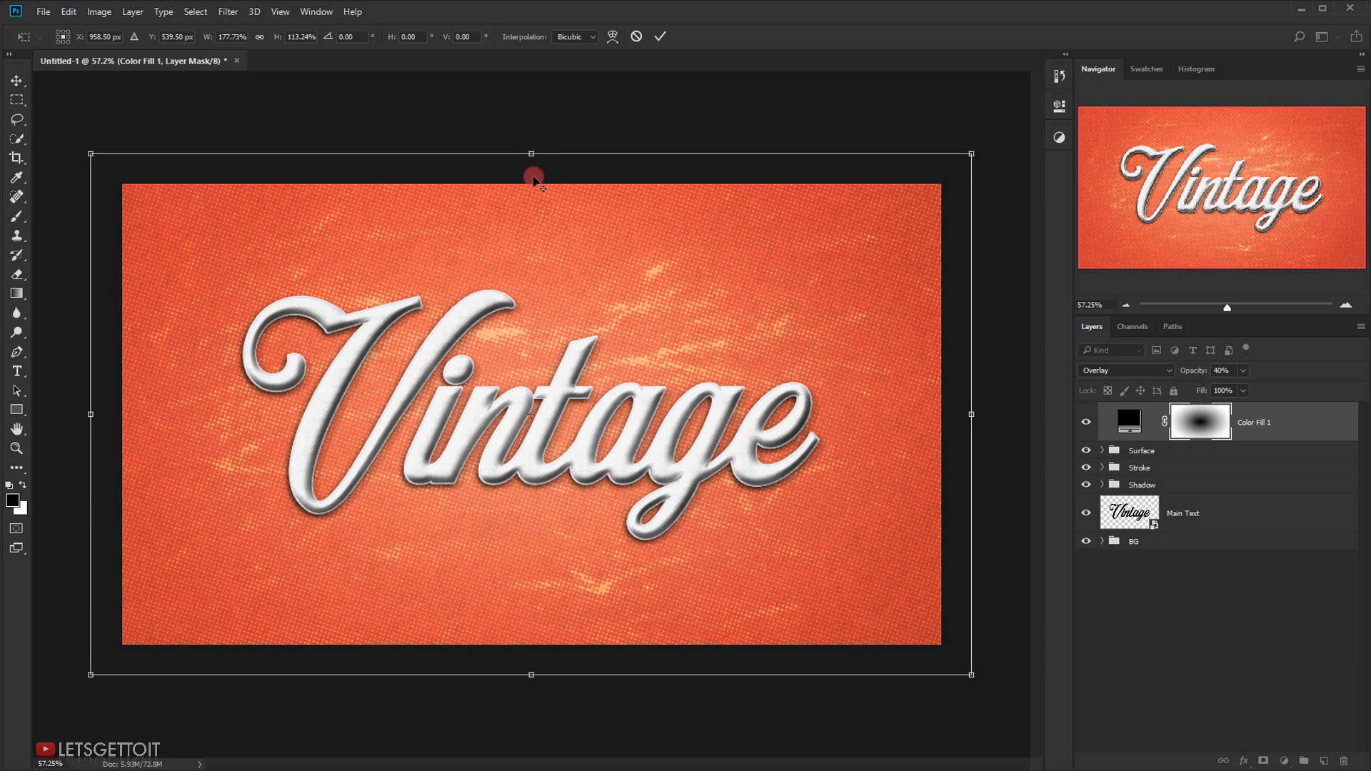
drag(969, 415, 1002, 409)
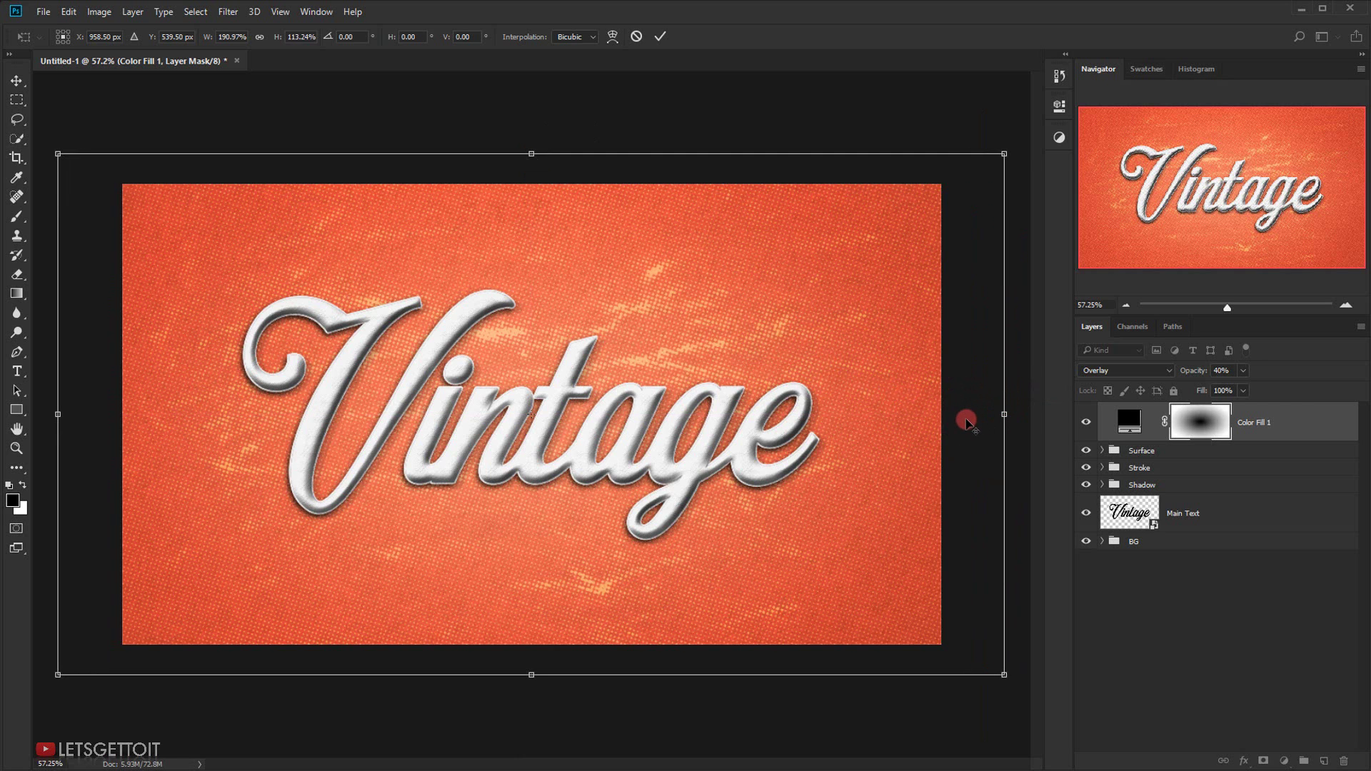
click(661, 36)
key(ctrl+0)
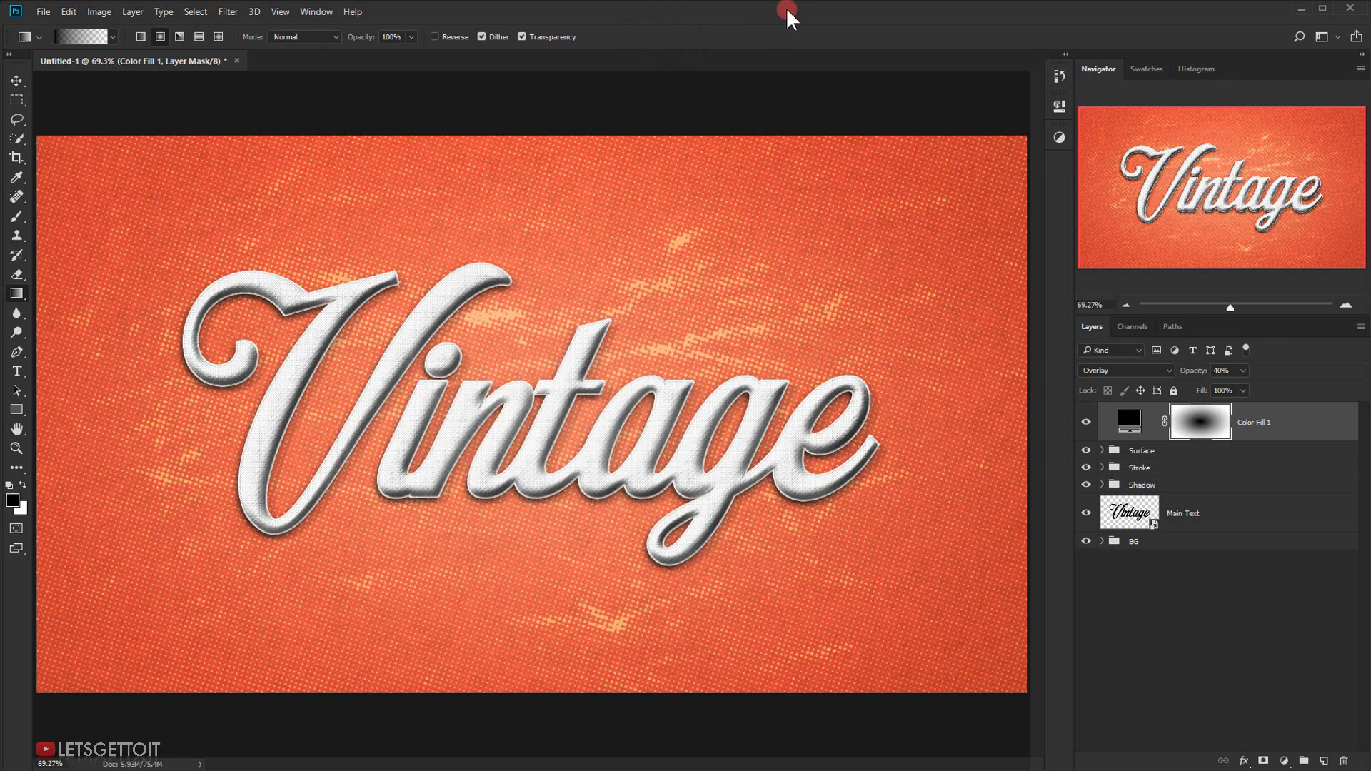
Step: Compare the artwork with and without the black Color Fill 1 layer, and rename that layer Vignette
click(1086, 425)
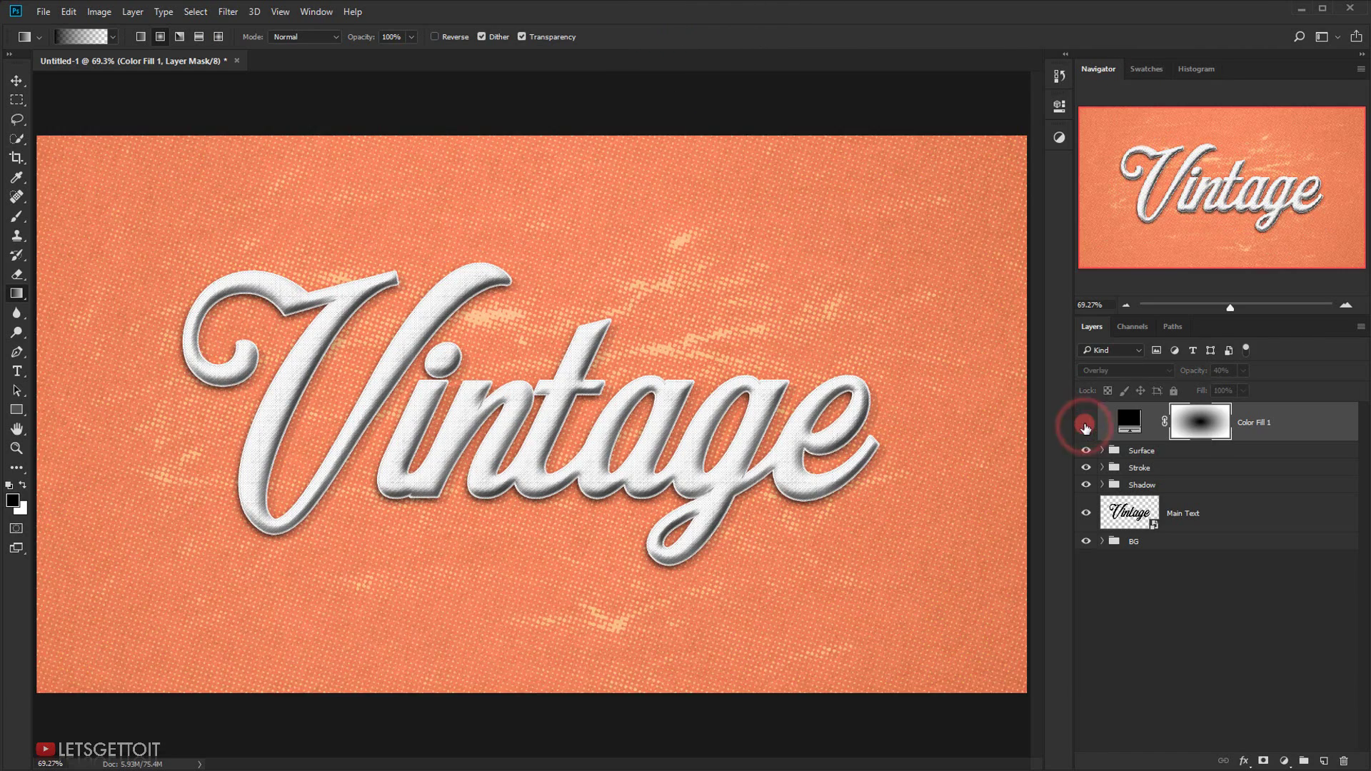
click(1086, 425)
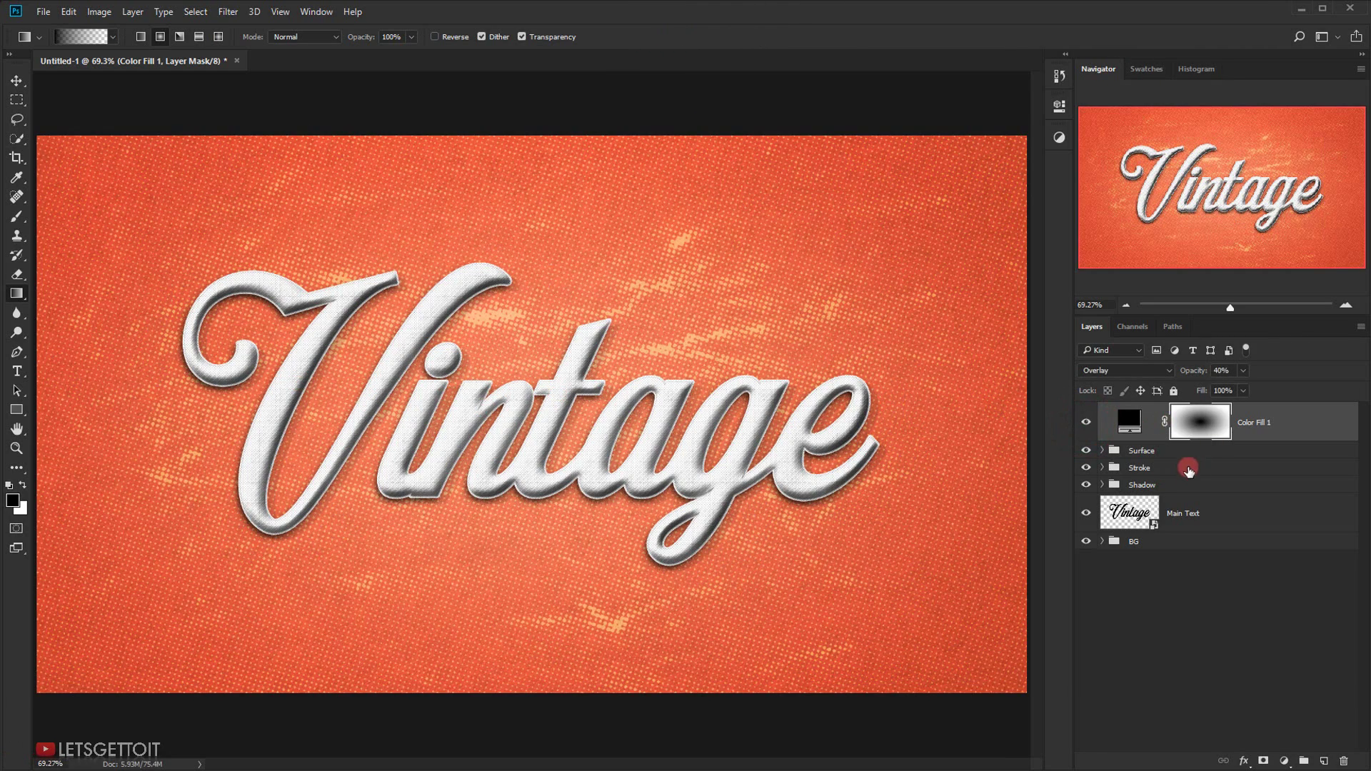
double_click(1255, 423)
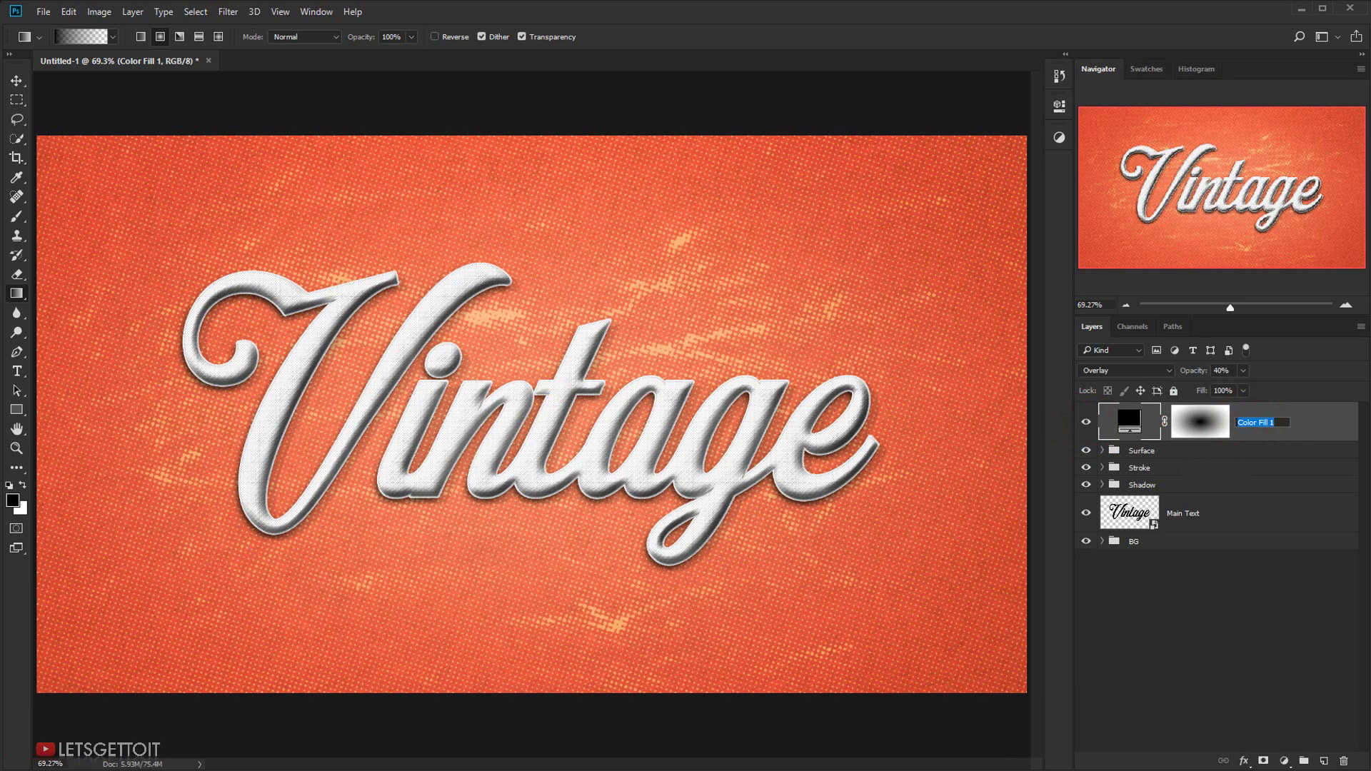
text(Vignette)
key(Return)
key(v)
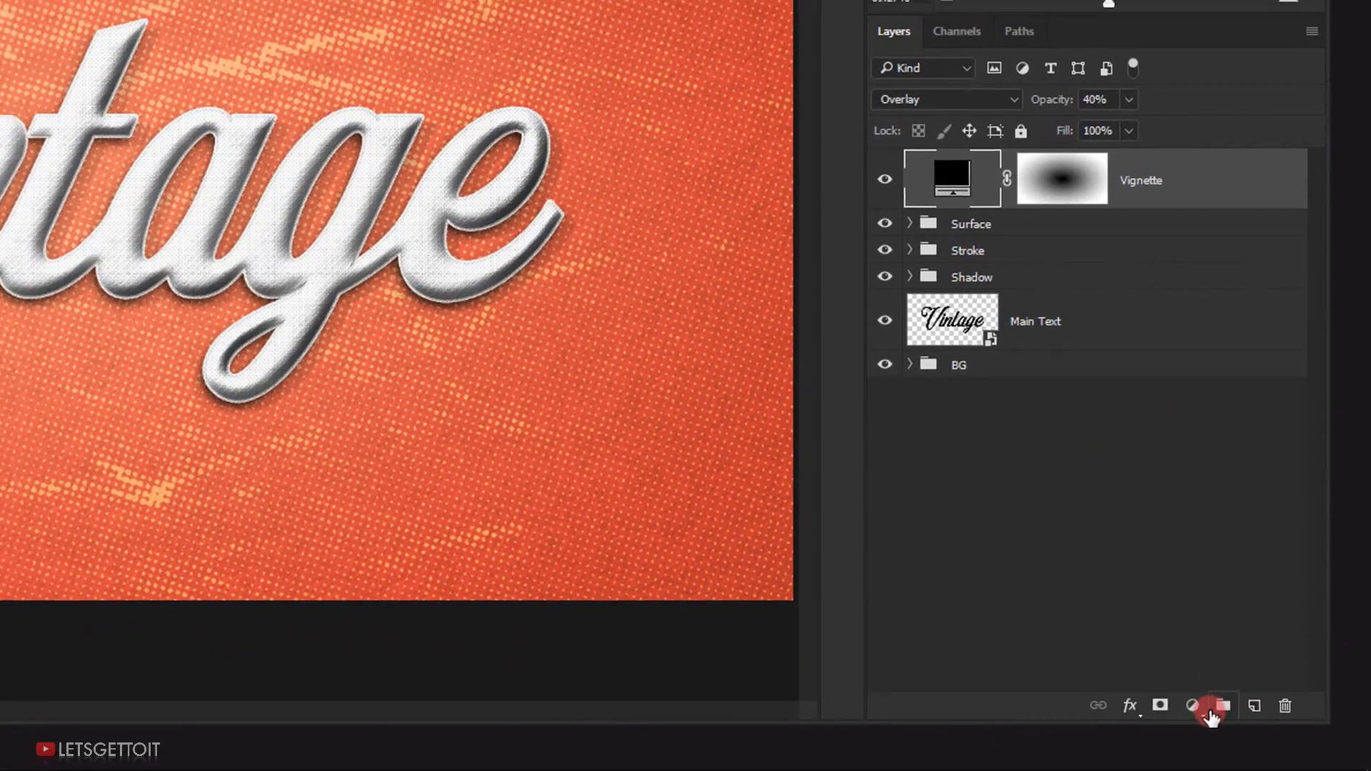
Step: Add a Photo Filter adjustment layer above the Vignette layer with a custom cyan colour, #54ddff, at 30% density
click(1285, 760)
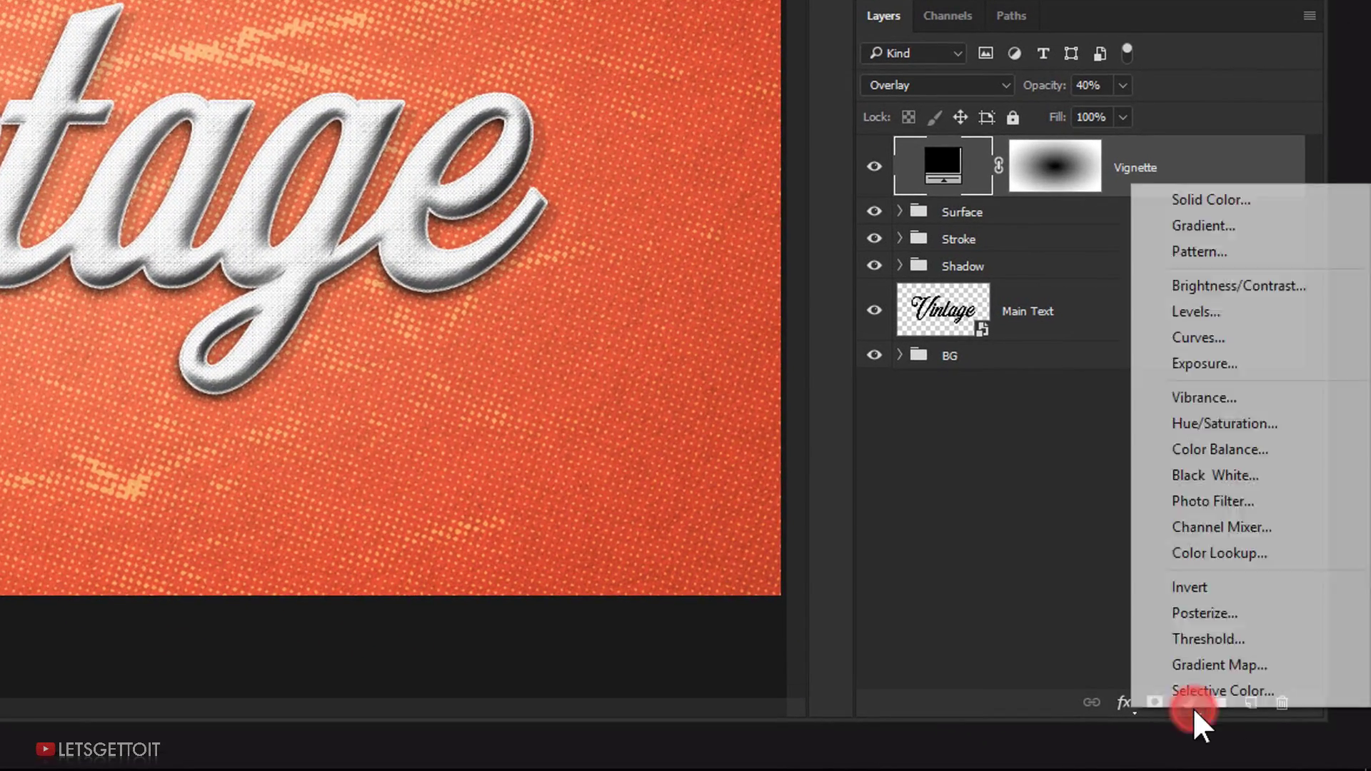
click(1242, 500)
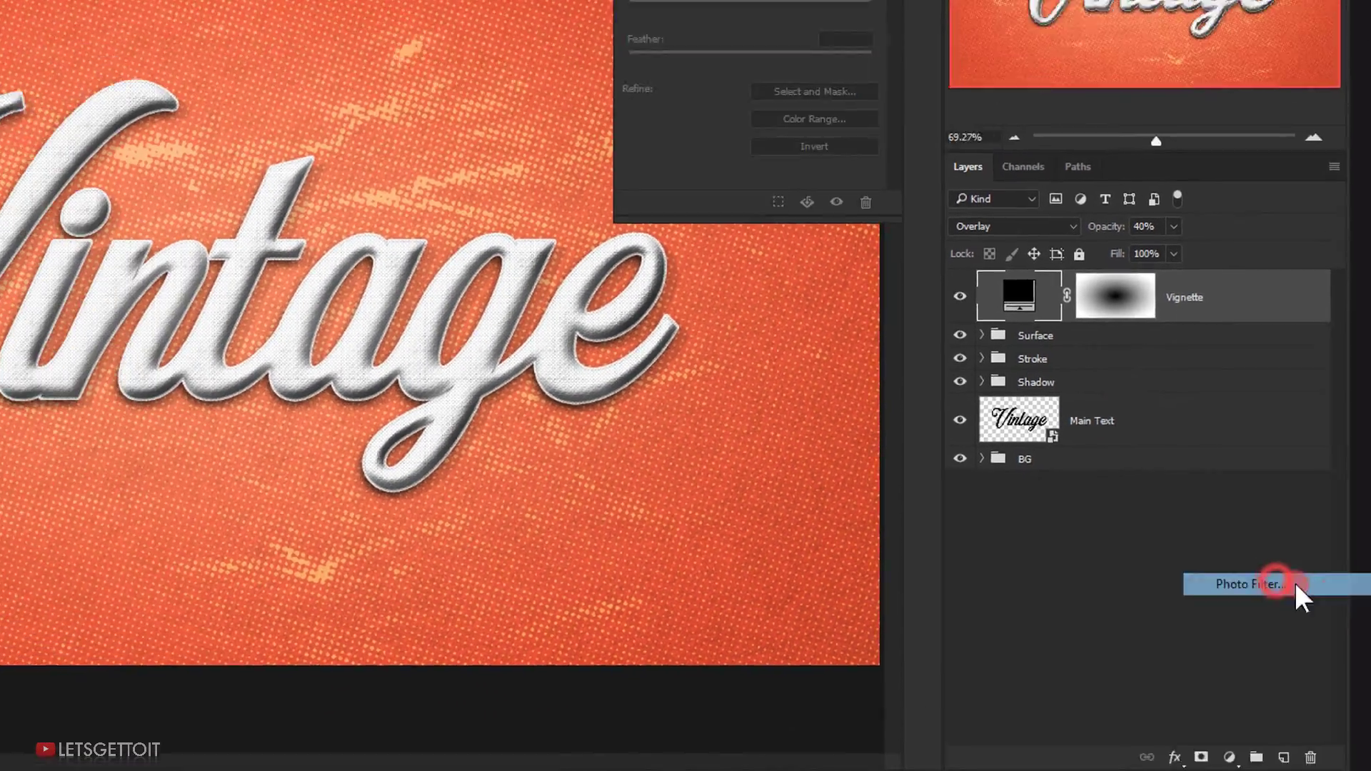
click(827, 141)
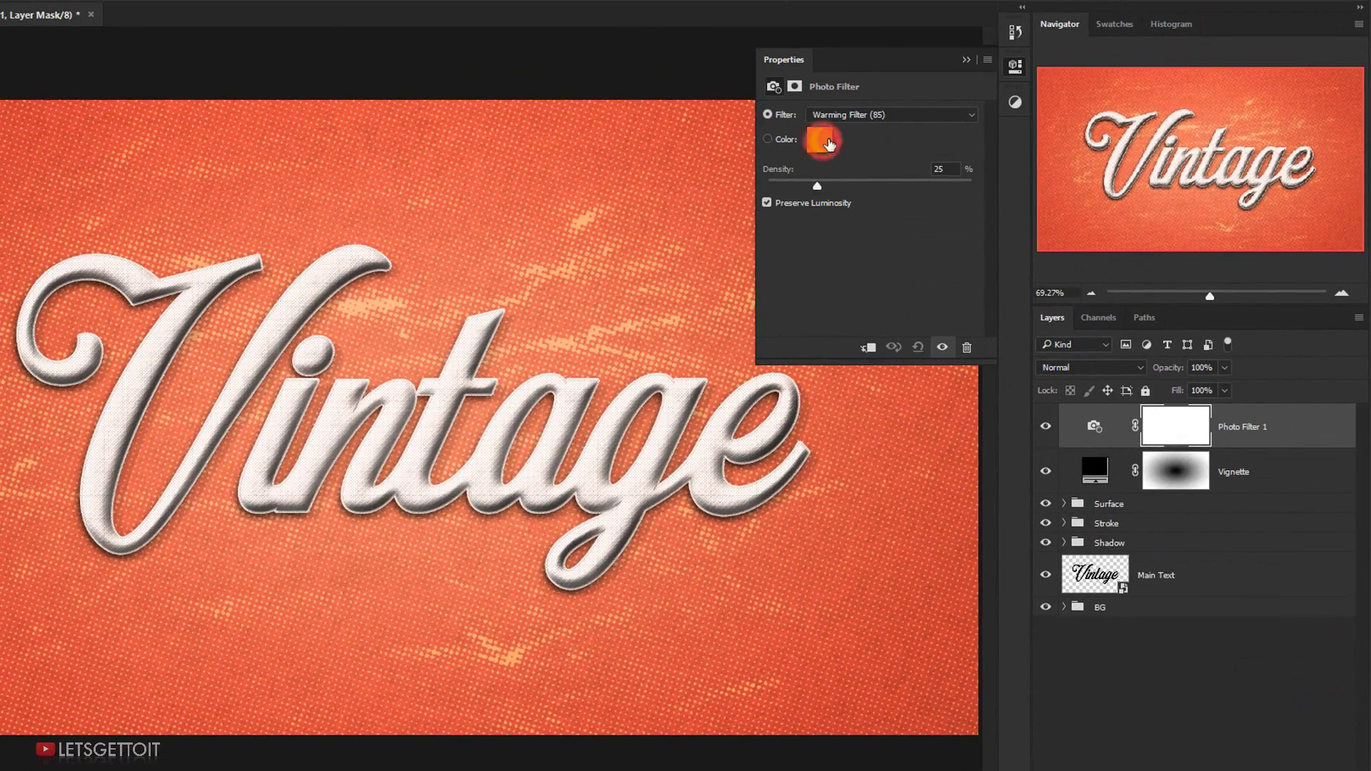
click(630, 327)
mouse_move(602, 272)
mouse_down()
mouse_move(602, 292)
mouse_move(606, 281)
mouse_up()
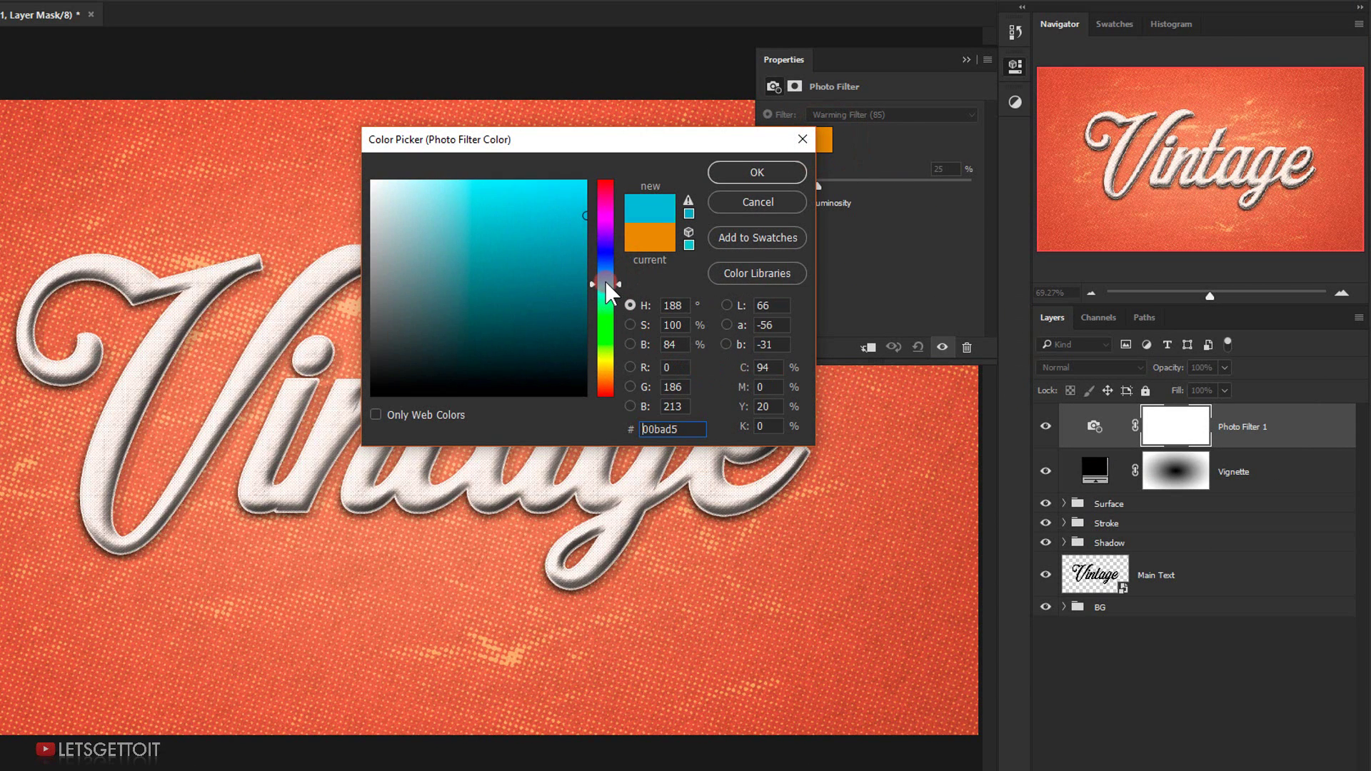
click(554, 173)
mouse_move(554, 172)
mouse_down()
mouse_move(560, 184)
mouse_move(517, 178)
mouse_up()
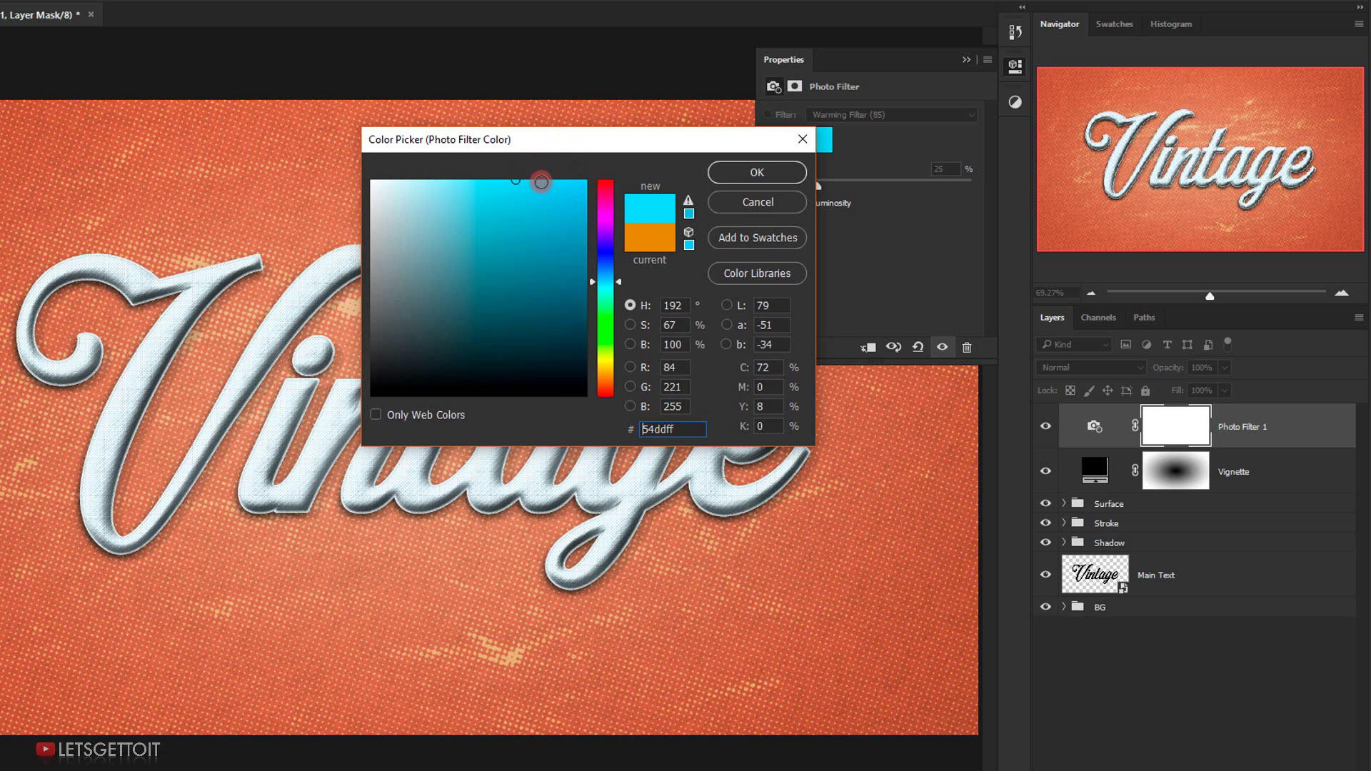
click(766, 173)
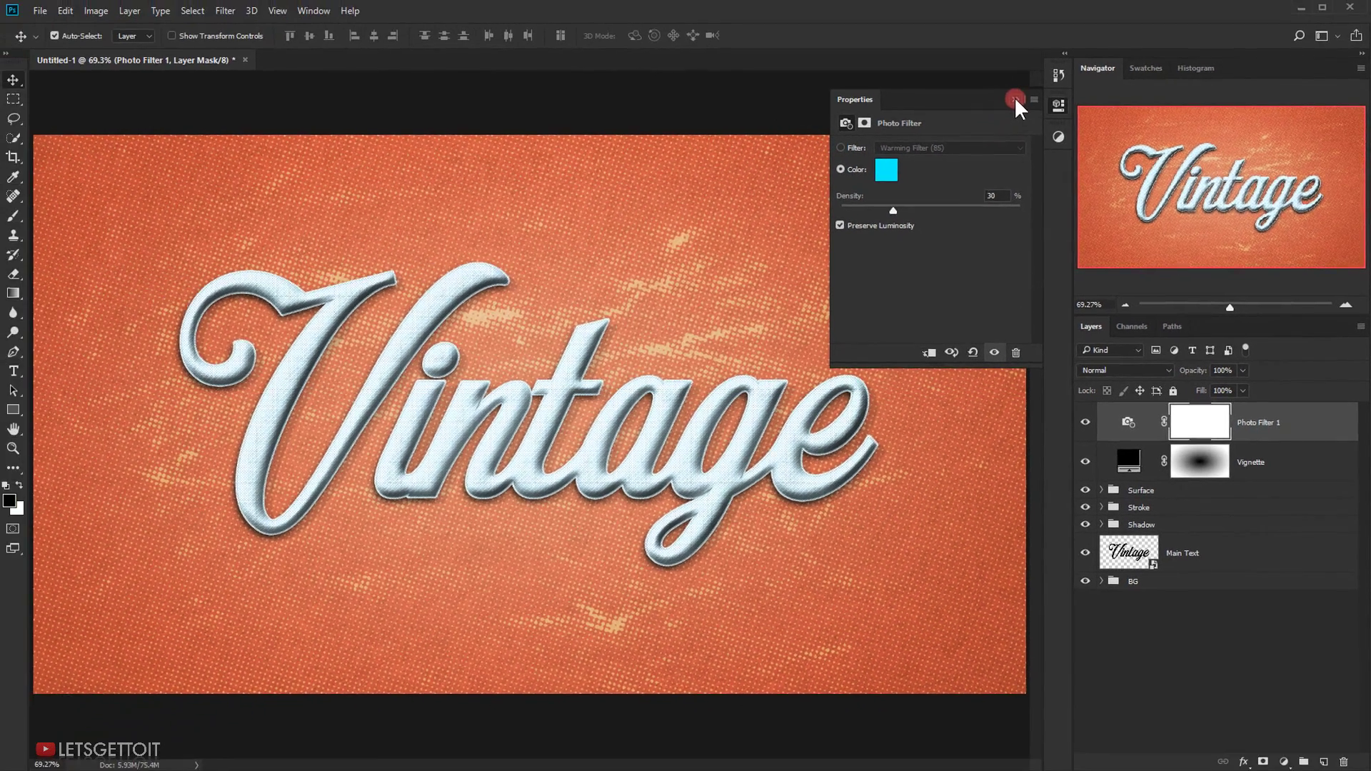
click(966, 59)
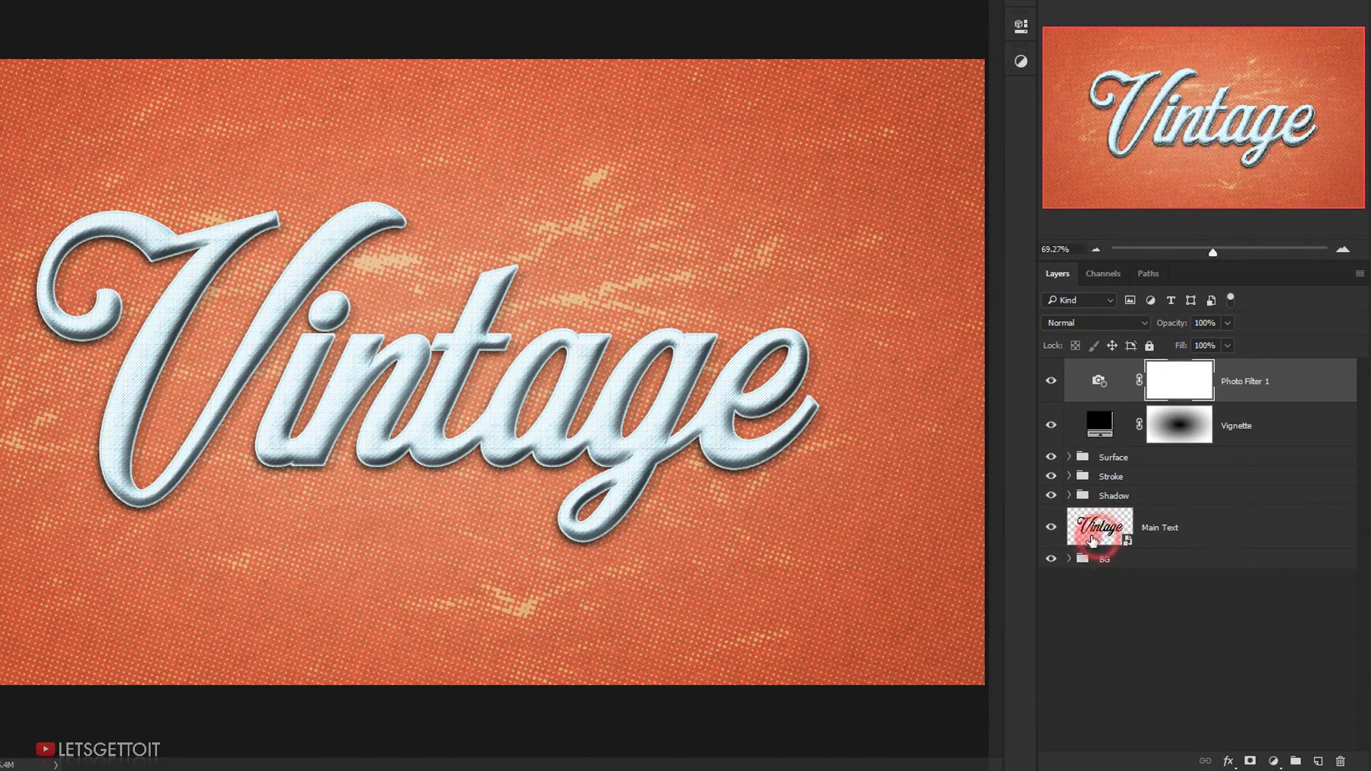
Step: Open the Main Text smart object's contents and select all of its "Vintage" text for editing
click(1102, 536)
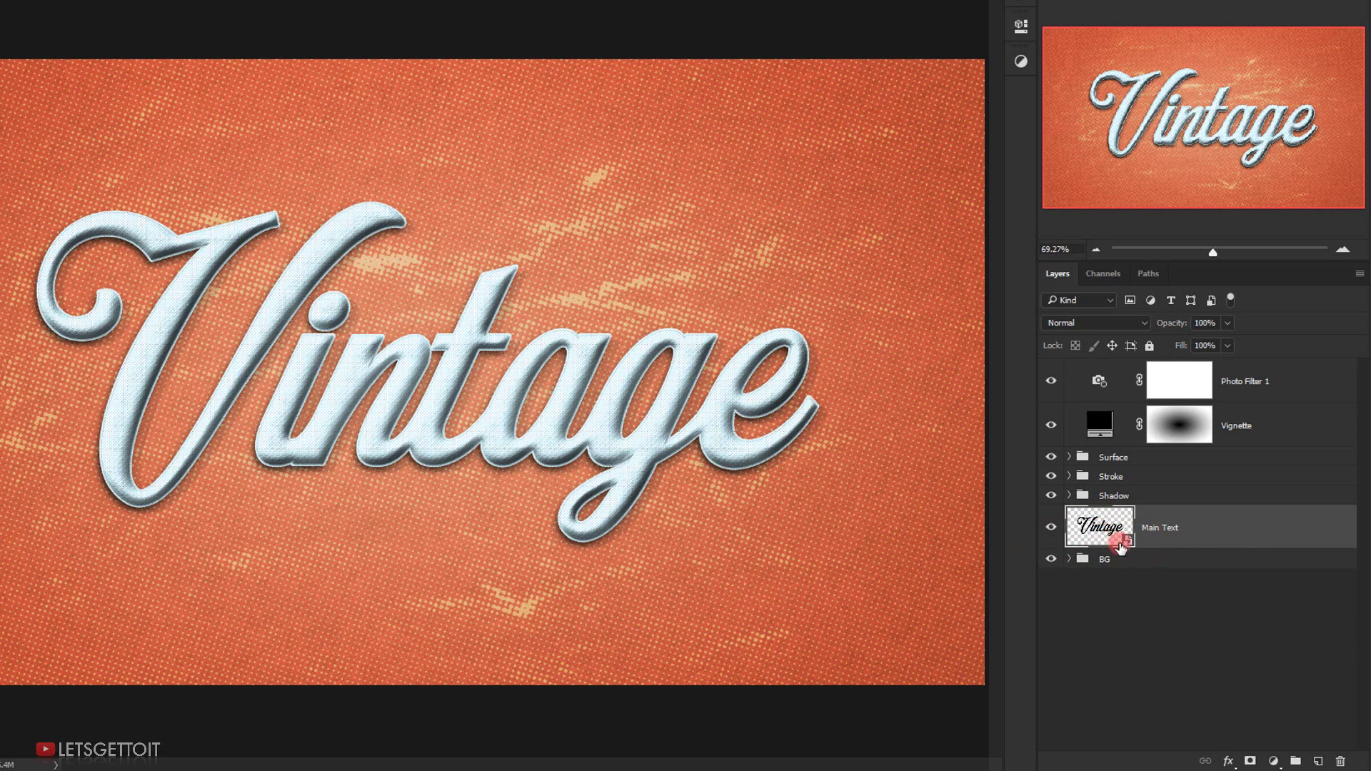
double_click(1100, 527)
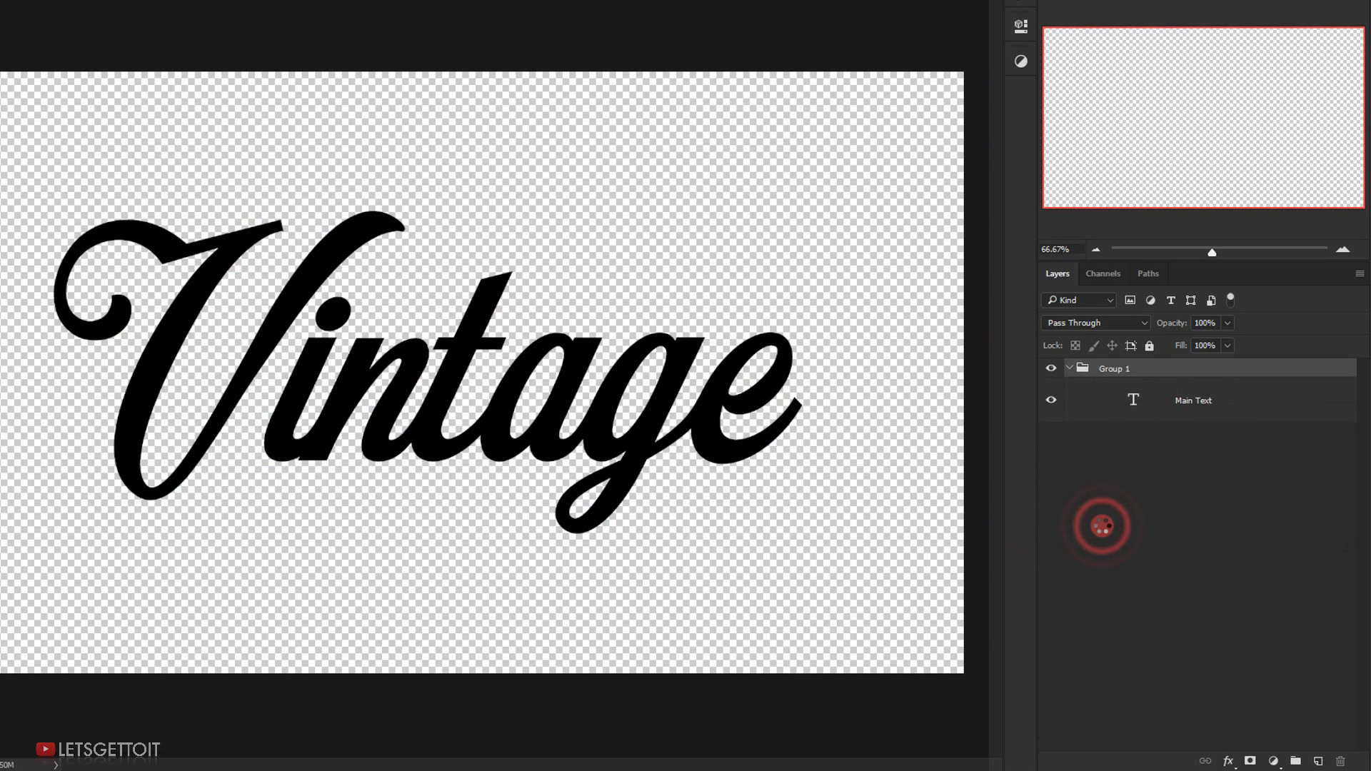
double_click(1134, 402)
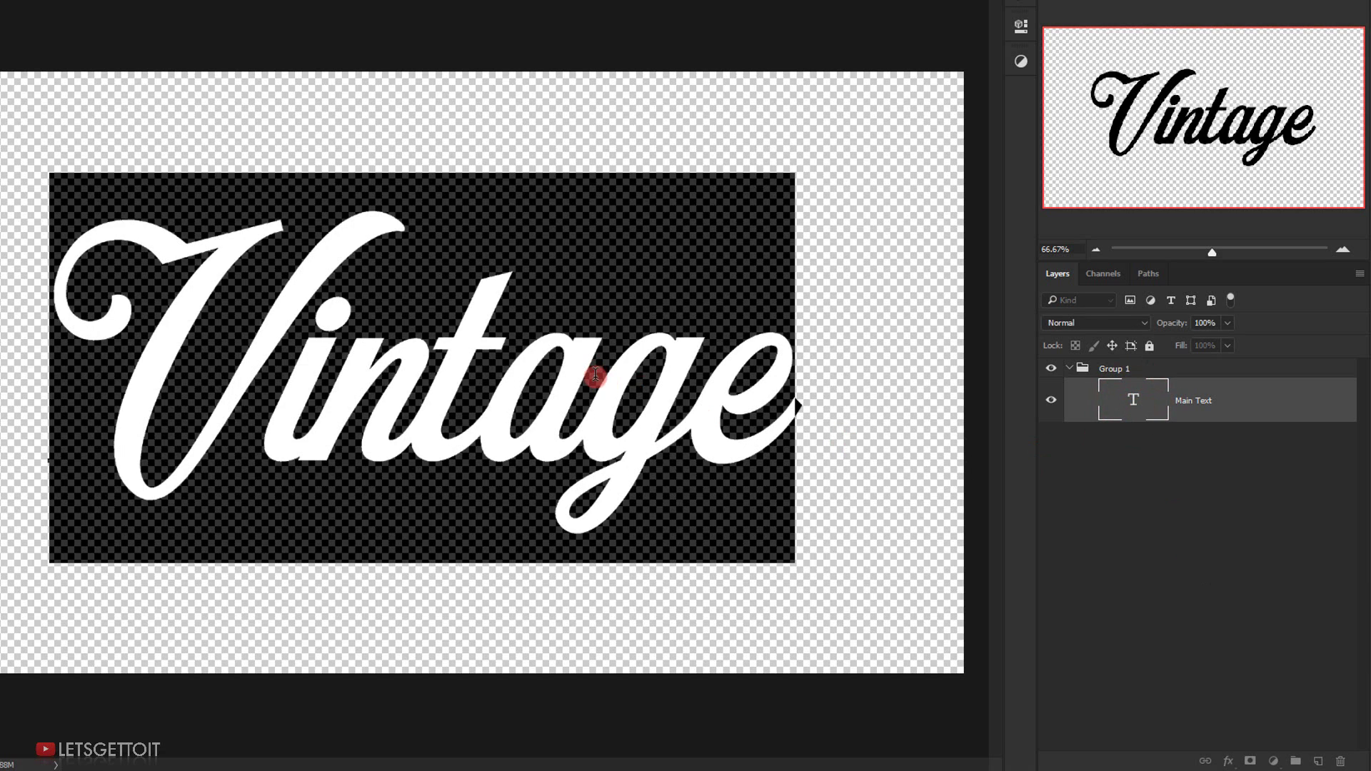